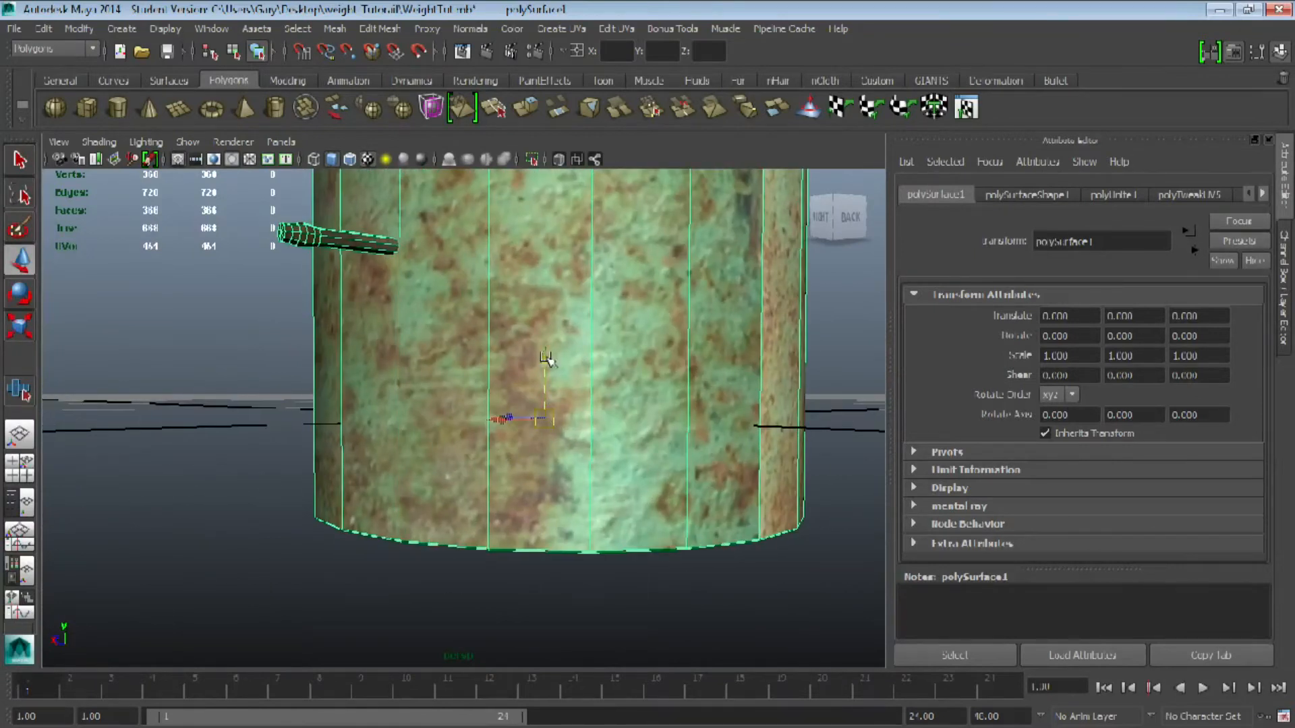
- Raise the textured weight mesh so its base sits on the ground grid, at Translate Y about 0.132
{"action": "left_click_drag", "start_coordinate": [547, 358], "coordinate": [650, 447]}
{"action": "middle_click_drag", "start_coordinate": [650, 448], "coordinate": [639, 489], "text": "alt"}
{"action": "left_click", "coordinate": [660, 486]}
{"action": "right_click_drag", "start_coordinate": [660, 486], "coordinate": [537, 425], "text": "alt"}
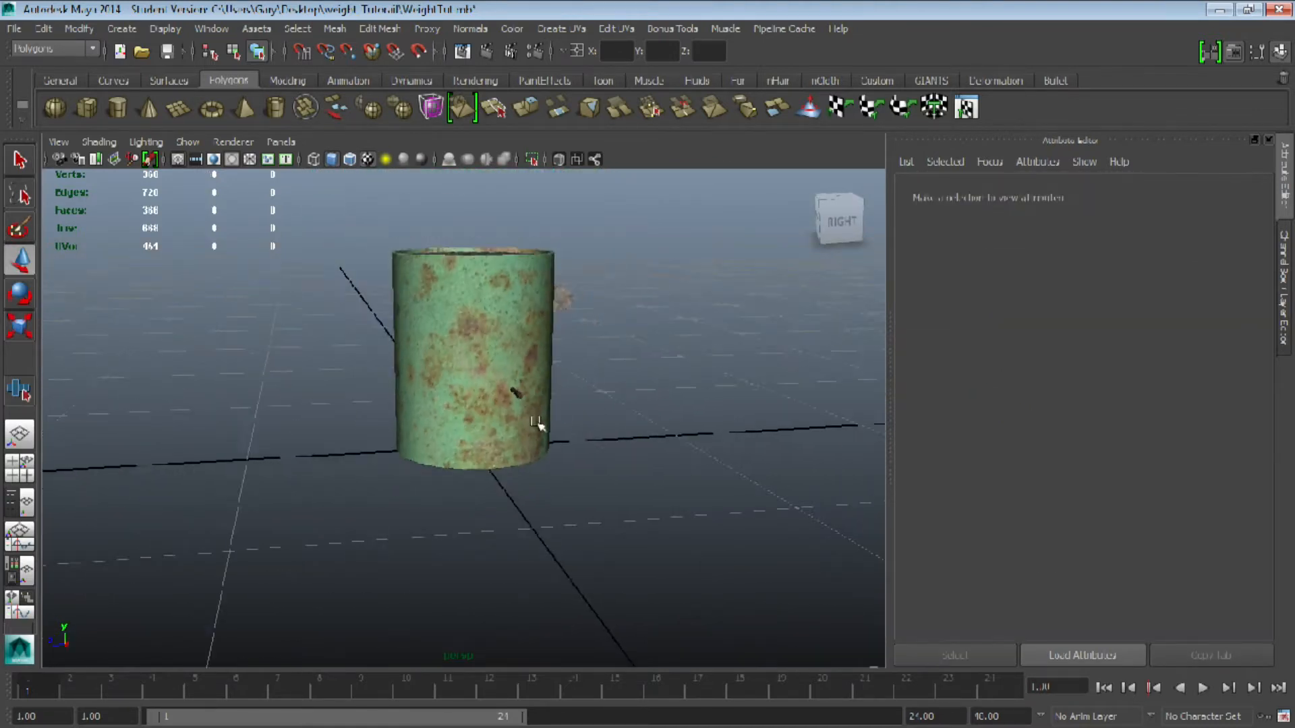
{"action": "left_click_drag", "start_coordinate": [537, 424], "coordinate": [519, 422], "text": "alt"}
{"action": "middle_click_drag", "start_coordinate": [519, 421], "coordinate": [564, 468], "text": "alt"}
{"action": "right_click_drag", "start_coordinate": [563, 468], "coordinate": [575, 508], "text": "alt"}
{"action": "left_click_drag", "start_coordinate": [575, 509], "coordinate": [557, 517], "text": "alt"}
{"action": "mouse_move", "coordinate": [557, 517]}
{"action": "right_mouse_down", "text": "alt"}
{"action": "mouse_move", "coordinate": [583, 520]}
{"action": "mouse_move", "coordinate": [548, 505]}
{"action": "right_mouse_up", "text": "alt"}
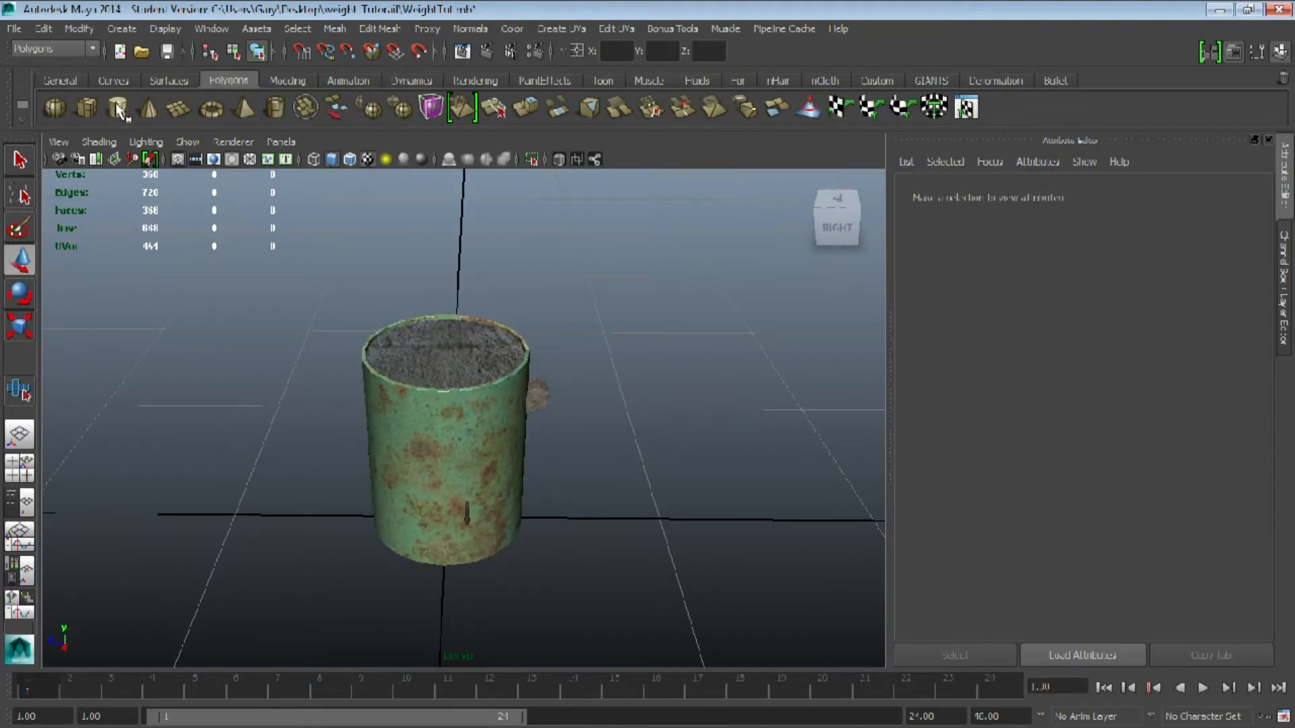
- Select the whole weight mesh and delete all construction history and non-deformer history in the scene
{"action": "left_click_drag", "start_coordinate": [315, 295], "coordinate": [559, 568]}
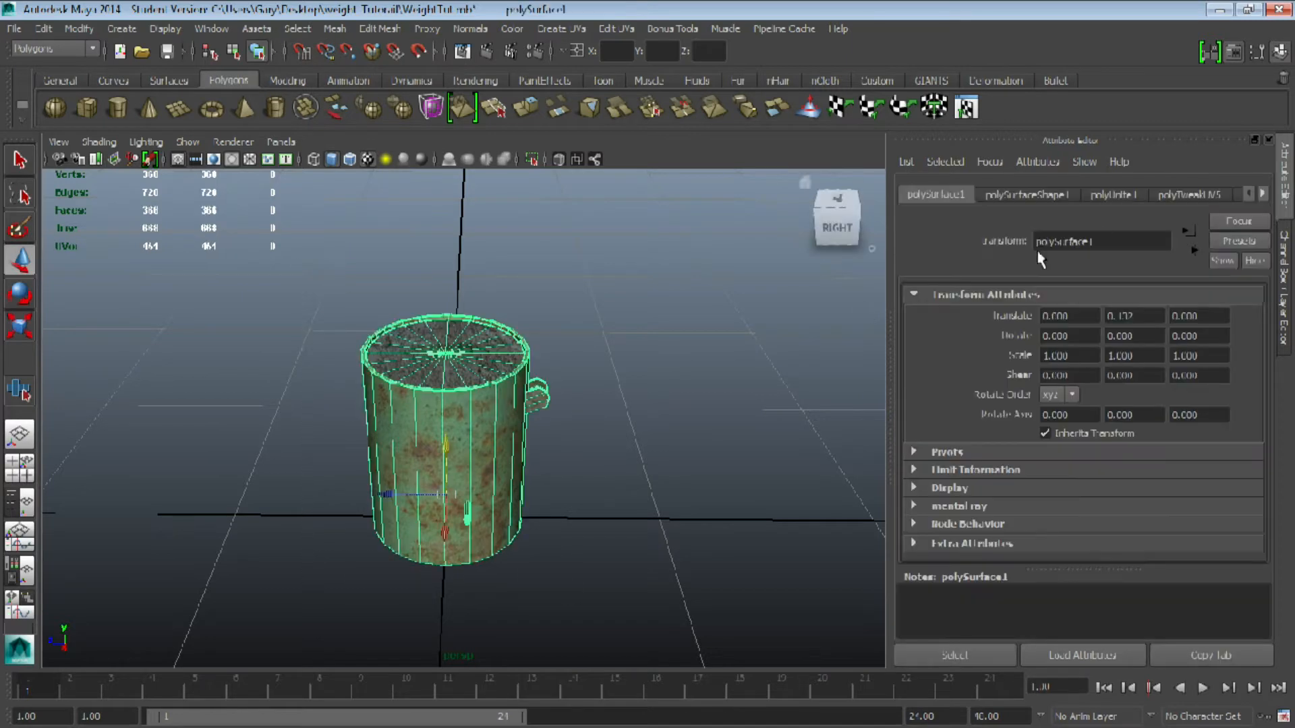
{"action": "left_click", "coordinate": [40, 29]}
{"action": "mouse_move", "coordinate": [196, 230]}
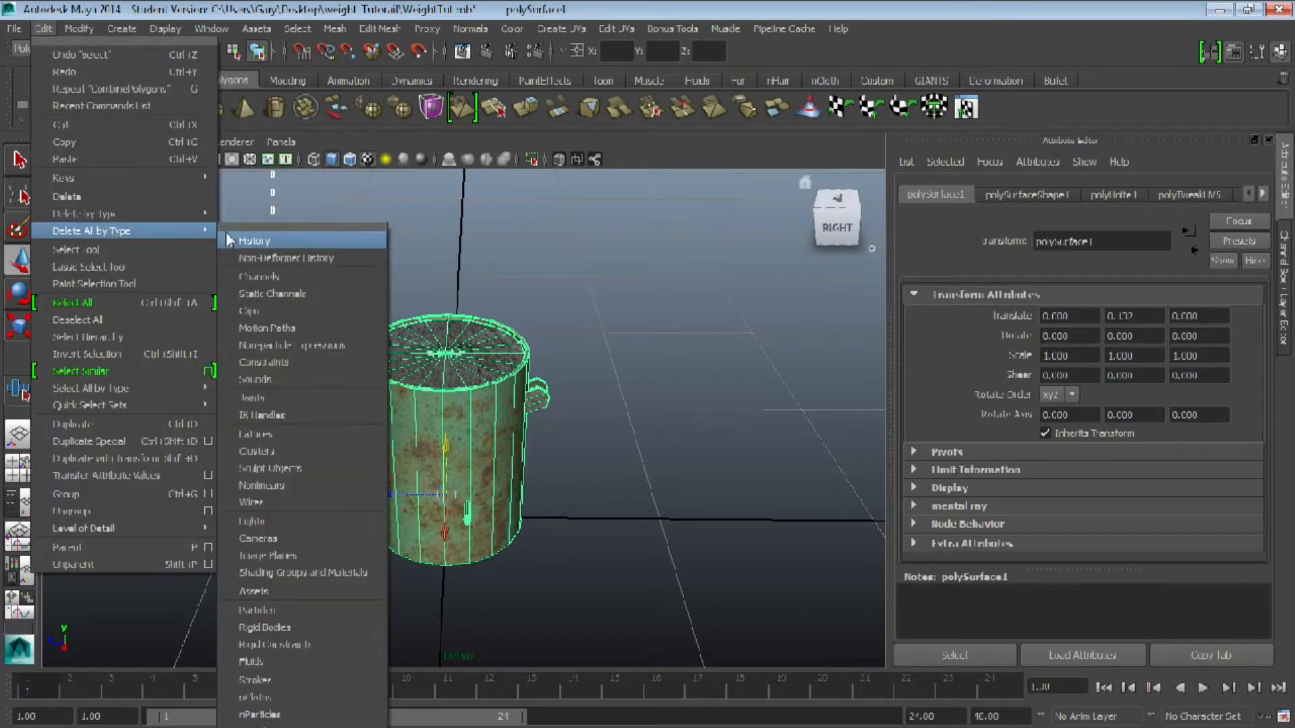
{"action": "left_click", "coordinate": [278, 241]}
{"action": "left_click", "coordinate": [78, 28]}
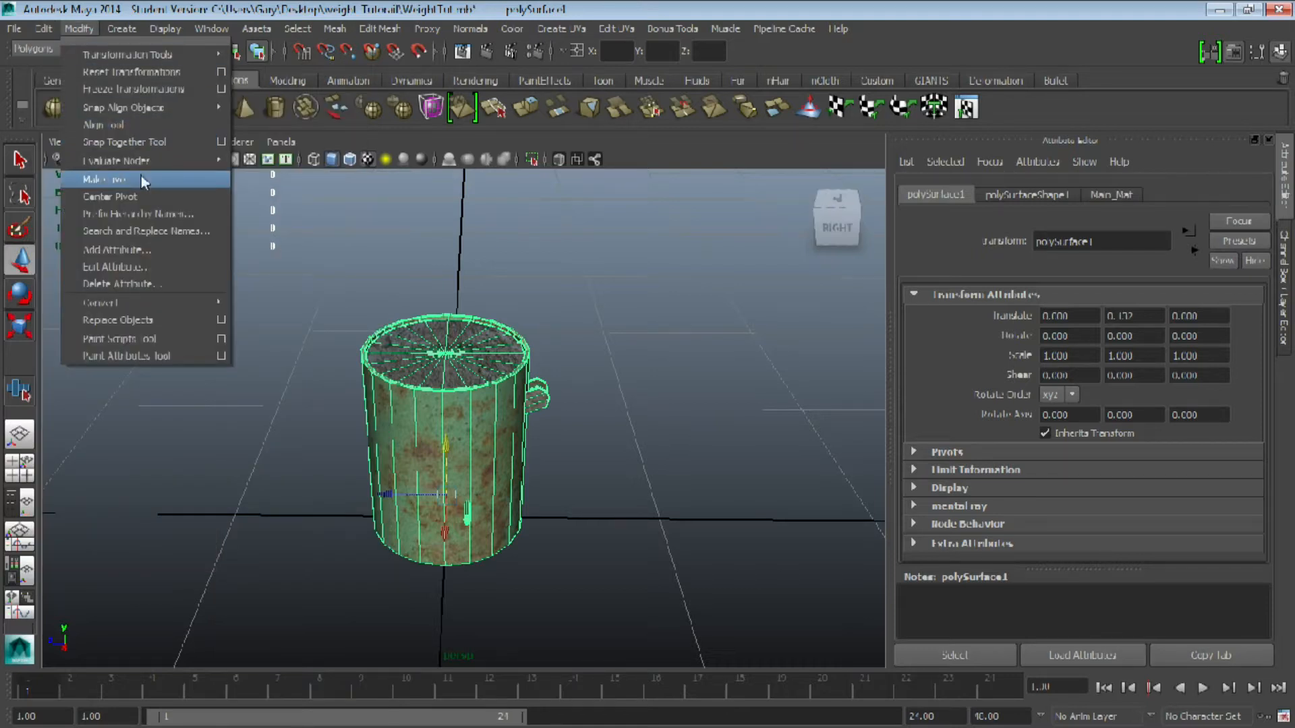
{"action": "mouse_move", "coordinate": [48, 27]}
{"action": "mouse_move", "coordinate": [158, 232]}
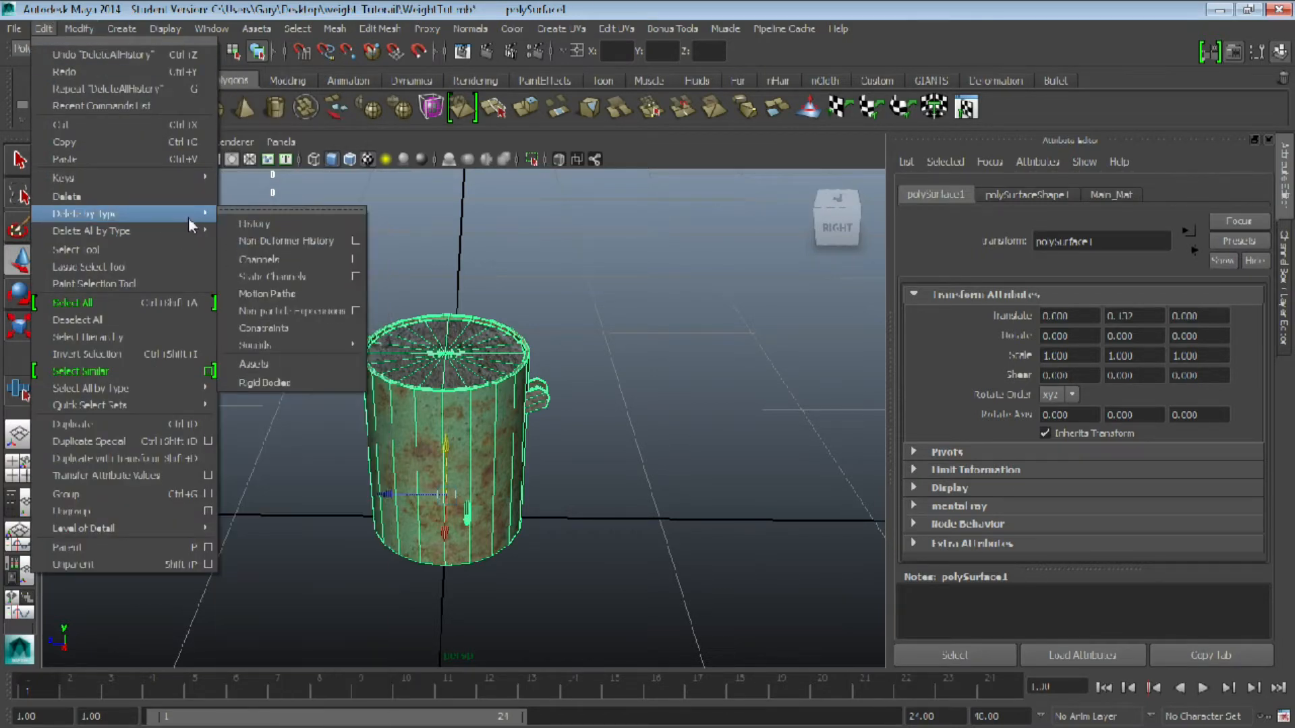
{"action": "left_click", "coordinate": [317, 258]}
{"action": "left_click", "coordinate": [680, 486]}
- Rename the textured weight mesh as Main_Vis
{"action": "left_click_drag", "start_coordinate": [679, 485], "coordinate": [451, 439], "text": "alt"}
{"action": "left_click", "coordinate": [457, 424]}
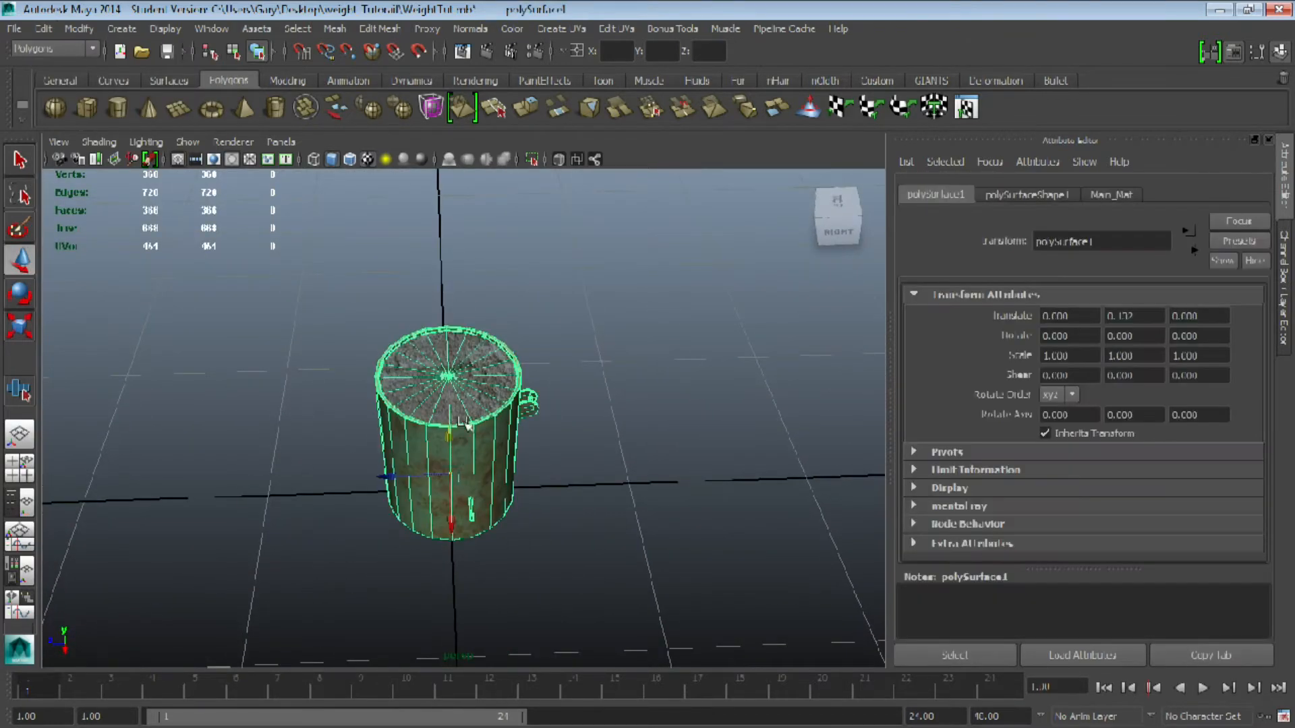
{"action": "double_click", "coordinate": [1121, 236]}
{"action": "type", "text": "Main_Mu"}
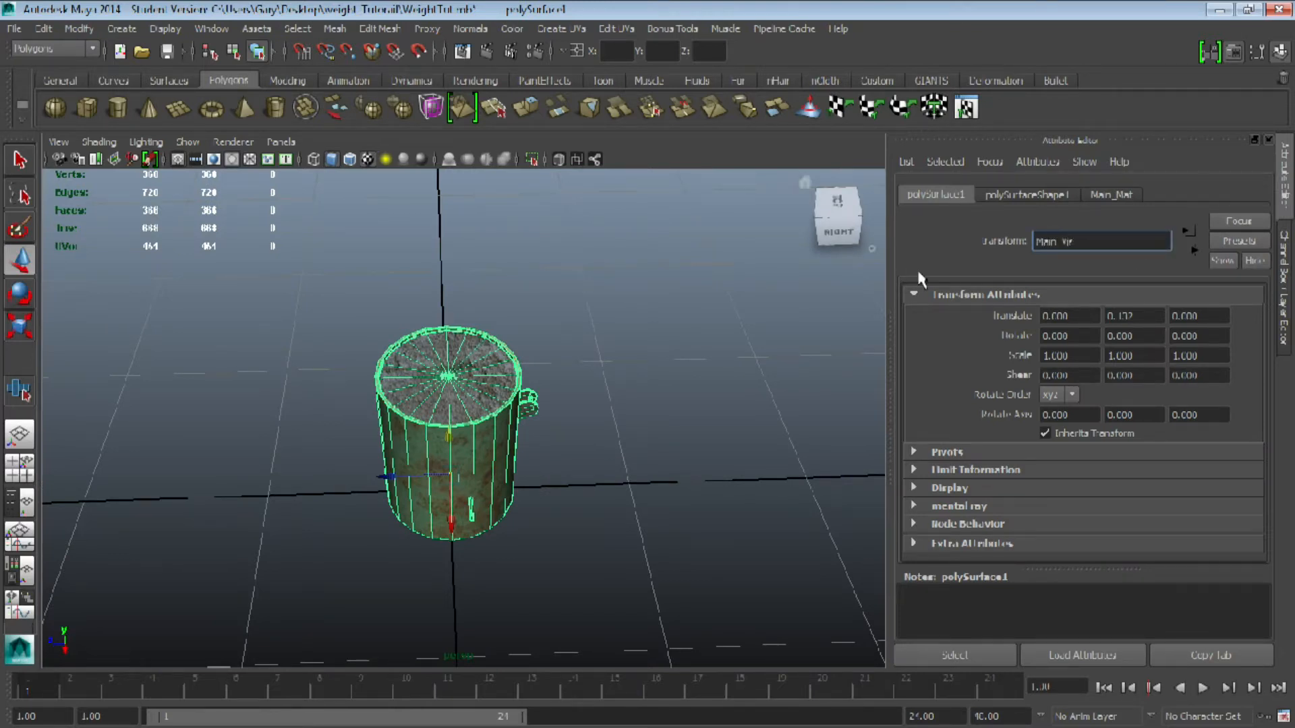
{"action": "key", "text": "Return"}
{"action": "left_click", "coordinate": [688, 454]}
- Create a polygon cube around the weight, drawing its base over the round body in the top view and giving it height
{"action": "left_click_drag", "start_coordinate": [442, 422], "coordinate": [467, 413], "text": "alt"}
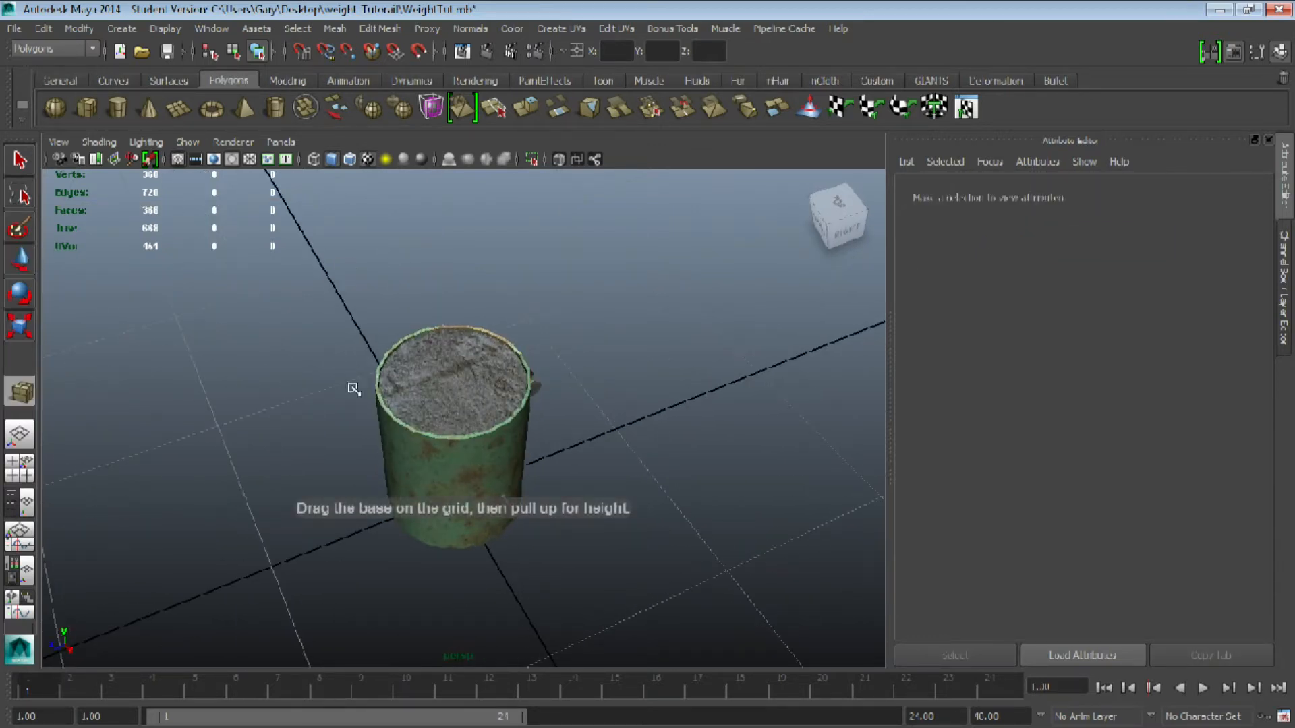
{"action": "key", "text": "space"}
{"action": "key", "text": "space"}
{"action": "scroll", "coordinate": [462, 405], "scroll_direction": "up", "scroll_amount": 5}
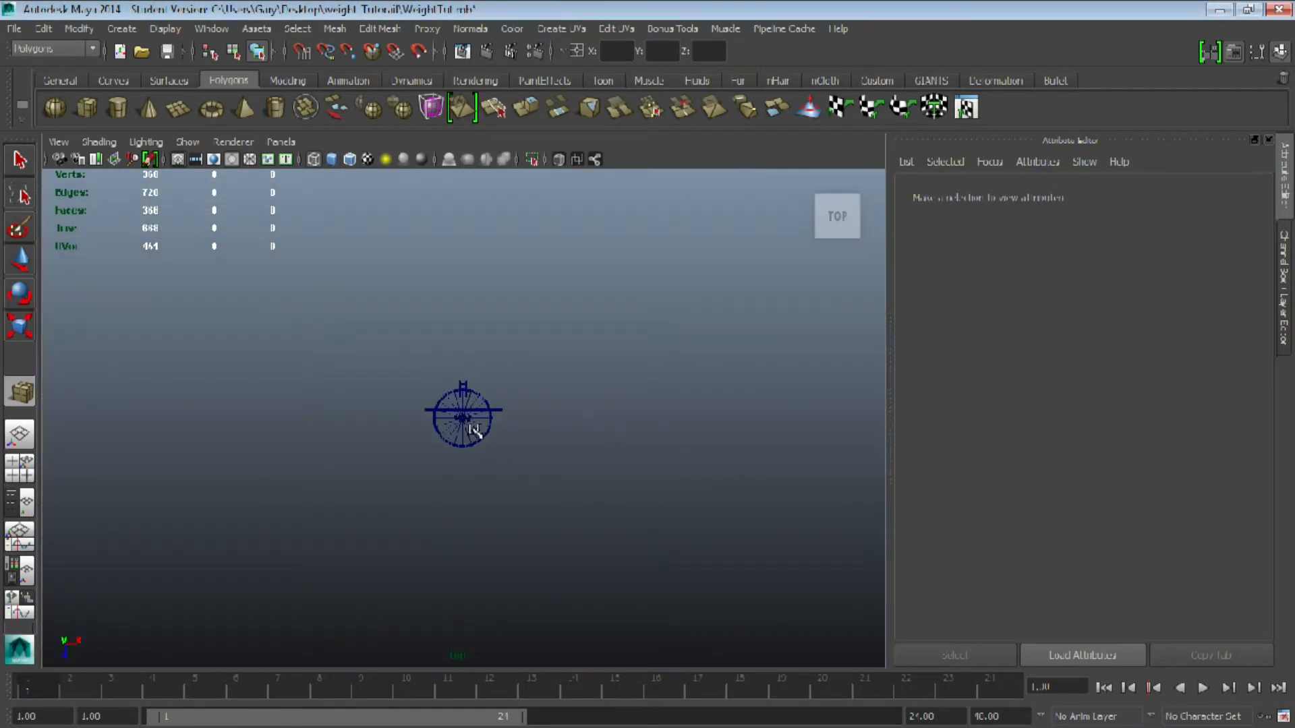
{"action": "scroll", "coordinate": [460, 423], "scroll_direction": "up", "scroll_amount": 1}
{"action": "left_click_drag", "start_coordinate": [378, 331], "coordinate": [526, 332]}
{"action": "key", "text": "space"}
{"action": "key", "text": "space"}
- Select the cube's bottom face and snap it vertically to the ground grid
{"action": "right_click_drag", "start_coordinate": [399, 447], "coordinate": [454, 523], "text": "alt"}
{"action": "middle_click_drag", "start_coordinate": [454, 522], "coordinate": [544, 384], "text": "alt"}
{"action": "left_click_drag", "start_coordinate": [438, 475], "coordinate": [566, 391], "text": "alt"}
{"action": "right_click_drag", "start_coordinate": [580, 356], "coordinate": [584, 368]}
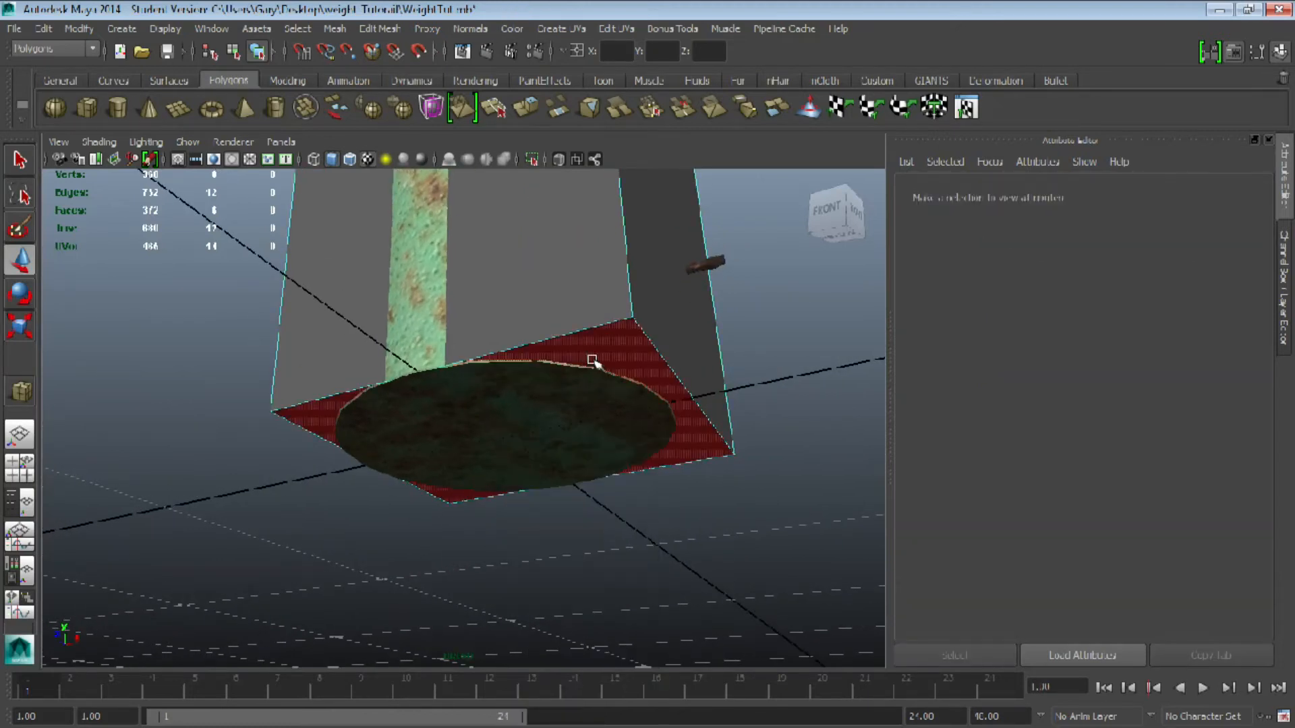
{"action": "left_click", "coordinate": [577, 361]}
{"action": "left_click_drag", "start_coordinate": [526, 386], "coordinate": [522, 391]}
{"action": "key", "text": "x"}
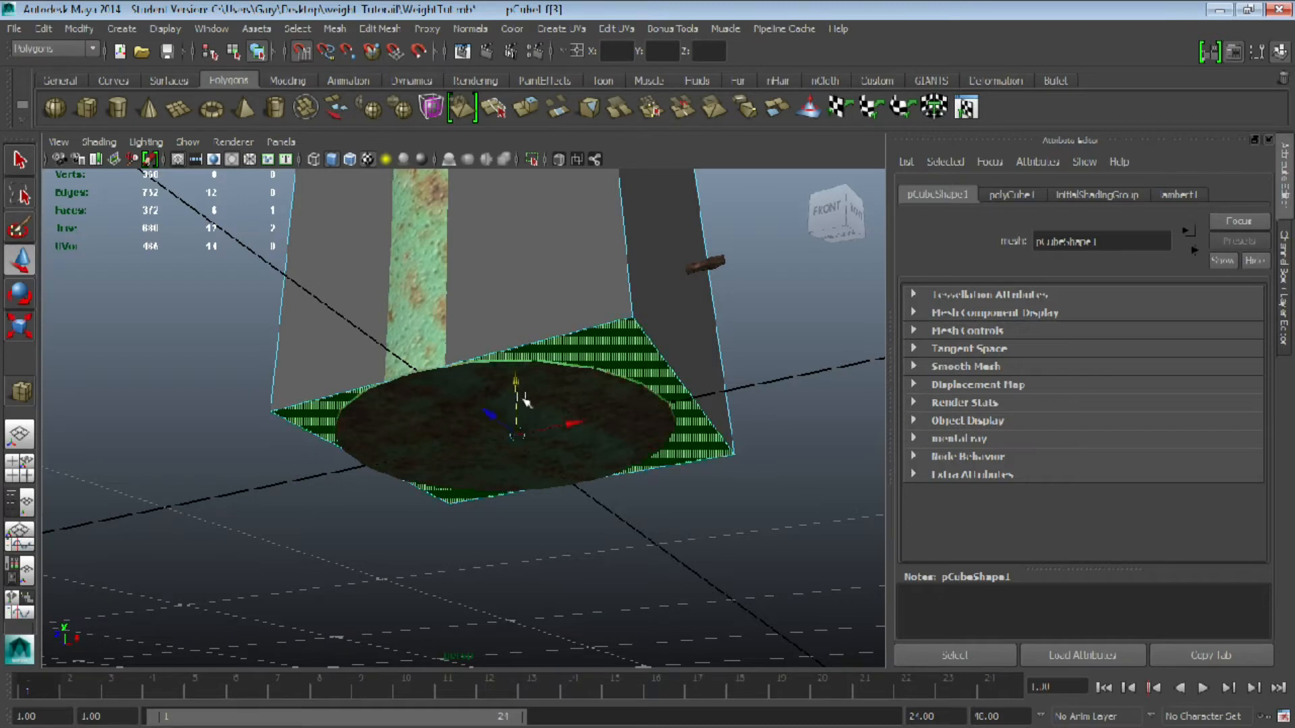
{"action": "left_click_drag", "start_coordinate": [530, 325], "coordinate": [474, 396], "text": "alt"}
{"action": "scroll", "coordinate": [479, 396], "scroll_direction": "down", "scroll_amount": 2}
- Select the whole cube in object mode and snap its pivot down to the grid at its base in the side view
{"action": "right_click_drag", "start_coordinate": [497, 292], "coordinate": [532, 271]}
{"action": "left_click", "coordinate": [509, 287]}
{"action": "left_click_drag", "start_coordinate": [509, 287], "coordinate": [576, 375], "text": "alt"}
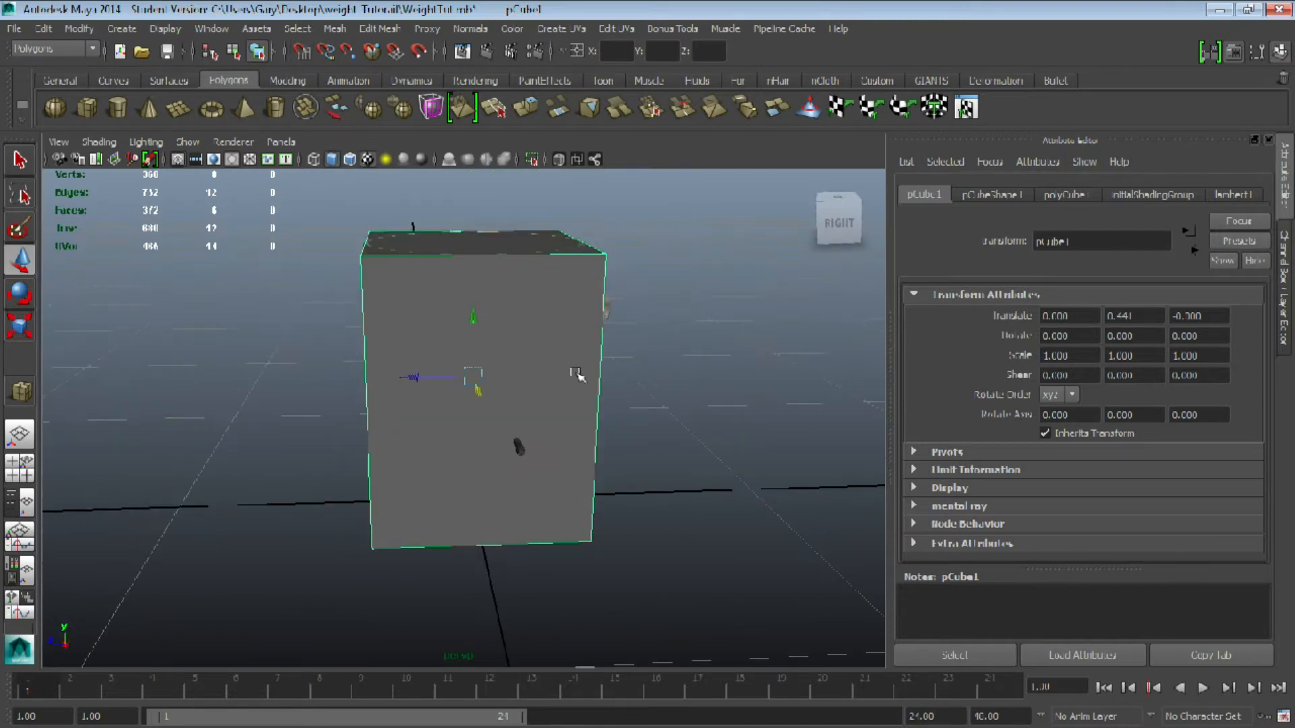
{"action": "key", "text": "space"}
{"action": "key", "text": "space"}
{"action": "right_click_drag", "start_coordinate": [724, 497], "coordinate": [518, 494], "text": "alt"}
{"action": "key", "text": "space"}
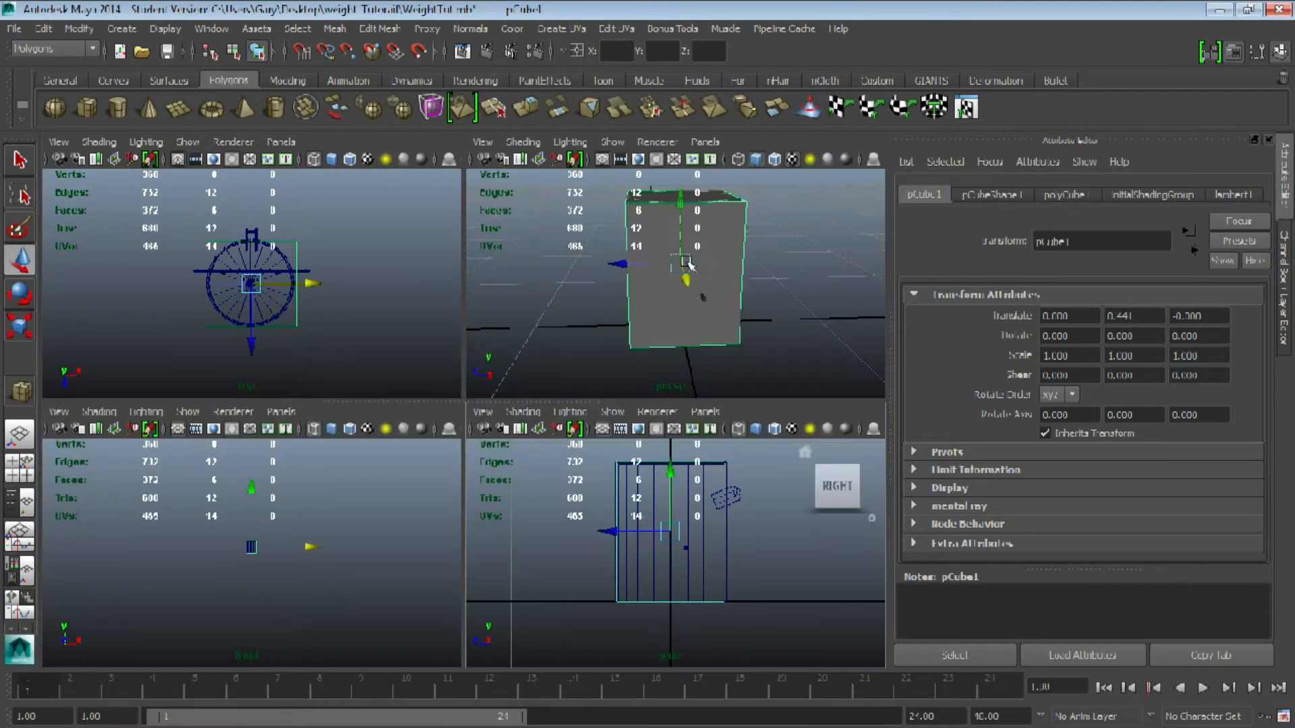
{"action": "key", "text": "space"}
{"action": "key", "text": "space"}
{"action": "key", "text": "space"}
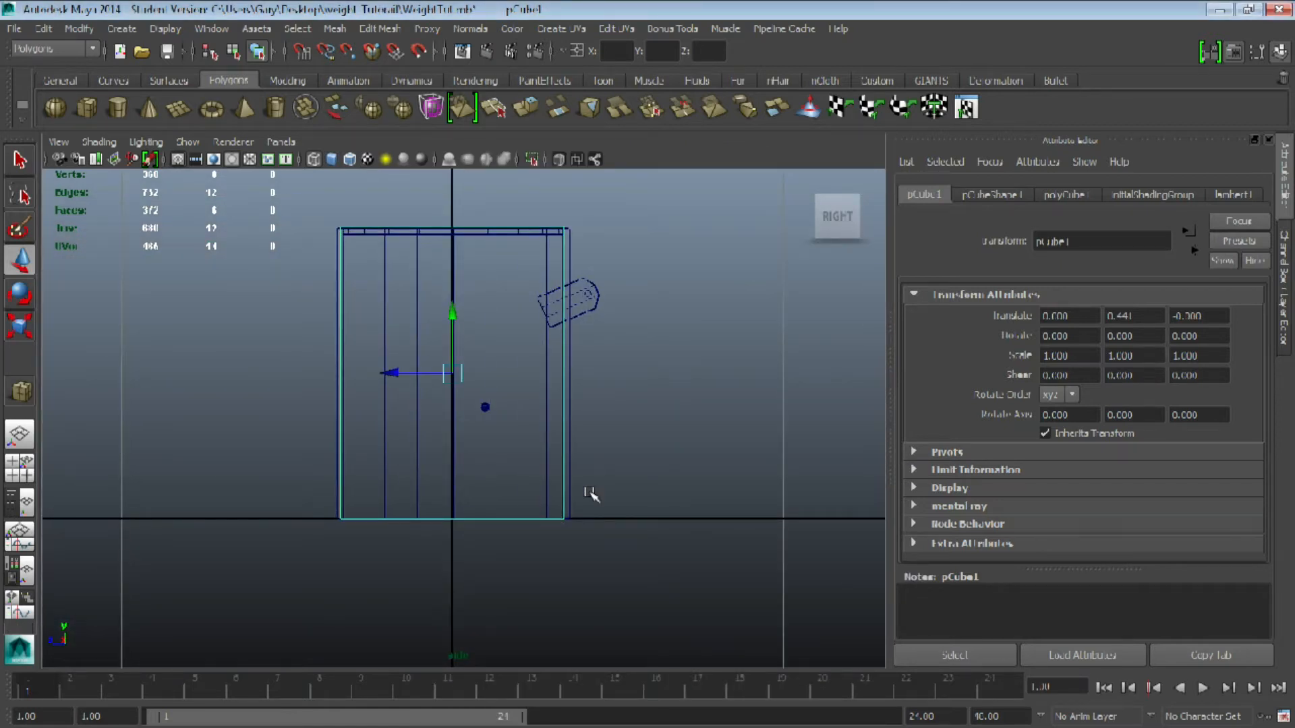
{"action": "key", "text": "Insert"}
{"action": "key", "text": "x"}
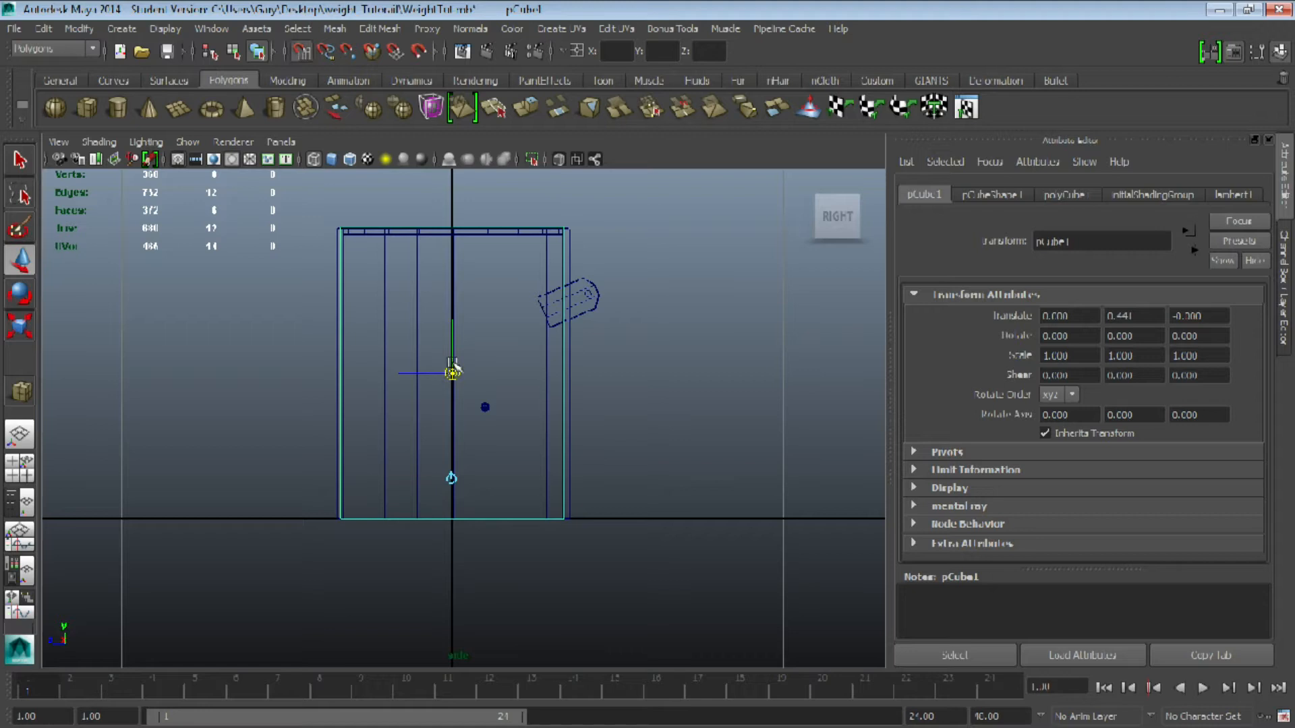
{"action": "left_click_drag", "start_coordinate": [453, 333], "coordinate": [457, 514]}
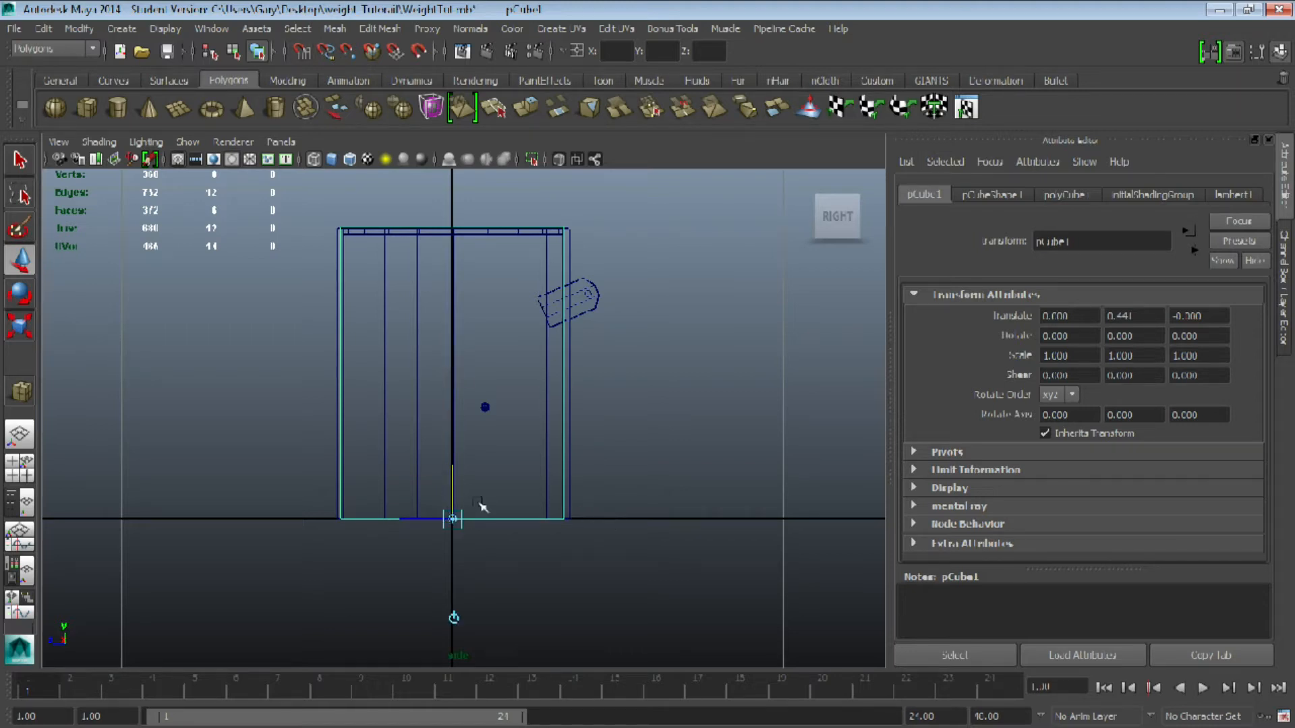
{"action": "key", "text": "Insert"}
- Rename the enclosing cube as weight_TUT
{"action": "key", "text": "space"}
{"action": "key", "text": "space"}
{"action": "left_click_drag", "start_coordinate": [477, 317], "coordinate": [435, 328], "text": "alt"}
{"action": "double_click", "coordinate": [1052, 247]}
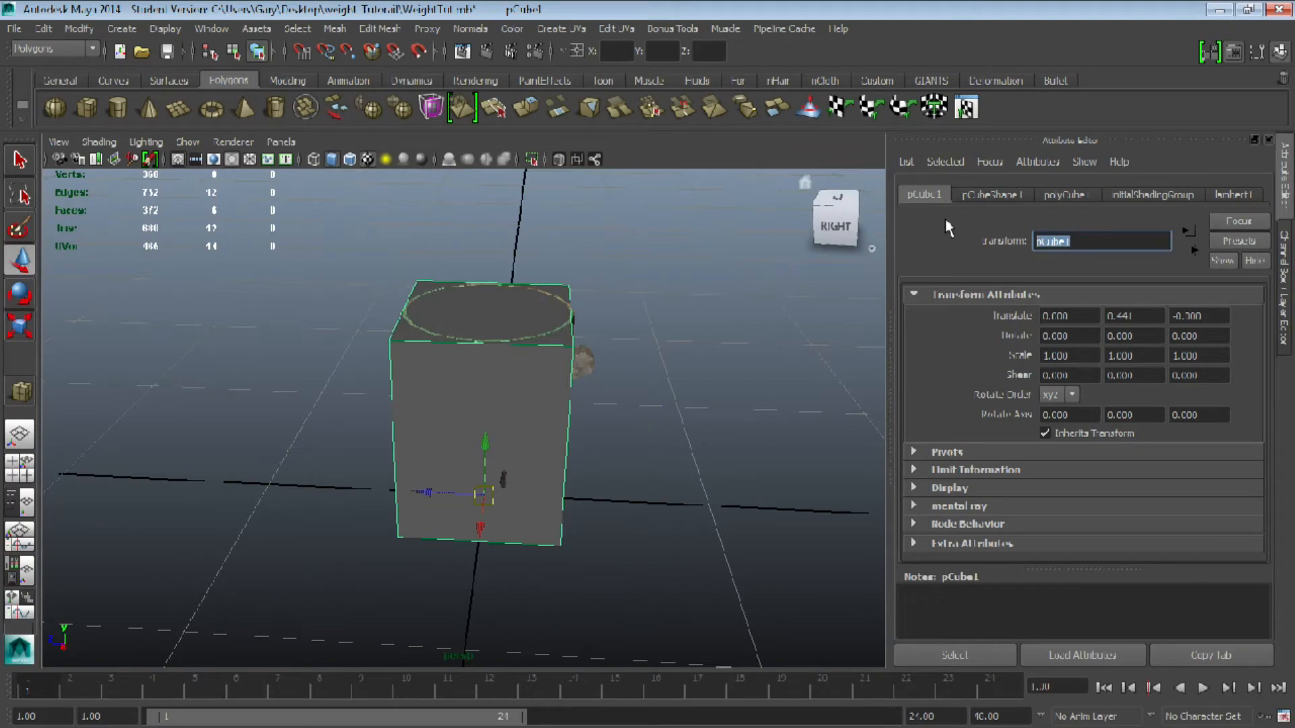
{"action": "type", "text": "weight_TUT"}
{"action": "key", "text": "Return"}
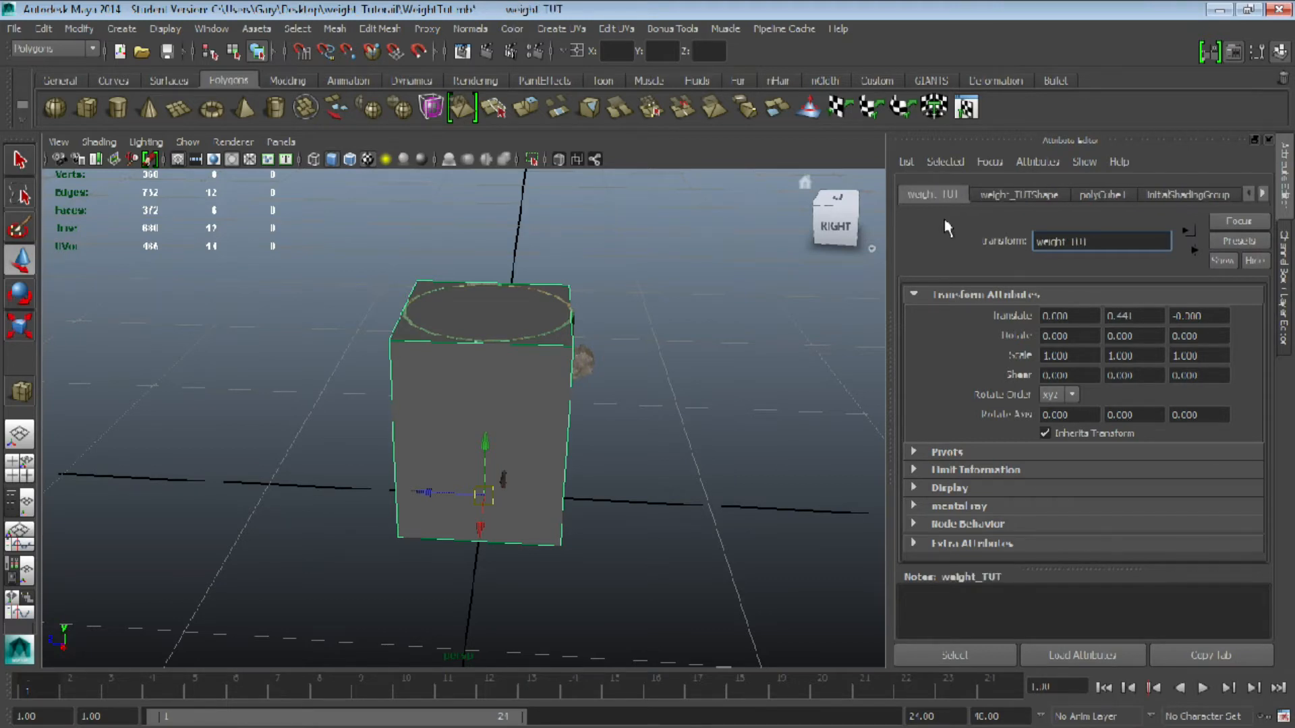
- Create an empty group for the small side pins of the weight
{"action": "left_click", "coordinate": [667, 509]}
{"action": "left_click_drag", "start_coordinate": [431, 465], "coordinate": [540, 453], "text": "alt"}
{"action": "right_click_drag", "start_coordinate": [540, 454], "coordinate": [469, 466], "text": "alt"}
{"action": "left_click_drag", "start_coordinate": [469, 466], "coordinate": [500, 465], "text": "alt"}
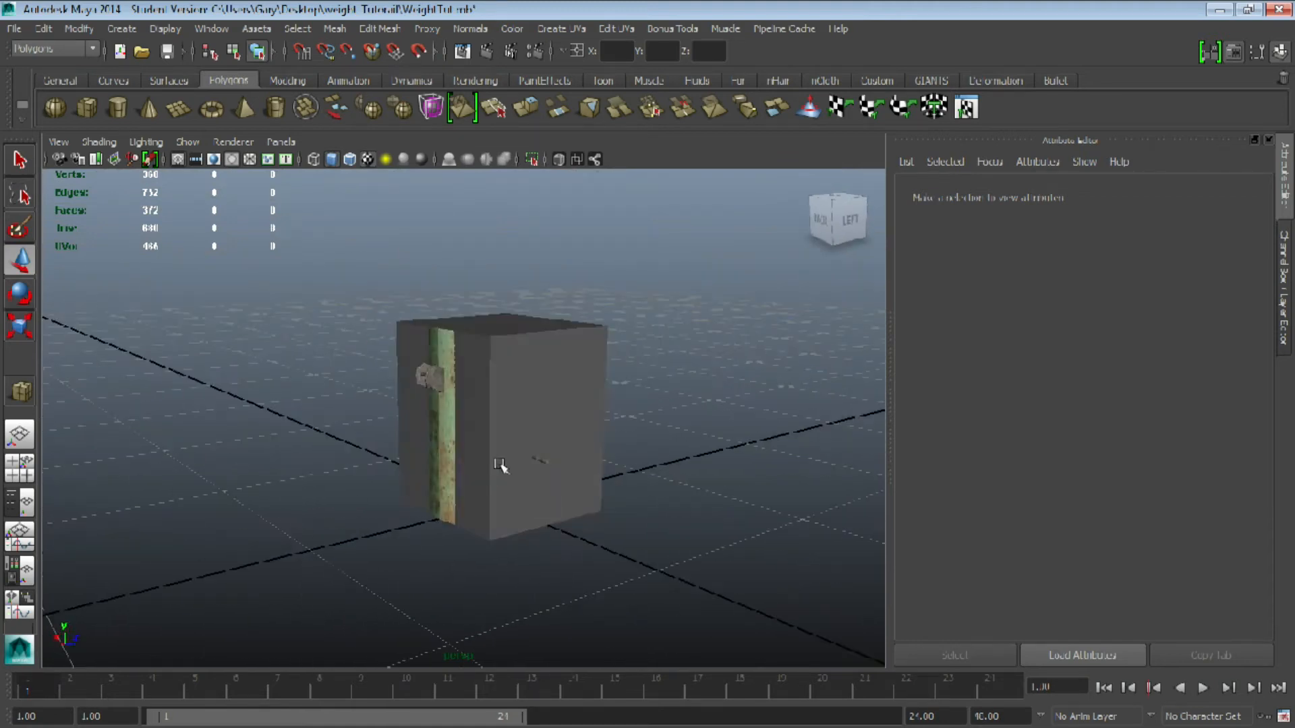
{"action": "left_click", "coordinate": [546, 461]}
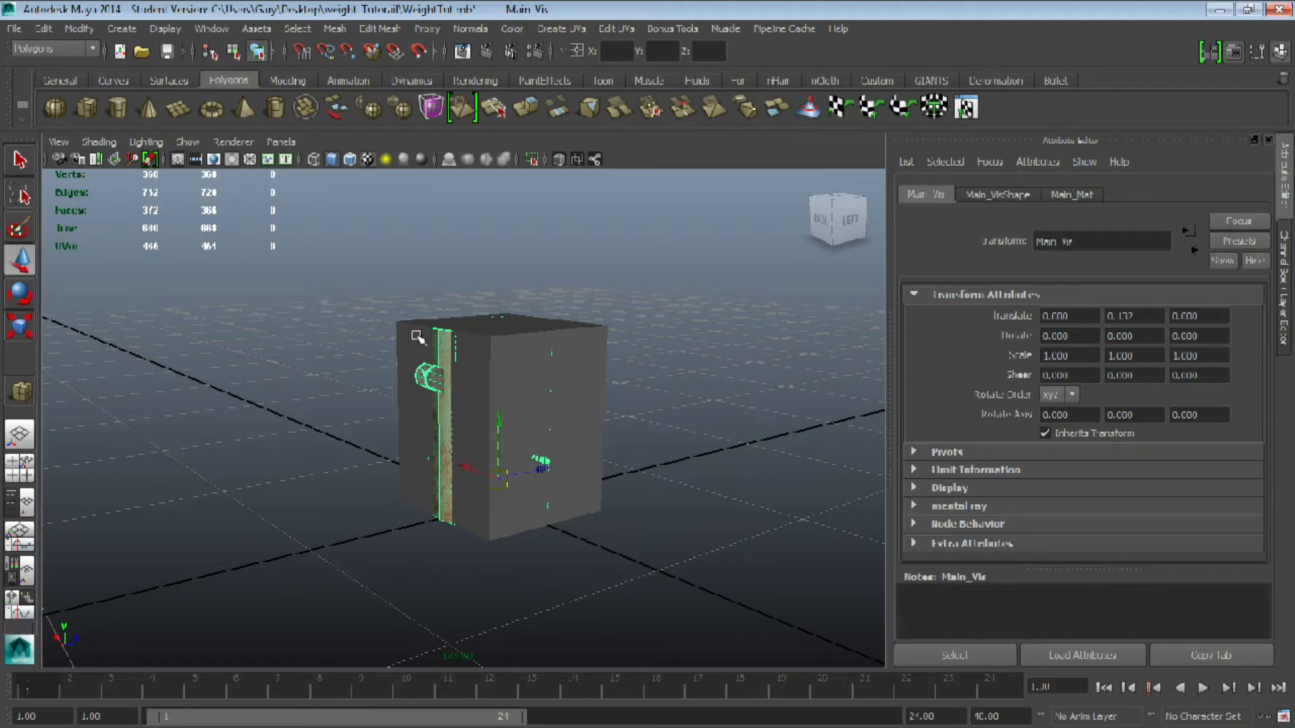
{"action": "left_click", "coordinate": [115, 30]}
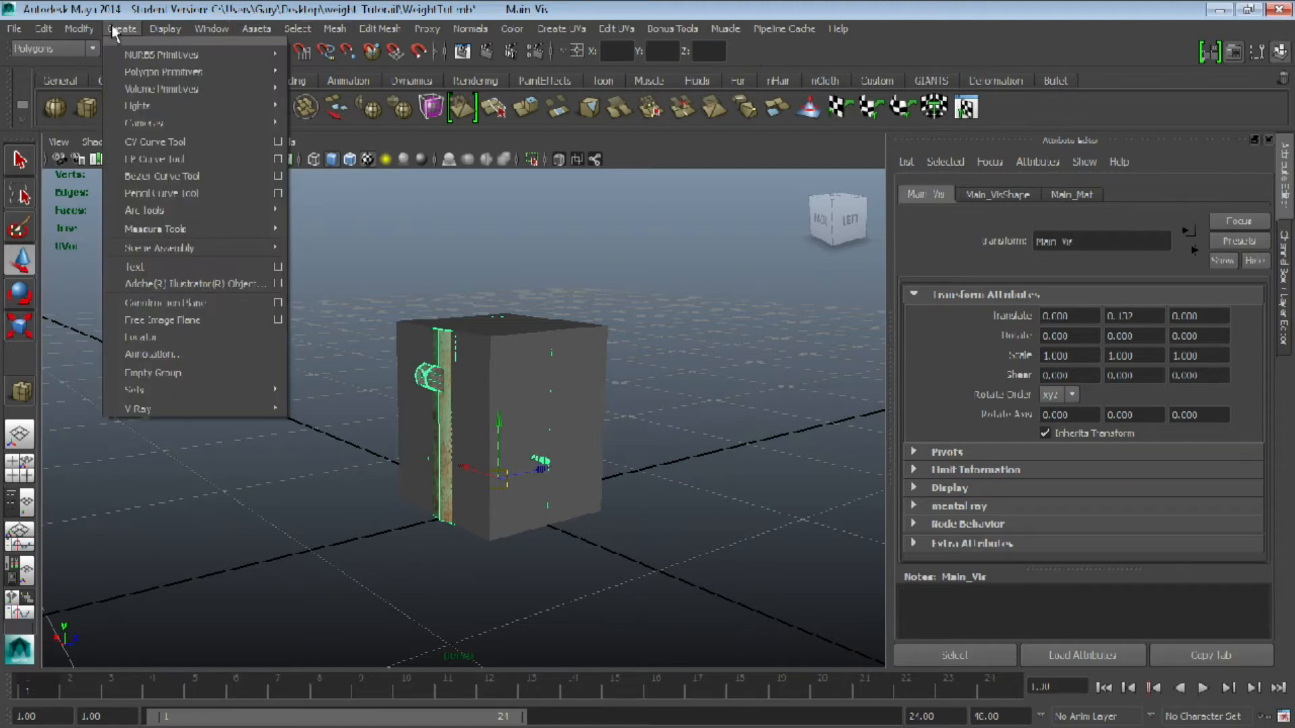
{"action": "left_click", "coordinate": [153, 373]}
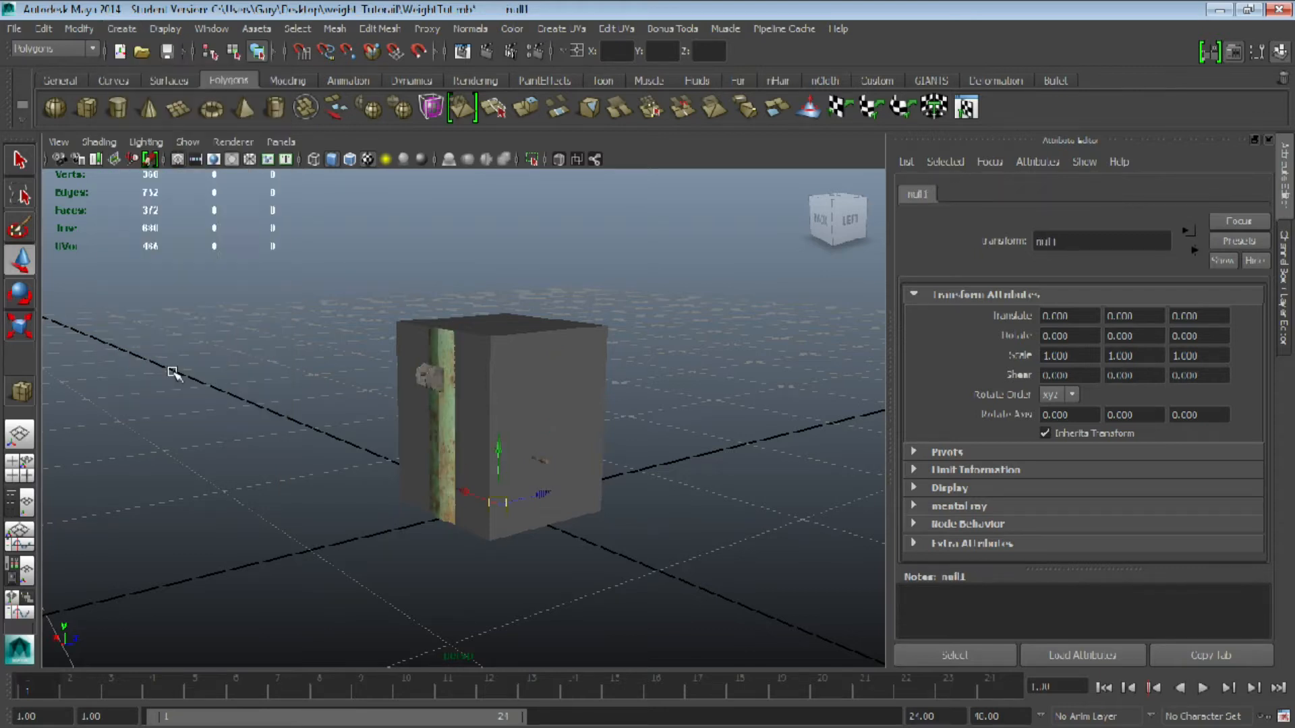
- Move the empty group to the small side pin in the side view, at Translate Z about -0.099
{"action": "key", "text": "space"}
{"action": "key", "text": "space"}
{"action": "scroll", "coordinate": [496, 477], "scroll_direction": "up", "scroll_amount": 3}
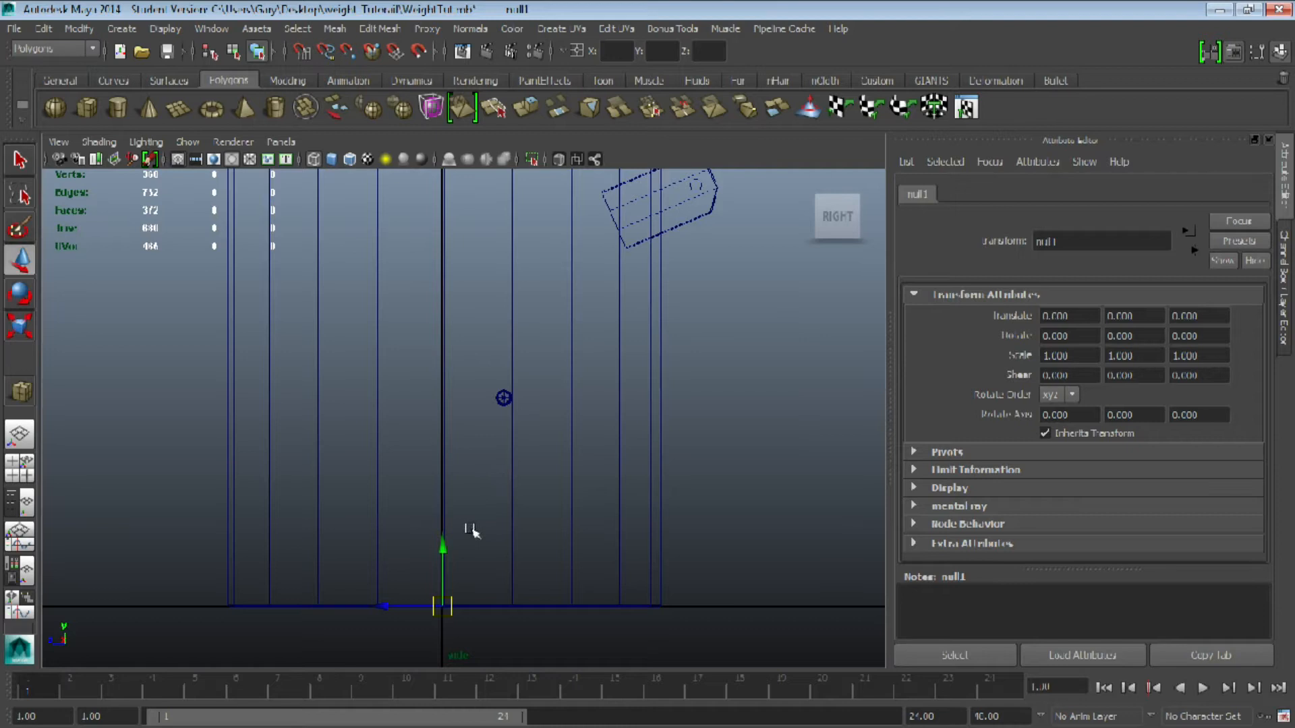
{"action": "key", "text": "v"}
{"action": "left_click_drag", "start_coordinate": [390, 607], "coordinate": [505, 605]}
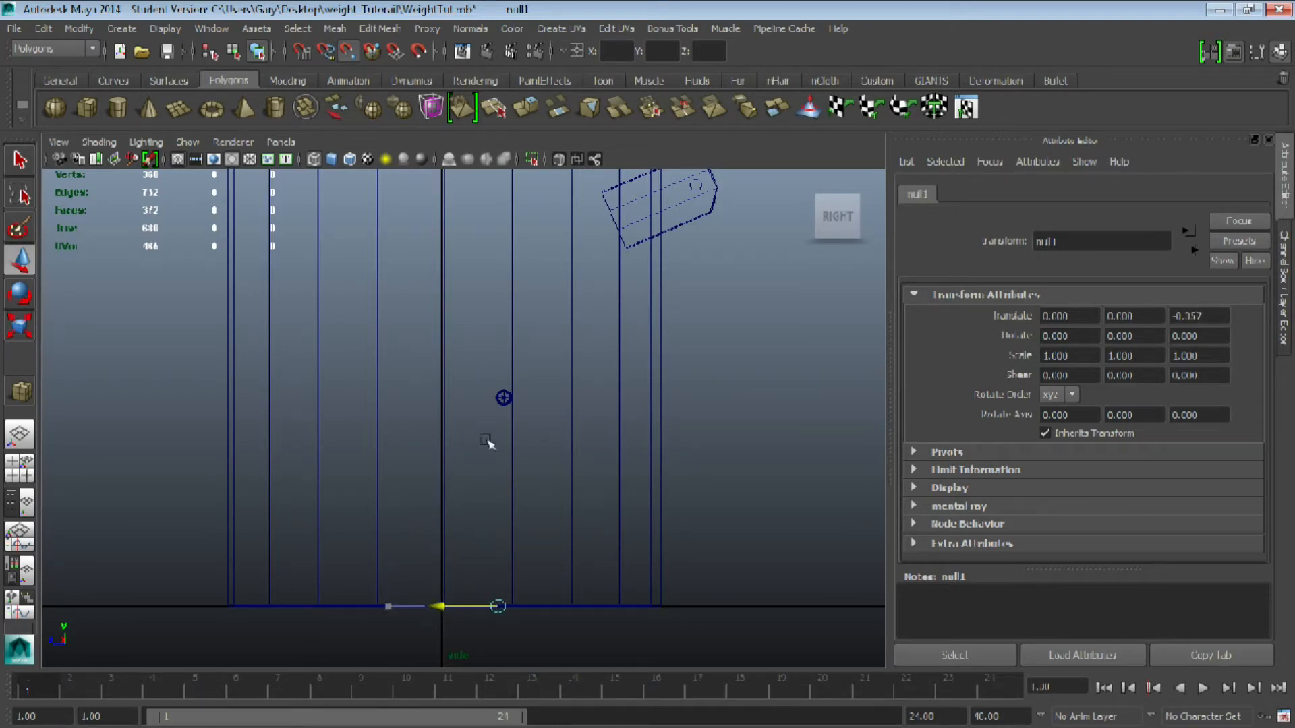
{"action": "left_click_drag", "start_coordinate": [505, 399], "coordinate": [504, 398]}
{"action": "left_click", "coordinate": [504, 398]}
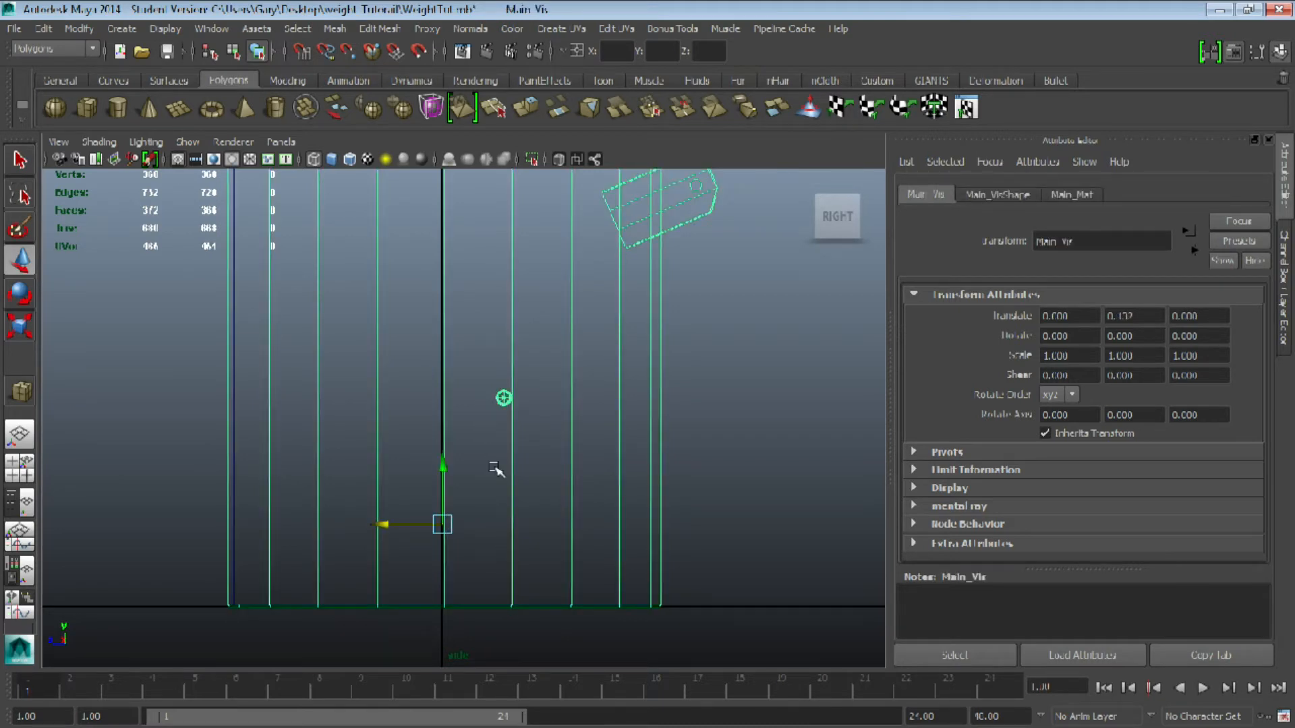
{"action": "key", "text": "ctrl+z"}
{"action": "right_click_drag", "start_coordinate": [494, 496], "coordinate": [487, 526], "text": "alt"}
{"action": "left_click_drag", "start_coordinate": [507, 554], "coordinate": [546, 340]}
- Snap the empty group vertically to the centre point of the side pin
{"action": "right_click_drag", "start_coordinate": [341, 367], "coordinate": [496, 463], "text": "alt"}
{"action": "middle_click_drag", "start_coordinate": [495, 463], "coordinate": [497, 402], "text": "alt"}
{"action": "right_click_drag", "start_coordinate": [497, 401], "coordinate": [507, 425], "text": "alt"}
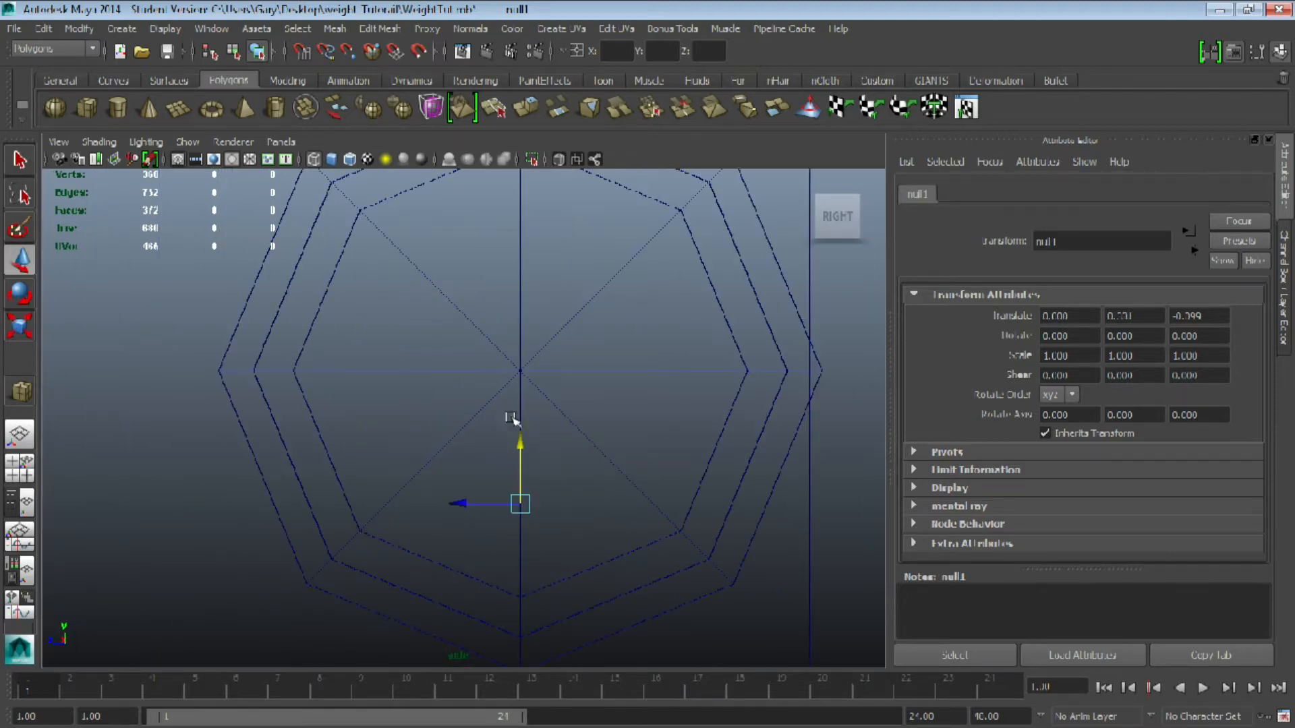
{"action": "key", "text": "v"}
{"action": "left_click_drag", "start_coordinate": [522, 443], "coordinate": [516, 371]}
{"action": "right_click_drag", "start_coordinate": [578, 357], "coordinate": [531, 375], "text": "alt"}
{"action": "key", "text": "space"}
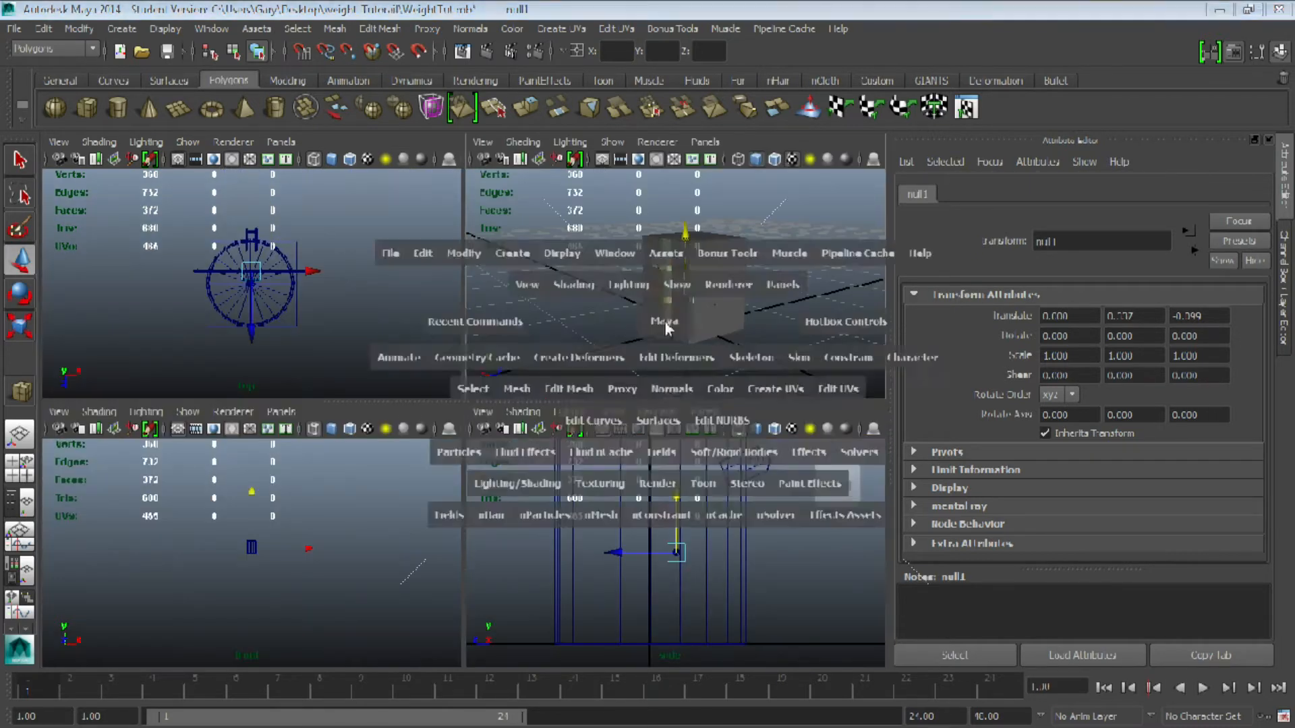
{"action": "key", "text": "space"}
{"action": "left_click_drag", "start_coordinate": [569, 362], "coordinate": [548, 506], "text": "alt"}
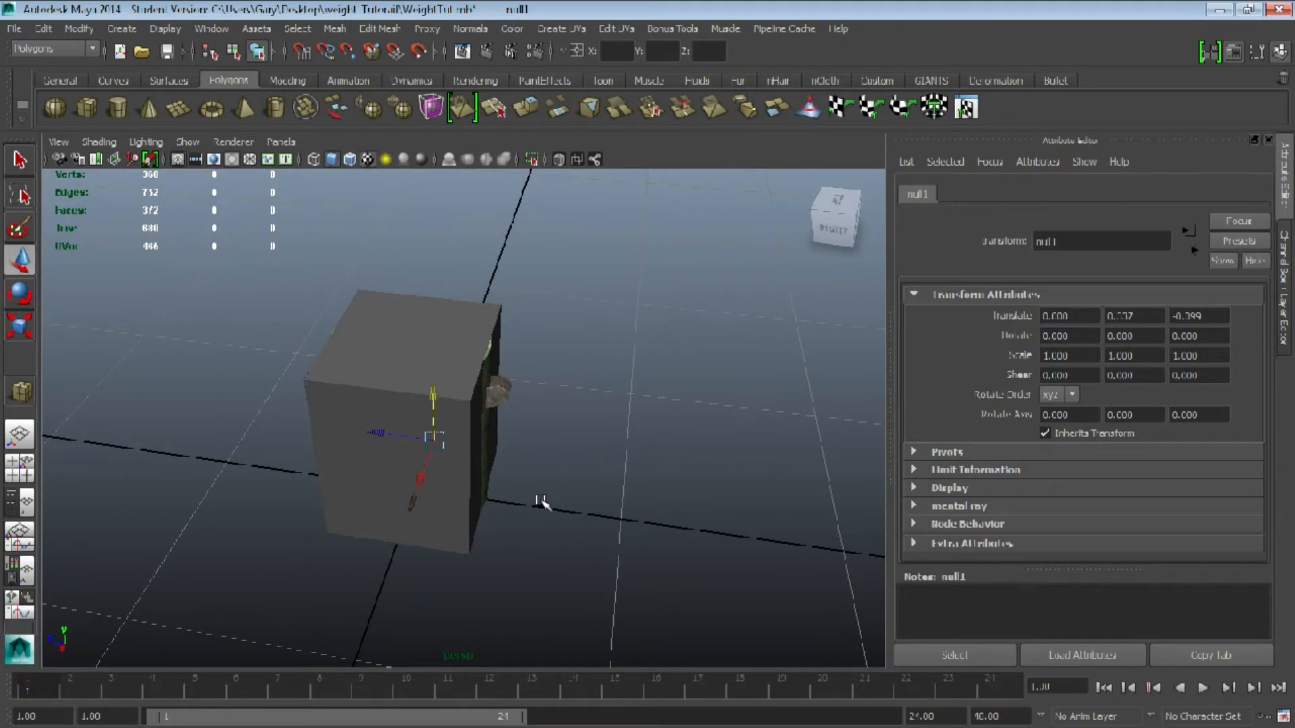
- Create a second empty group and move it roughly to the hole in the upper bracket in the side view
{"action": "left_click", "coordinate": [122, 29]}
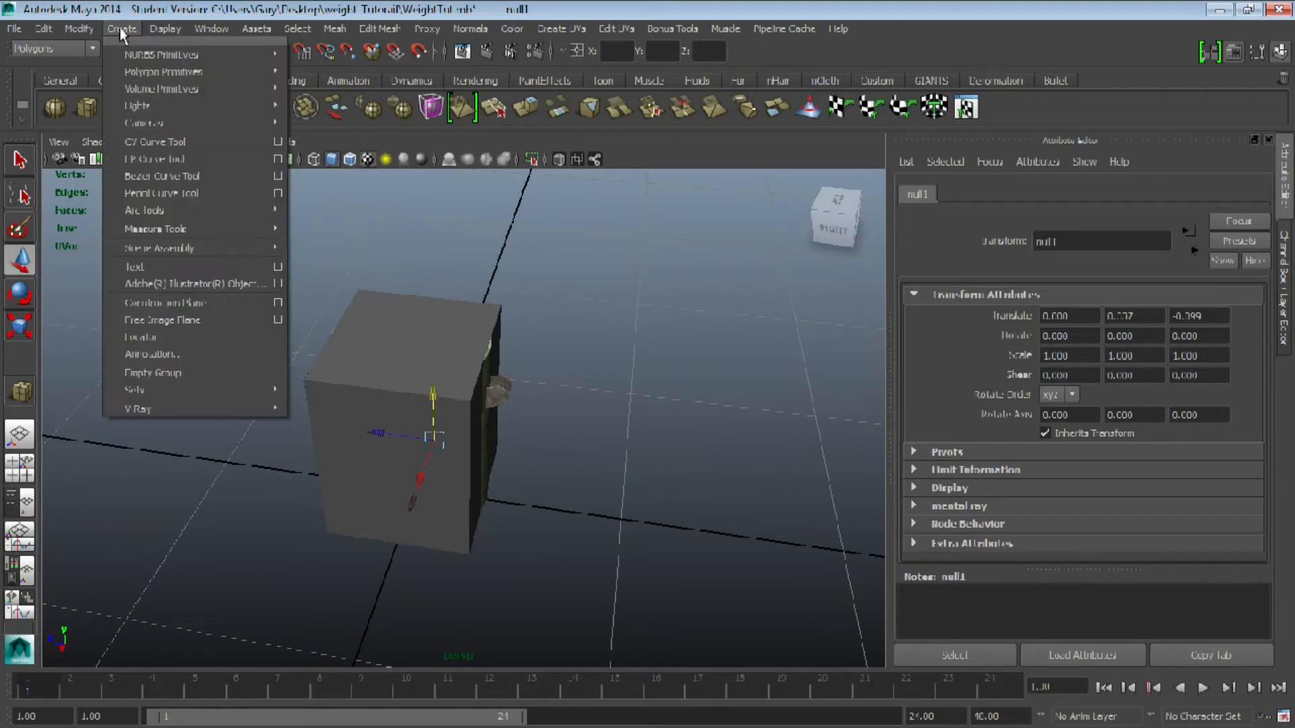
{"action": "left_click", "coordinate": [180, 377]}
{"action": "key", "text": "space"}
{"action": "key", "text": "space"}
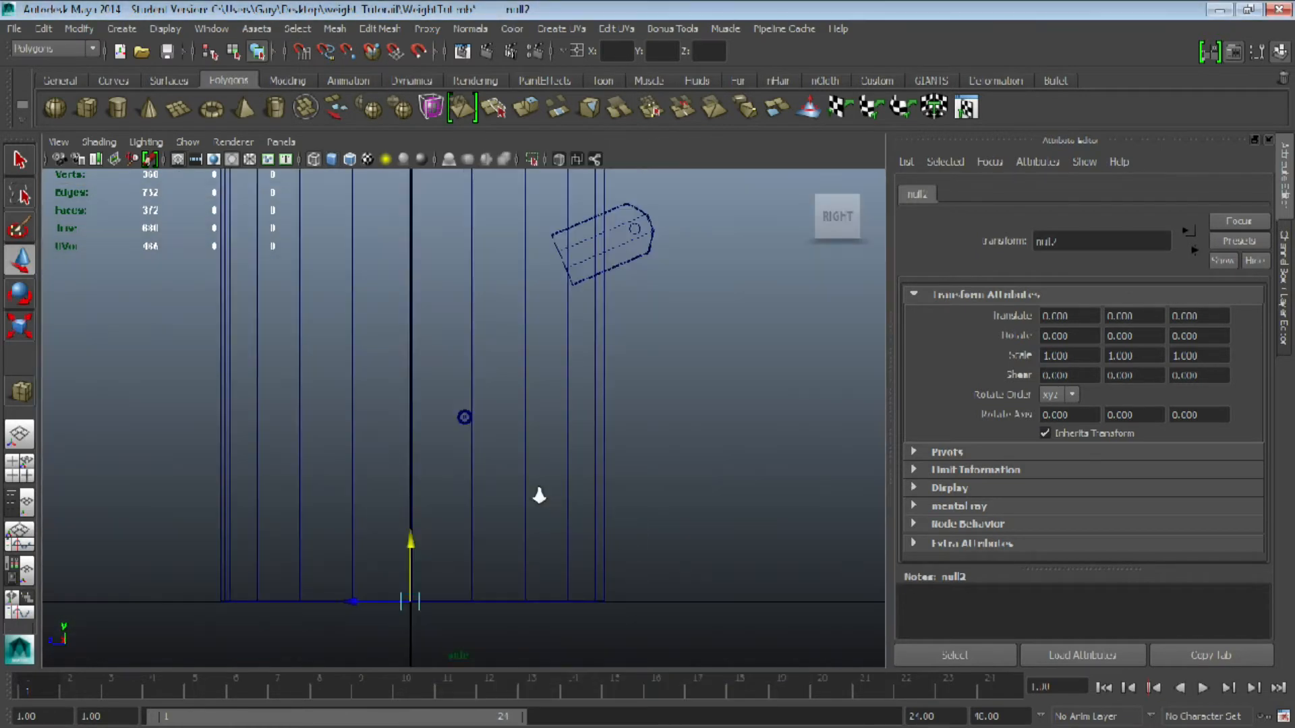
{"action": "left_click_drag", "start_coordinate": [397, 540], "coordinate": [540, 560]}
{"action": "left_click_drag", "start_coordinate": [571, 487], "coordinate": [572, 243]}
- Centre the second empty group in the upper bracket's hole, at about Translate Y 0.68 and Z -0.409
{"action": "scroll", "coordinate": [572, 243], "scroll_direction": "up", "scroll_amount": 3}
{"action": "scroll", "coordinate": [533, 418], "scroll_direction": "up", "scroll_amount": 5}
{"action": "middle_click_drag", "start_coordinate": [482, 464], "coordinate": [482, 479], "text": "alt"}
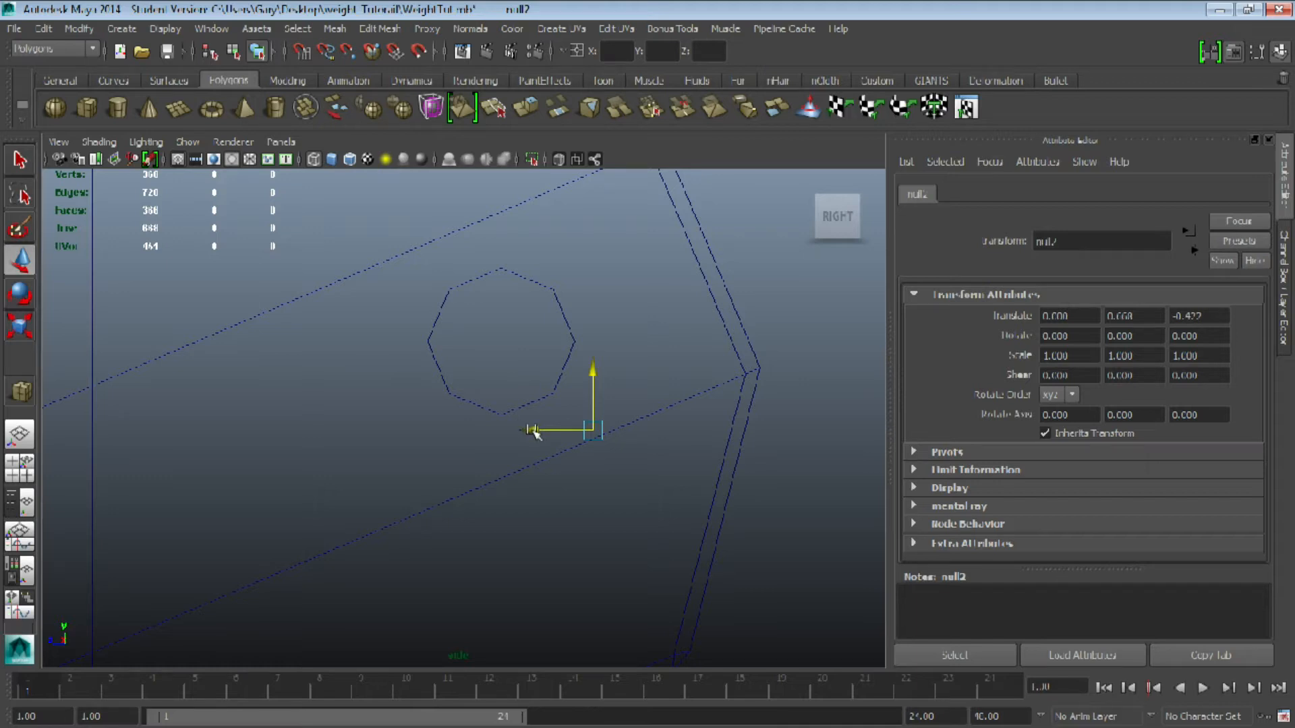
{"action": "left_click_drag", "start_coordinate": [535, 431], "coordinate": [506, 413]}
{"action": "left_click_drag", "start_coordinate": [500, 364], "coordinate": [465, 374]}
{"action": "key", "text": "space"}
{"action": "key", "text": "space"}
{"action": "right_click_drag", "start_coordinate": [465, 374], "coordinate": [548, 416], "text": "alt"}
{"action": "left_click_drag", "start_coordinate": [549, 416], "coordinate": [517, 399], "text": "alt"}
{"action": "left_click_drag", "start_coordinate": [301, 407], "coordinate": [376, 252], "text": "alt"}
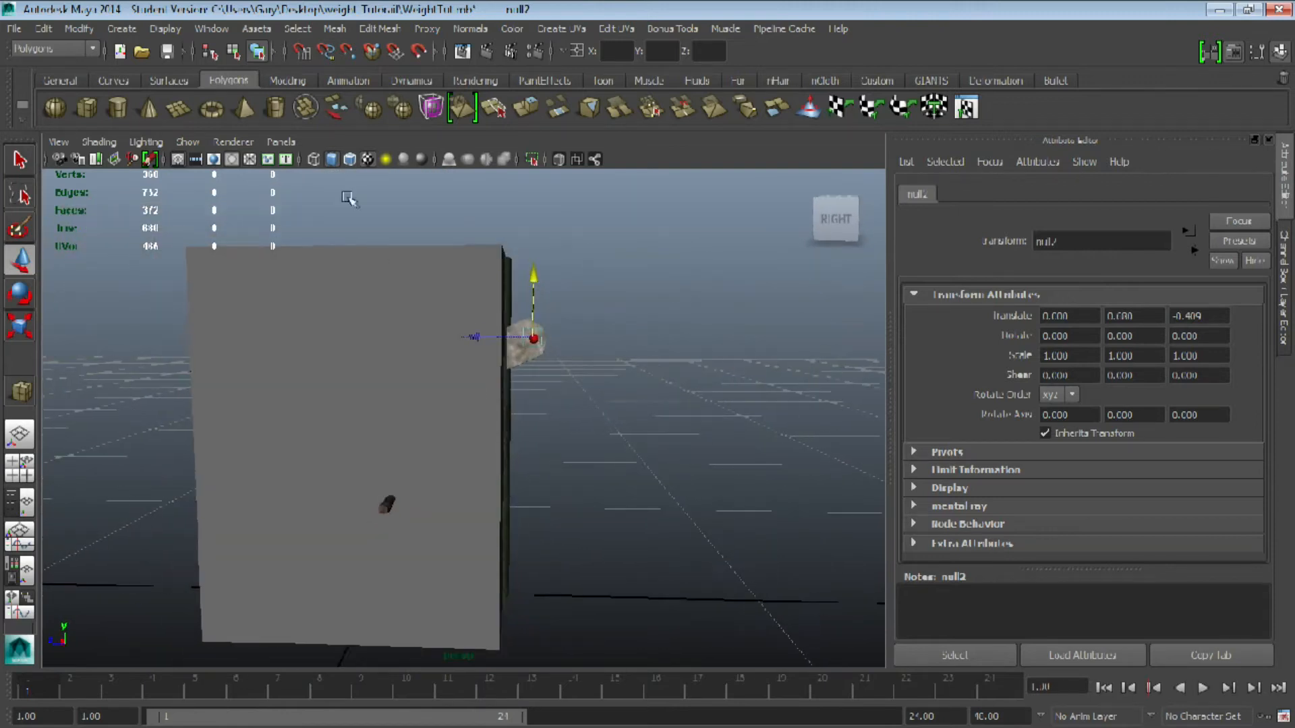
- Open the Outliner to list the scene's meshes and empty groups
{"action": "left_click", "coordinate": [229, 28]}
{"action": "left_click", "coordinate": [226, 39]}
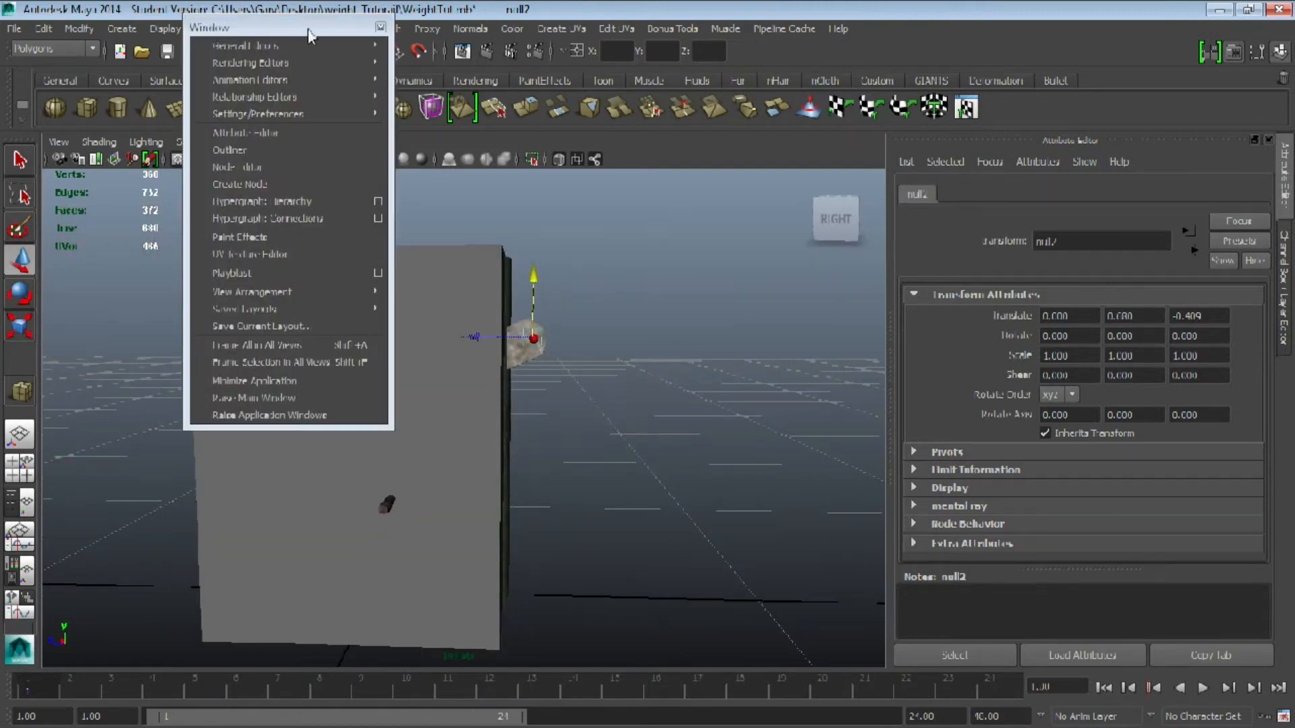
{"action": "left_click", "coordinate": [242, 151]}
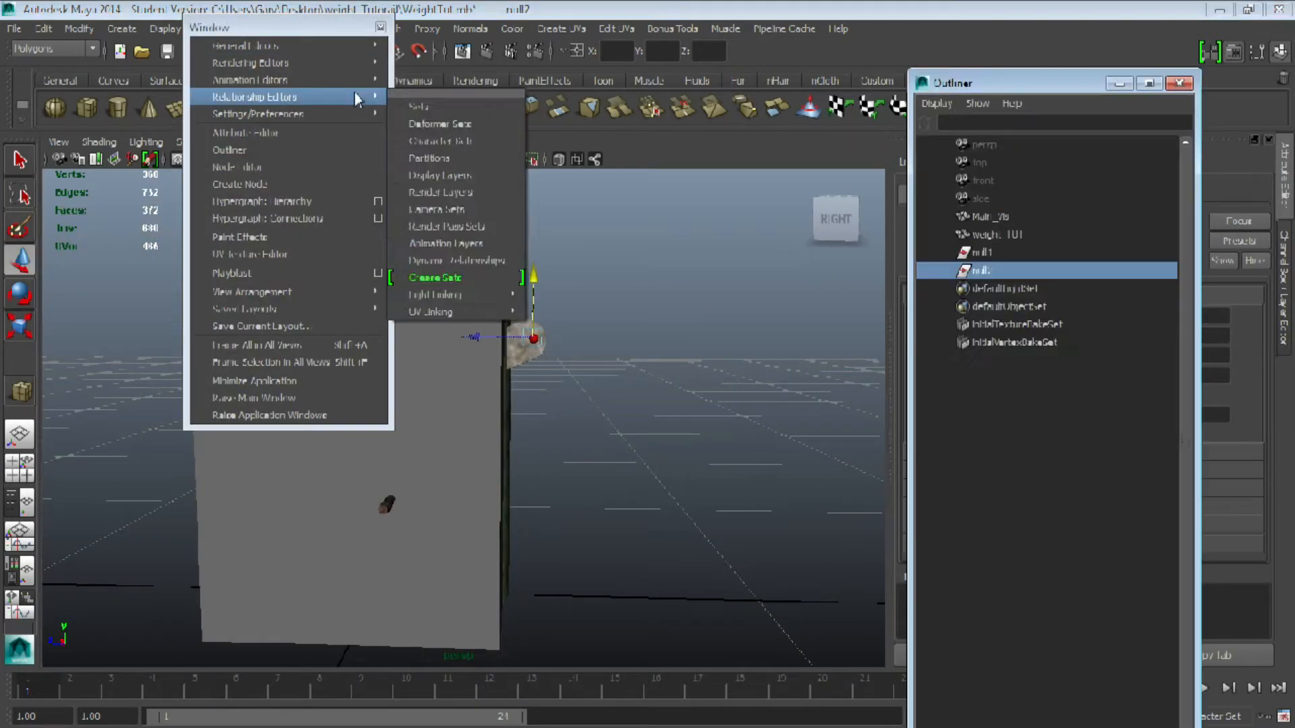
- Review Main_Vis, weight_TUT, null1 and null2 in the Outliner, checking which object in the scene each entry stands for
{"action": "left_click_drag", "start_coordinate": [959, 90], "coordinate": [670, 97]}
{"action": "left_click", "coordinate": [381, 28]}
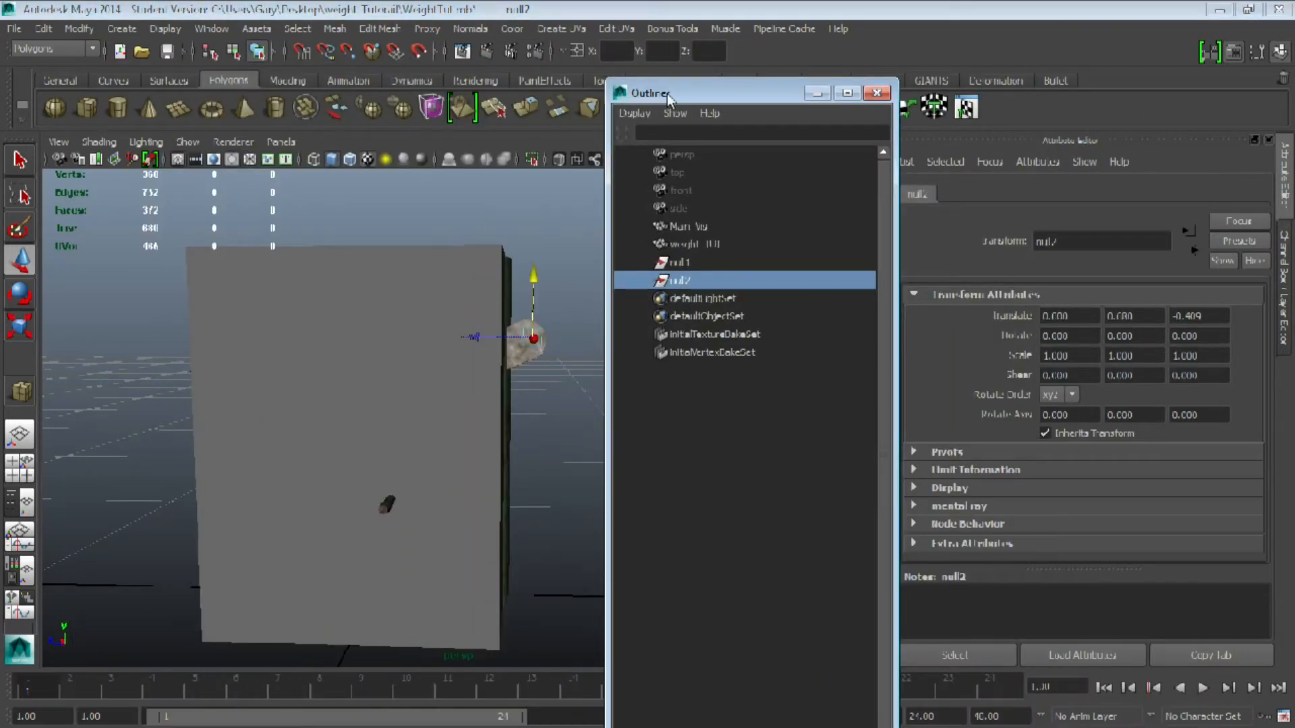
{"action": "left_click", "coordinate": [710, 245]}
{"action": "left_click", "coordinate": [366, 454]}
{"action": "left_click_drag", "start_coordinate": [366, 453], "coordinate": [456, 462], "text": "alt"}
{"action": "left_click", "coordinate": [701, 227]}
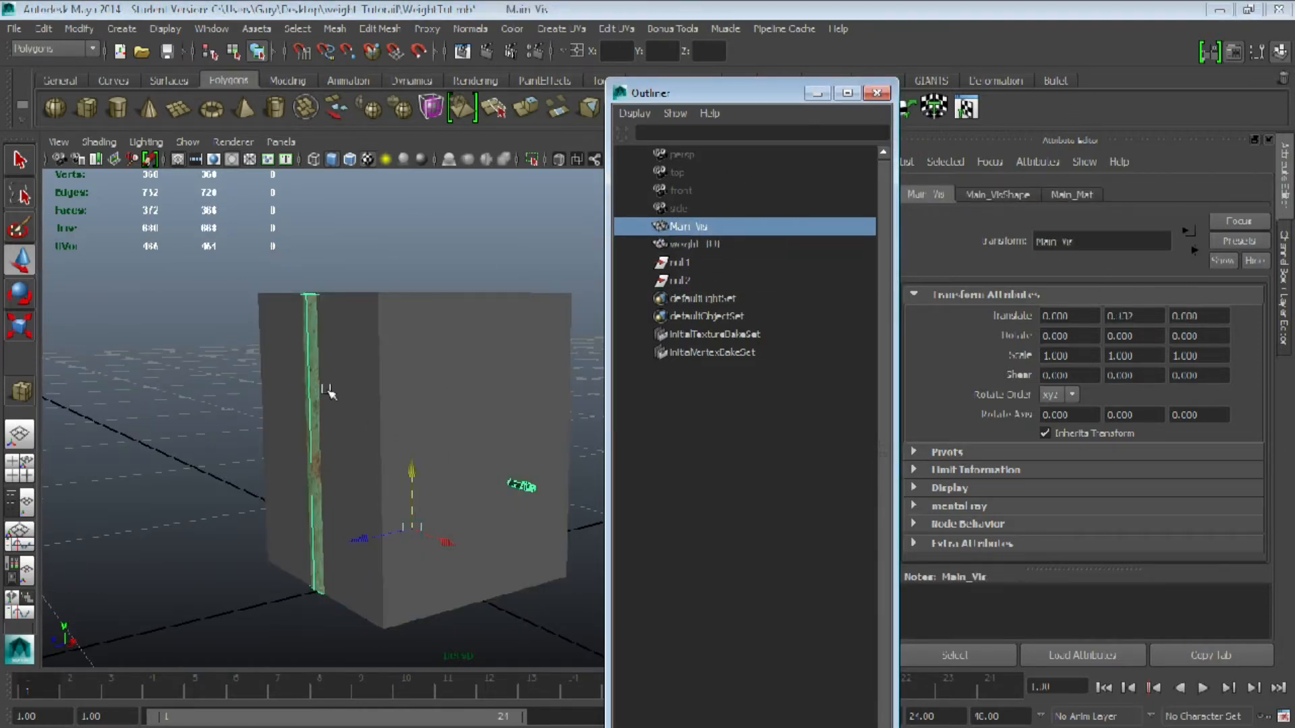
{"action": "left_click", "coordinate": [711, 247]}
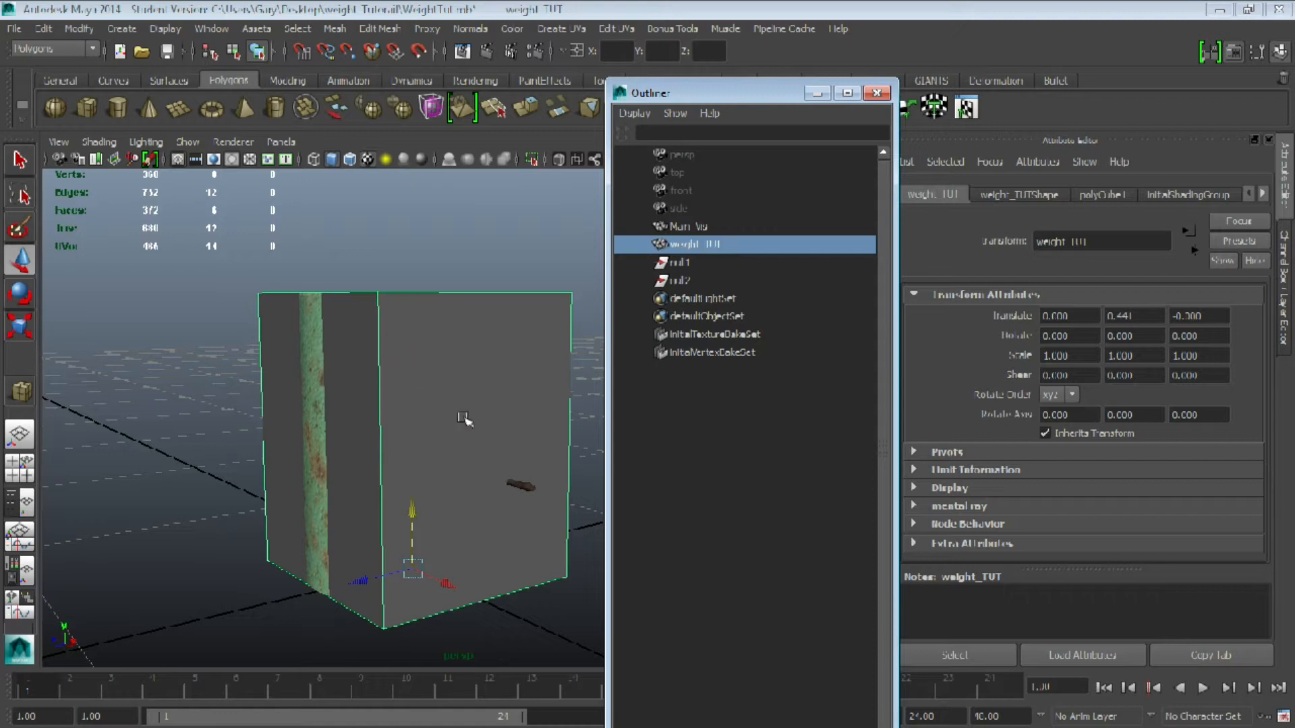
{"action": "left_click", "coordinate": [702, 264]}
{"action": "left_click", "coordinate": [702, 278]}
- Rename the empty group null1 at the side pin as bottom_Hitch
{"action": "left_click", "coordinate": [706, 267]}
{"action": "left_click_drag", "start_coordinate": [454, 412], "coordinate": [375, 412], "text": "alt"}
{"action": "double_click", "coordinate": [1046, 241]}
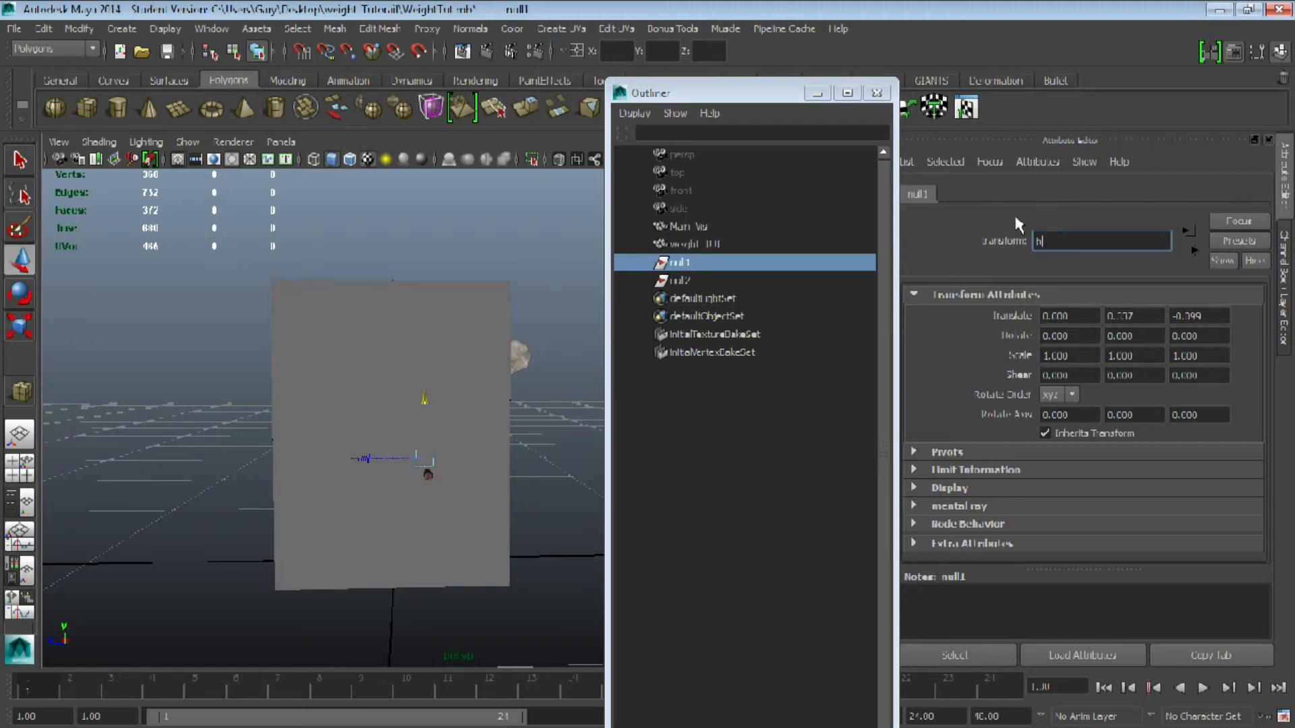
{"action": "type", "text": "bottom_l"}
{"action": "type", "text": "itch"}
{"action": "key", "text": "Return"}
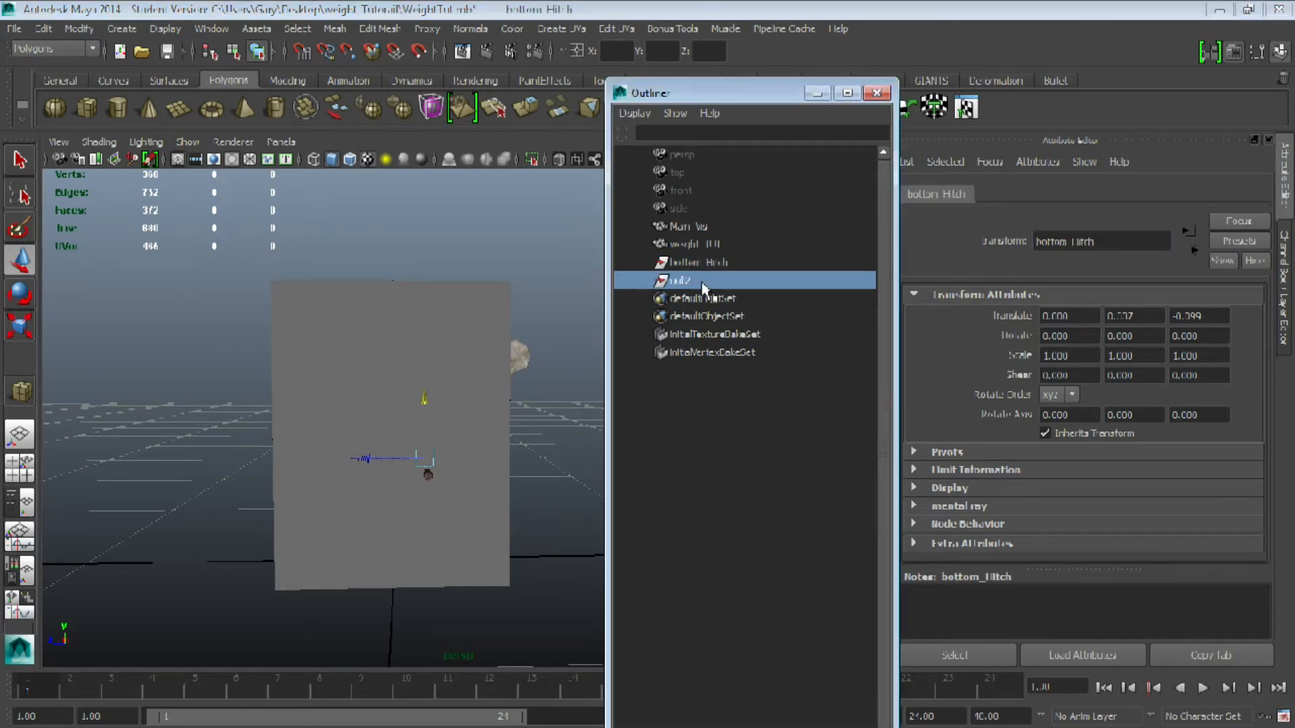
- Rename the empty group null2 in the upper bracket's hole as top_Ref
{"action": "left_click", "coordinate": [706, 284]}
{"action": "left_click", "coordinate": [974, 243]}
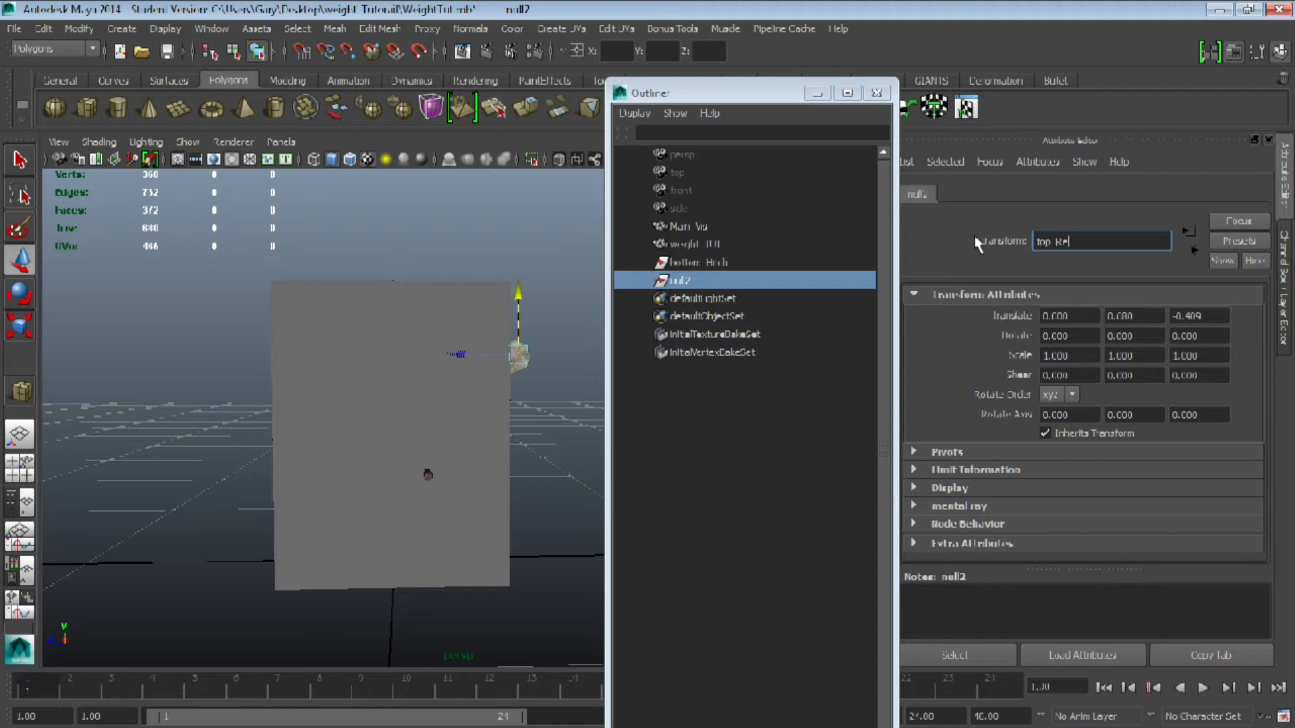
{"action": "type", "text": "top_Ref"}
{"action": "key", "text": "Return"}
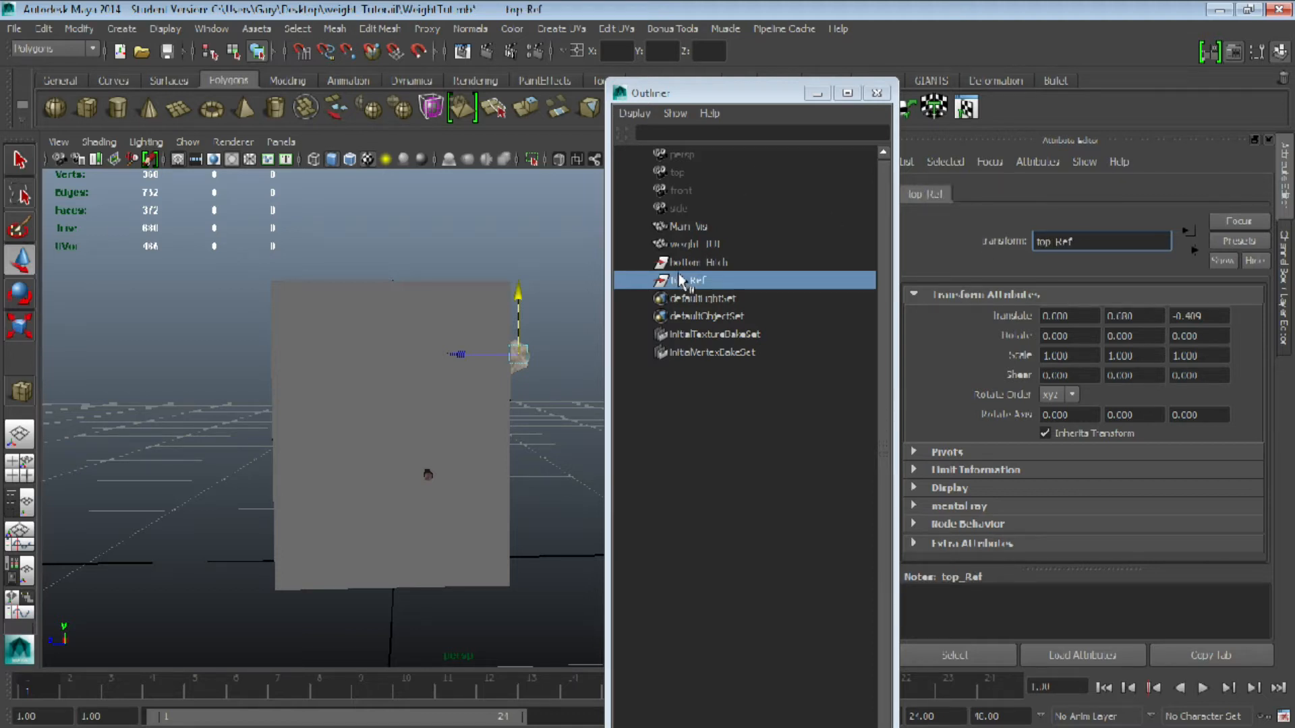
- Parent the Main_Vis mesh and the bottom_Hitch and top_Ref groups under the weight_TUT cube
{"action": "left_click", "coordinate": [699, 245]}
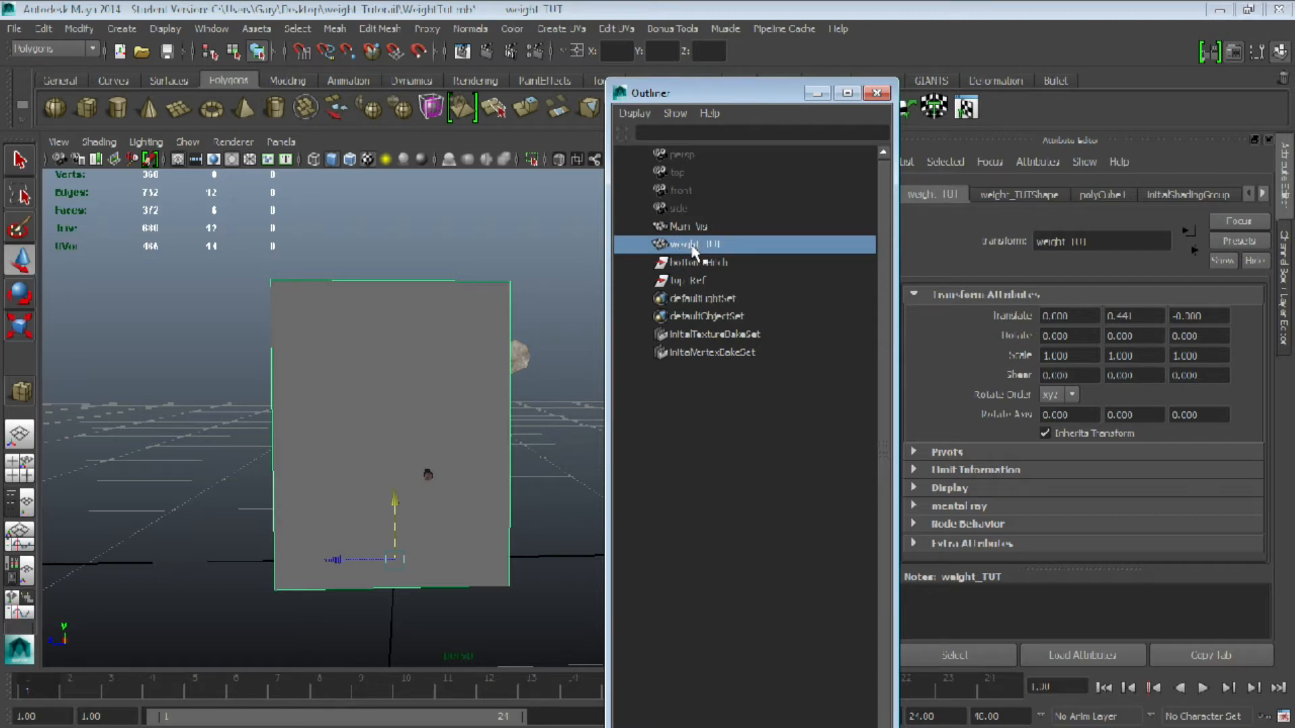
{"action": "left_click", "coordinate": [684, 228]}
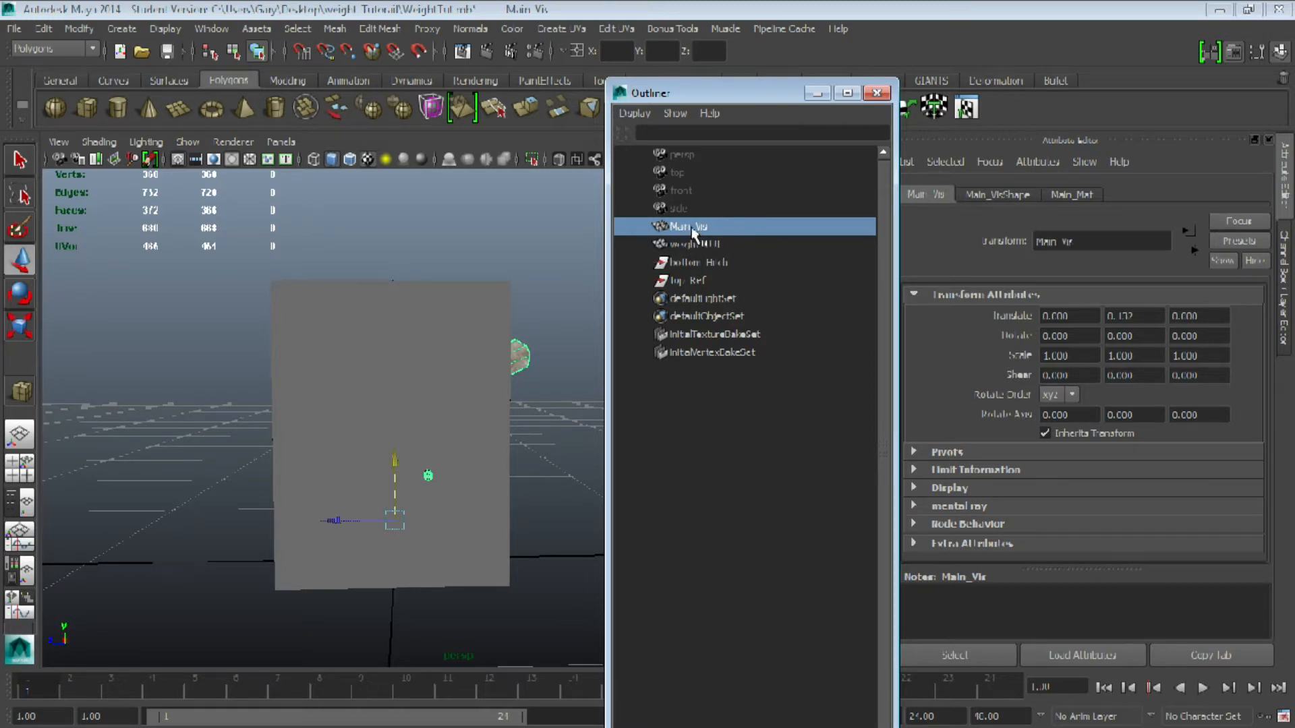
{"action": "middle_click_drag", "start_coordinate": [690, 233], "coordinate": [695, 251]}
{"action": "left_click", "coordinate": [635, 227]}
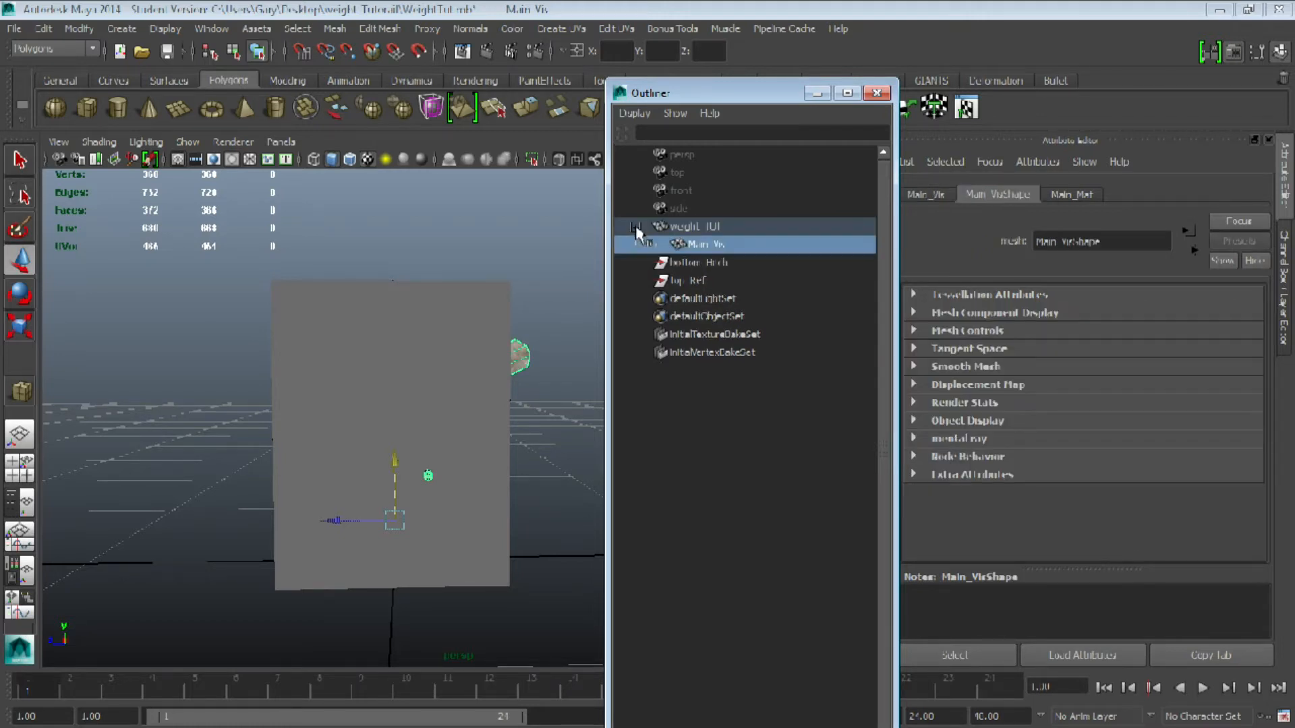
{"action": "left_click", "coordinate": [675, 262]}
{"action": "left_click", "coordinate": [686, 281], "text": "ctrl"}
{"action": "middle_click_drag", "start_coordinate": [686, 282], "coordinate": [695, 228]}
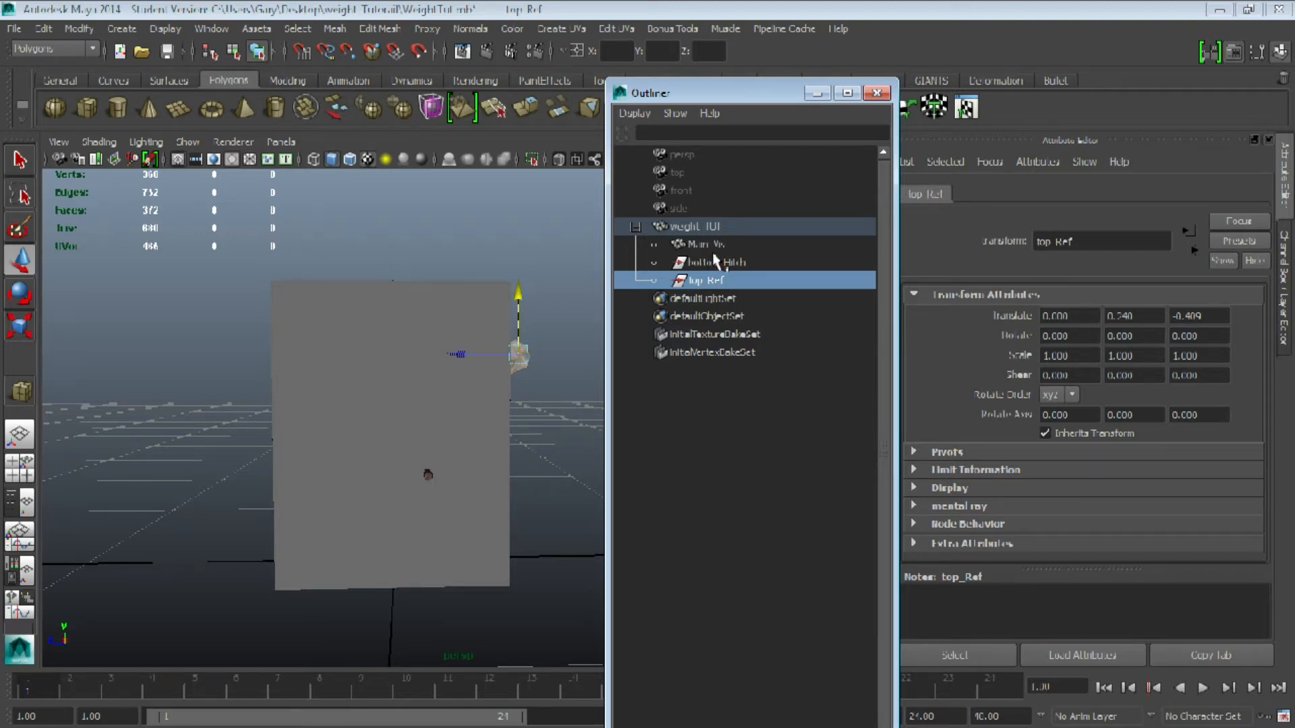
- Select weight_TUT together with its three children and open the GIANTS I3D exporter
{"action": "left_click", "coordinate": [695, 226]}
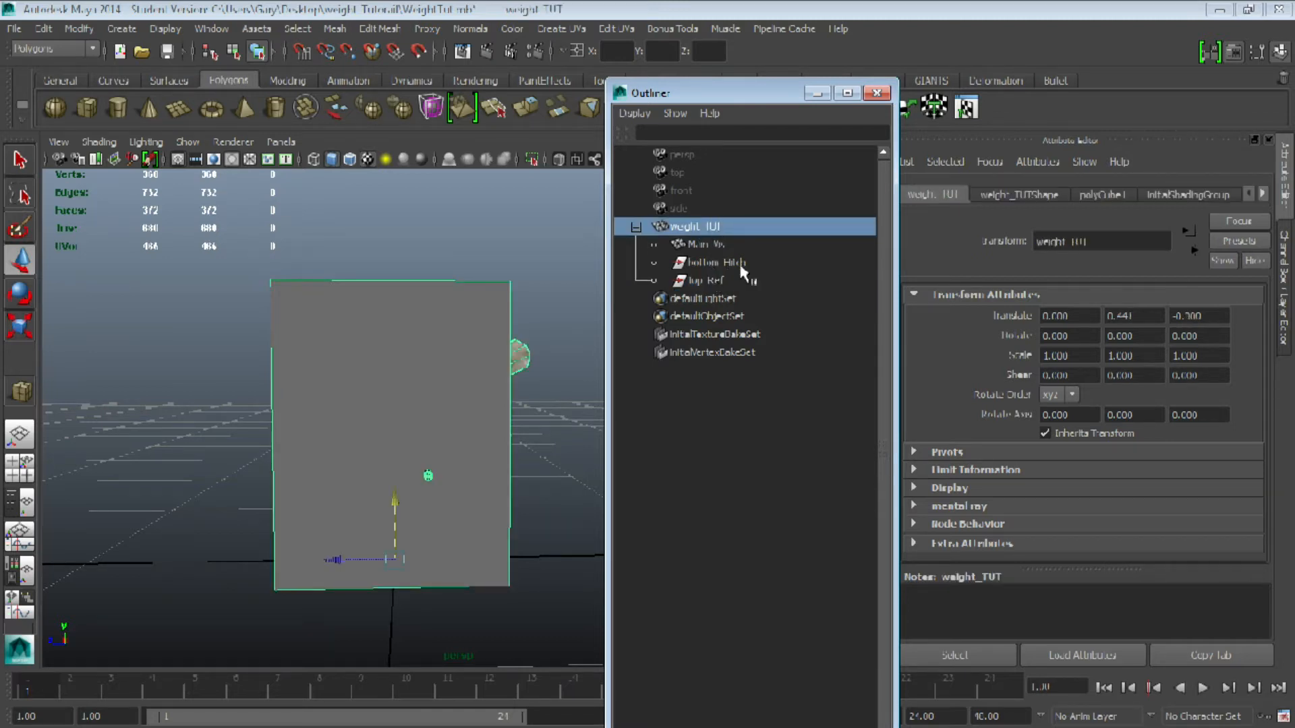
{"action": "left_click_drag", "start_coordinate": [537, 358], "coordinate": [437, 419], "text": "alt"}
{"action": "right_click_drag", "start_coordinate": [437, 419], "coordinate": [406, 413], "text": "alt"}
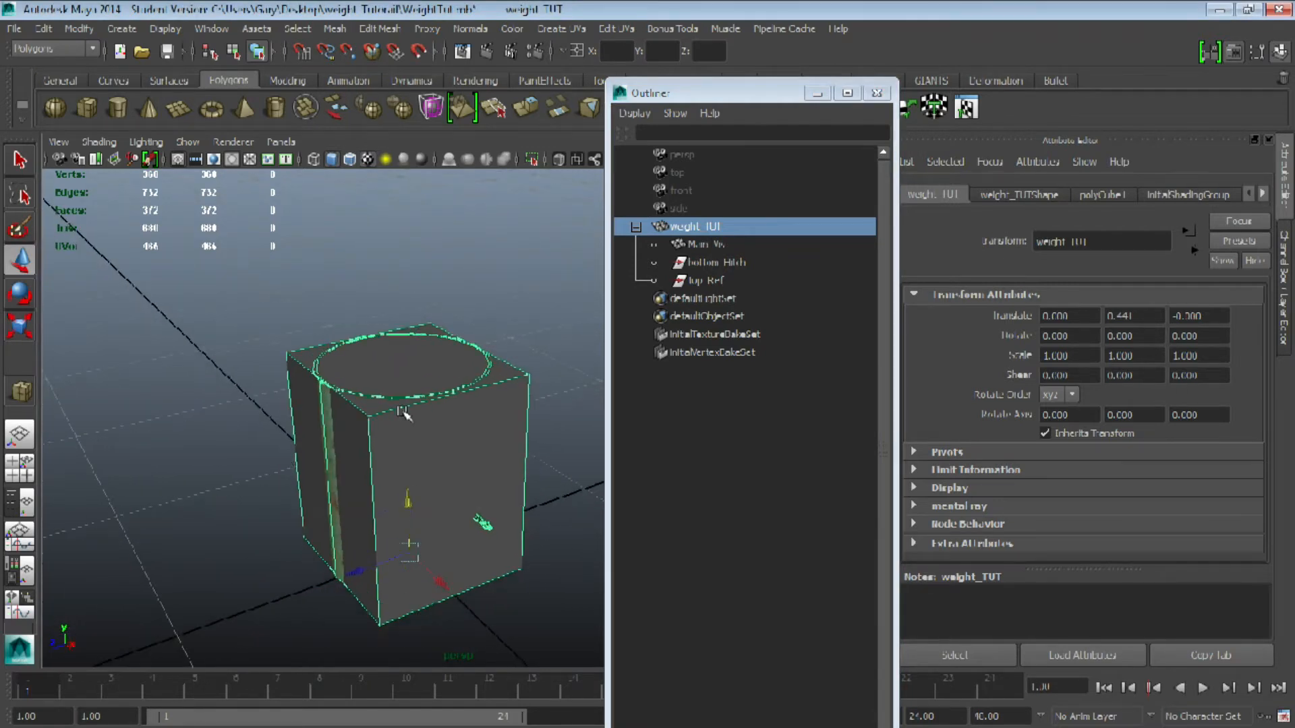
{"action": "middle_click_drag", "start_coordinate": [406, 413], "coordinate": [408, 408], "text": "alt"}
{"action": "left_click", "coordinate": [702, 280], "text": "shift"}
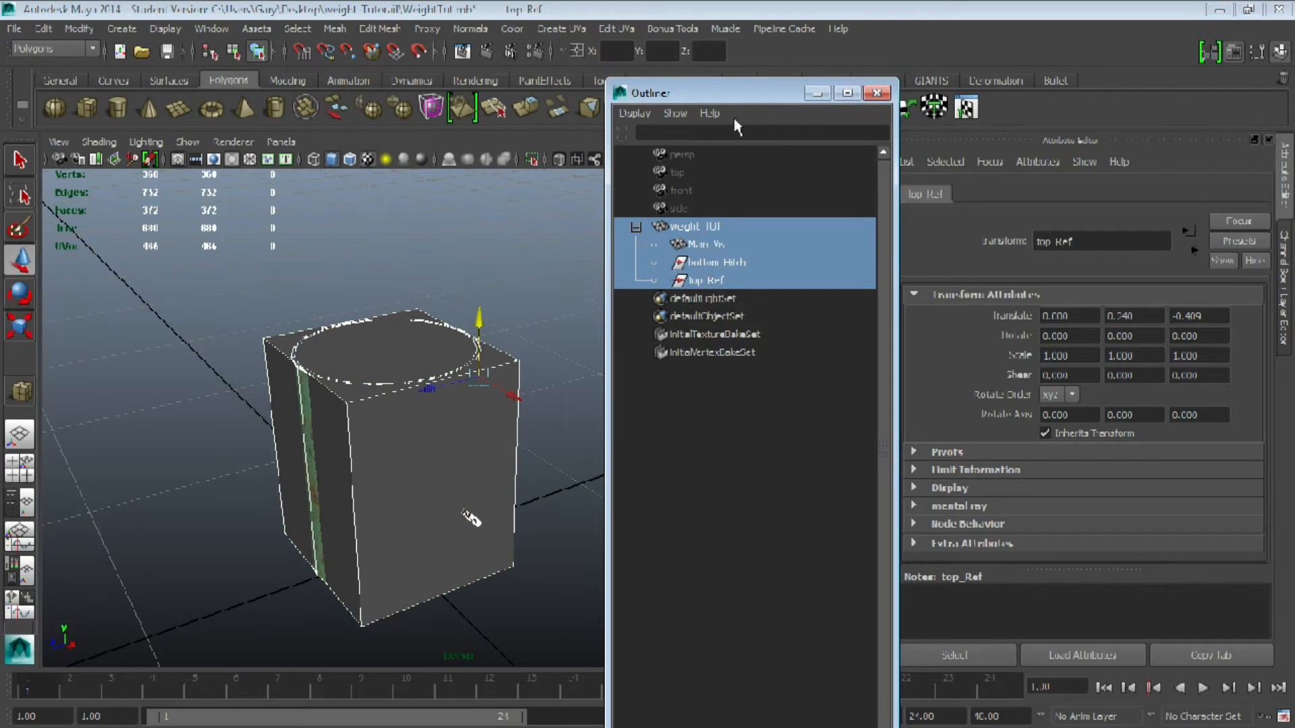
{"action": "left_click_drag", "start_coordinate": [744, 101], "coordinate": [1080, 149]}
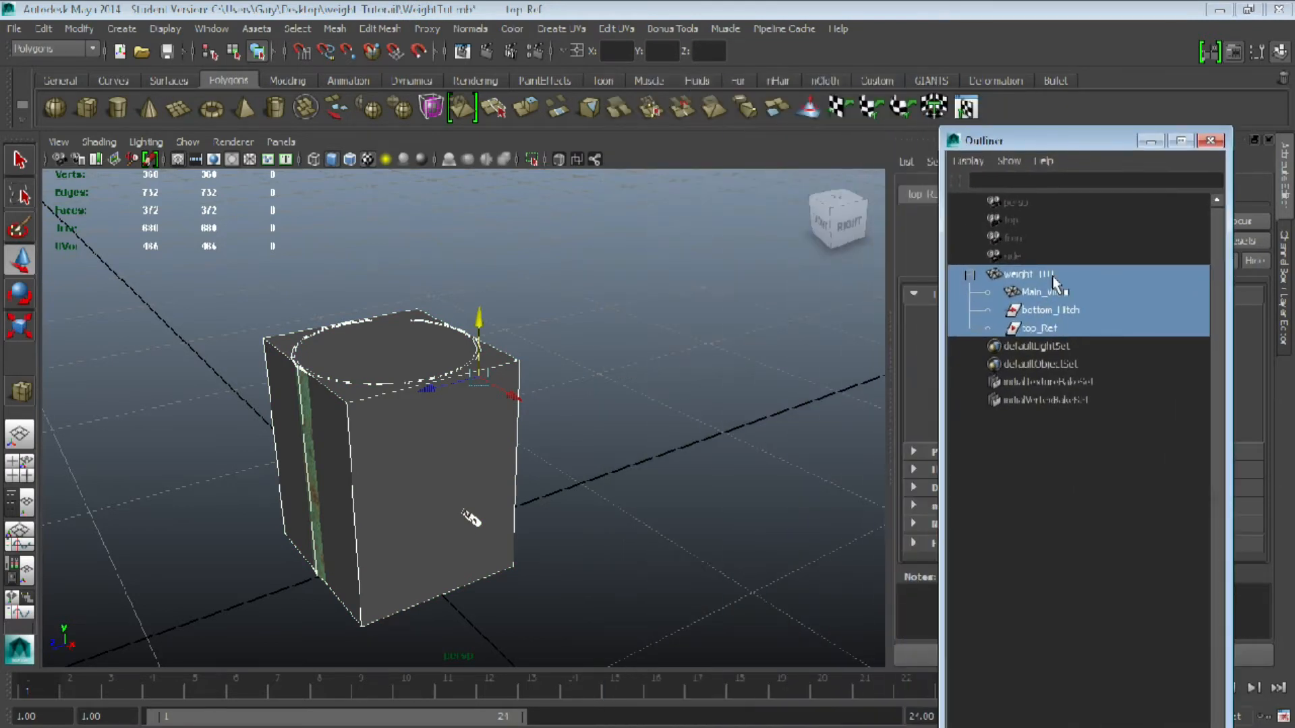
{"action": "left_click", "coordinate": [931, 80]}
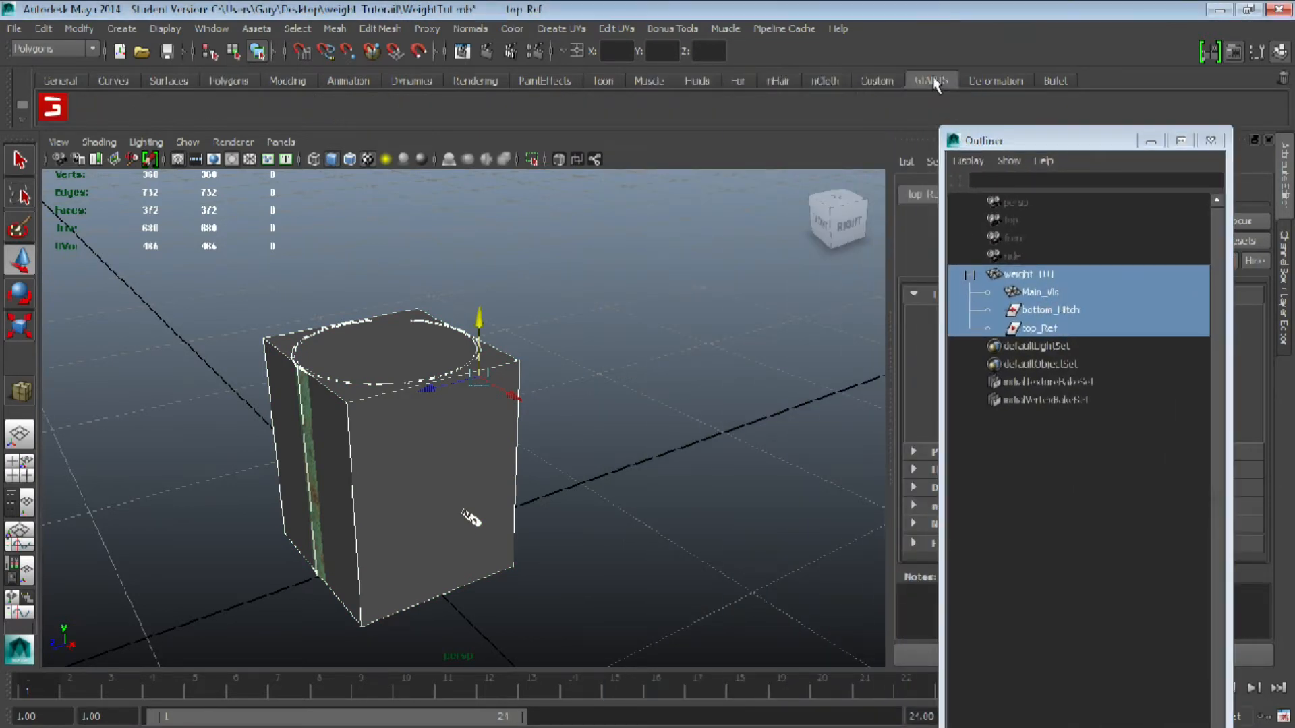
{"action": "left_click", "coordinate": [56, 107]}
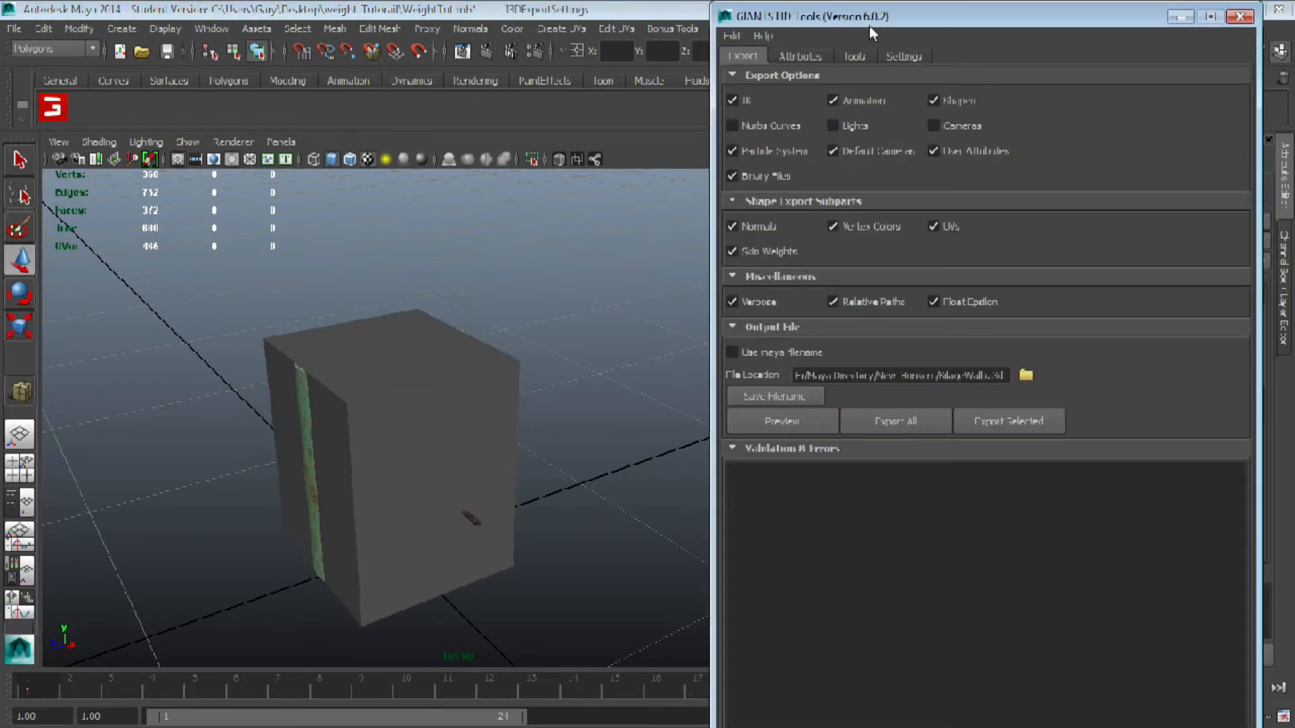
- Apply the exporter's FreezeToPivot tool to weight_TUT, Main_Vis, bottom_Hitch and top_Ref
{"action": "left_click_drag", "start_coordinate": [881, 21], "coordinate": [746, 39]}
{"action": "left_click", "coordinate": [718, 76]}
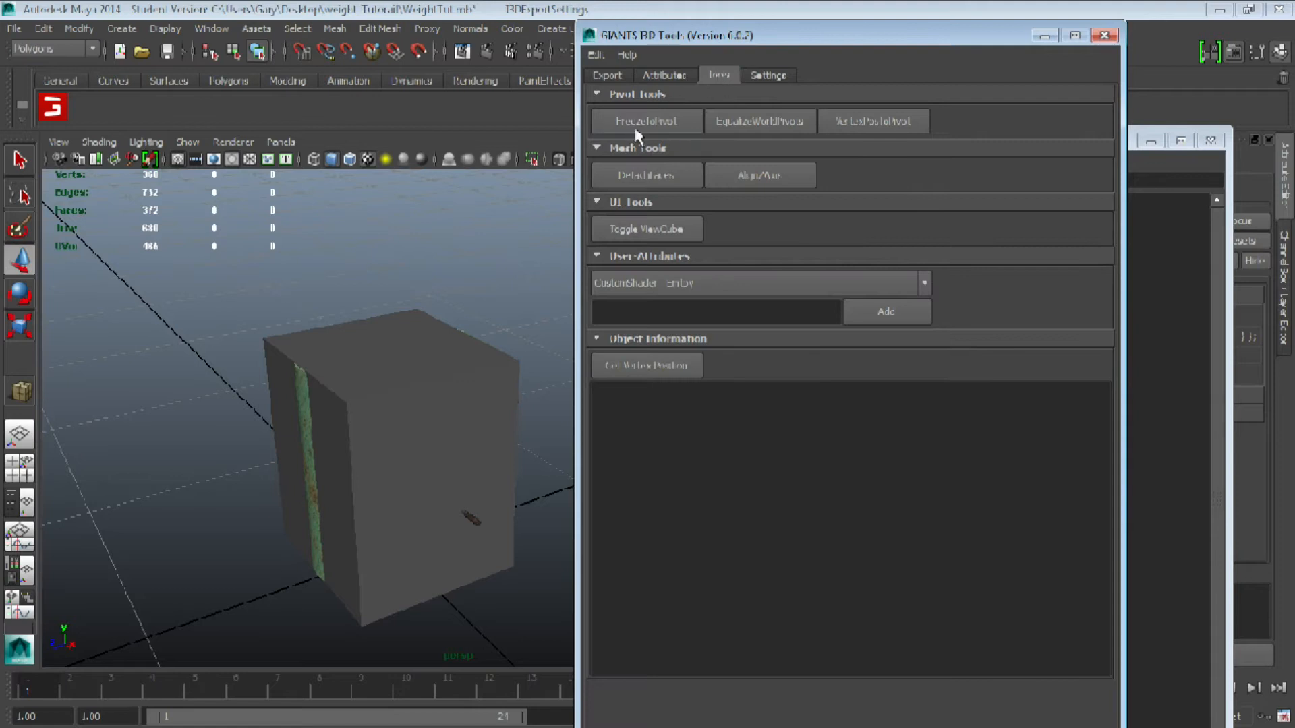
{"action": "left_click_drag", "start_coordinate": [836, 37], "coordinate": [649, 66]}
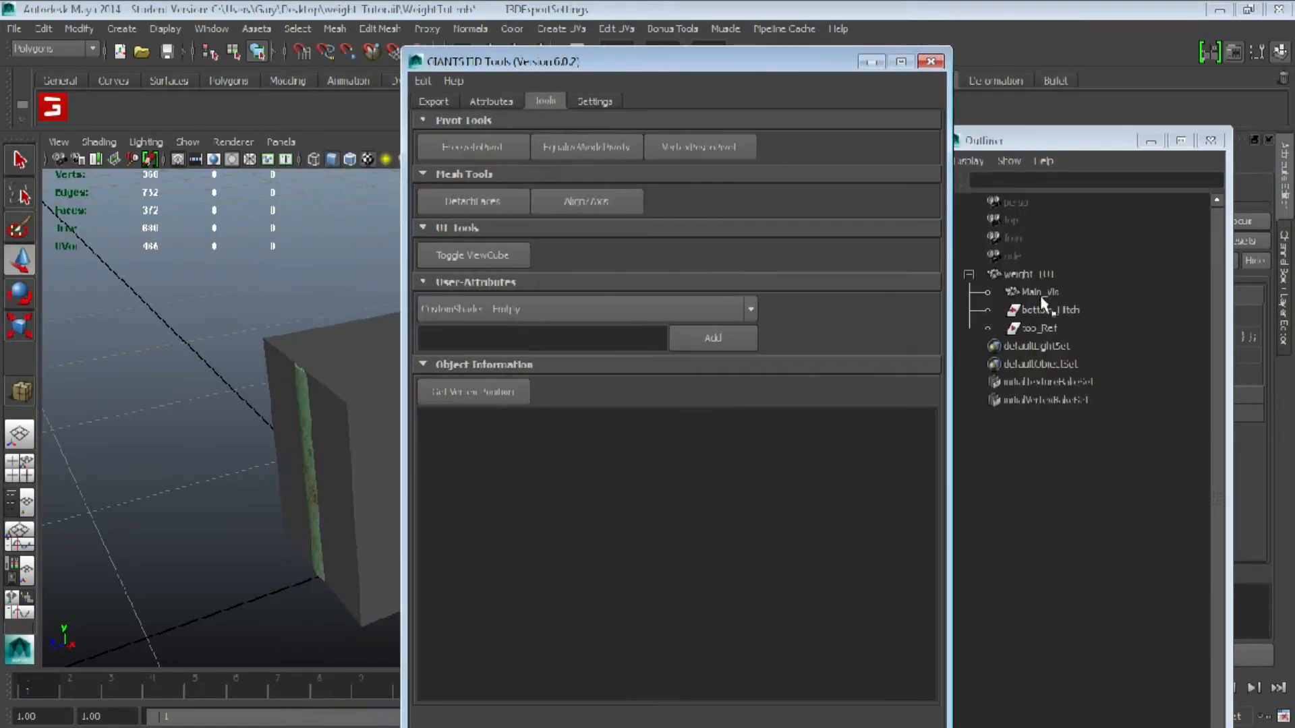
{"action": "left_click", "coordinate": [1042, 275]}
{"action": "left_click", "coordinate": [1044, 328], "text": "shift"}
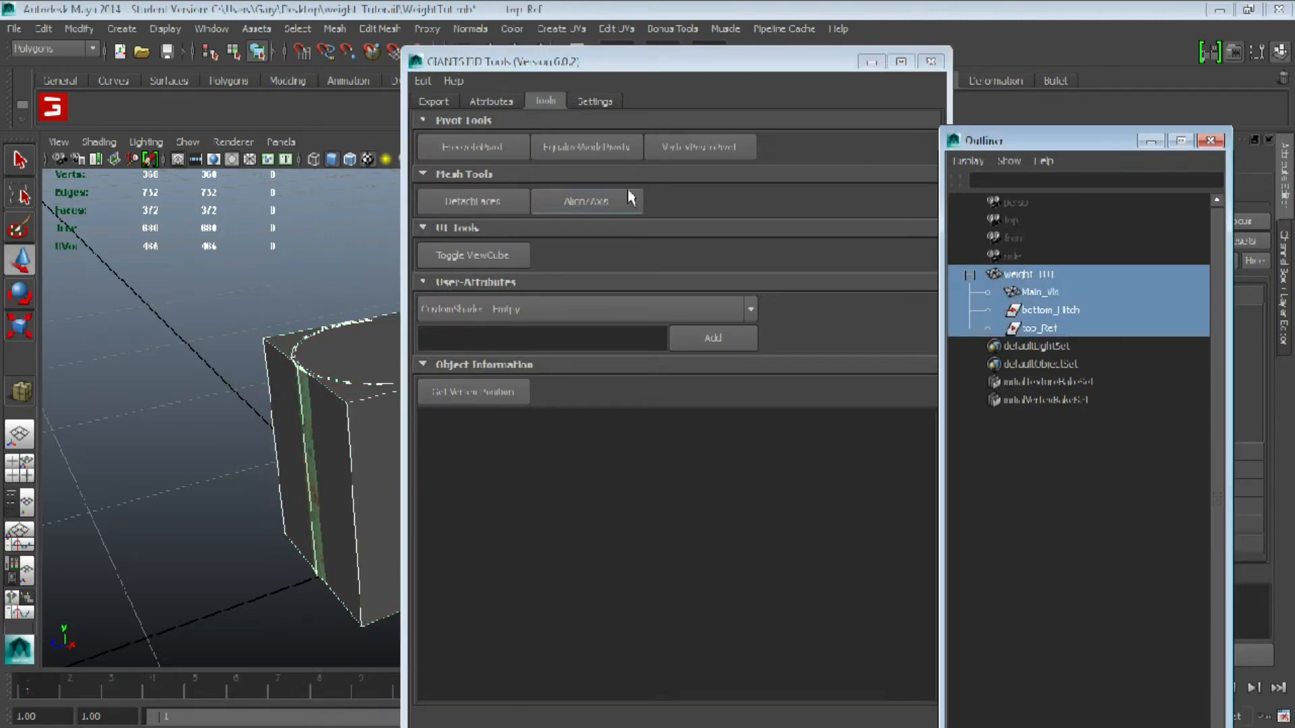
{"action": "left_click", "coordinate": [474, 157]}
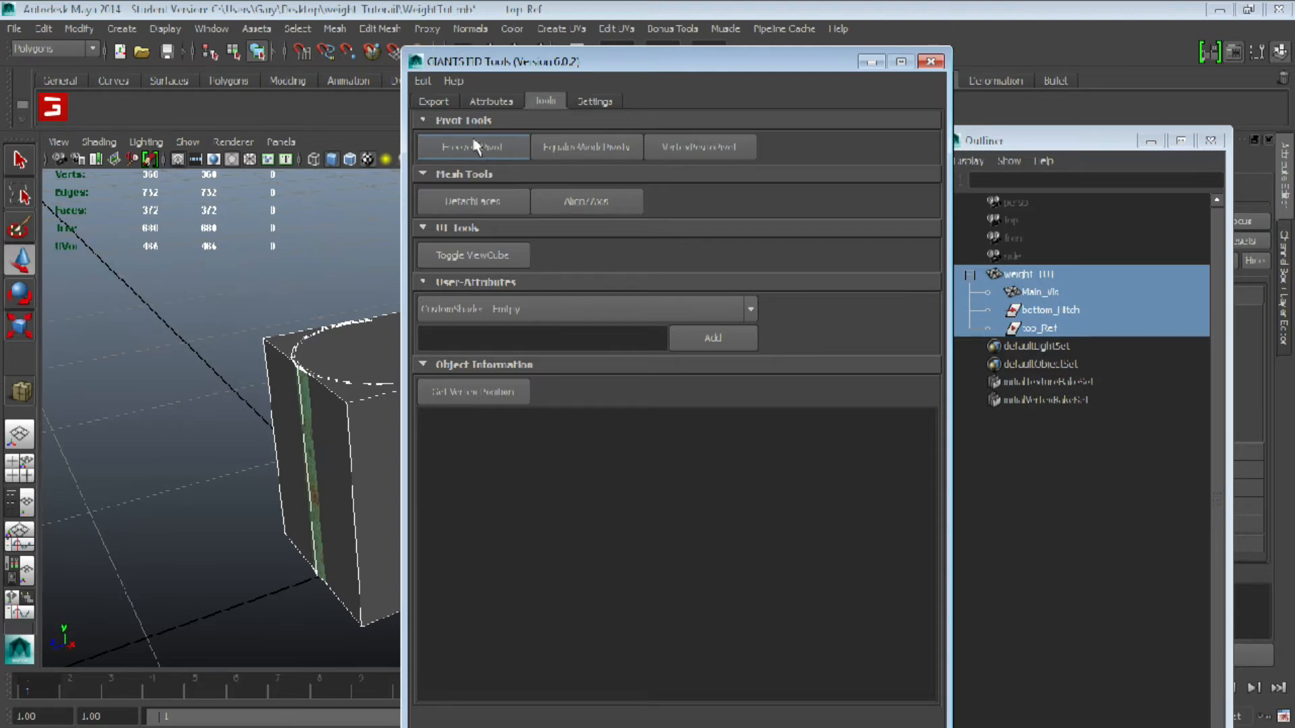
- Set the export output to a GIANTS I3D file named weight in the weight_Tutorial project folder
{"action": "left_click", "coordinate": [445, 103]}
{"action": "left_click", "coordinate": [717, 420]}
{"action": "left_click", "coordinate": [258, 381]}
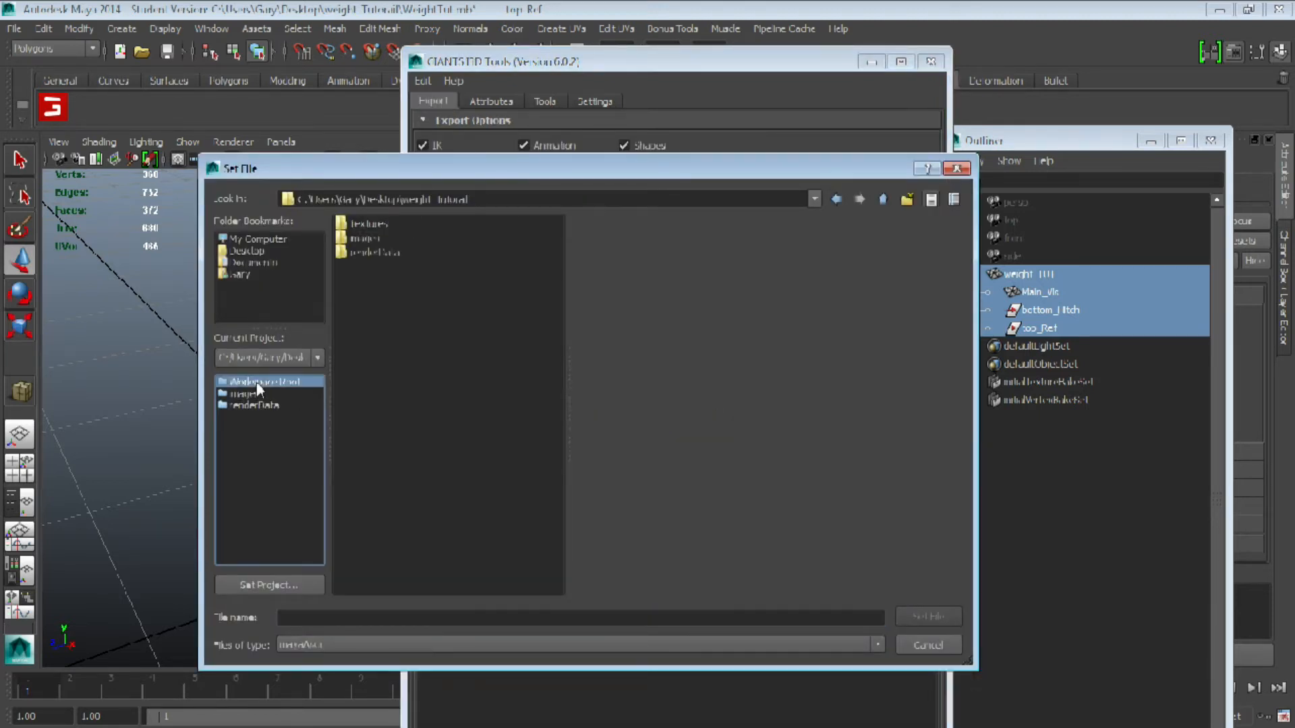
{"action": "left_click", "coordinate": [337, 648]}
{"action": "scroll", "coordinate": [340, 681], "scroll_direction": "down", "scroll_amount": 8}
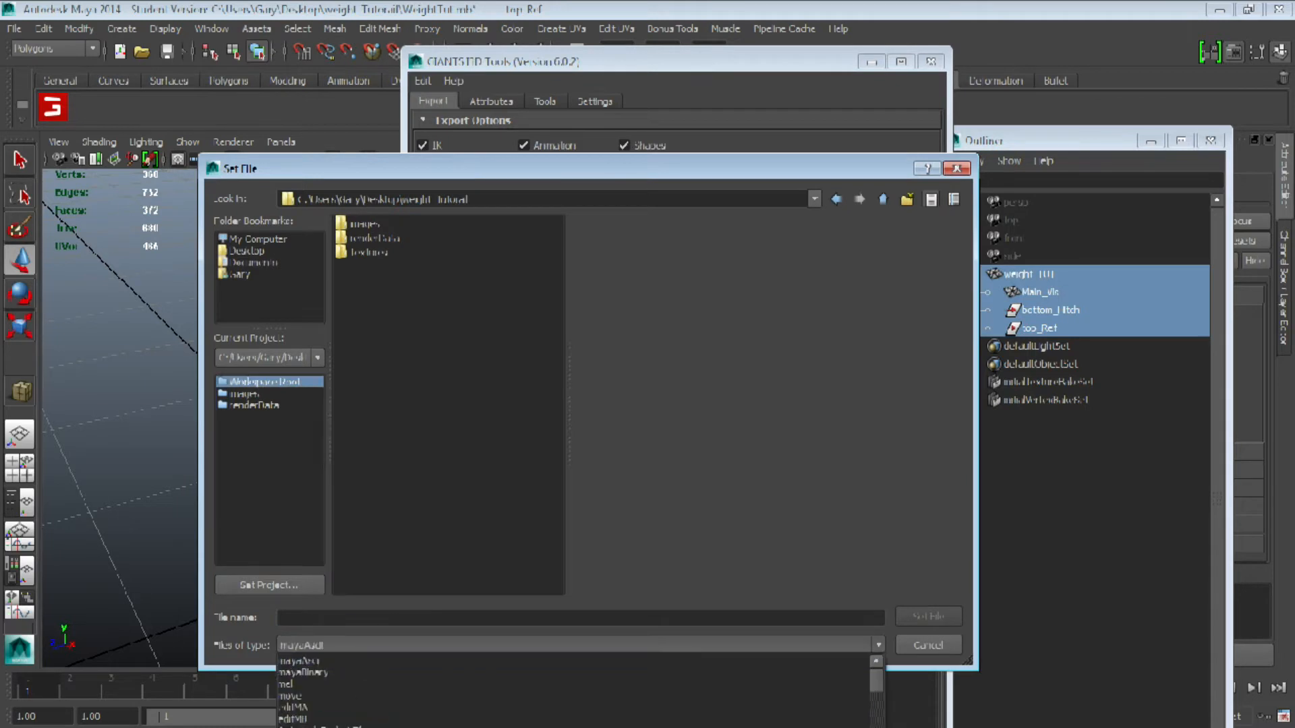
{"action": "left_click", "coordinate": [324, 727]}
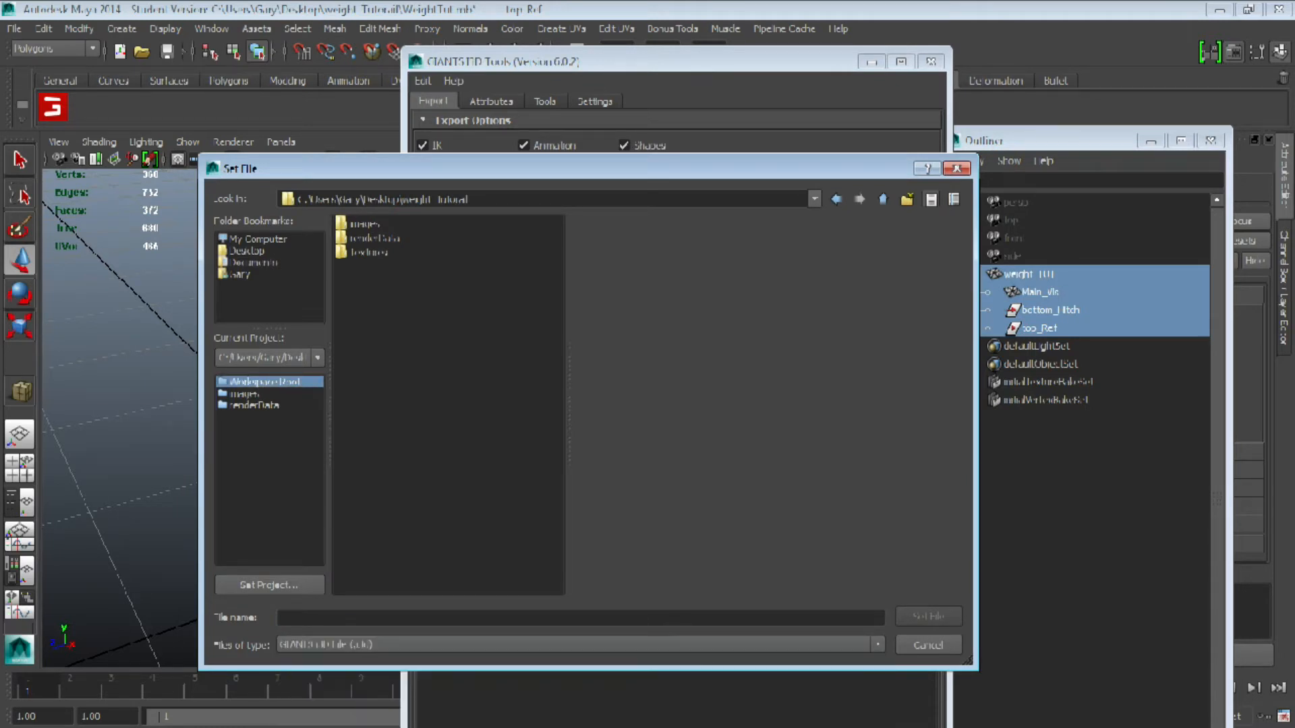
{"action": "left_click", "coordinate": [354, 618]}
{"action": "type", "text": "weight"}
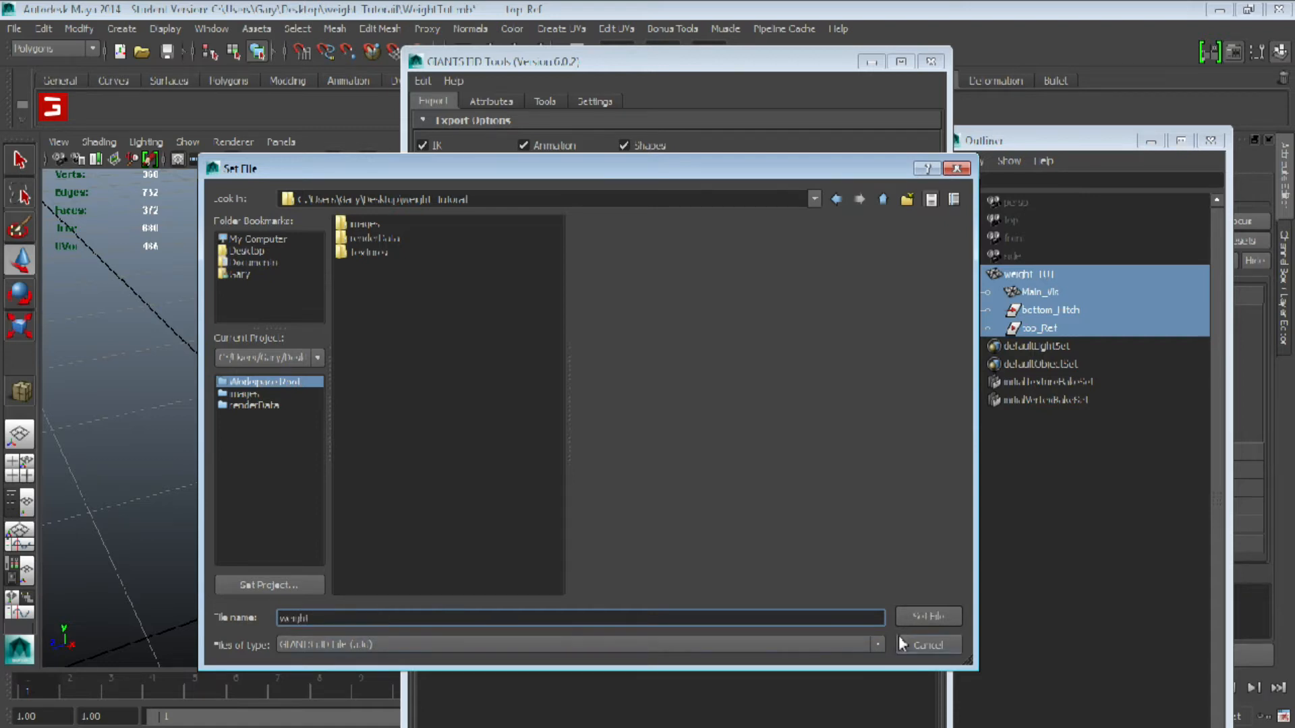
{"action": "left_click", "coordinate": [927, 616]}
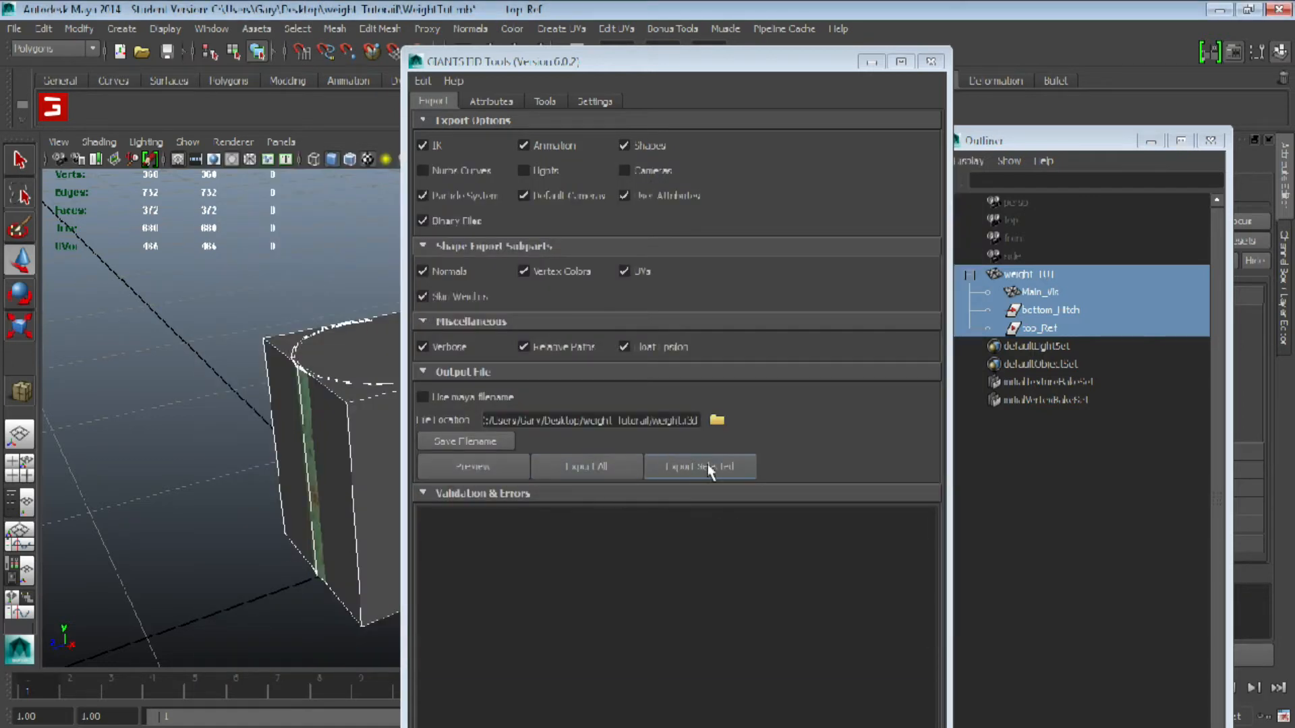
- Export all scene objects to weight.i3d and save the Maya scene, accepting the student version notice
{"action": "left_click", "coordinate": [582, 465]}
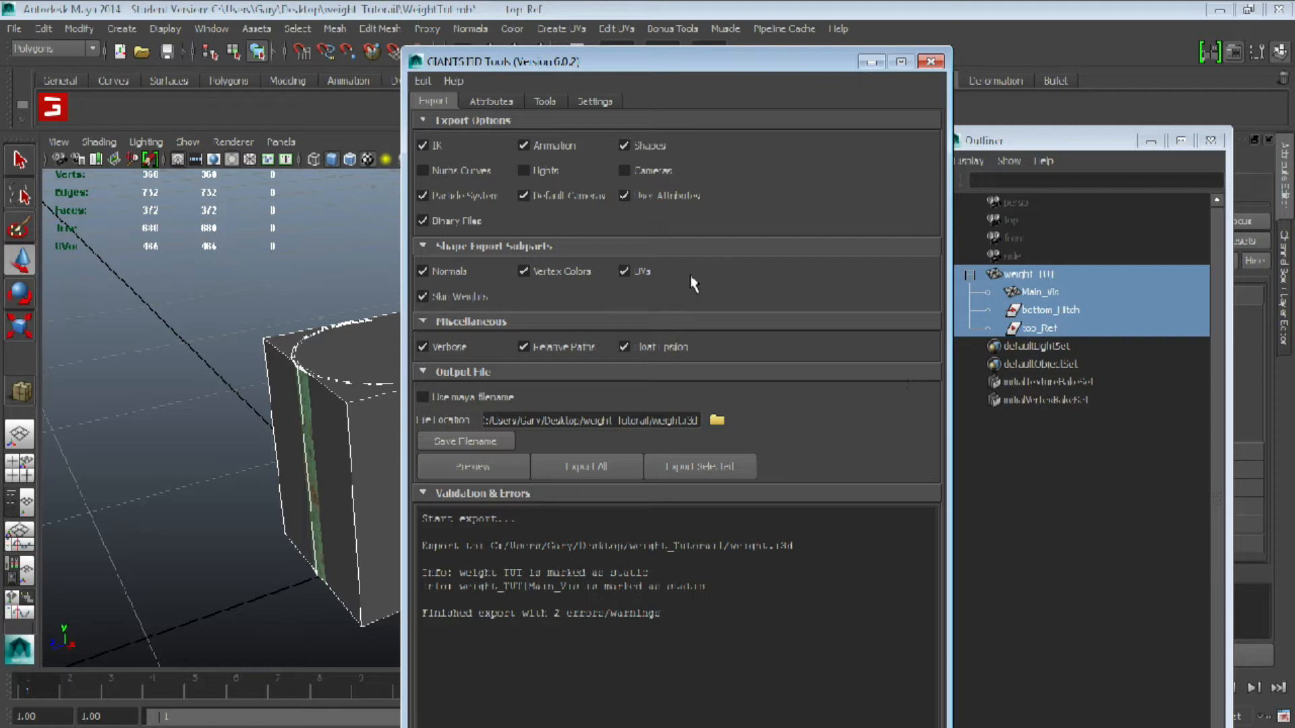
{"action": "left_click", "coordinate": [931, 62]}
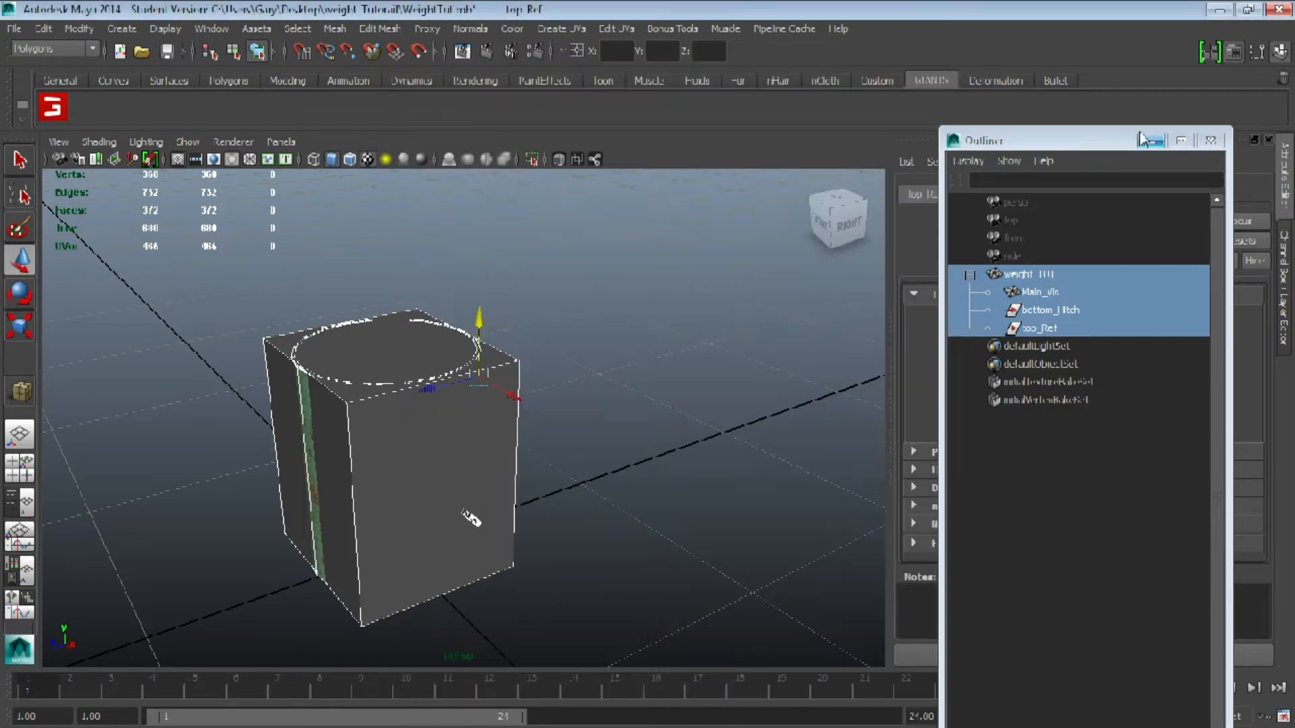
{"action": "left_click", "coordinate": [1210, 141]}
{"action": "left_click", "coordinate": [167, 51]}
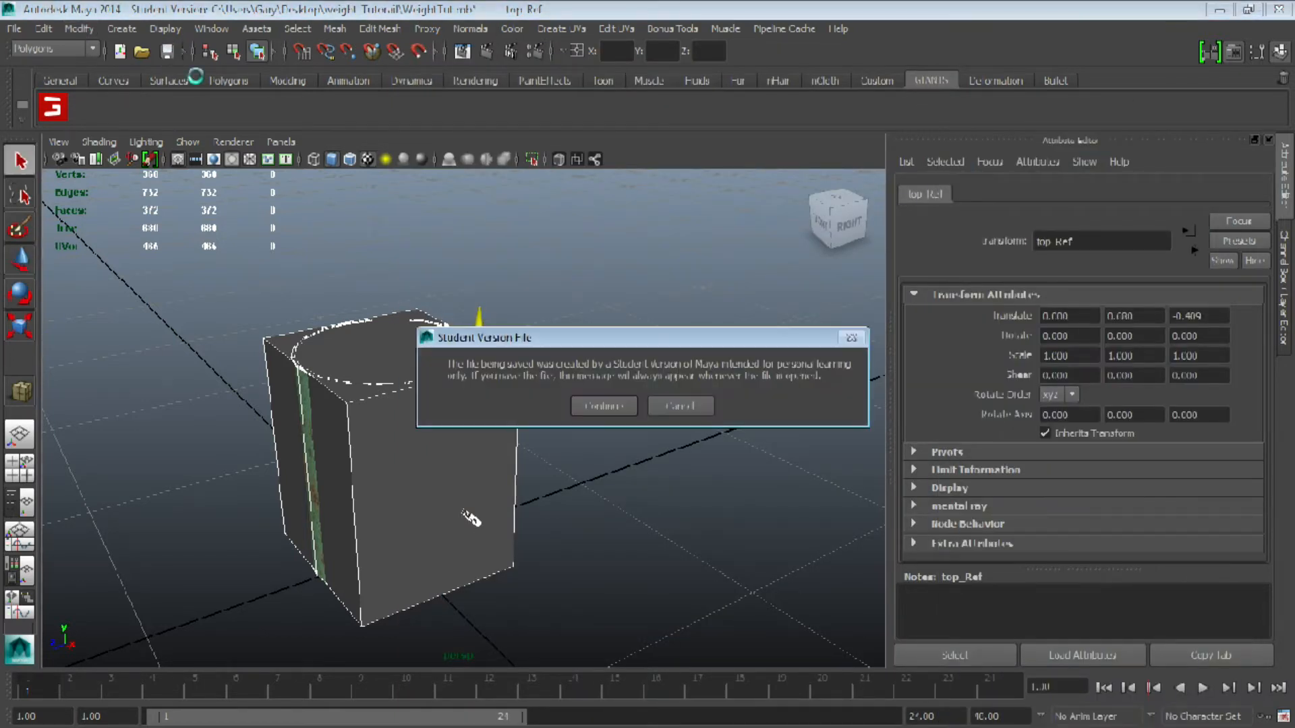
{"action": "left_click", "coordinate": [625, 408]}
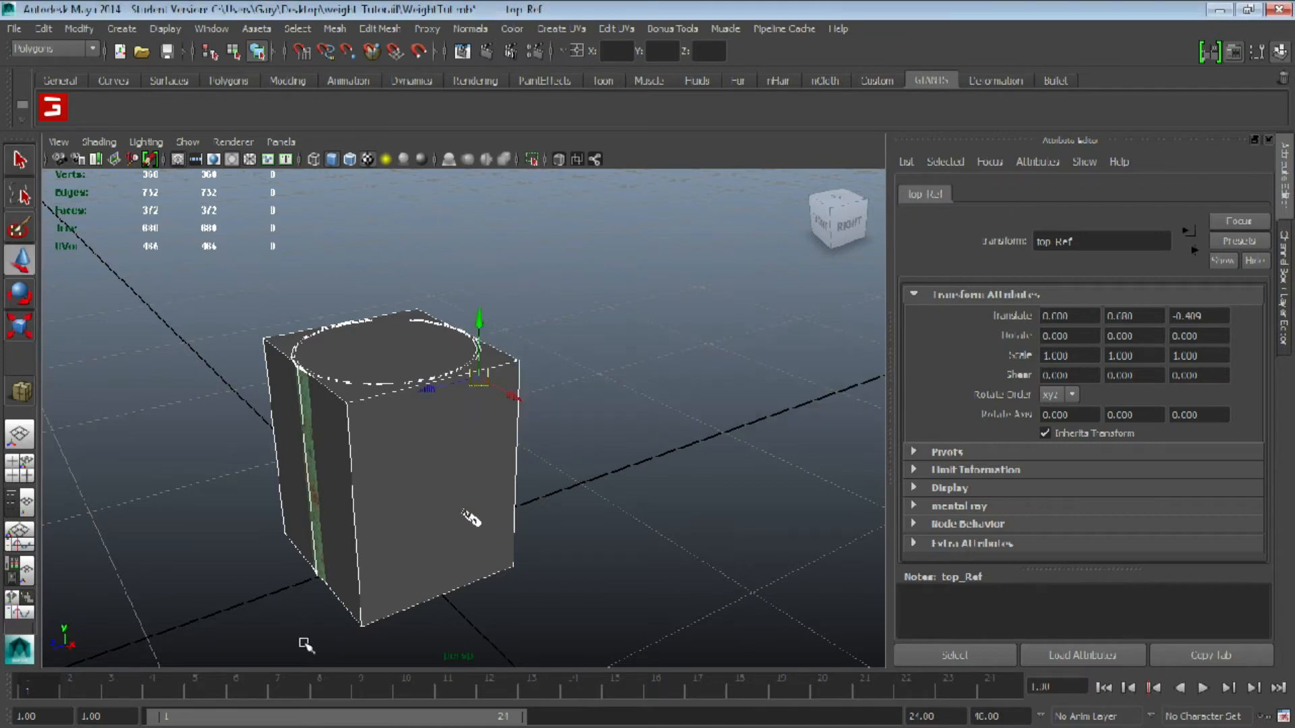
- Switch to the file browser and open the weight i3d file from the weight_Tutorial folder in GIANTS Editor 6.0.3
{"action": "key", "text": "alt+Tab"}
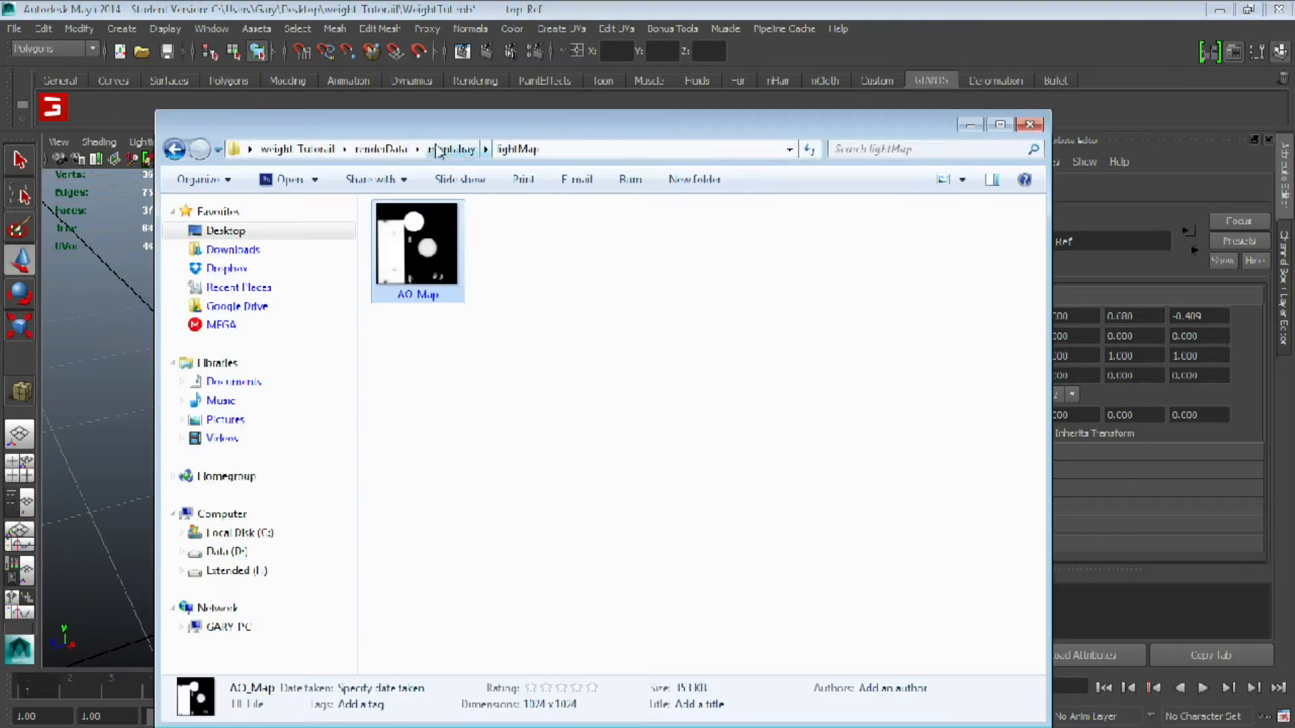
{"action": "left_click", "coordinate": [387, 151]}
{"action": "left_click", "coordinate": [324, 150]}
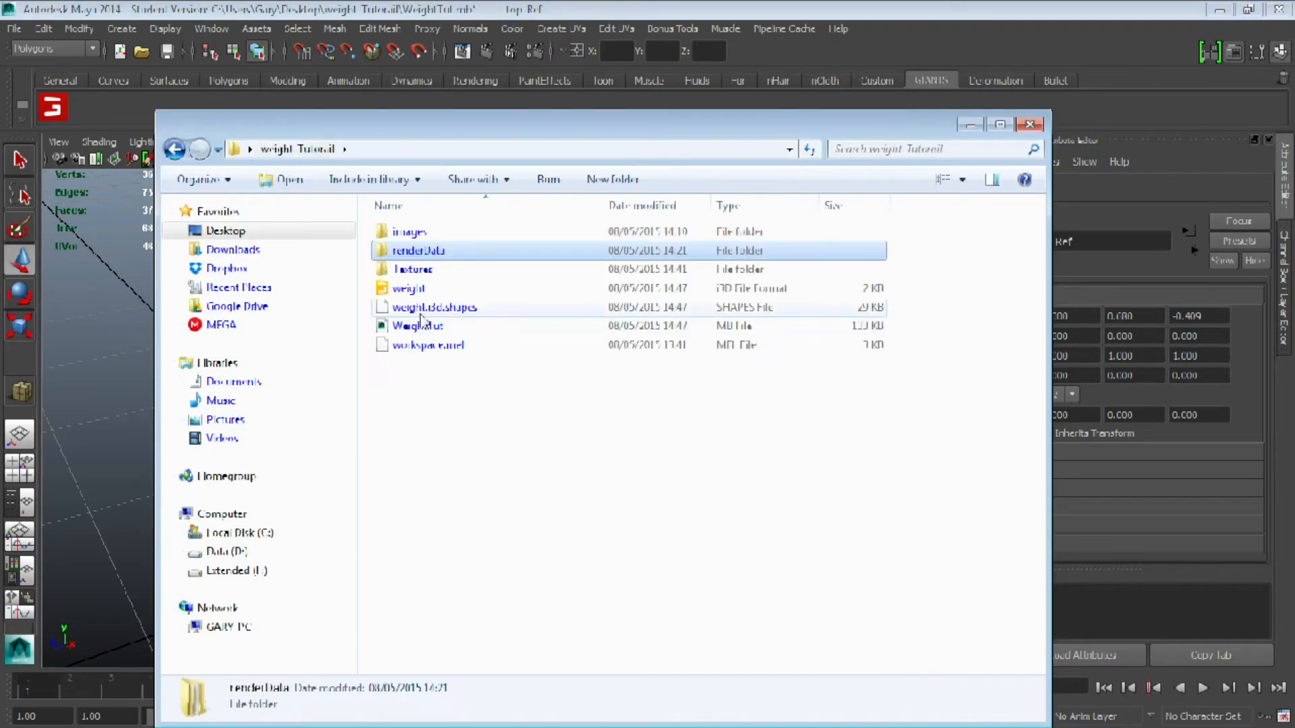
{"action": "left_click", "coordinate": [419, 290]}
{"action": "double_click", "coordinate": [420, 297]}
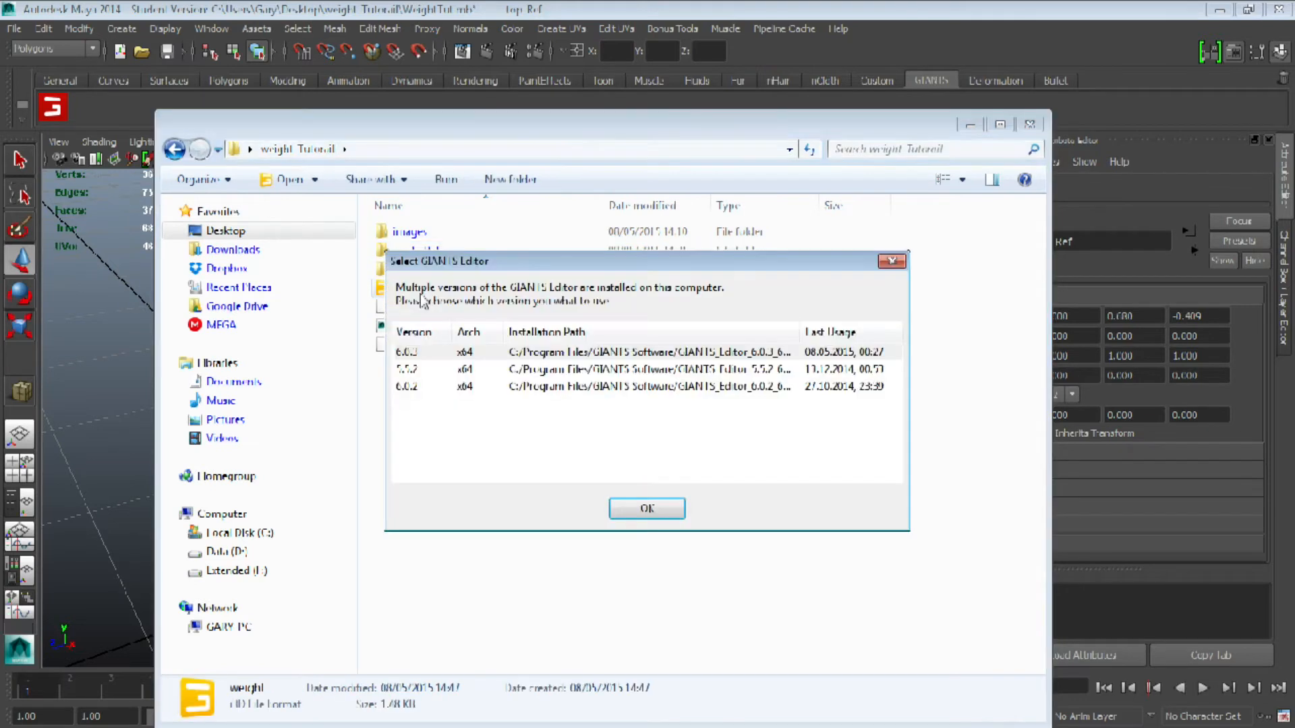
{"action": "left_click", "coordinate": [646, 508]}
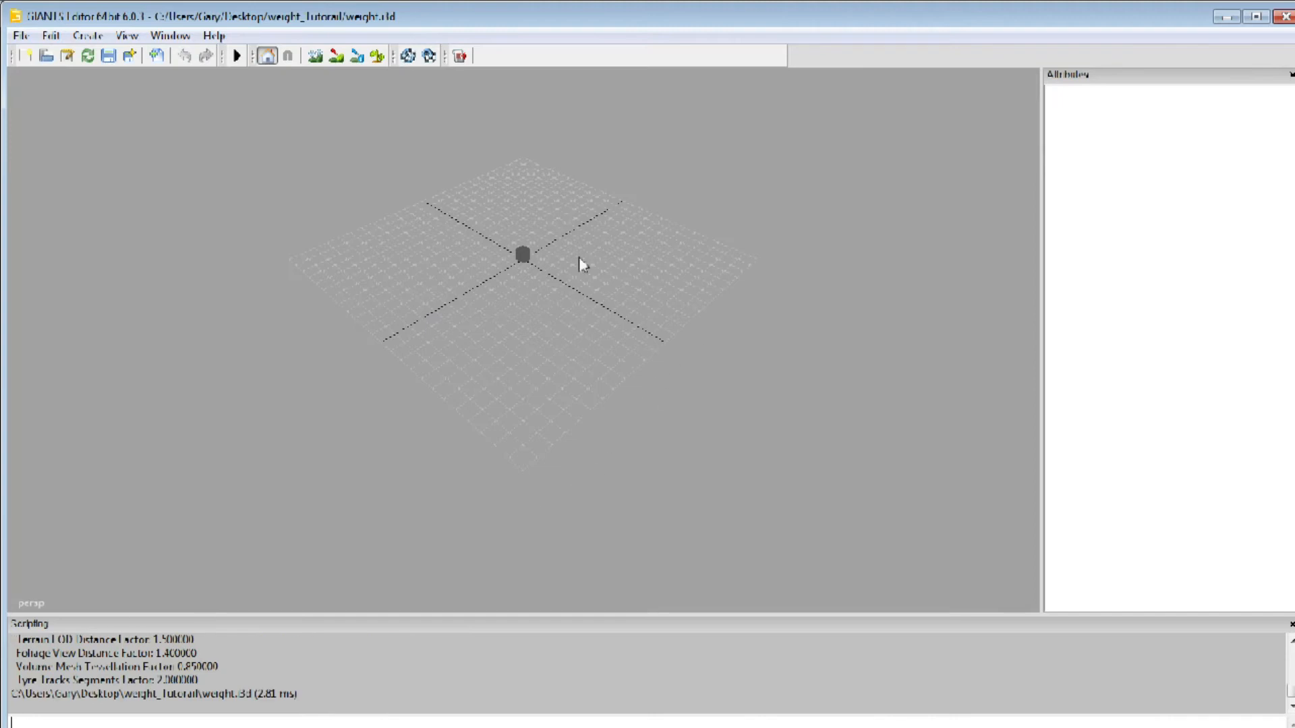
- Examine the exported weight up close in the viewport and select its weight_TUT cube to view the attributes
{"action": "scroll", "coordinate": [418, 274], "scroll_direction": "up", "scroll_amount": 3}
{"action": "middle_click_drag", "start_coordinate": [546, 266], "coordinate": [536, 394], "text": "alt"}
{"action": "scroll", "coordinate": [529, 432], "scroll_direction": "up", "scroll_amount": 4}
{"action": "left_click_drag", "start_coordinate": [526, 442], "coordinate": [546, 382], "text": "alt"}
{"action": "middle_click_drag", "start_coordinate": [438, 483], "coordinate": [553, 440], "text": "alt"}
{"action": "scroll", "coordinate": [484, 404], "scroll_direction": "up", "scroll_amount": 2}
{"action": "scroll", "coordinate": [484, 403], "scroll_direction": "up", "scroll_amount": 5}
{"action": "scroll", "coordinate": [538, 422], "scroll_direction": "up", "scroll_amount": 2}
{"action": "scroll", "coordinate": [516, 433], "scroll_direction": "up", "scroll_amount": 3}
{"action": "left_click", "coordinate": [582, 230]}
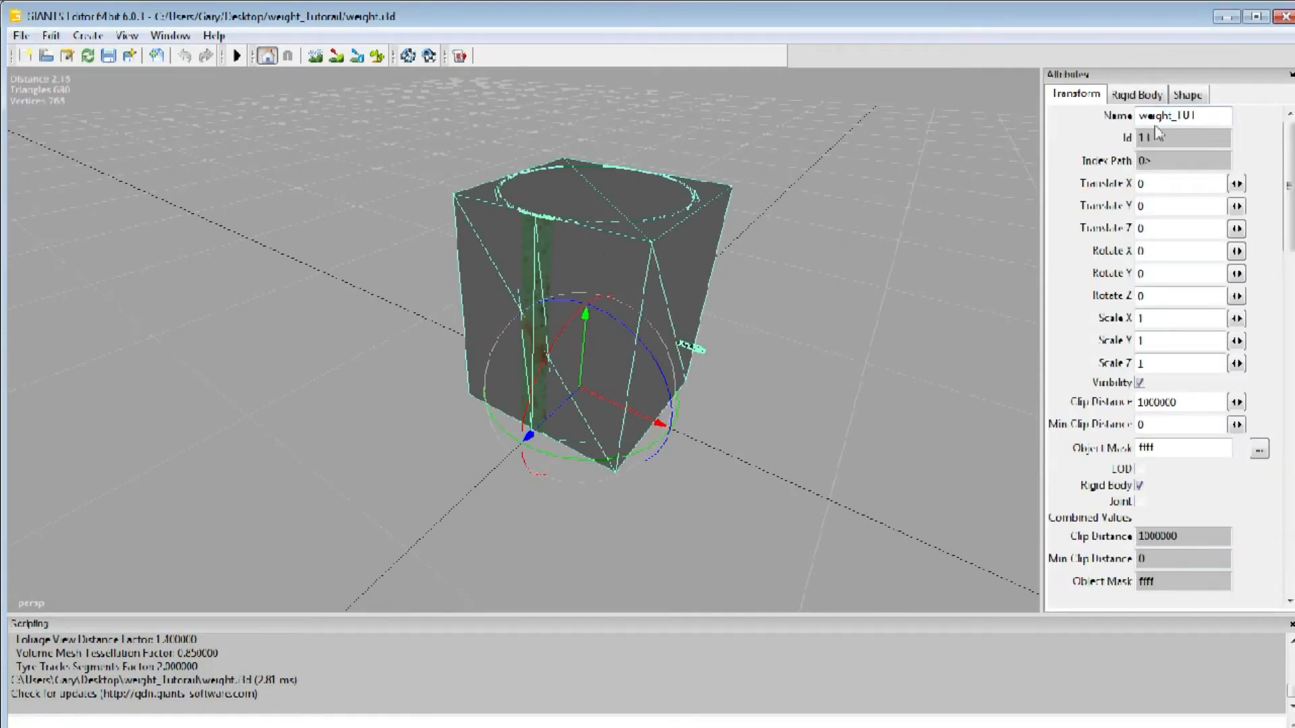
- Dock the scenegraph beside the attributes, expand weight_TUT and check its Main_Vis, bottom_Hitch and top_Ref children
{"action": "left_click_drag", "start_coordinate": [1294, 108], "coordinate": [1025, 120]}
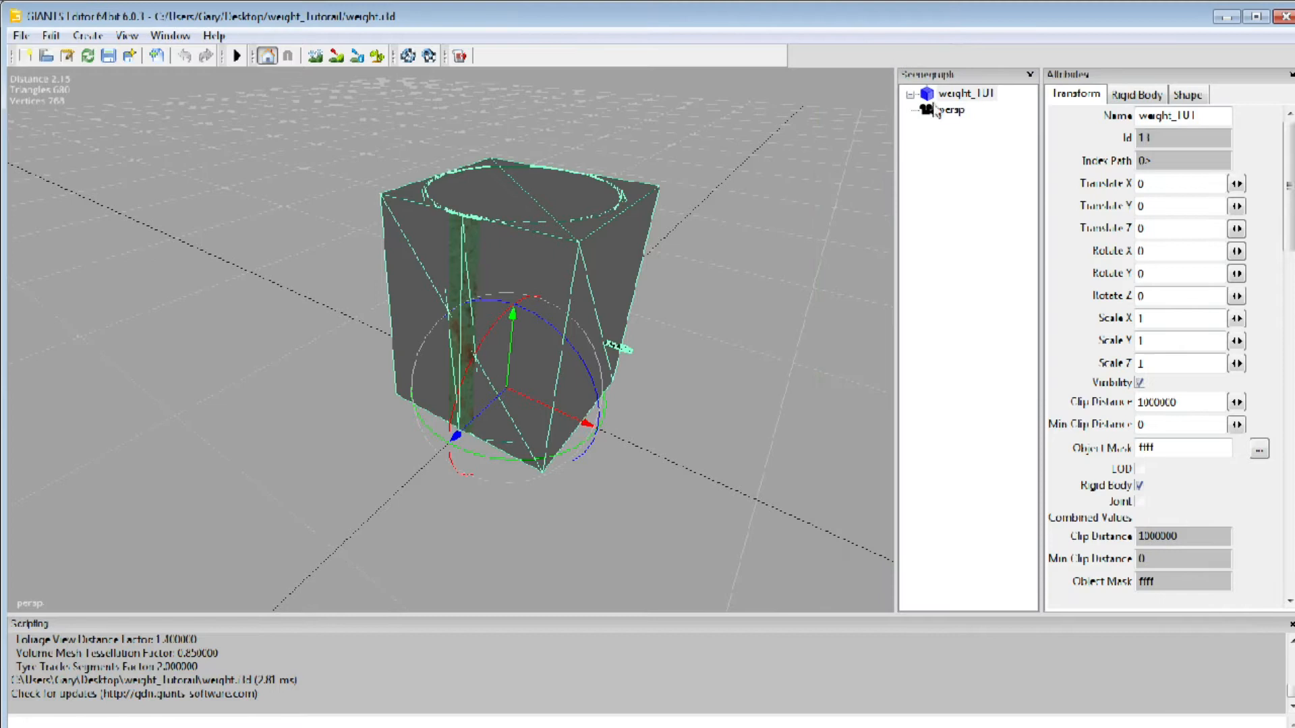
{"action": "left_click", "coordinate": [909, 94]}
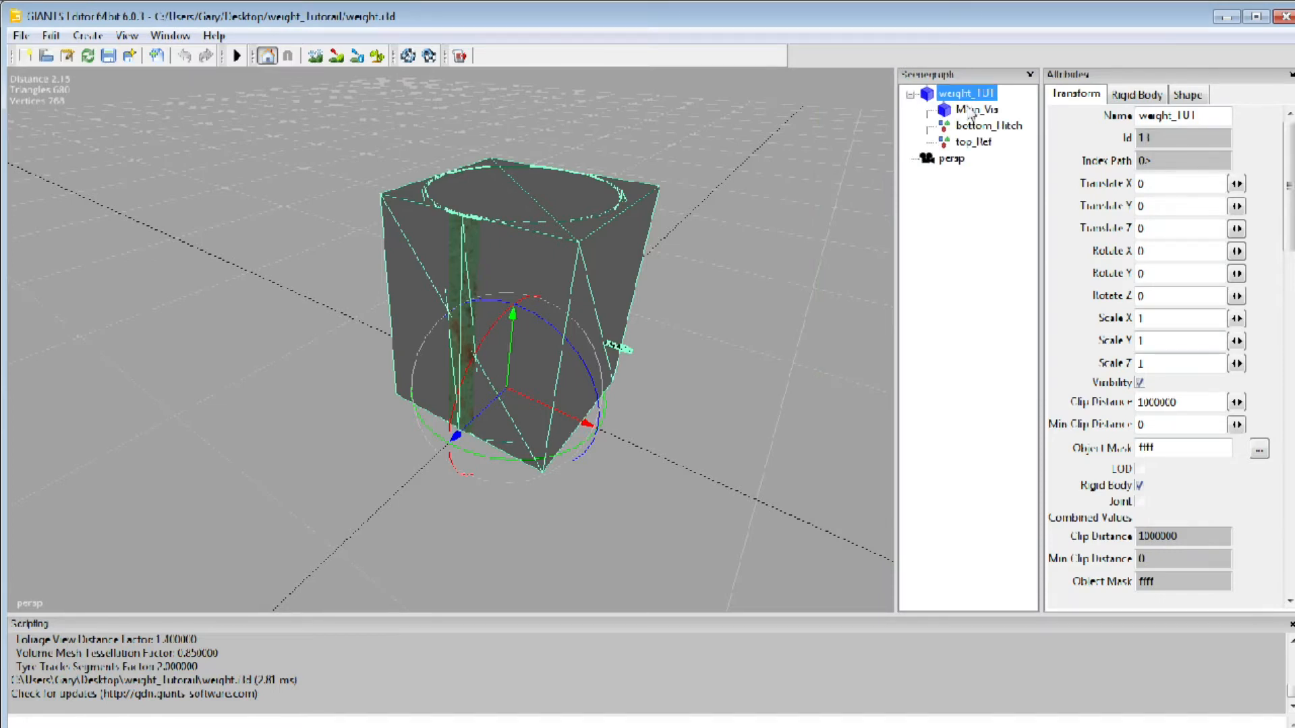
{"action": "left_click", "coordinate": [970, 109]}
{"action": "left_click", "coordinate": [976, 126]}
{"action": "left_click", "coordinate": [977, 141]}
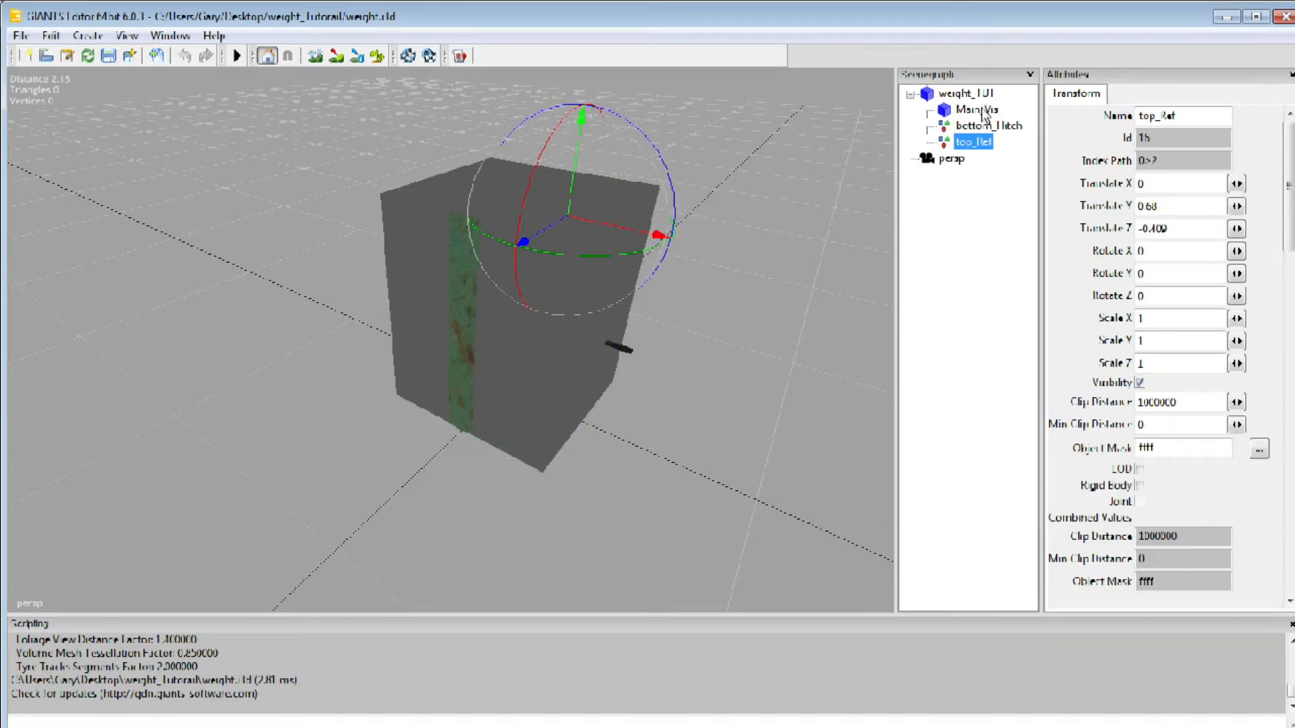
{"action": "left_click", "coordinate": [977, 109]}
- Set weight_TUT's rigid body type to Dynamic and make its shape Non Renderable
{"action": "left_click", "coordinate": [969, 95]}
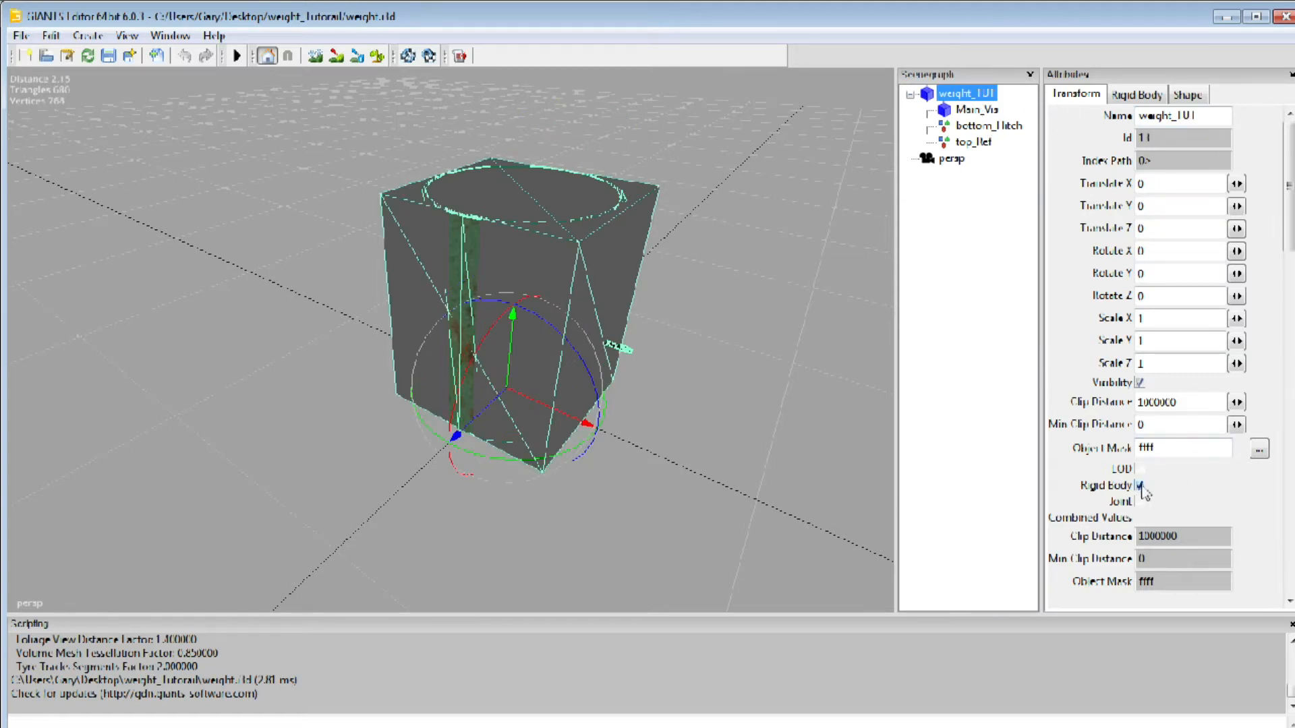
{"action": "left_click", "coordinate": [1136, 94]}
{"action": "left_click", "coordinate": [1182, 118]}
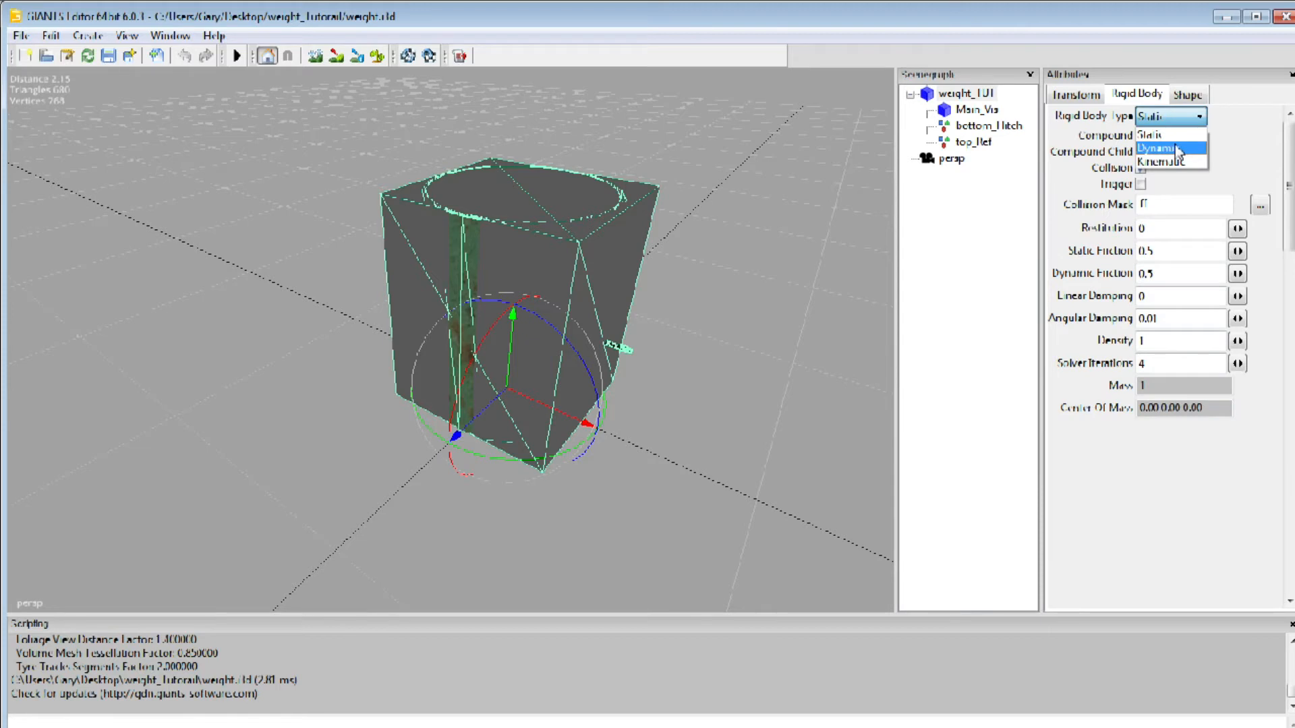
{"action": "left_click", "coordinate": [1177, 150]}
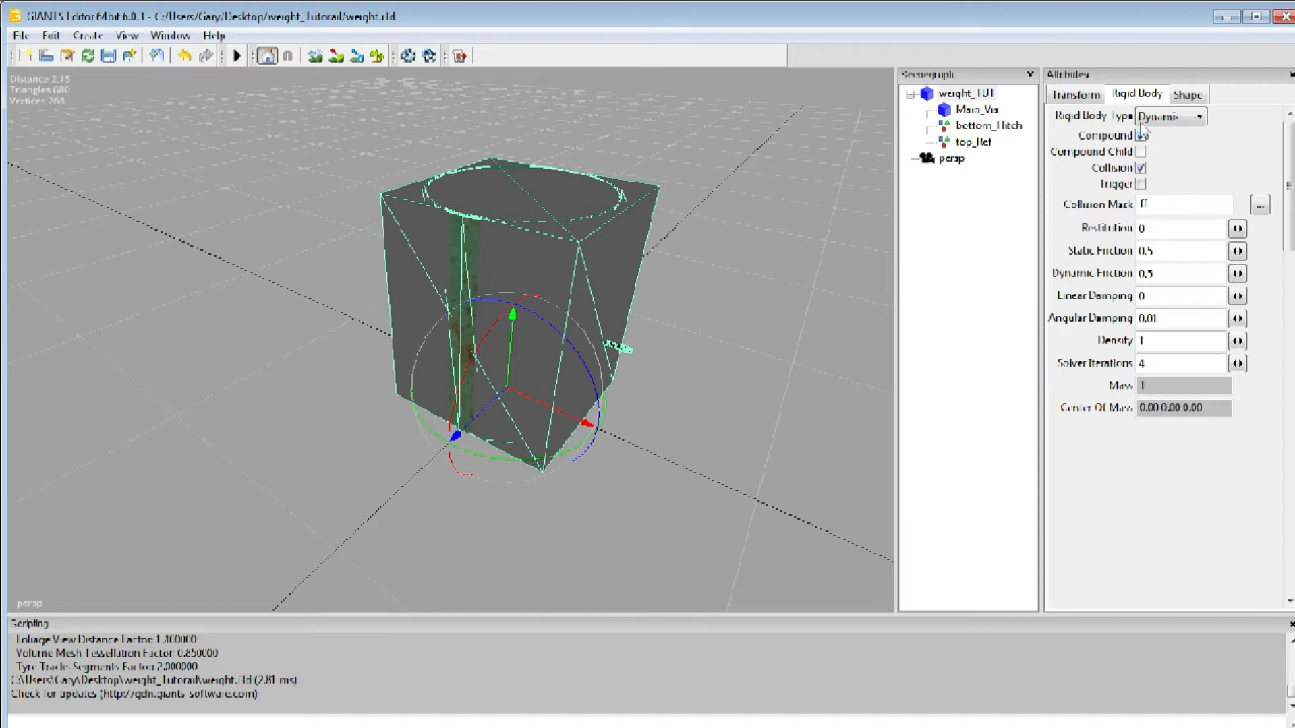
{"action": "left_click", "coordinate": [1189, 98]}
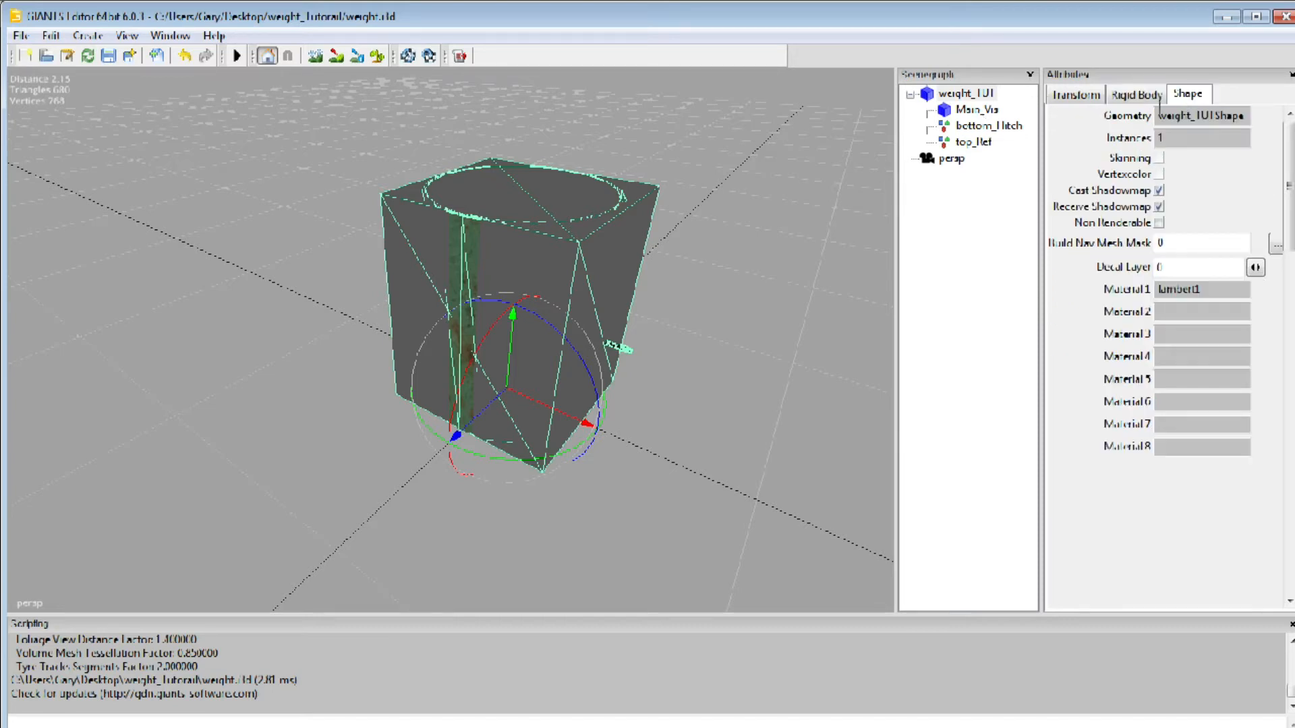
{"action": "left_click", "coordinate": [1159, 224]}
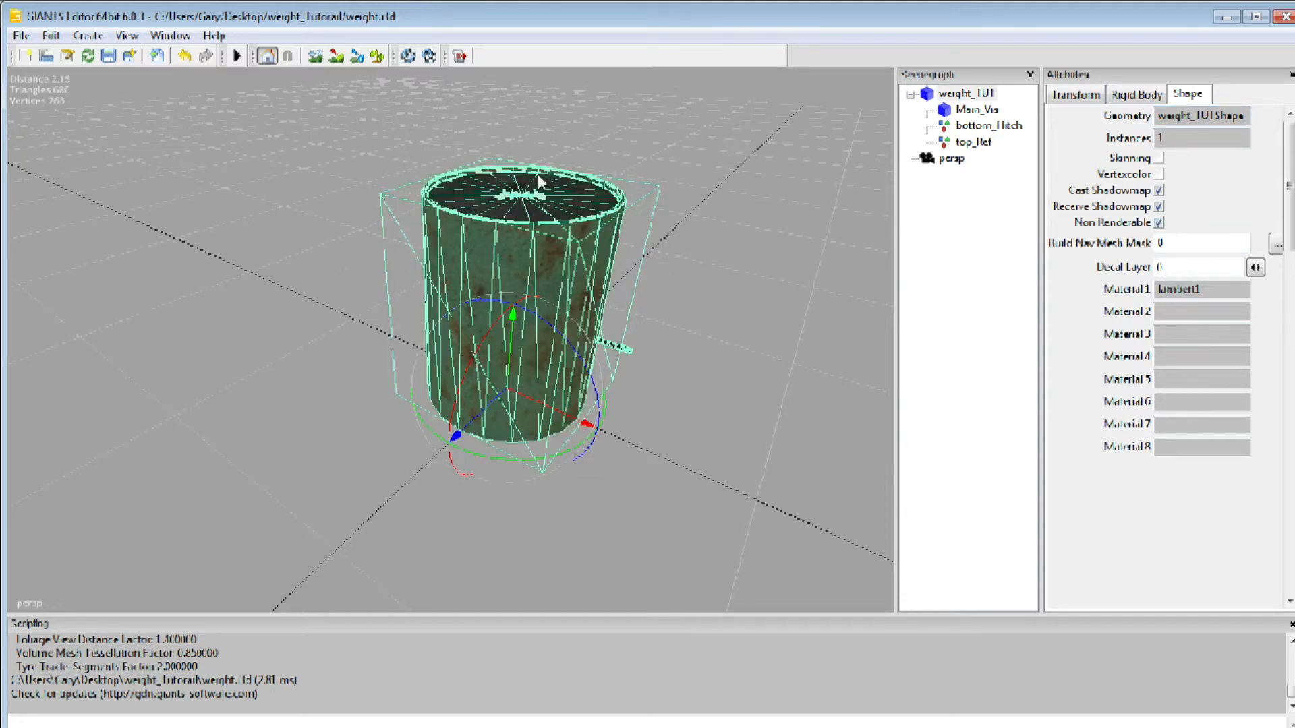
- Turn off the Rigid Body option for the Main_Vis mesh
{"action": "left_click", "coordinate": [974, 111]}
{"action": "left_click", "coordinate": [1084, 100]}
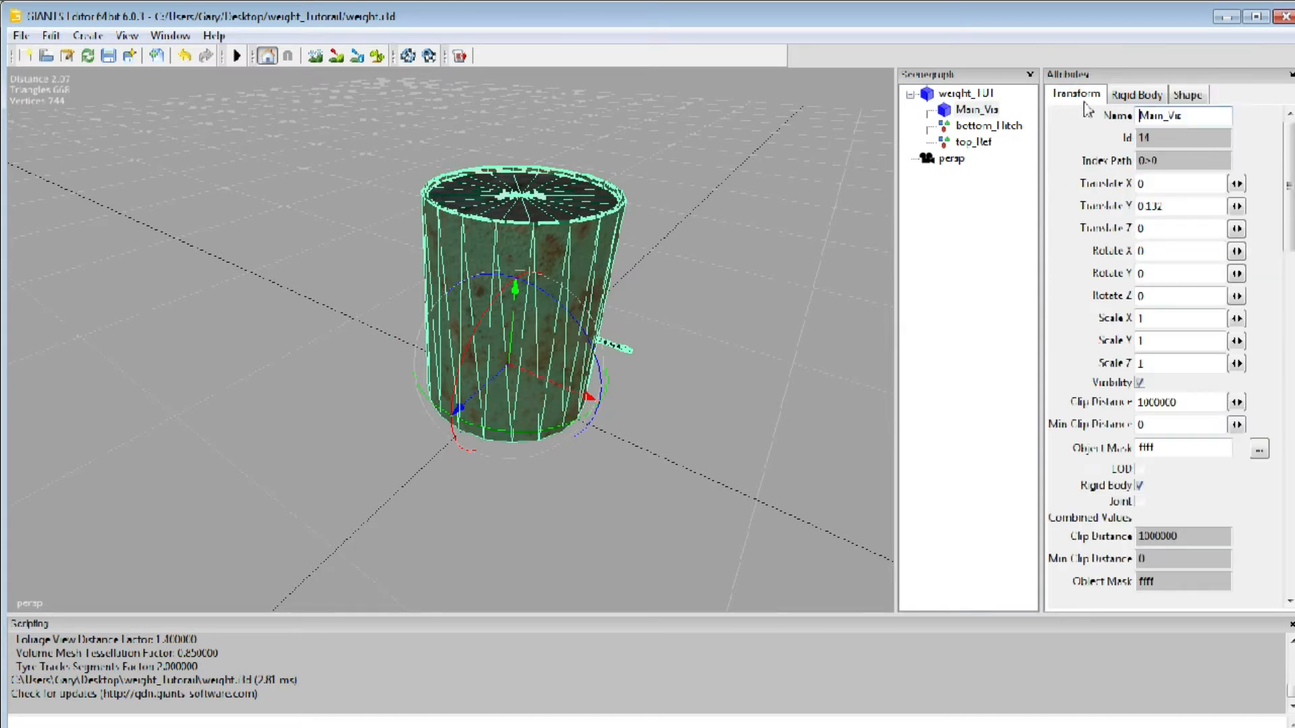
{"action": "left_click", "coordinate": [1139, 486]}
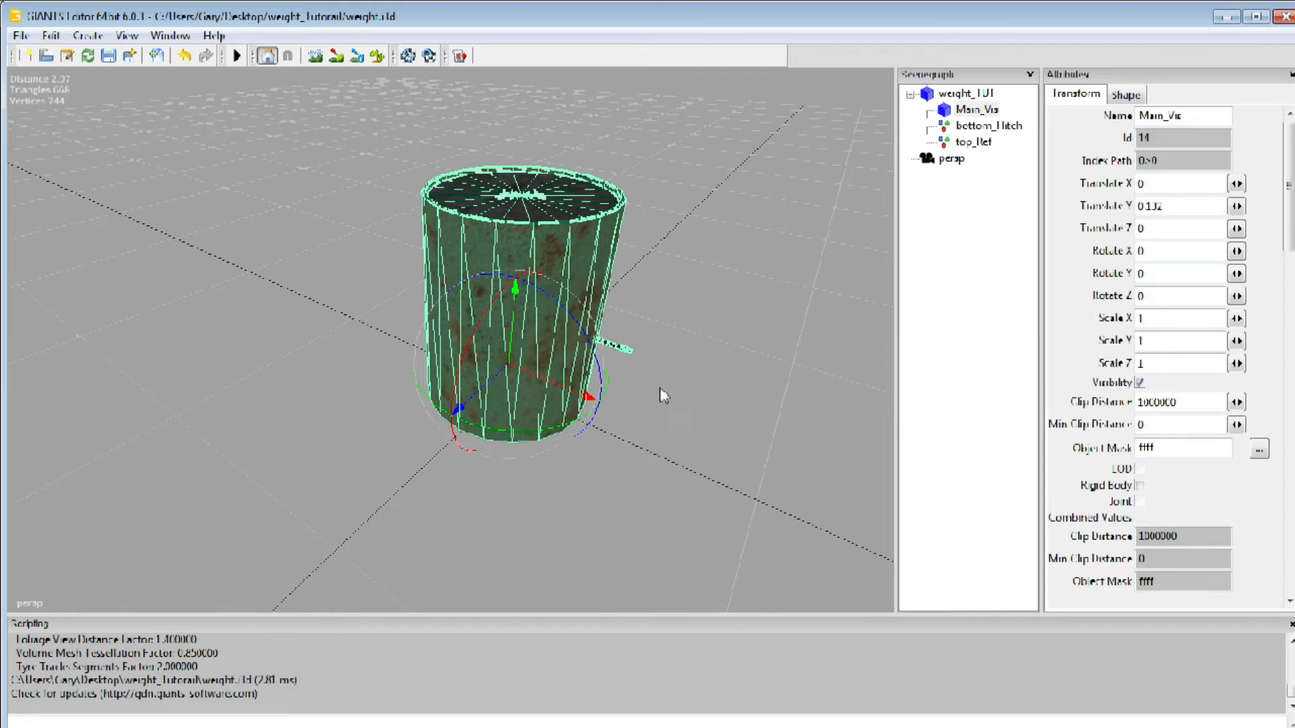
- Set the bottom_Hitch group's Y rotation to 90 degrees
{"action": "left_click", "coordinate": [966, 128]}
{"action": "left_click_drag", "start_coordinate": [661, 246], "coordinate": [484, 211], "text": "alt"}
{"action": "middle_click_drag", "start_coordinate": [484, 212], "coordinate": [534, 288], "text": "alt"}
{"action": "scroll", "coordinate": [499, 195], "scroll_direction": "up", "scroll_amount": 3}
{"action": "scroll", "coordinate": [533, 304], "scroll_direction": "up", "scroll_amount": 3}
{"action": "scroll", "coordinate": [534, 305], "scroll_direction": "down", "scroll_amount": 5}
{"action": "left_click_drag", "start_coordinate": [535, 305], "coordinate": [524, 313], "text": "alt"}
{"action": "mouse_move", "coordinate": [524, 314]}
{"action": "middle_mouse_down", "text": "alt"}
{"action": "mouse_move", "coordinate": [506, 336]}
{"action": "mouse_move", "coordinate": [521, 337]}
{"action": "middle_mouse_up", "text": "alt"}
{"action": "scroll", "coordinate": [521, 338], "scroll_direction": "up", "scroll_amount": 1}
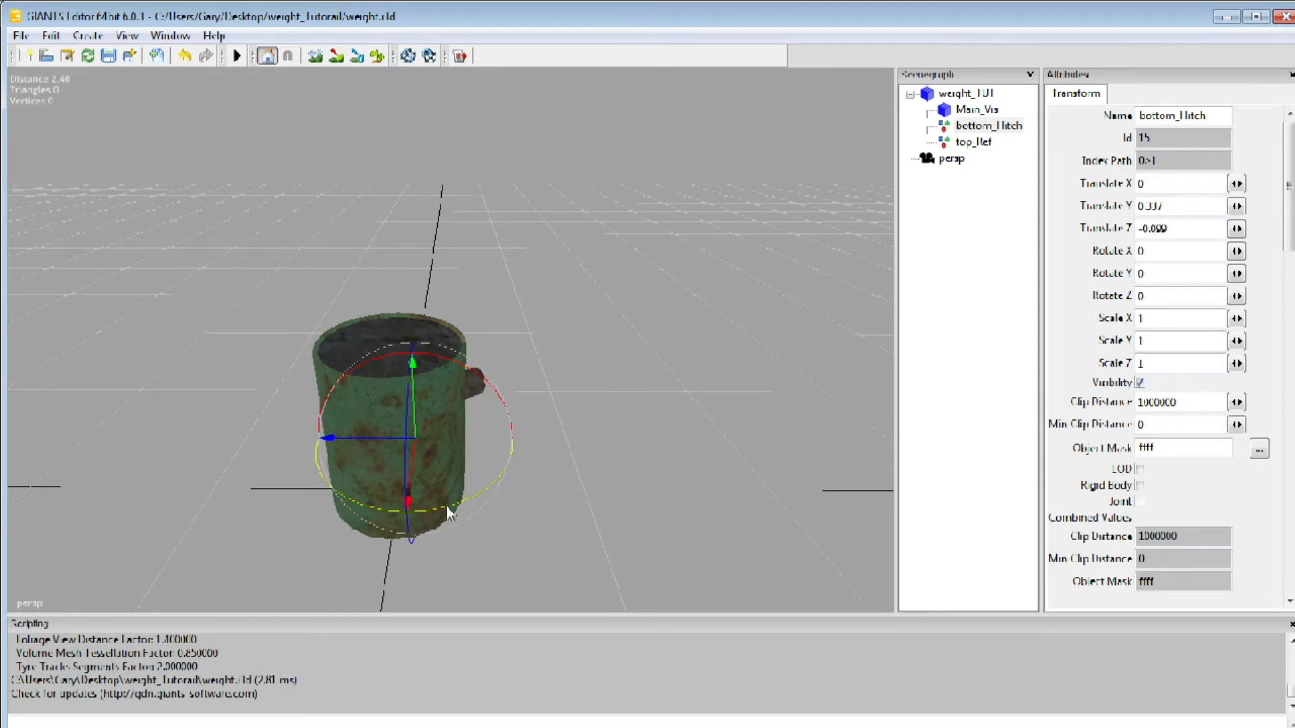
{"action": "left_click", "coordinate": [511, 488]}
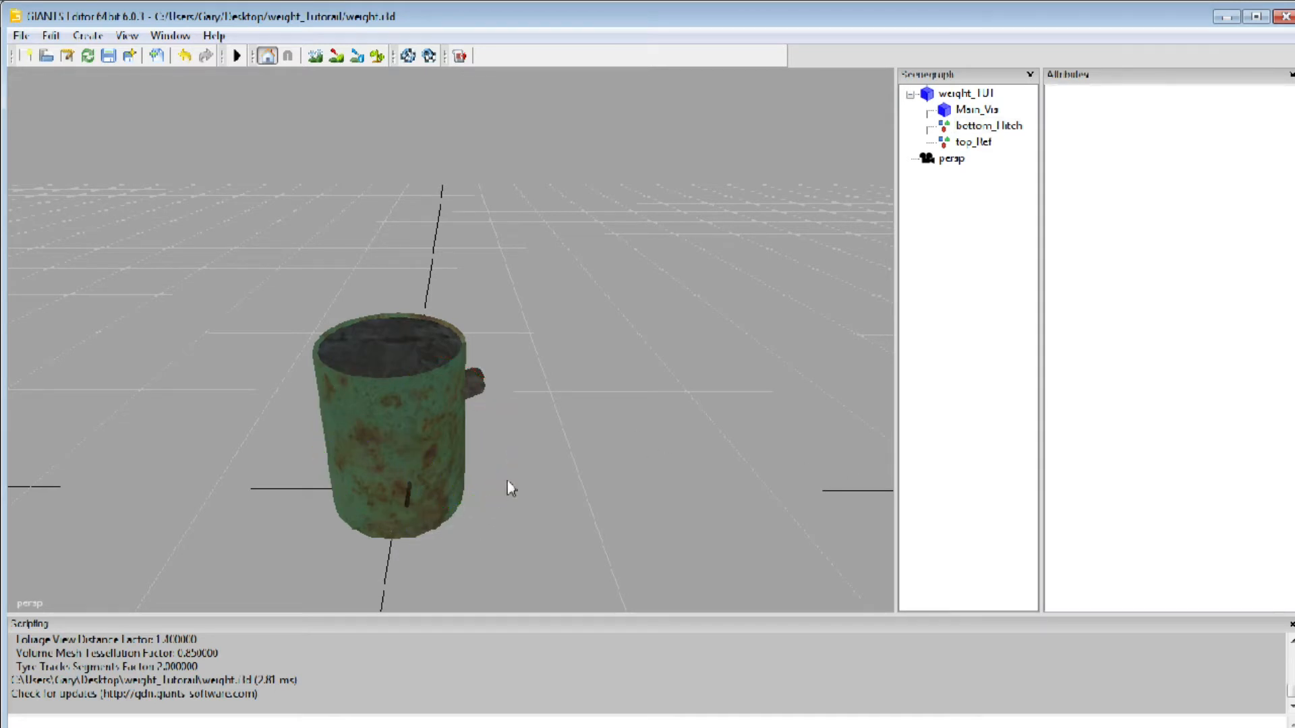
{"action": "left_click", "coordinate": [987, 129]}
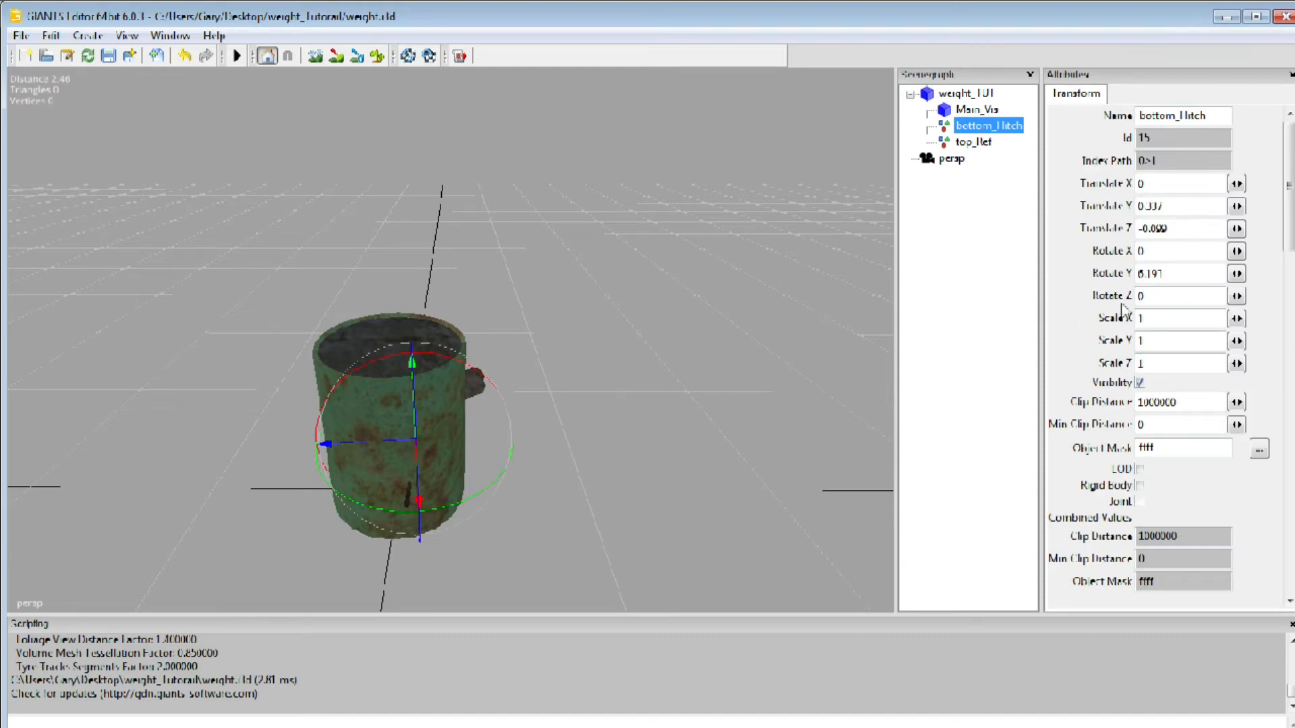
{"action": "left_click_drag", "start_coordinate": [471, 501], "coordinate": [557, 463]}
{"action": "double_click", "coordinate": [1187, 268]}
{"action": "type", "text": "90"}
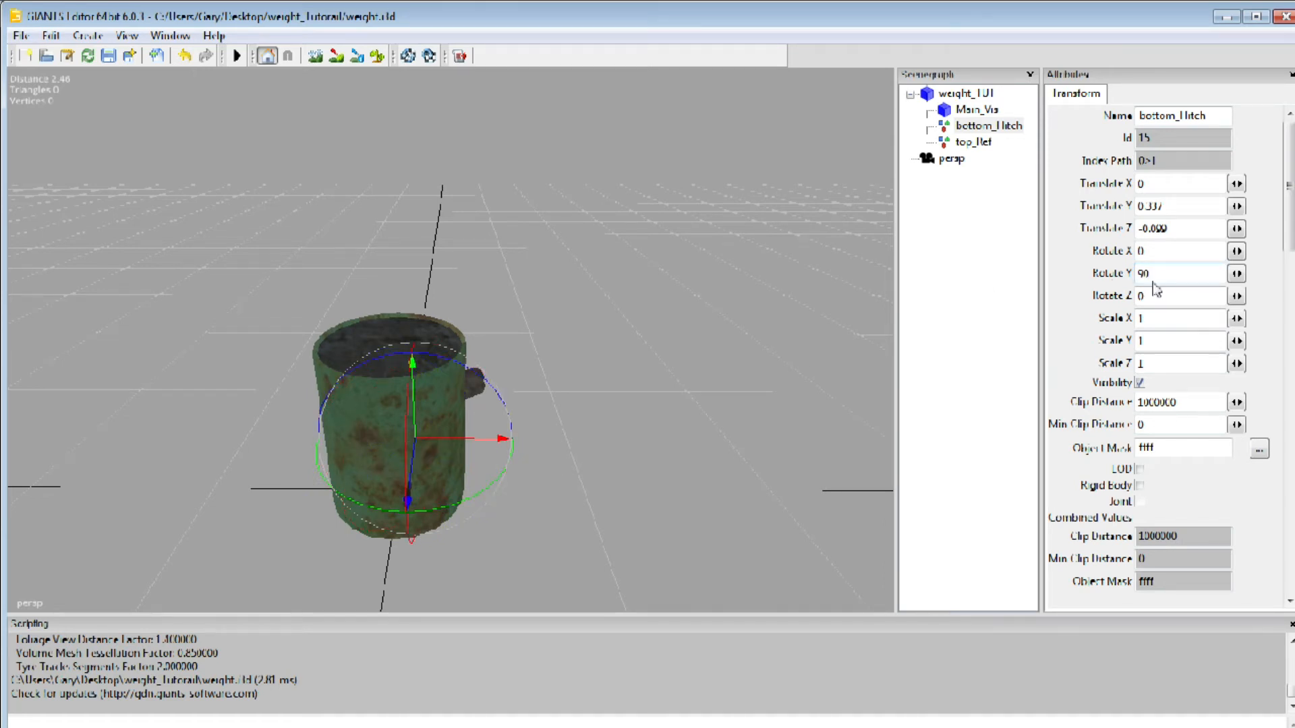
- Set the top_Ref group's Y rotation to 90 degrees, leaving its X and Z rotations at 0
{"action": "left_click", "coordinate": [975, 143]}
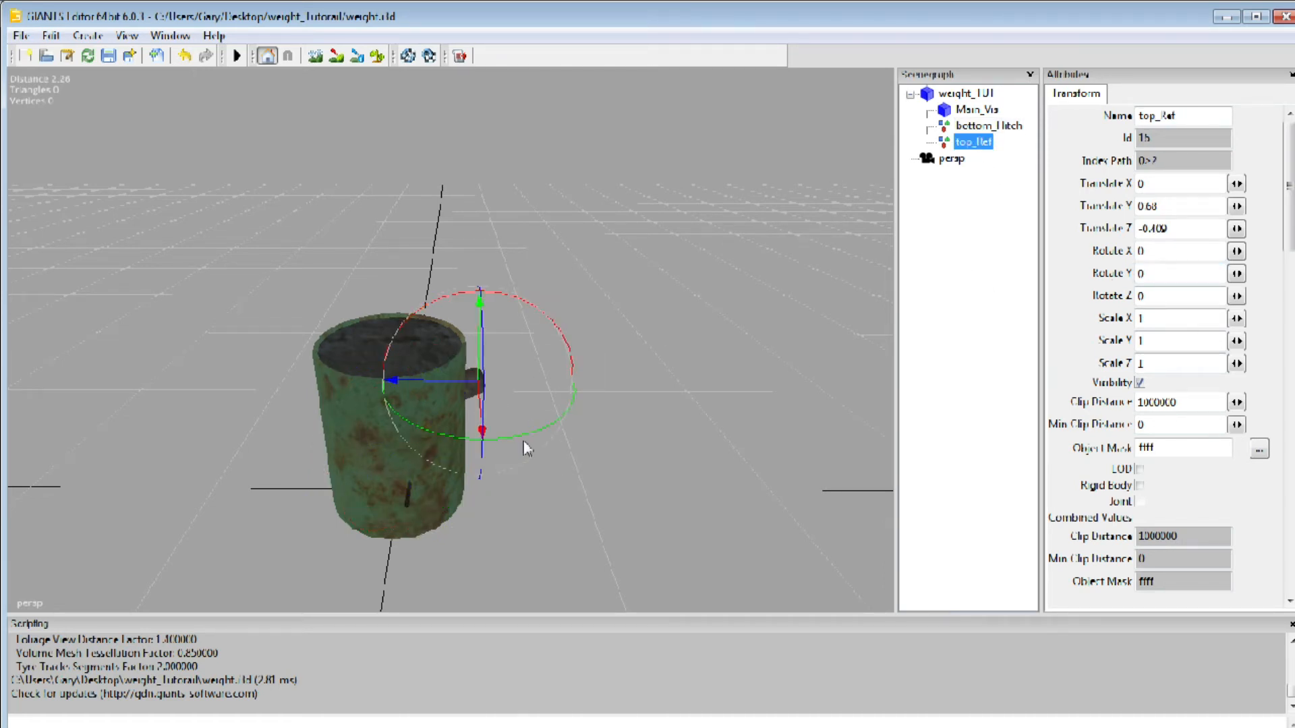
{"action": "left_click_drag", "start_coordinate": [520, 439], "coordinate": [626, 356]}
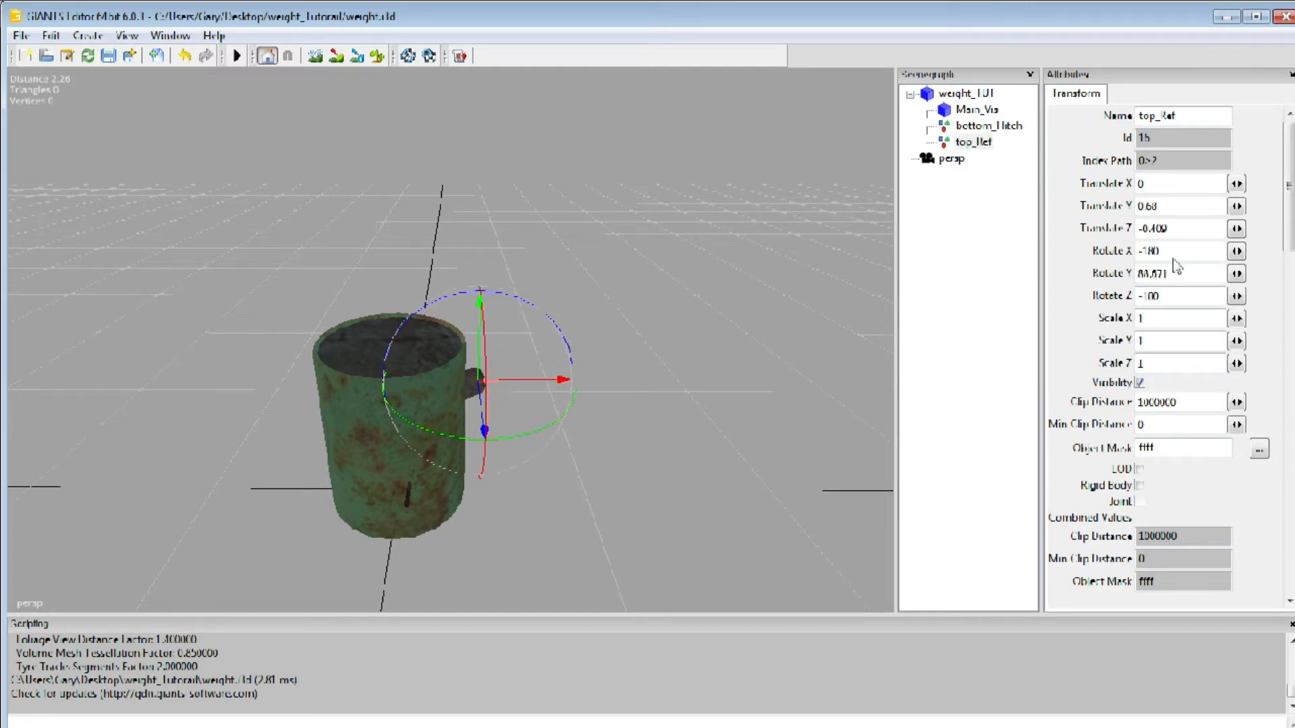
{"action": "key", "text": "ctrl+z"}
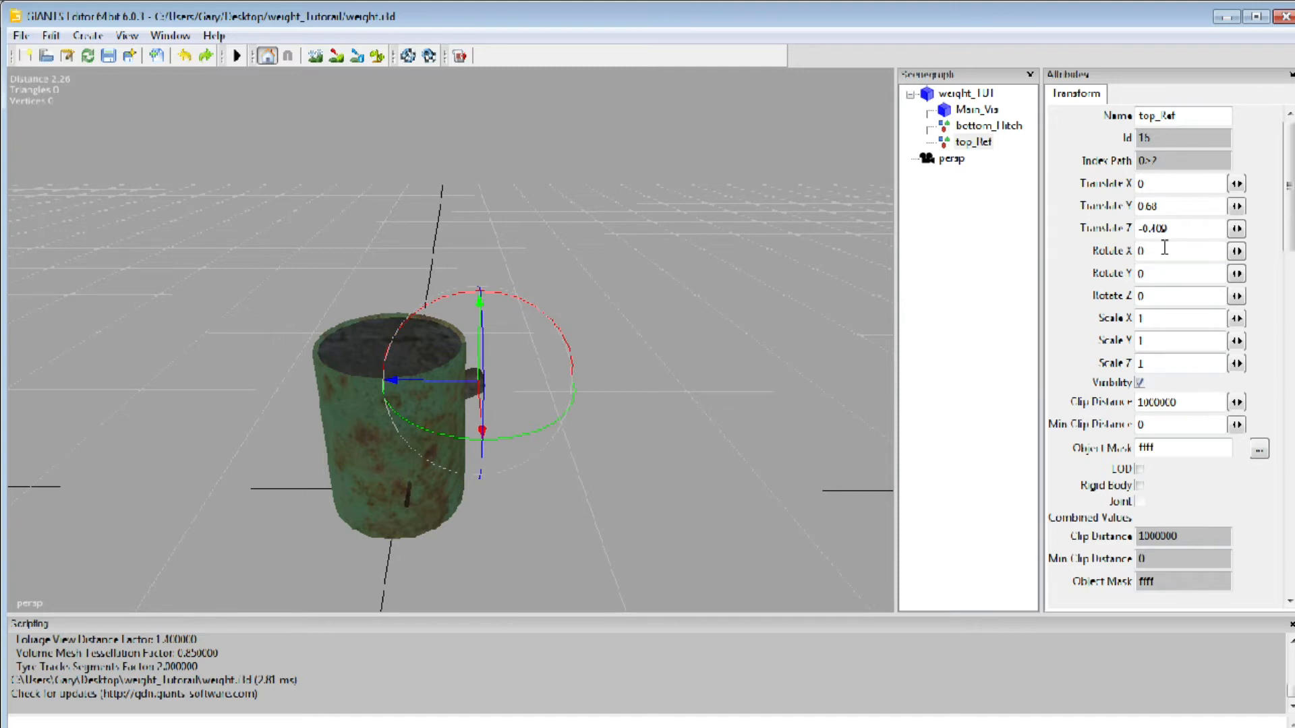
{"action": "double_click", "coordinate": [1143, 273]}
{"action": "type", "text": "90"}
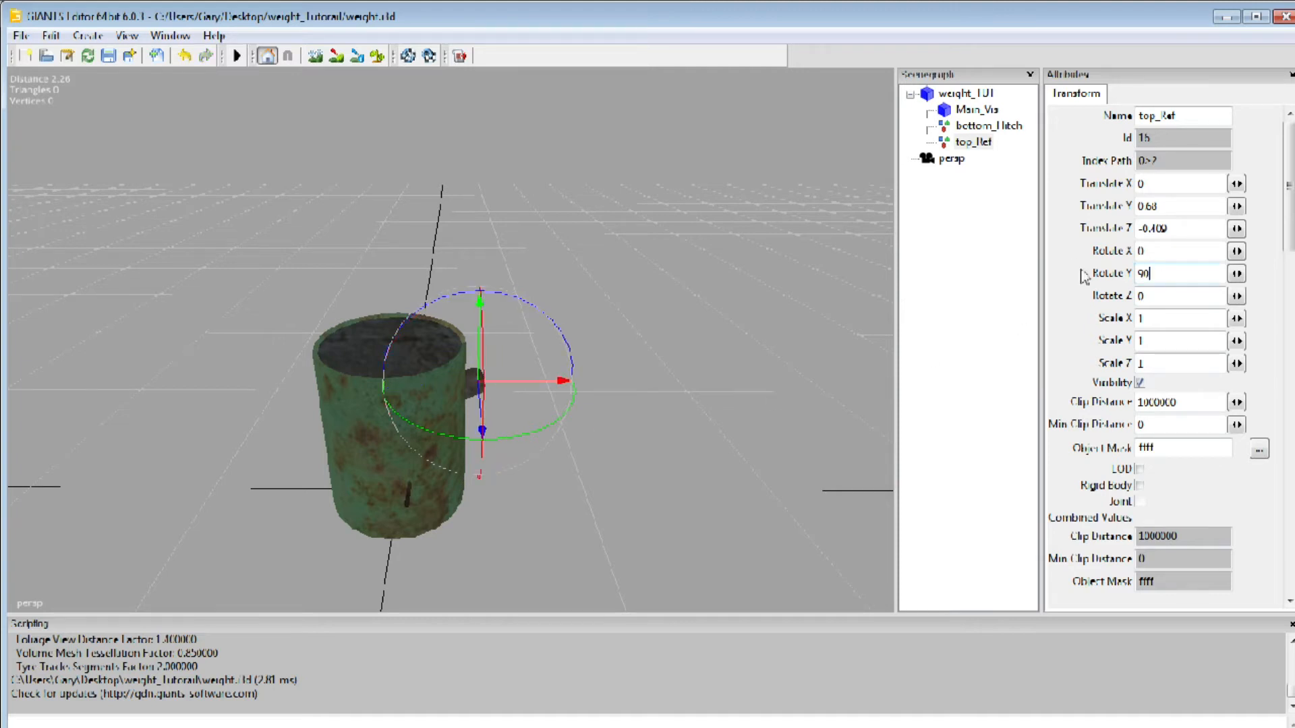
- Save the weight.i3d scene and close GIANTS Editor to return to the file browser
{"action": "left_click", "coordinate": [109, 58]}
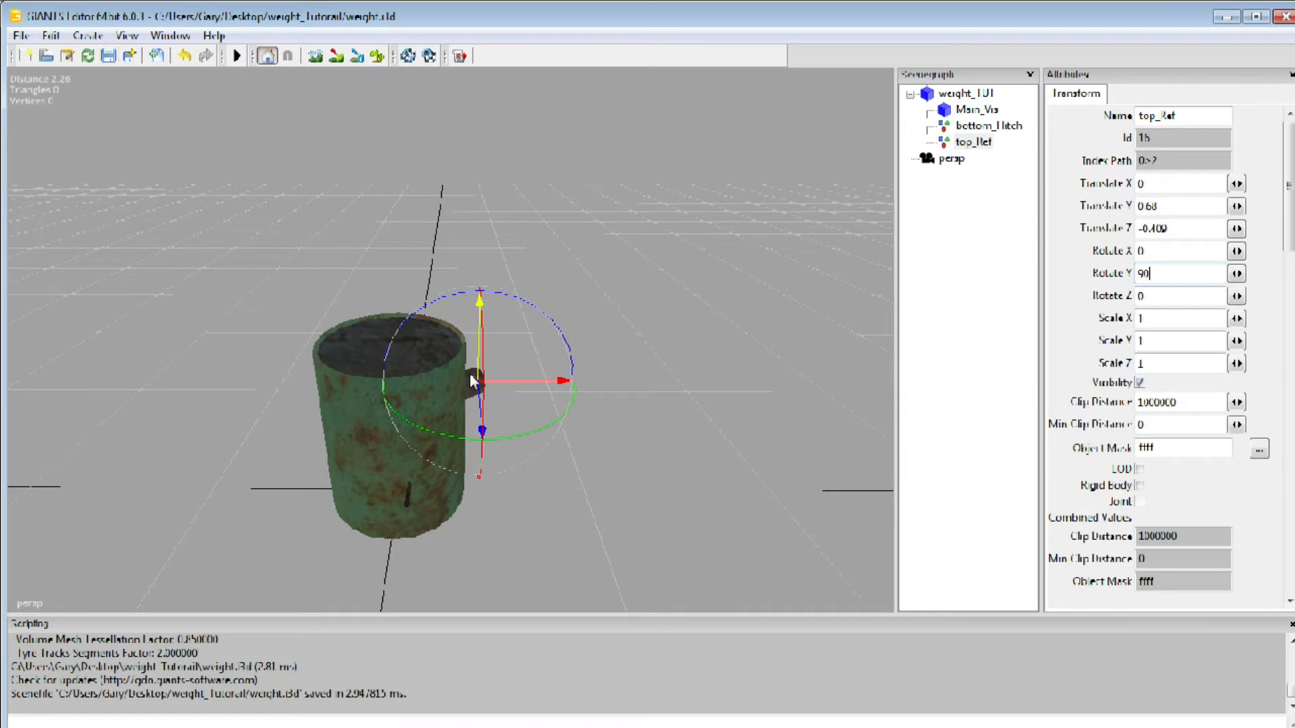
{"action": "left_click", "coordinate": [1284, 17]}
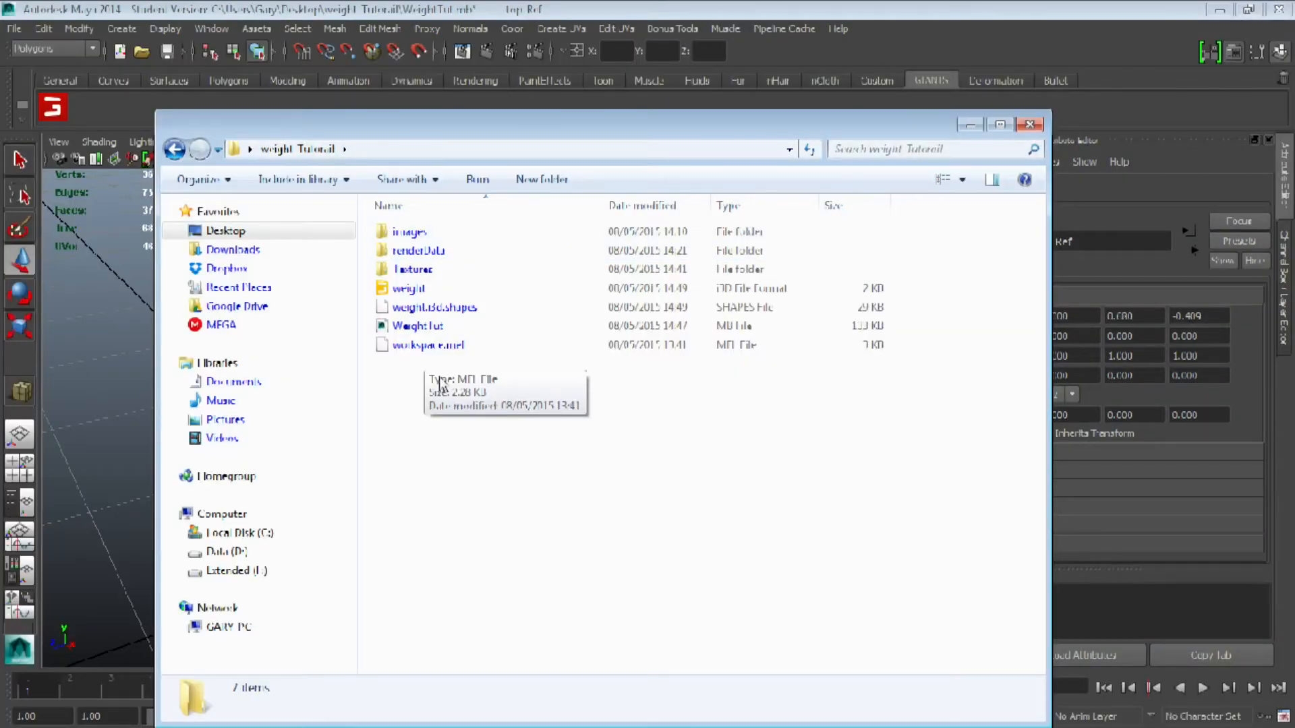
- Copy the weight i3d file and weight.i3d.shapes from the project folder into the WT_Ingaming folder on the desktop
{"action": "left_click", "coordinate": [415, 289]}
{"action": "left_click", "coordinate": [426, 308], "text": "ctrl"}
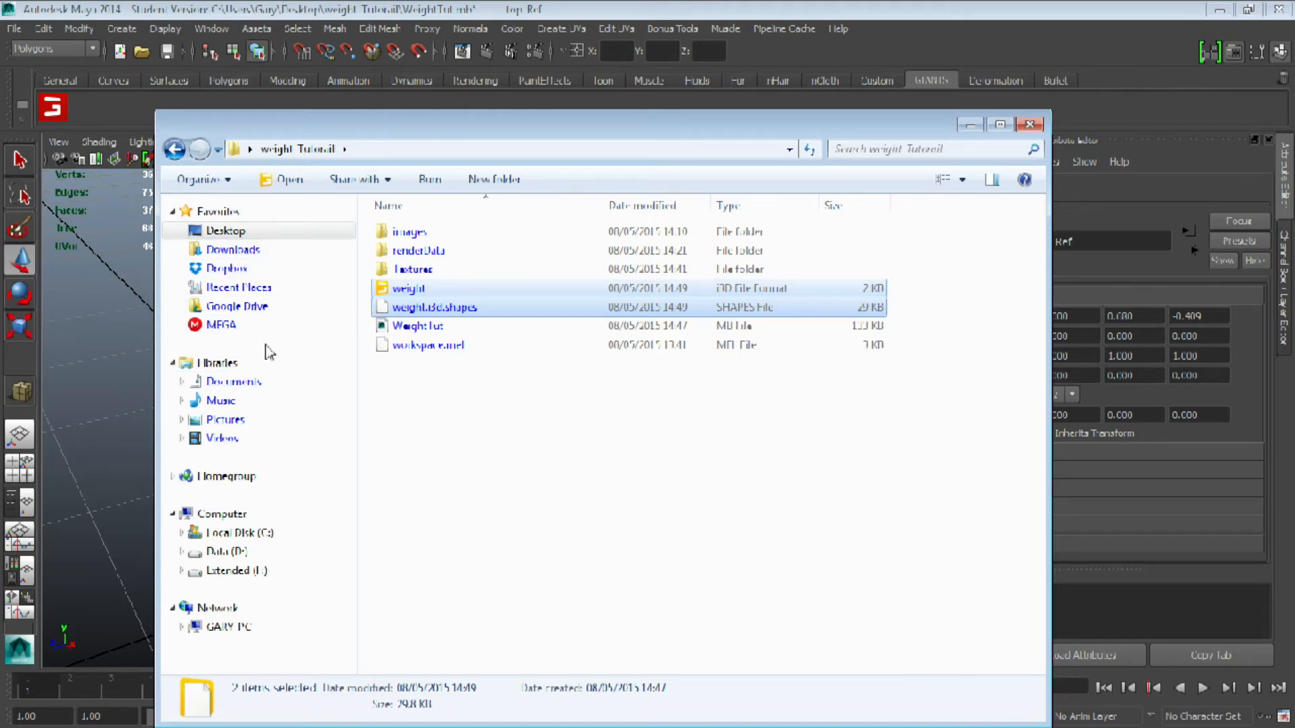
{"action": "left_click", "coordinate": [242, 235]}
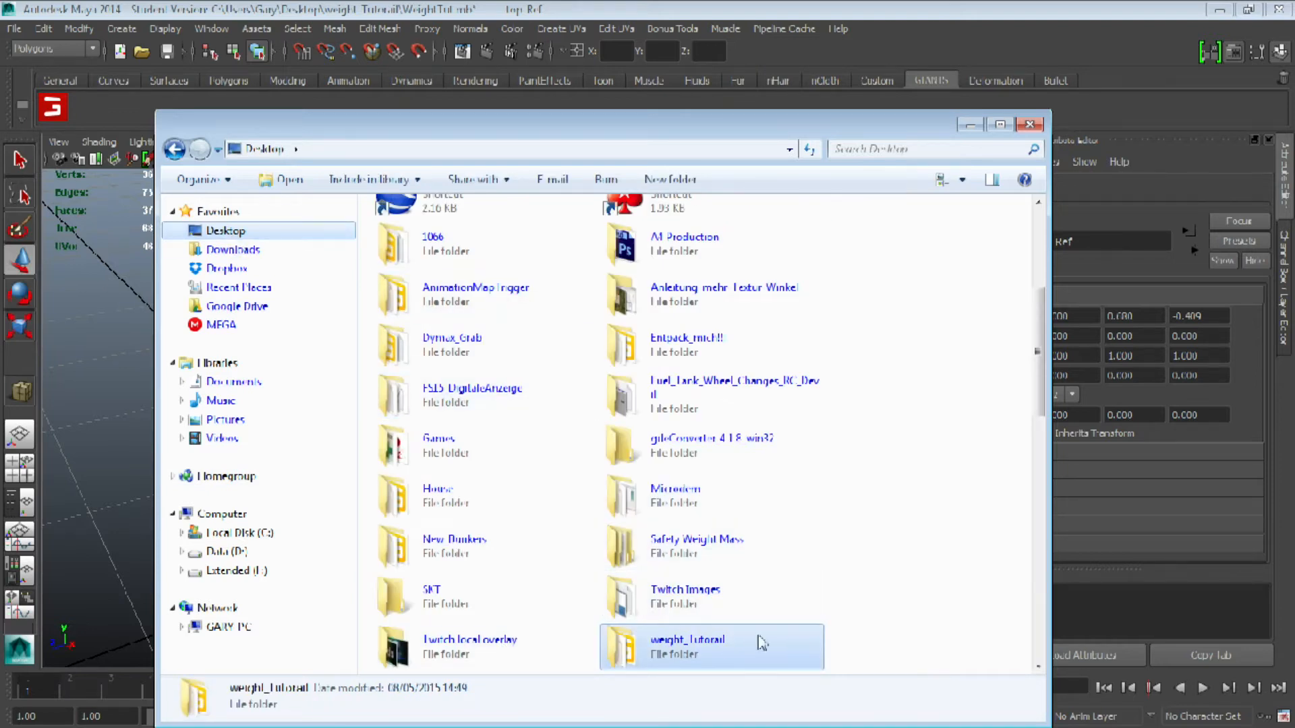
{"action": "left_click", "coordinate": [688, 552]}
{"action": "scroll", "coordinate": [760, 558], "scroll_direction": "down", "scroll_amount": 3}
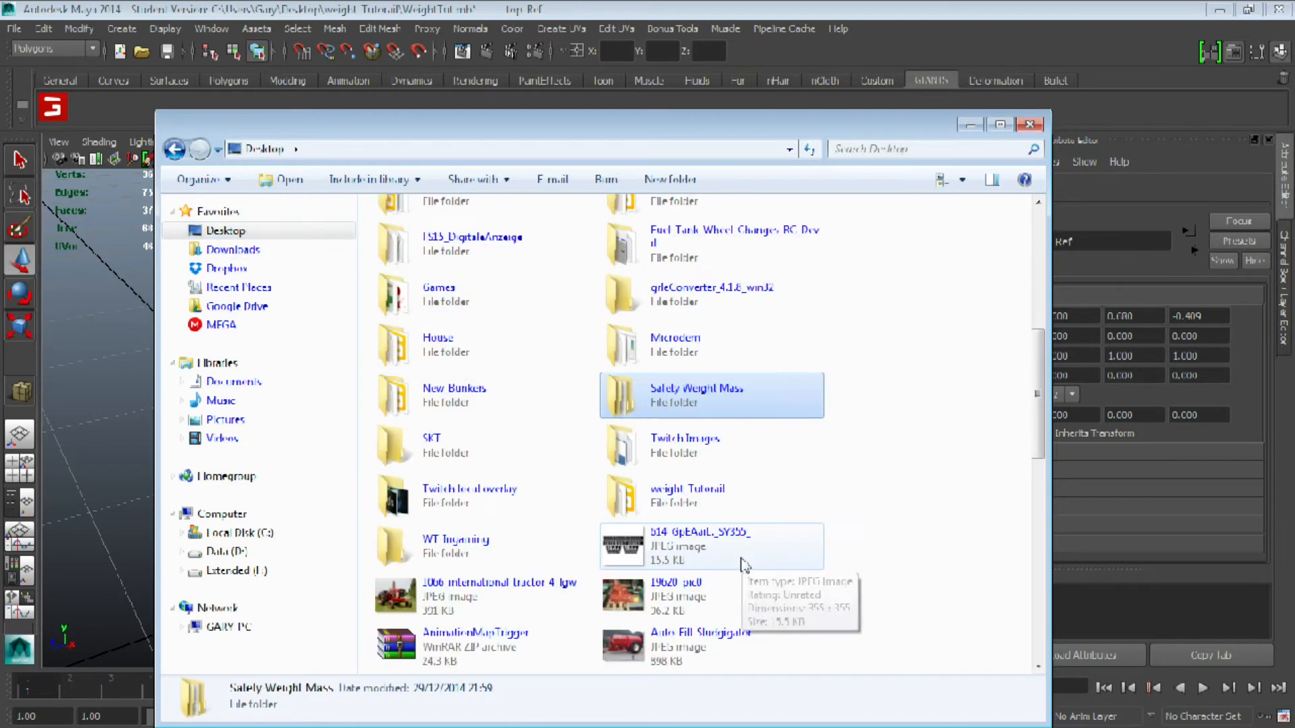
{"action": "double_click", "coordinate": [487, 562]}
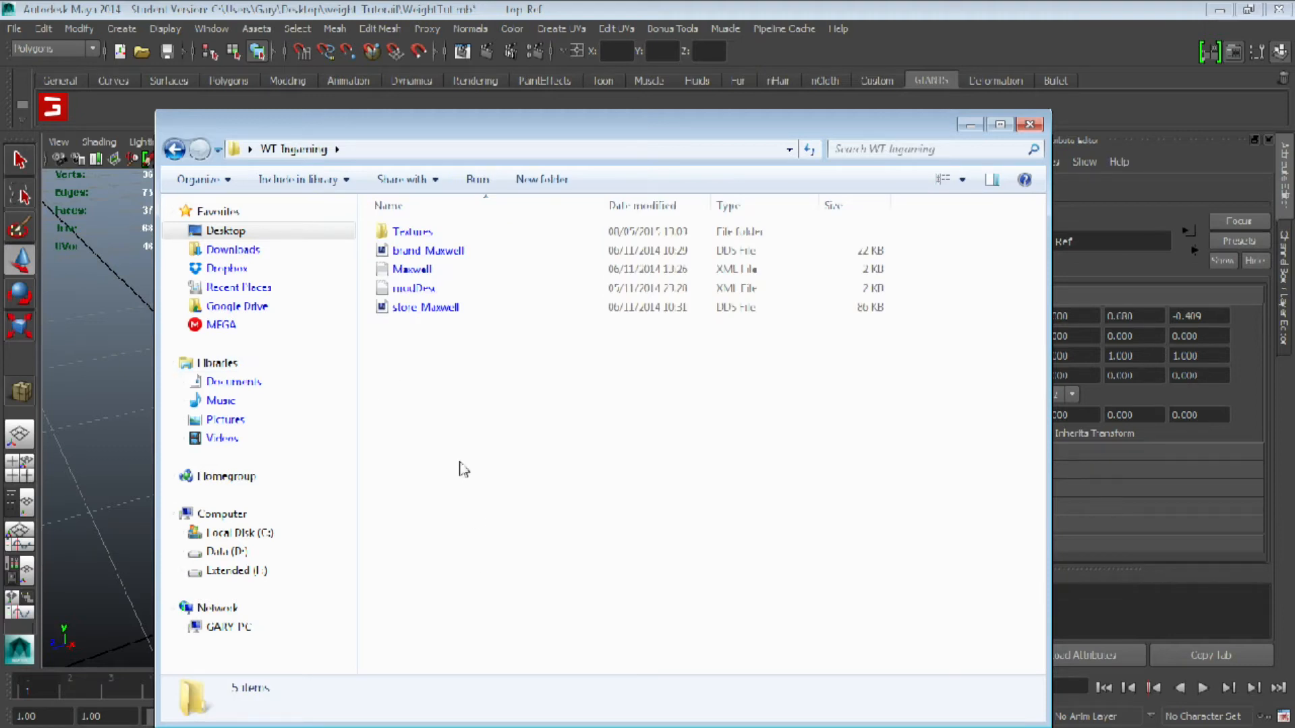
{"action": "key", "text": "ctrl+v"}
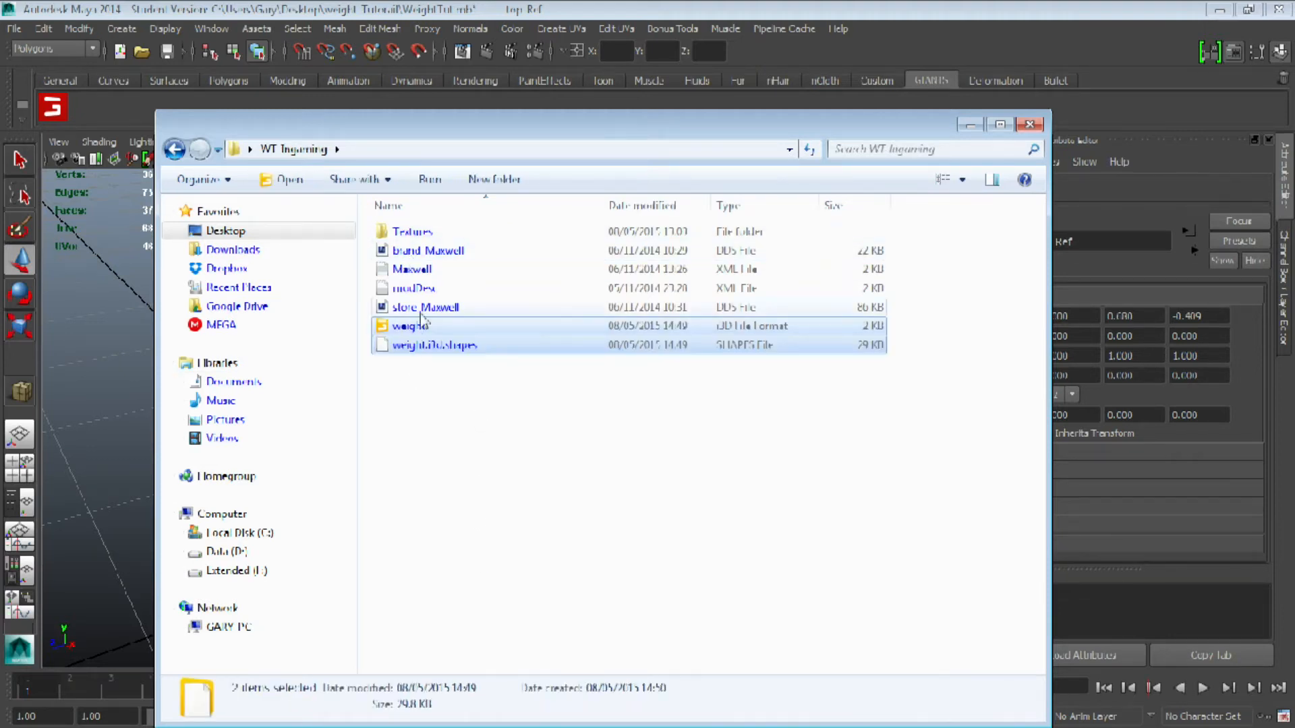
{"action": "left_click", "coordinate": [507, 275]}
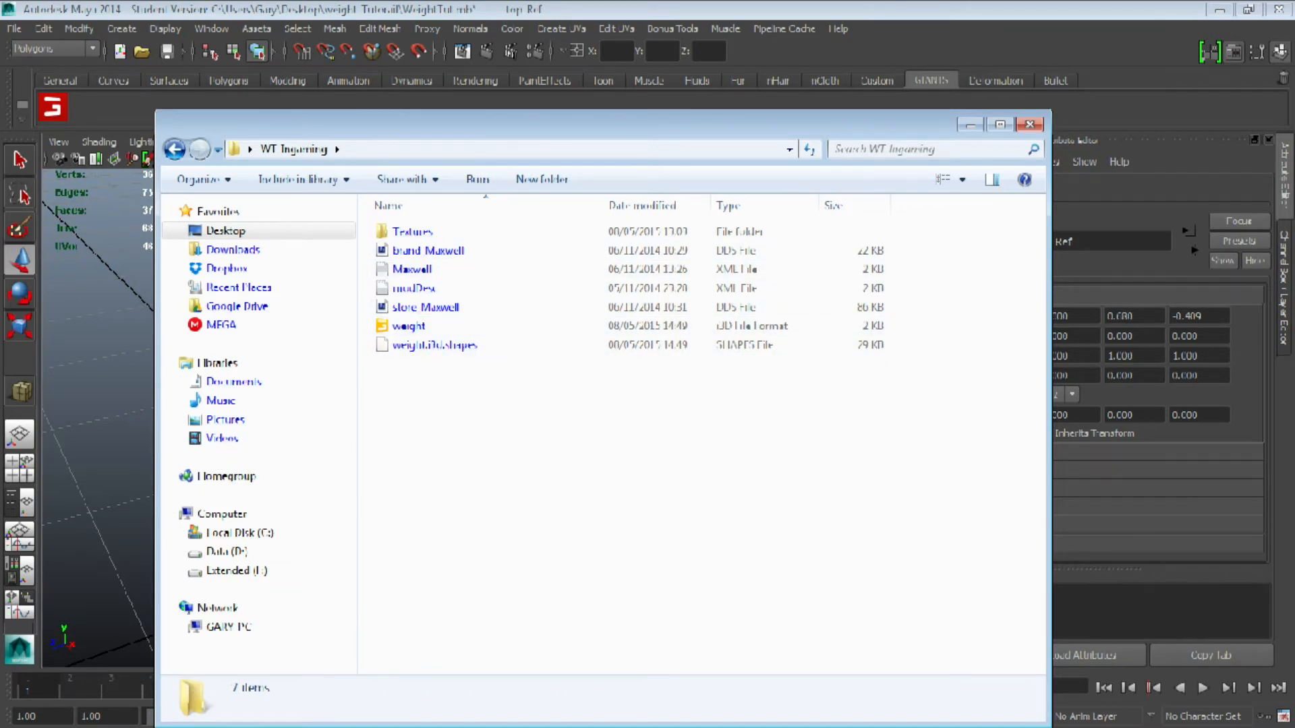
- Return to the weight project's Textures folder and copy the Diffuse and Specular texture files
{"action": "left_click", "coordinate": [178, 149]}
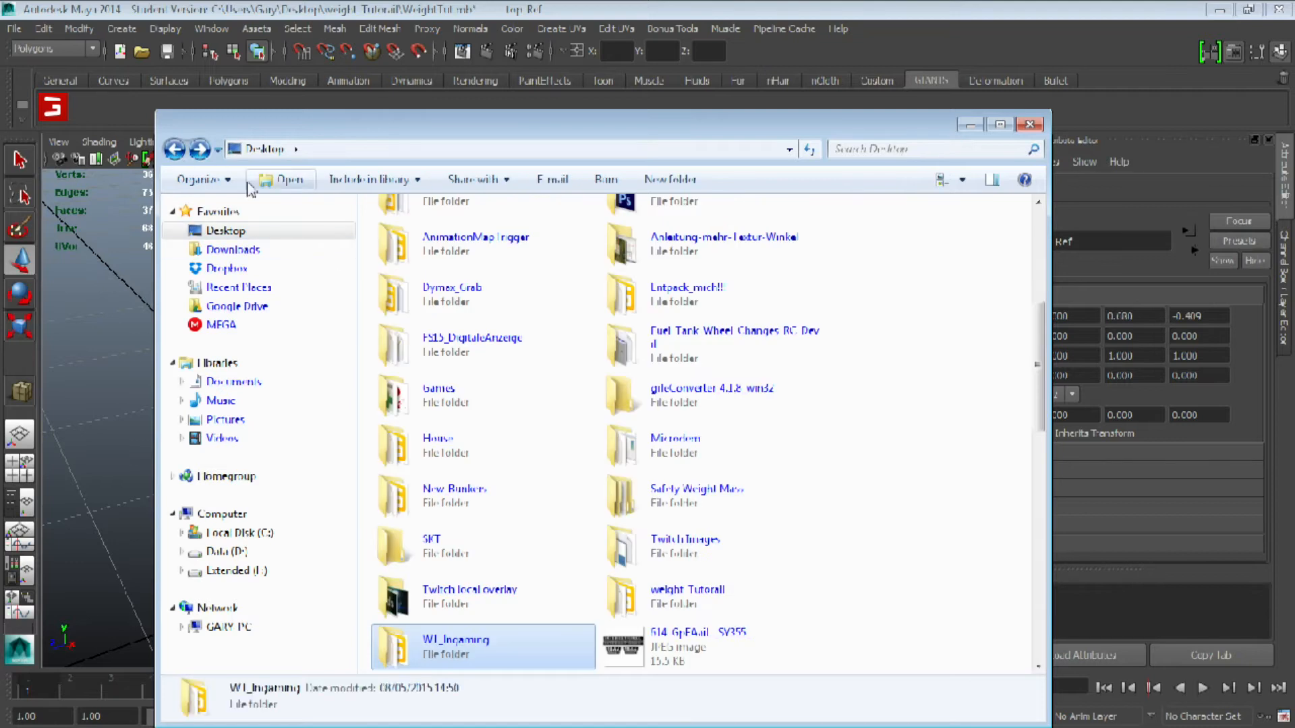
{"action": "left_click", "coordinate": [176, 149]}
{"action": "double_click", "coordinate": [415, 264]}
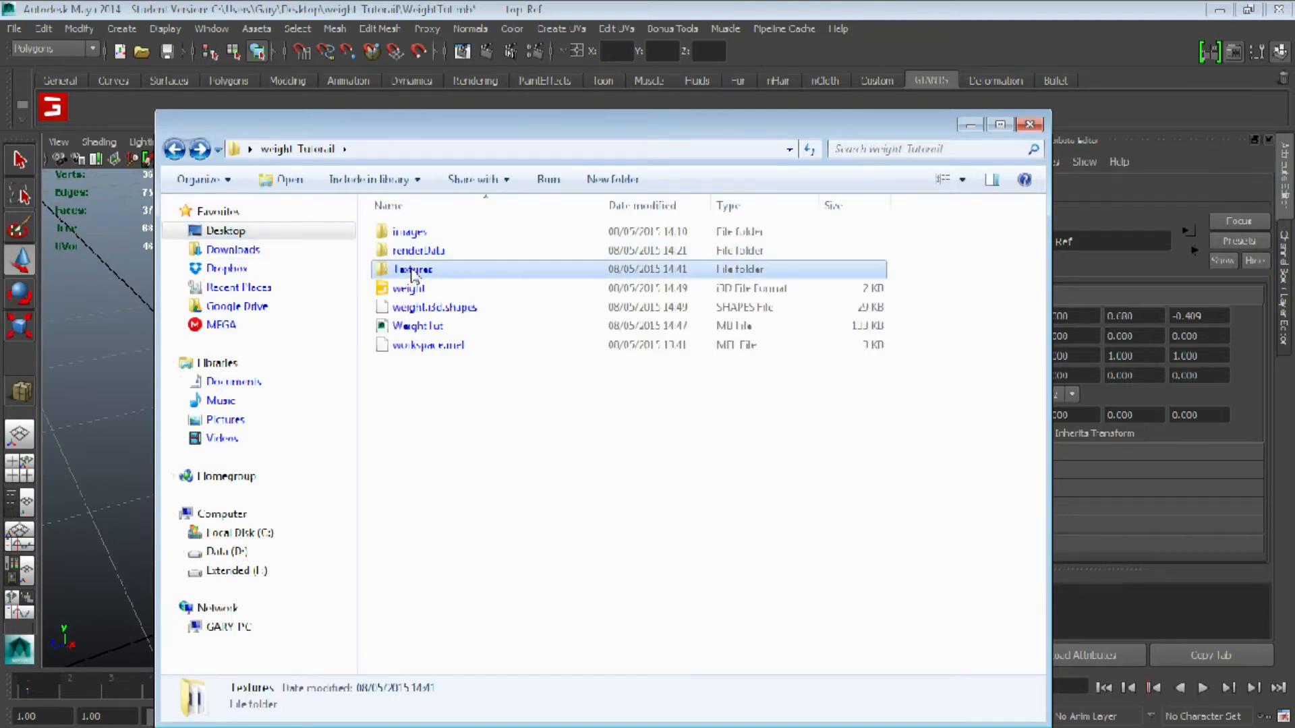
{"action": "left_click_drag", "start_coordinate": [653, 348], "coordinate": [472, 203]}
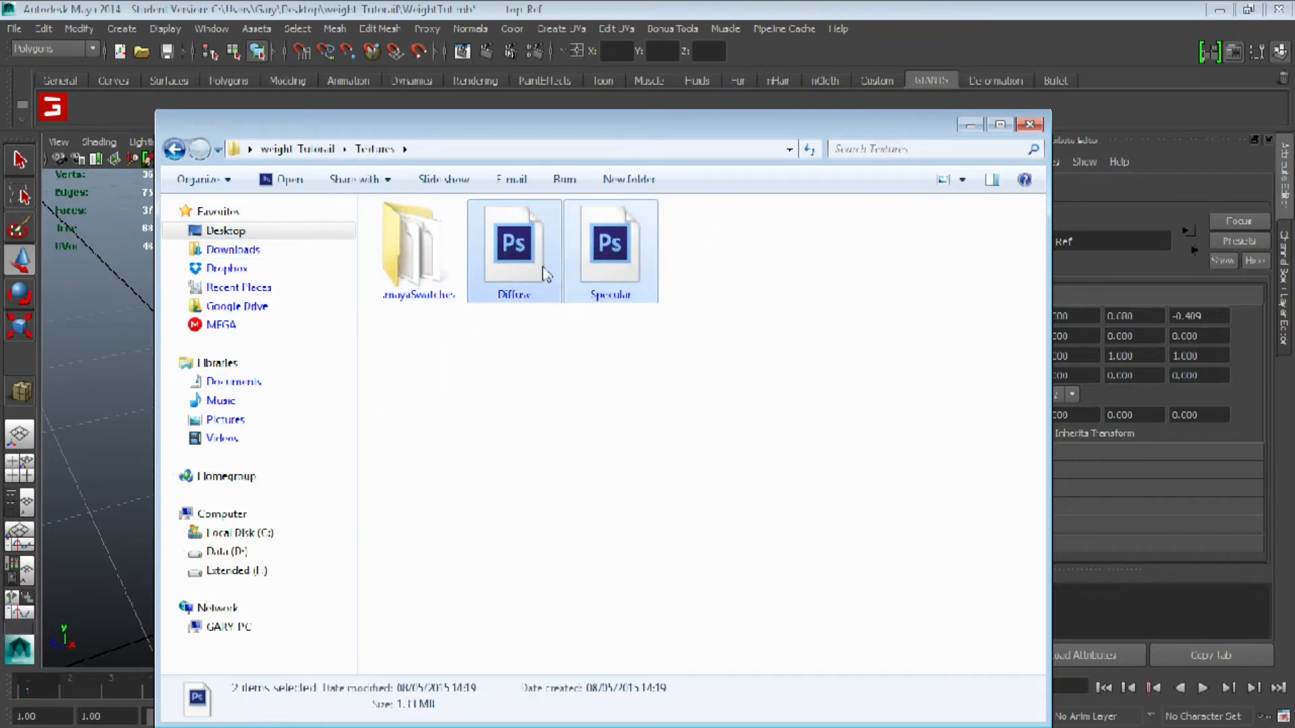
{"action": "left_click", "coordinate": [175, 149]}
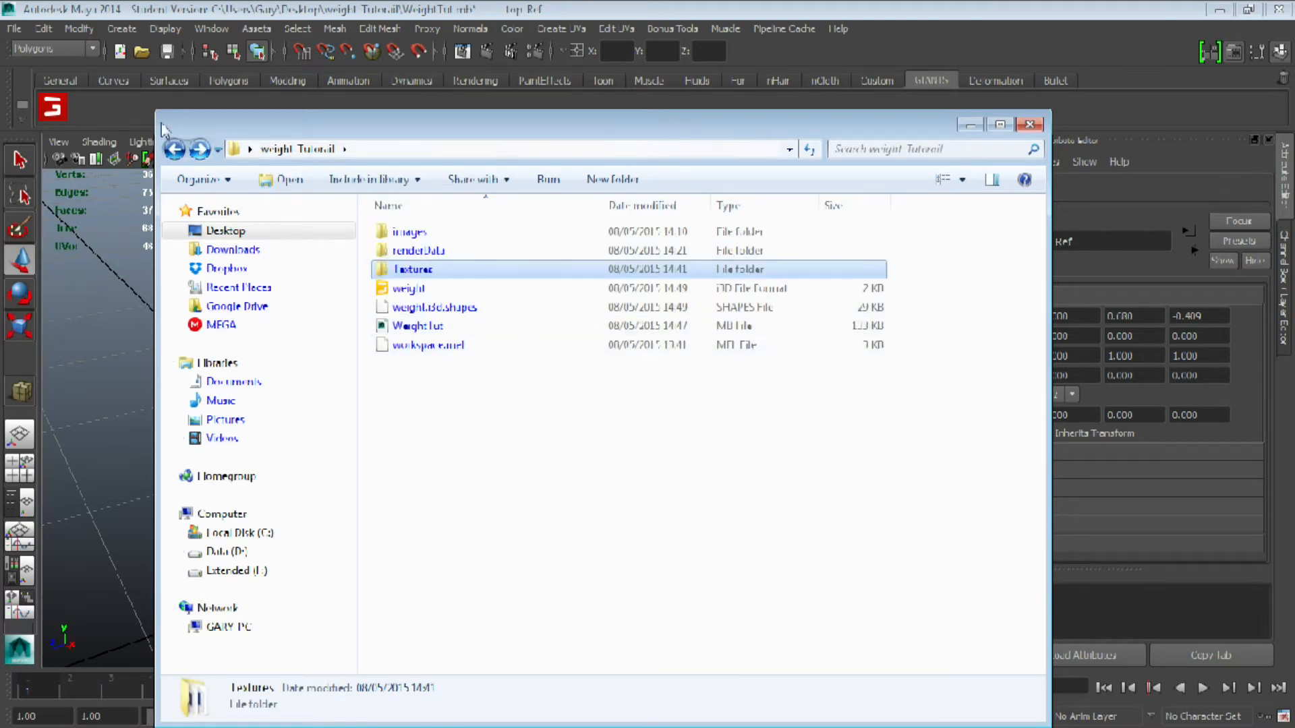
{"action": "left_click", "coordinate": [173, 152]}
{"action": "left_click", "coordinate": [174, 150]}
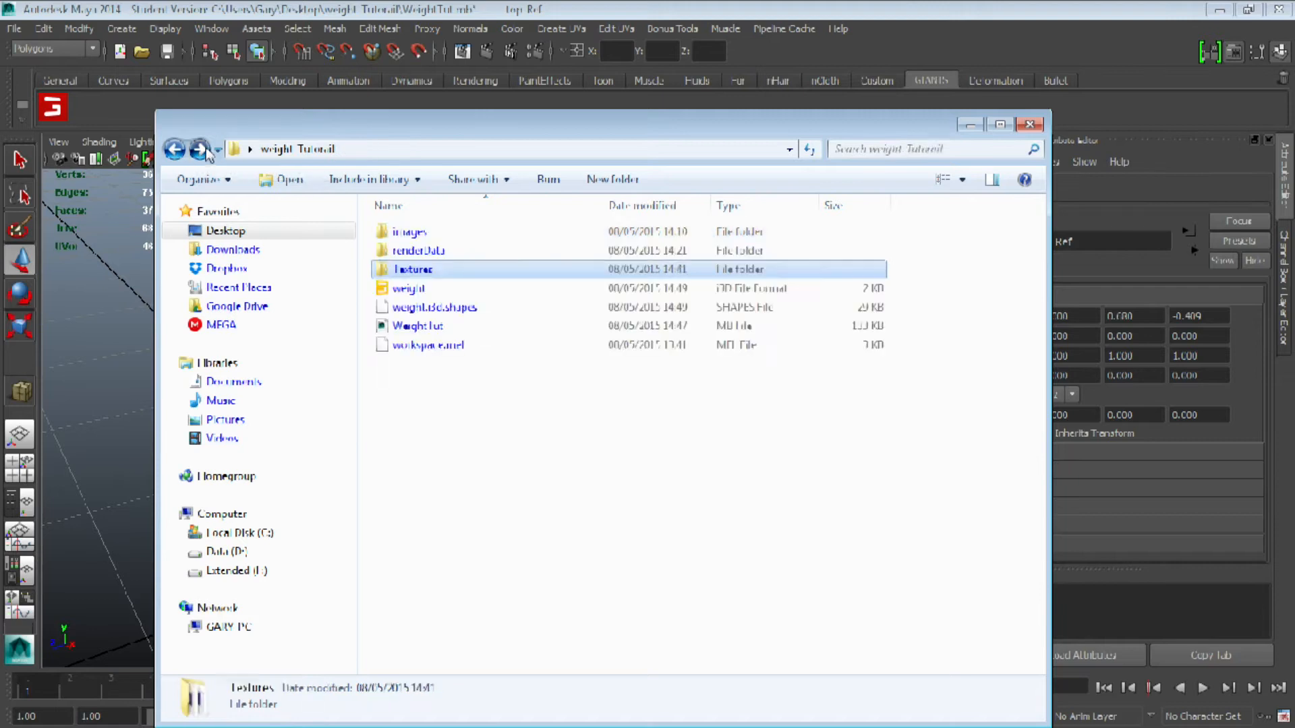
{"action": "double_click", "coordinate": [405, 266]}
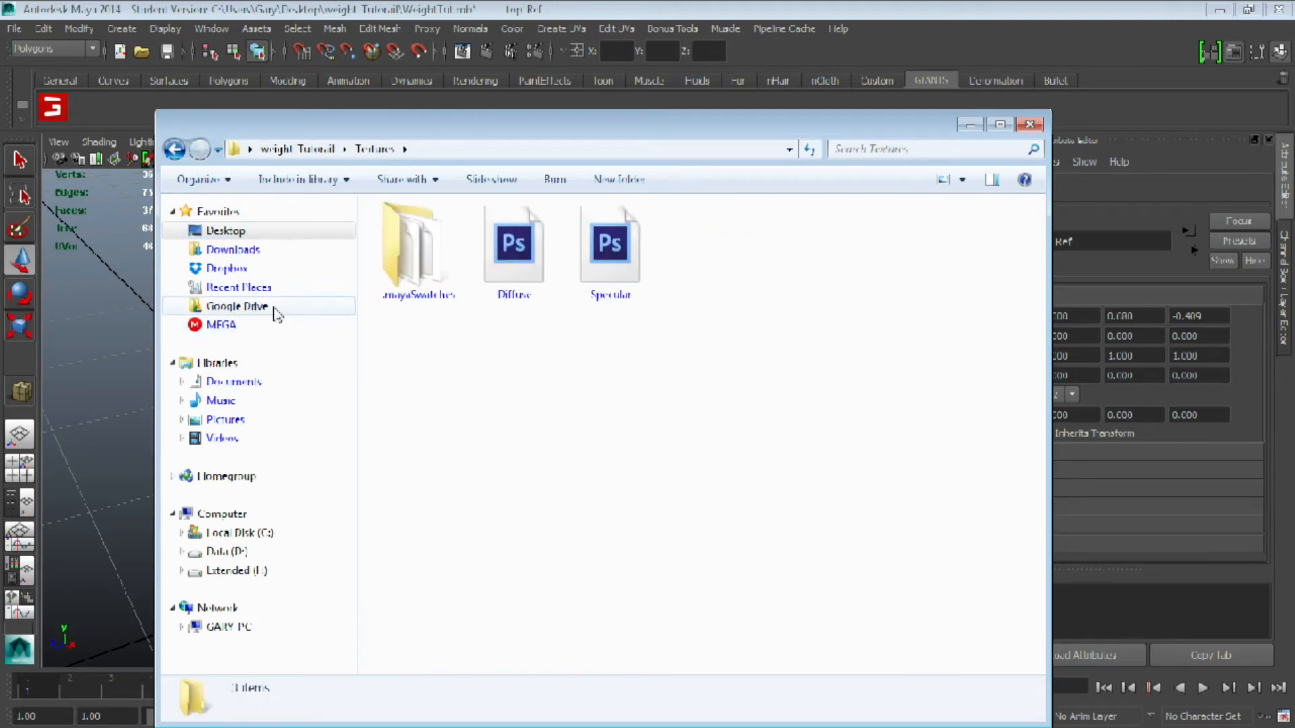
- Paste the copied Diffuse and Specular files into the Textures folder inside WT_Ingaming on the desktop
{"action": "left_click", "coordinate": [225, 230]}
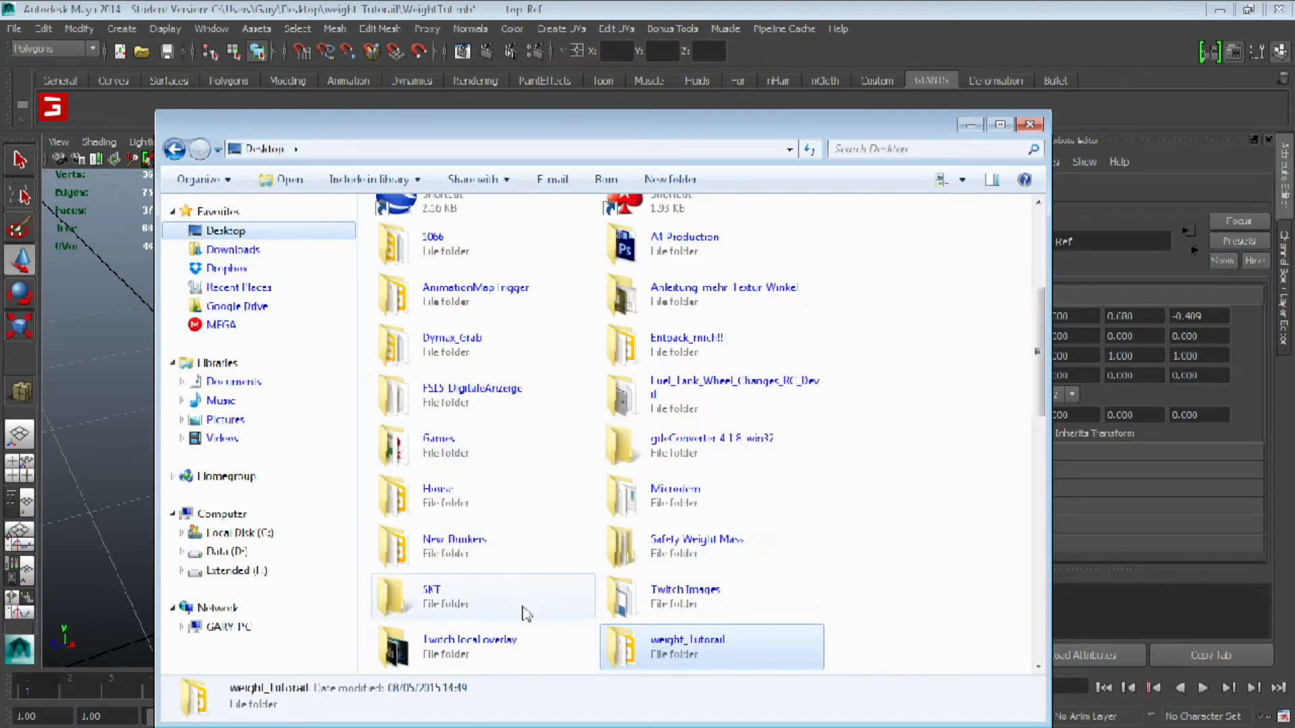
{"action": "left_click", "coordinate": [466, 648]}
{"action": "scroll", "coordinate": [465, 611], "scroll_direction": "down", "scroll_amount": 3}
{"action": "double_click", "coordinate": [455, 389]}
{"action": "double_click", "coordinate": [438, 233]}
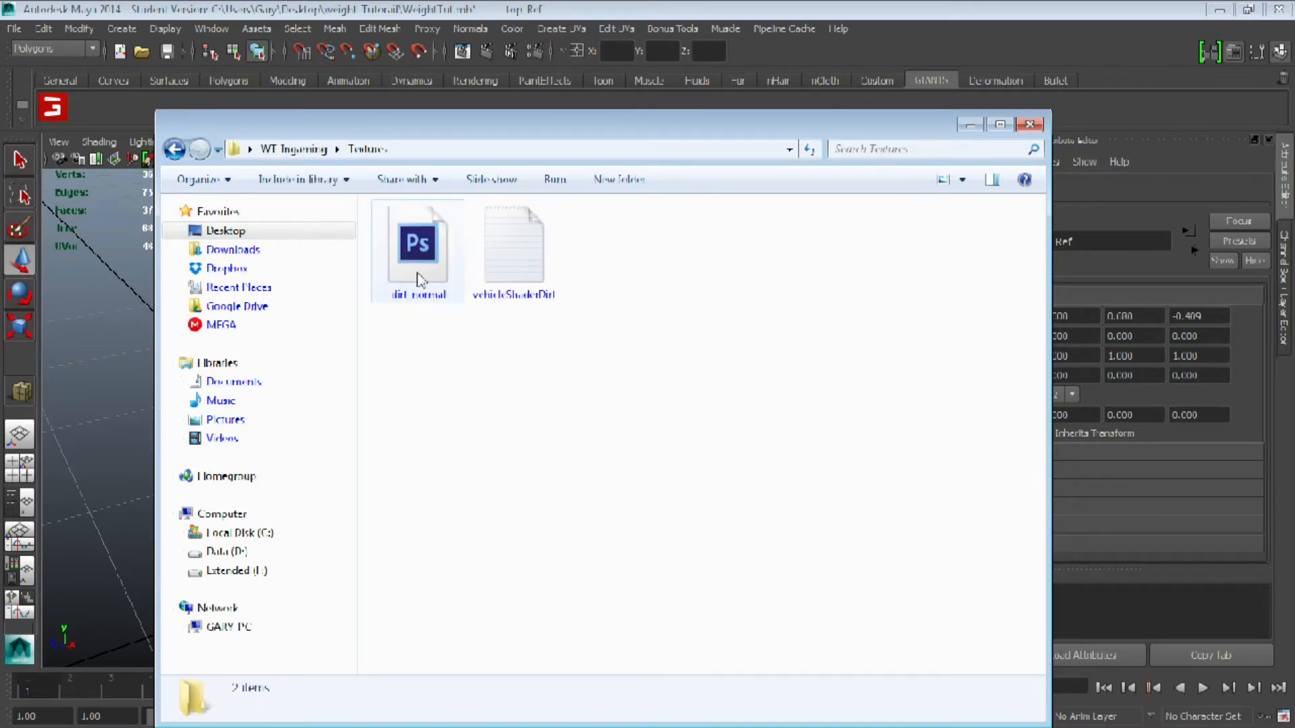
{"action": "key", "text": "ctrl+v"}
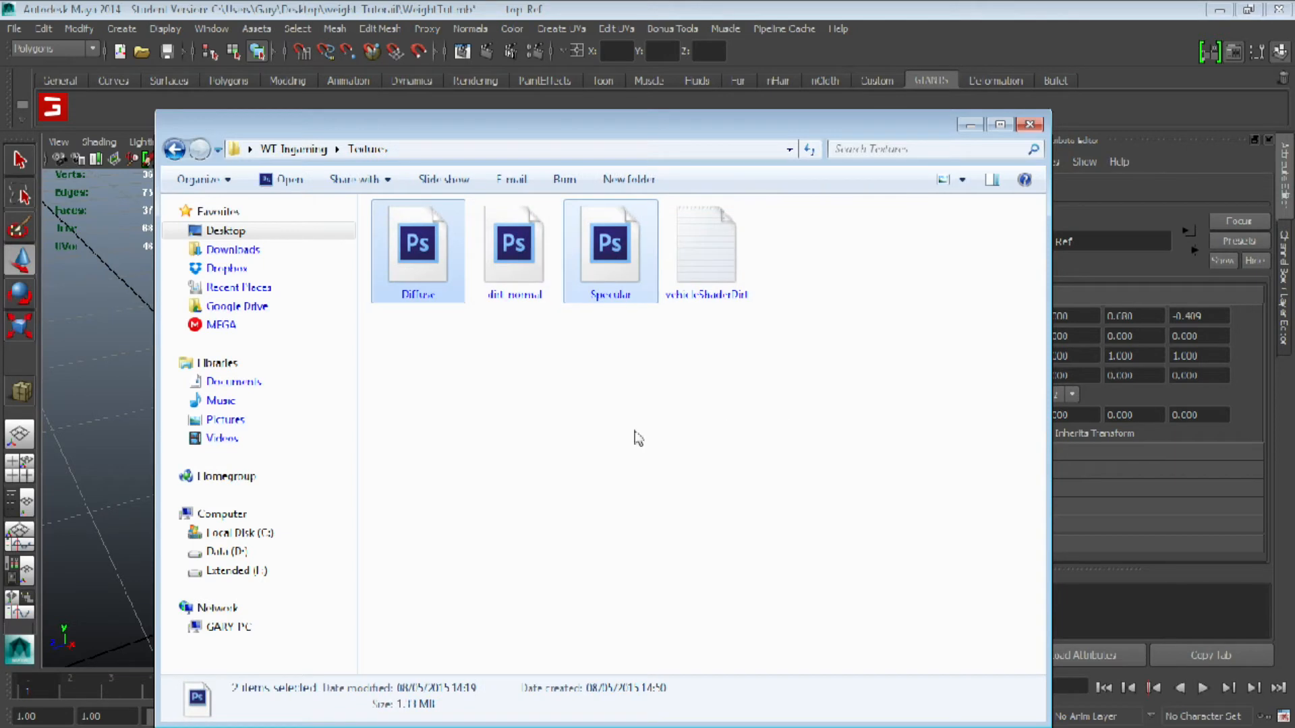
- Go back to the WT_Ingaming folder and open the weight i3d file in GIANTS Editor
{"action": "left_click", "coordinate": [637, 438]}
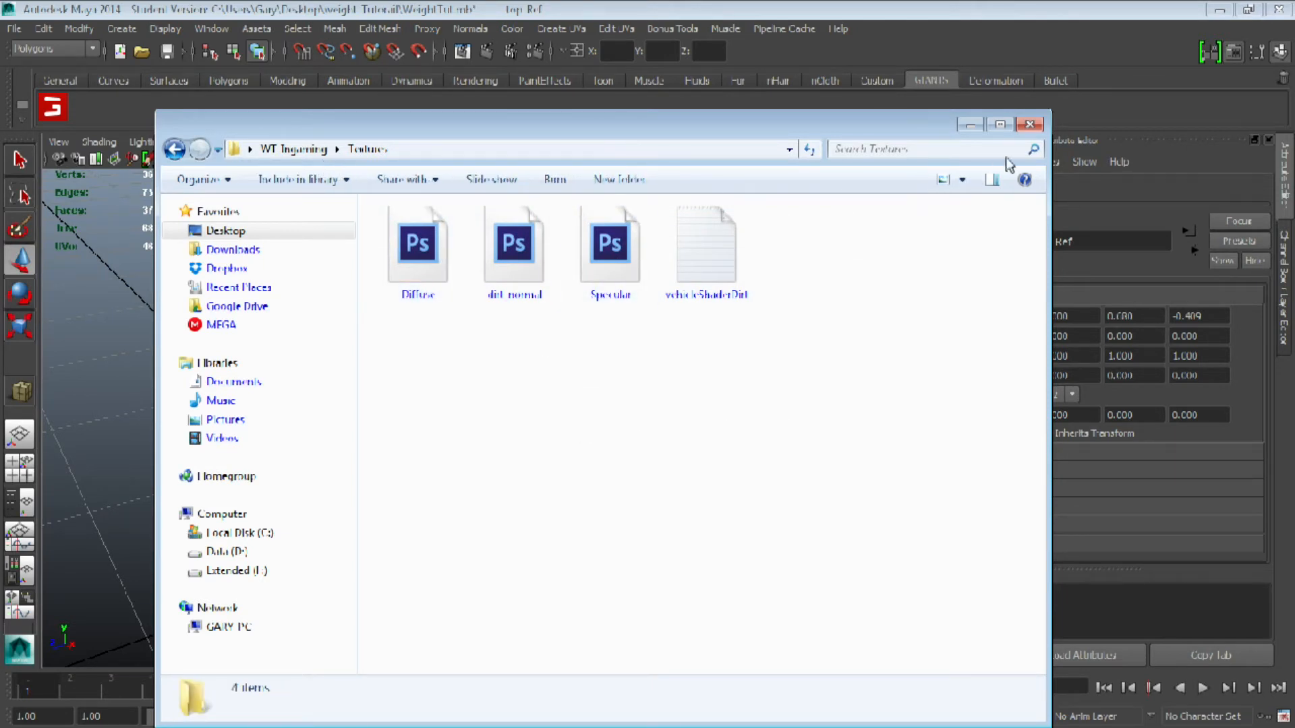
{"action": "left_click", "coordinate": [293, 149]}
{"action": "double_click", "coordinate": [411, 327]}
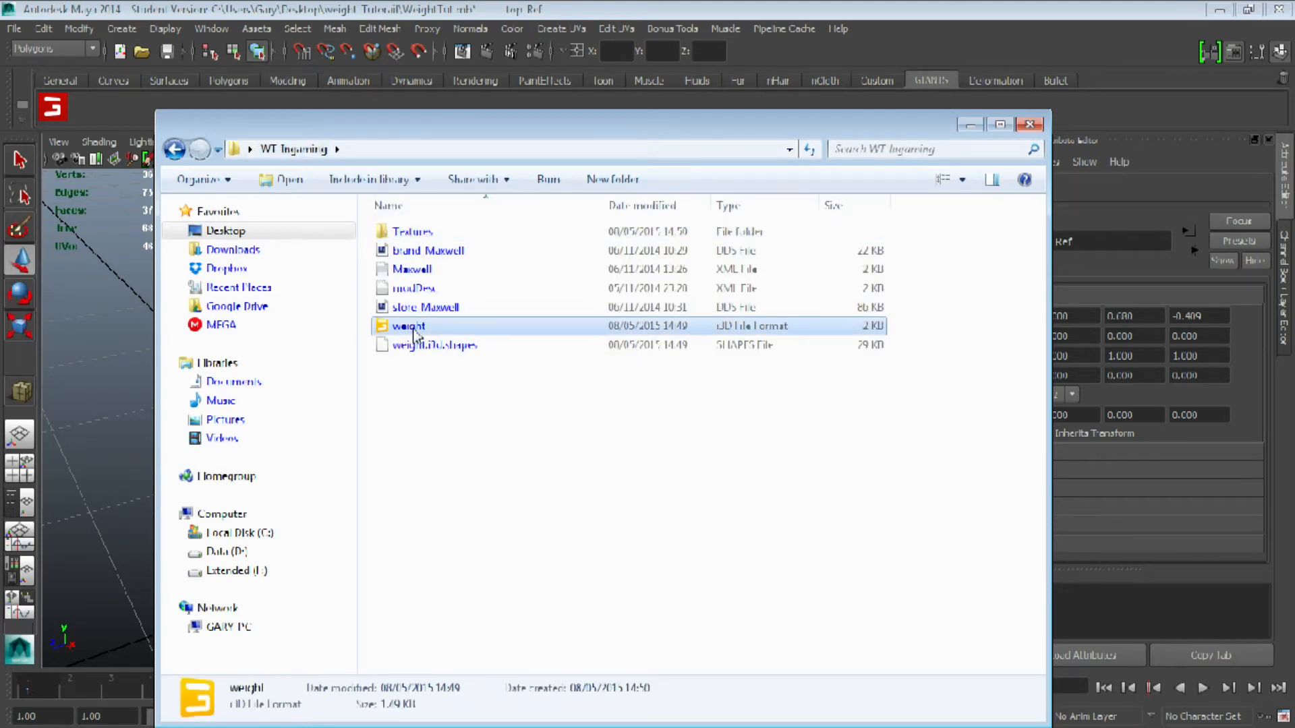
{"action": "left_click", "coordinate": [646, 509]}
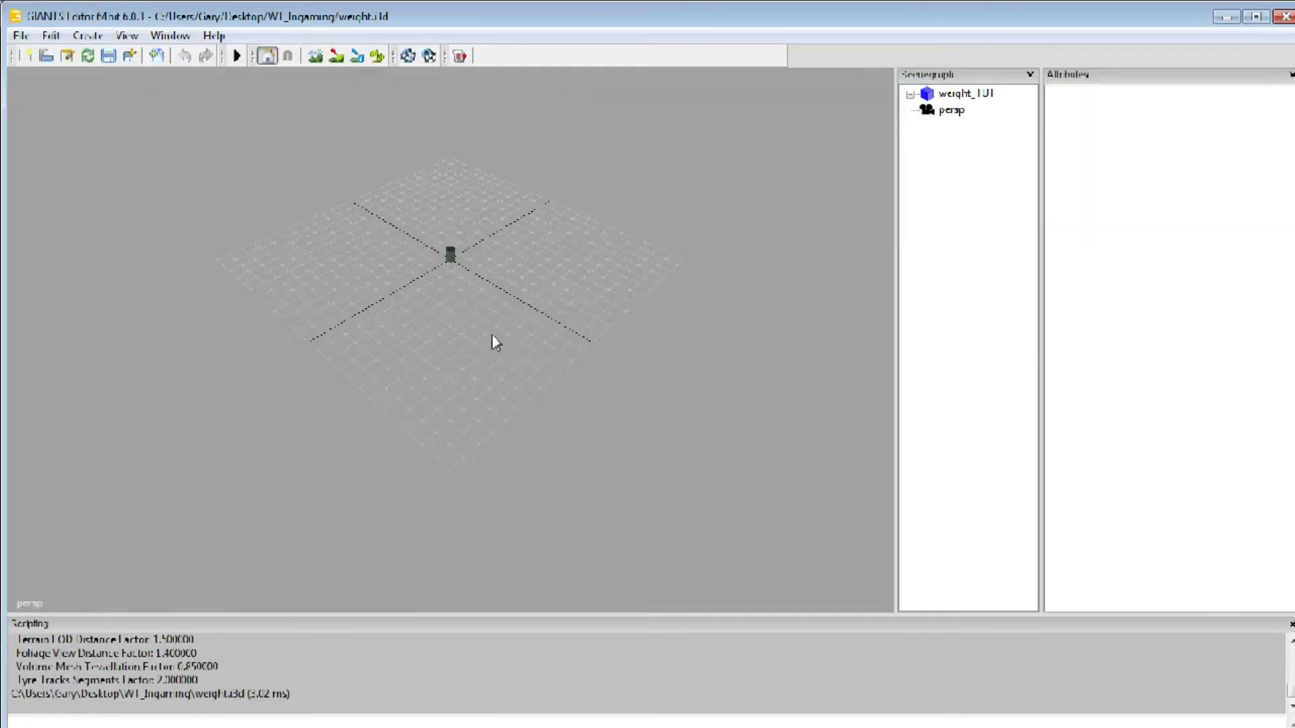
- Examine the weight model and its textures up close from several angles
{"action": "scroll", "coordinate": [487, 269], "scroll_direction": "up", "scroll_amount": 3}
{"action": "middle_click_drag", "start_coordinate": [496, 271], "coordinate": [549, 404], "text": "alt"}
{"action": "scroll", "coordinate": [557, 425], "scroll_direction": "up", "scroll_amount": 3}
{"action": "left_click_drag", "start_coordinate": [558, 426], "coordinate": [497, 281], "text": "alt"}
{"action": "middle_click_drag", "start_coordinate": [508, 472], "coordinate": [483, 396], "text": "alt"}
{"action": "scroll", "coordinate": [483, 395], "scroll_direction": "up", "scroll_amount": 4}
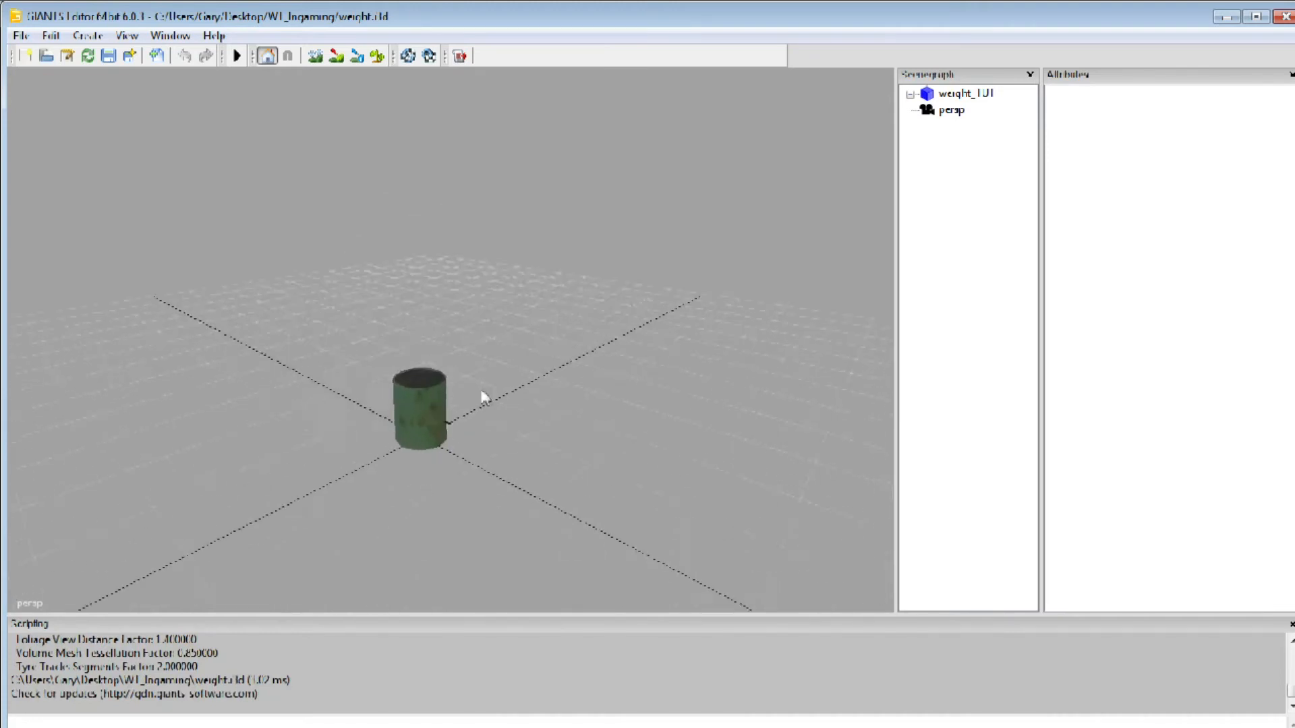
{"action": "middle_click_drag", "start_coordinate": [570, 513], "coordinate": [555, 384], "text": "alt"}
{"action": "scroll", "coordinate": [494, 399], "scroll_direction": "up", "scroll_amount": 1}
{"action": "left_click_drag", "start_coordinate": [493, 400], "coordinate": [364, 580], "text": "alt"}
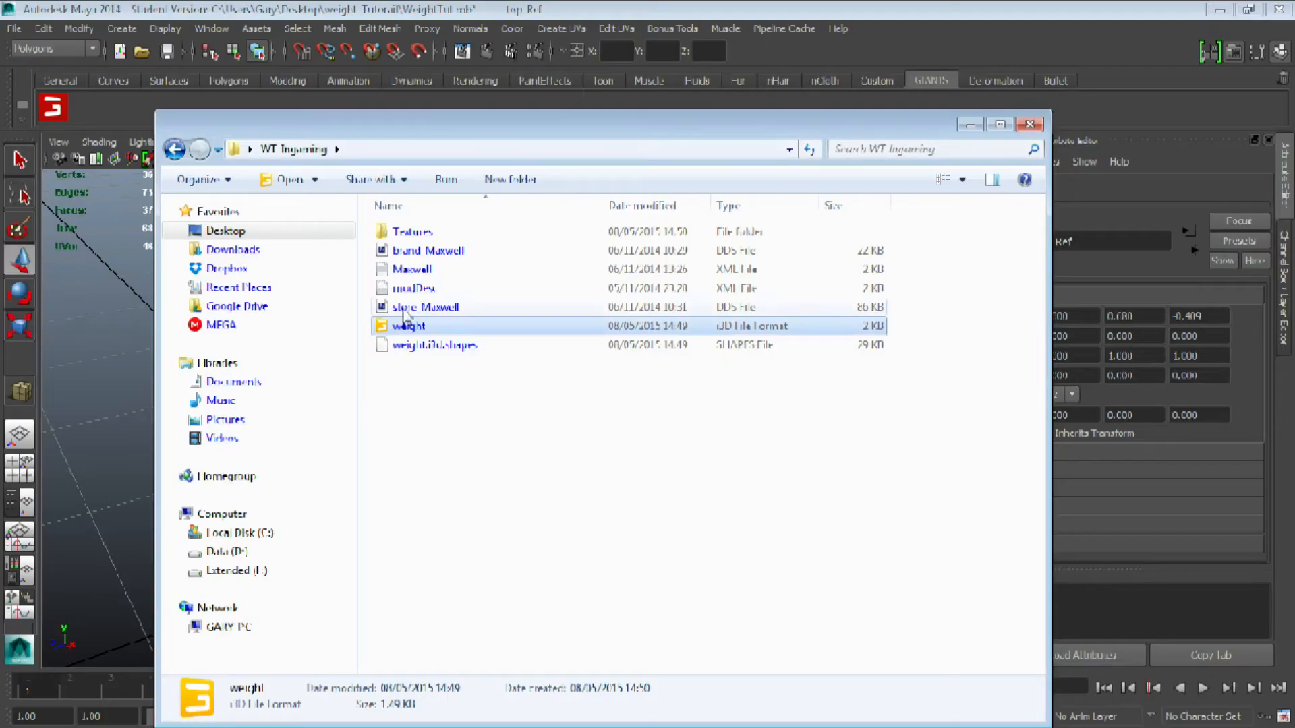
- Open the Maxwell XML file from WT_Ingaming in Notepad++ and review its vehicle type, annotation and name lines
{"action": "left_click", "coordinate": [428, 271]}
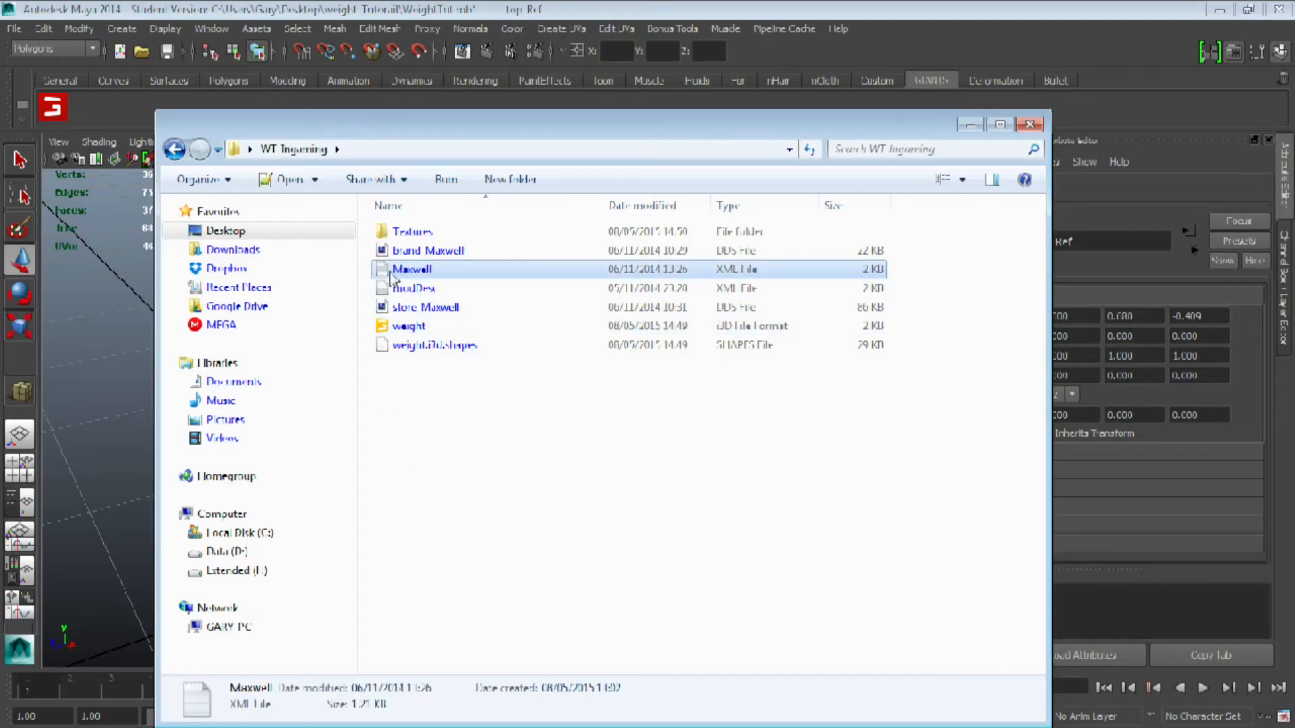
{"action": "double_click", "coordinate": [430, 272]}
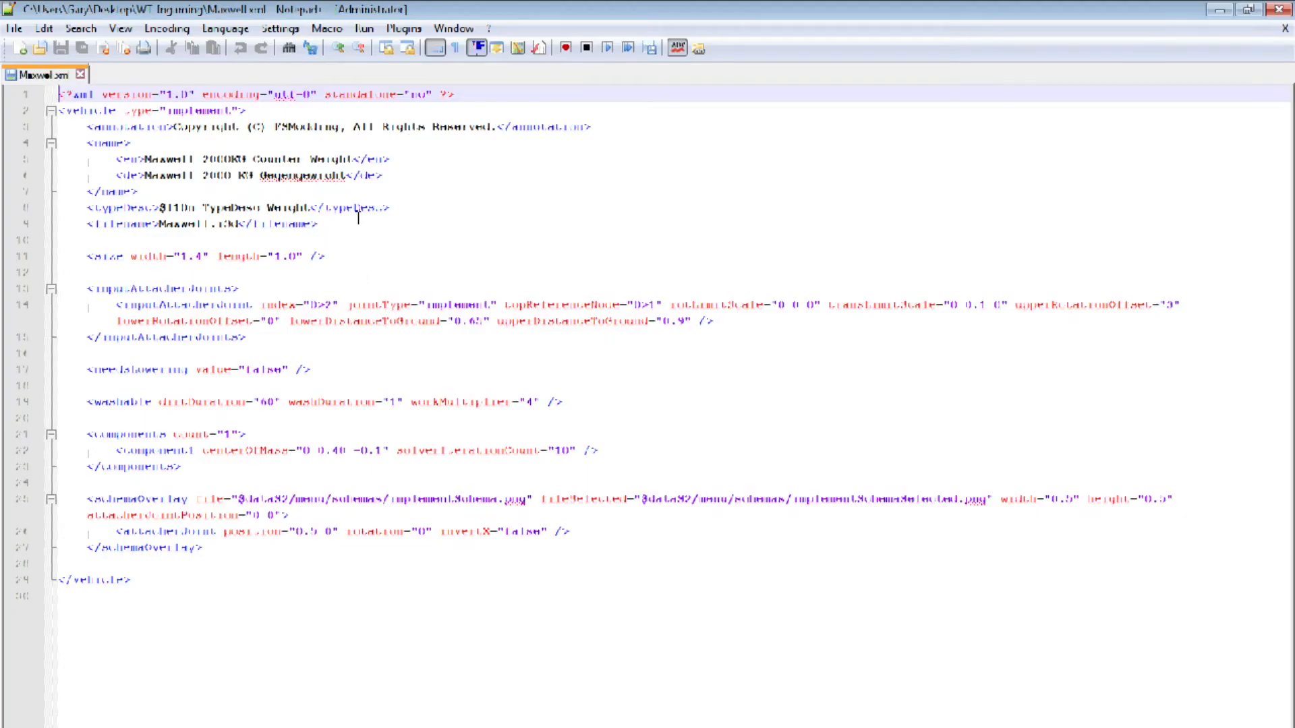
{"action": "left_click", "coordinate": [211, 126]}
{"action": "left_click", "coordinate": [170, 110]}
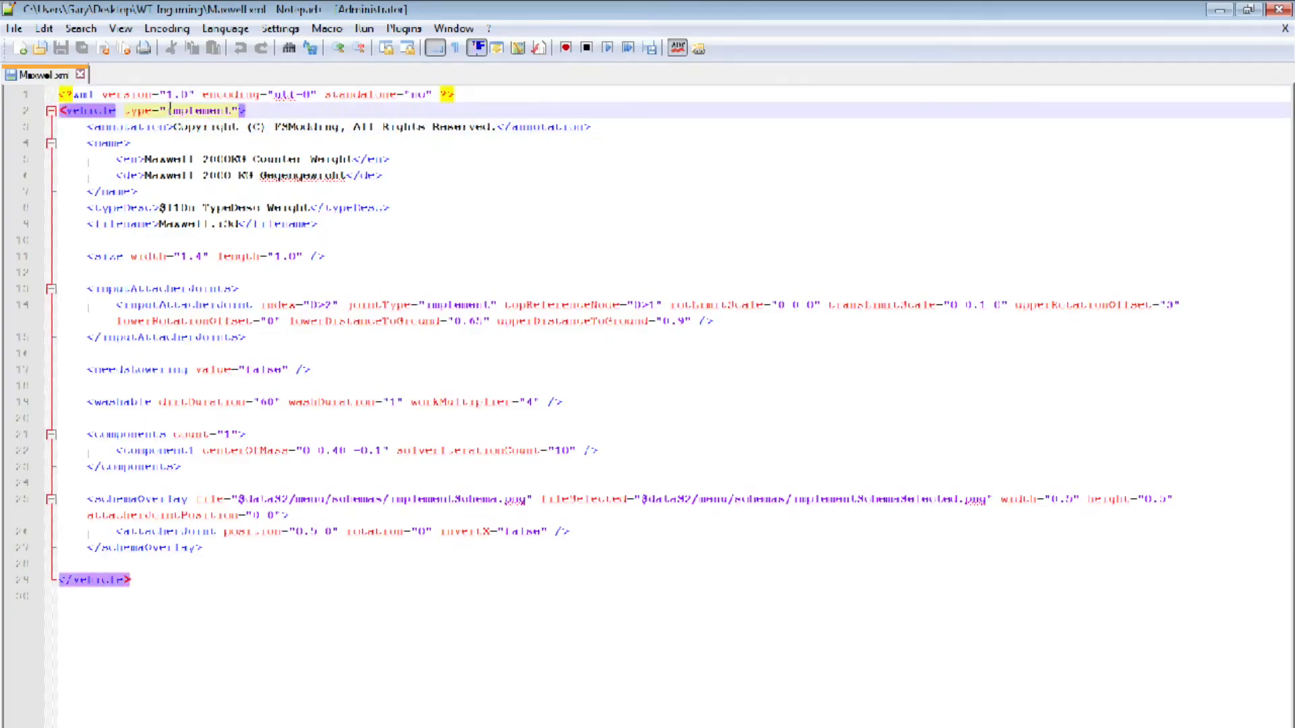
{"action": "left_click_drag", "start_coordinate": [180, 110], "coordinate": [220, 110]}
{"action": "left_click", "coordinate": [221, 109]}
{"action": "left_click", "coordinate": [269, 126]}
{"action": "left_click", "coordinate": [203, 160]}
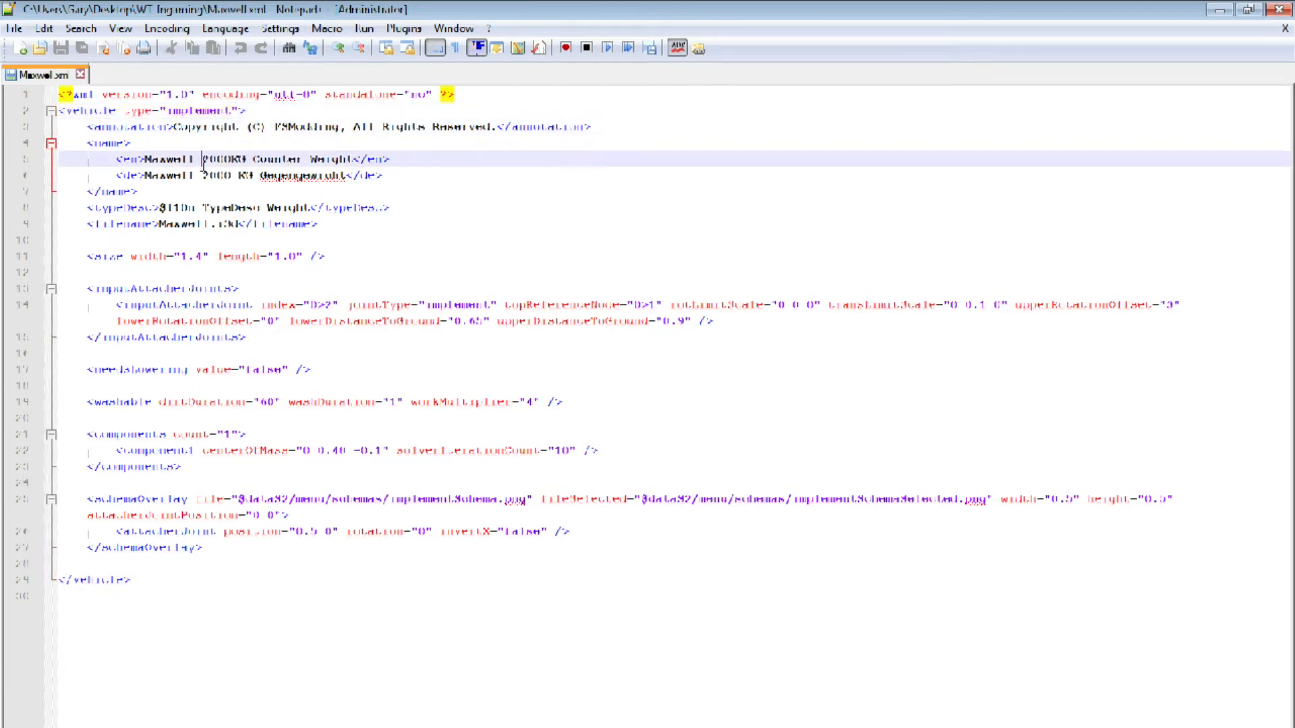
- Replace the English name in the vehicle XML with "Weight Tutorial"
{"action": "left_click_drag", "start_coordinate": [144, 160], "coordinate": [353, 159]}
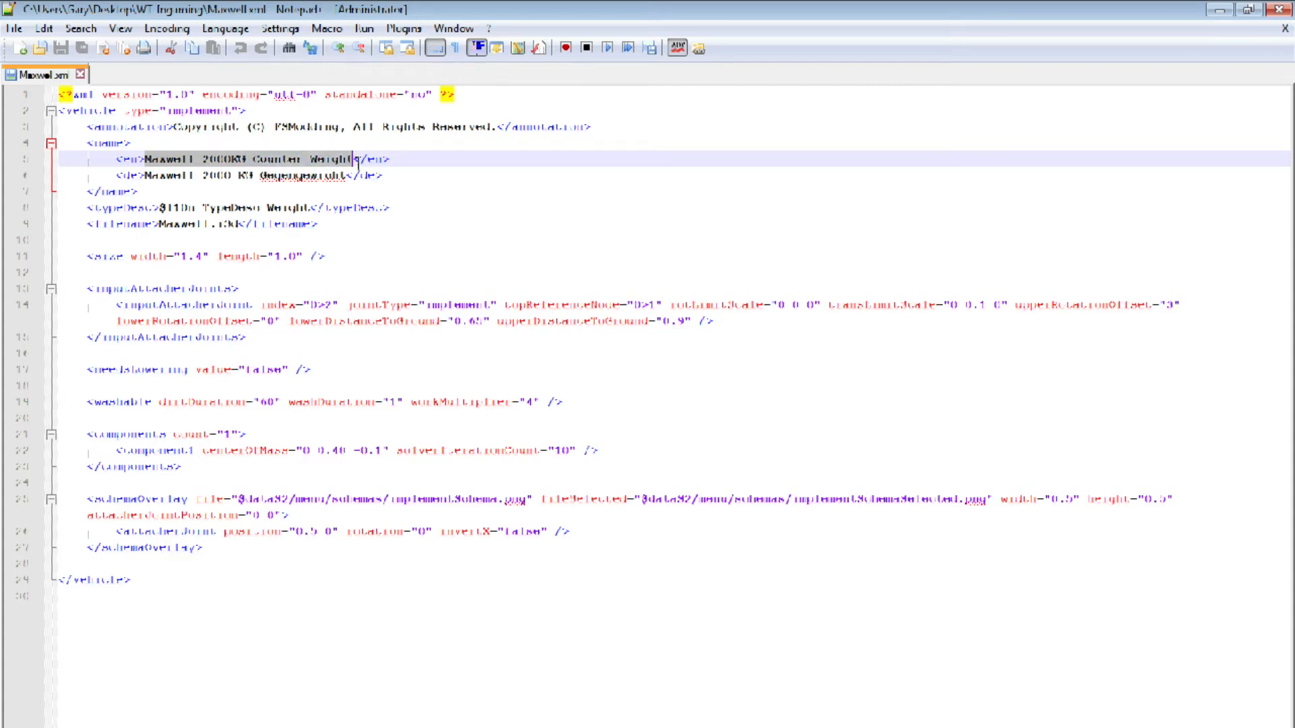
{"action": "type", "text": "Weight, T"}
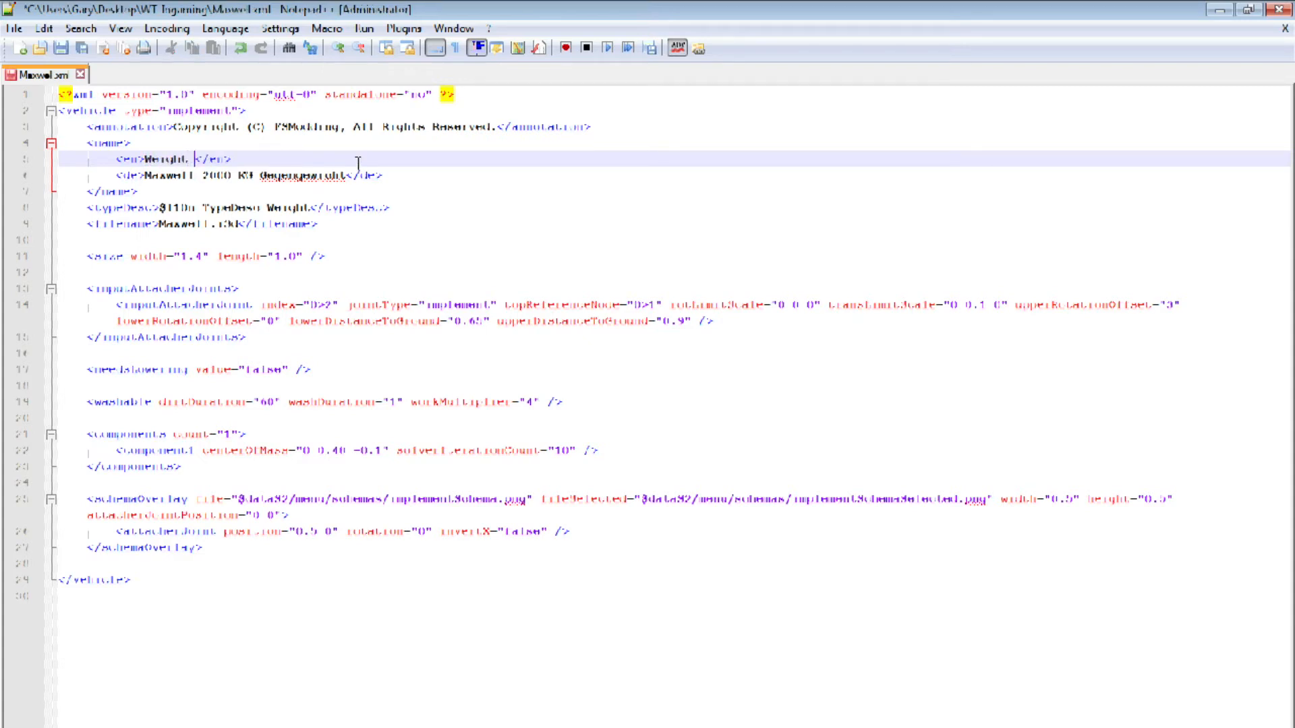
{"action": "type", "text": "witch"}
{"action": "key", "text": "BackSpace"}
{"action": "key", "text": "BackSpace"}
{"action": "key", "text": "BackSpace"}
{"action": "key", "text": "BackSpace"}
{"action": "key", "text": "BackSpace"}
{"action": "key", "text": "BackSpace"}
{"action": "type", "text": "wtorial"}
- Copy the English name "Weight Tutorial" over the German name entry
{"action": "left_click_drag", "start_coordinate": [151, 158], "coordinate": [252, 161]}
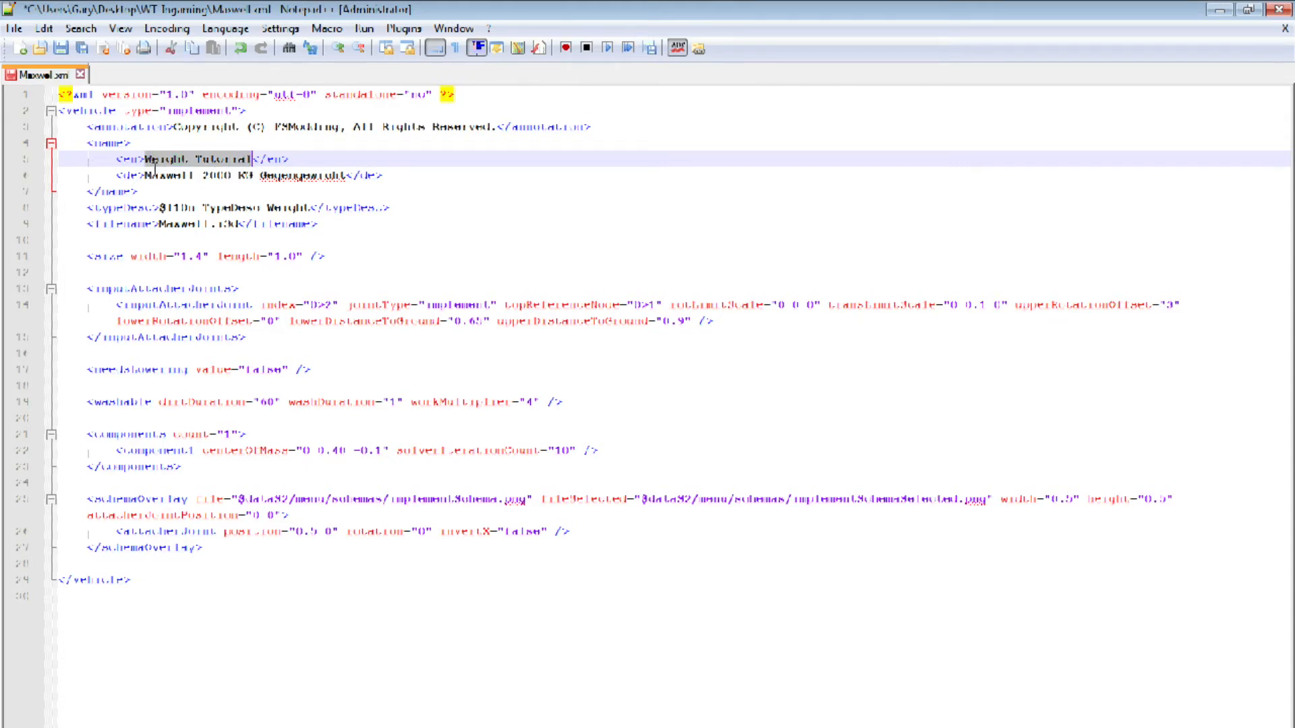
{"action": "left_click_drag", "start_coordinate": [144, 177], "coordinate": [350, 177]}
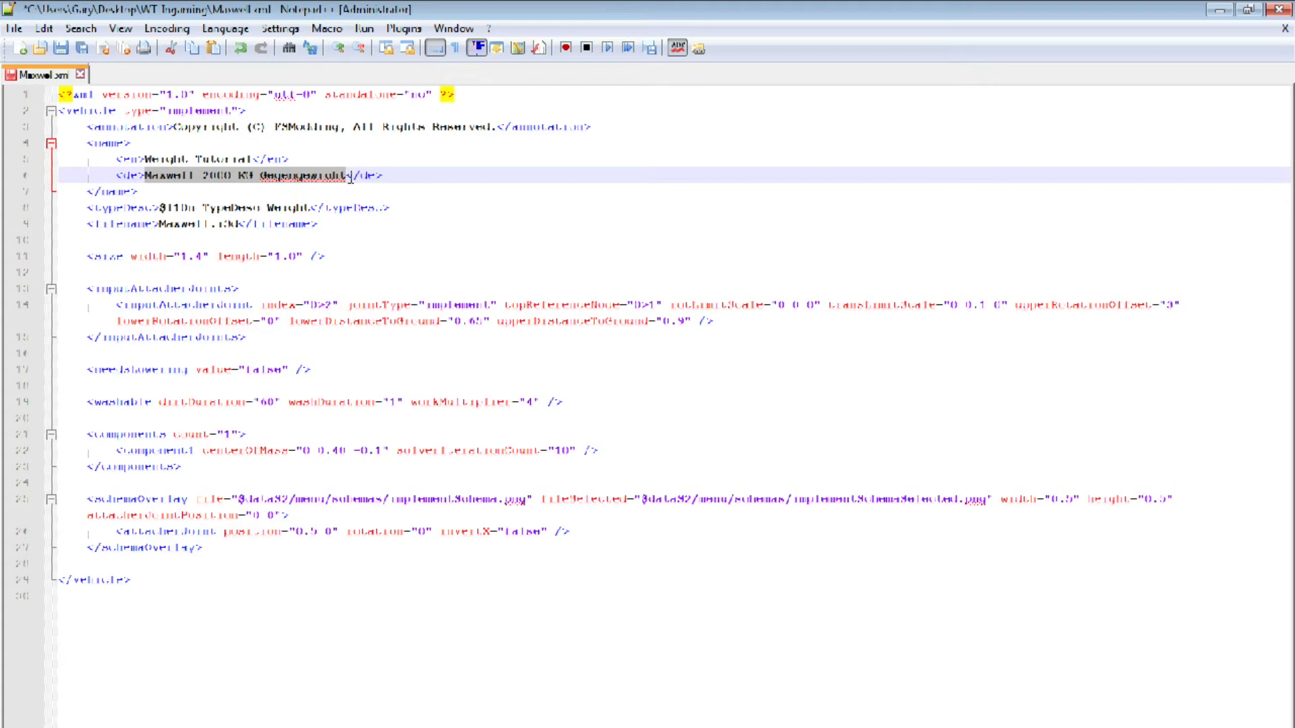
{"action": "key", "text": "ctrl+v"}
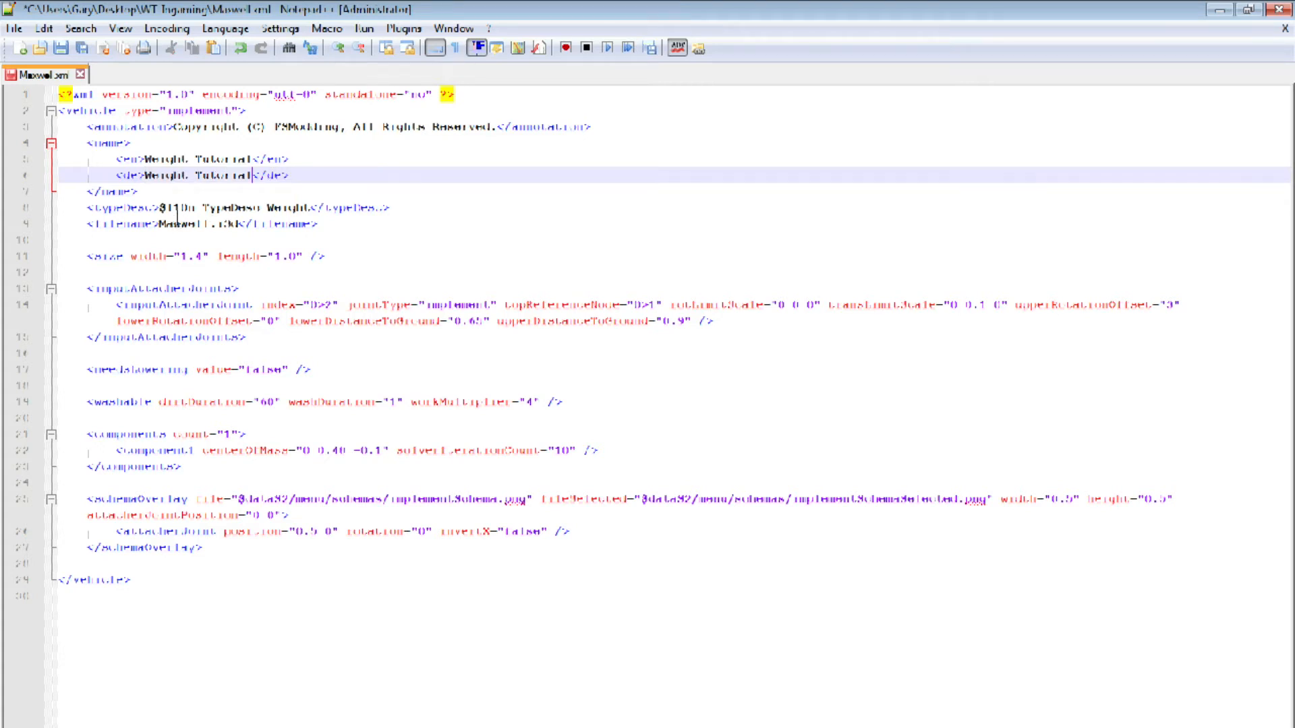
- Check the i3d file name in the WT_Ingaming folder and set the XML filename entry to weight.i3d
{"action": "left_click", "coordinate": [203, 208]}
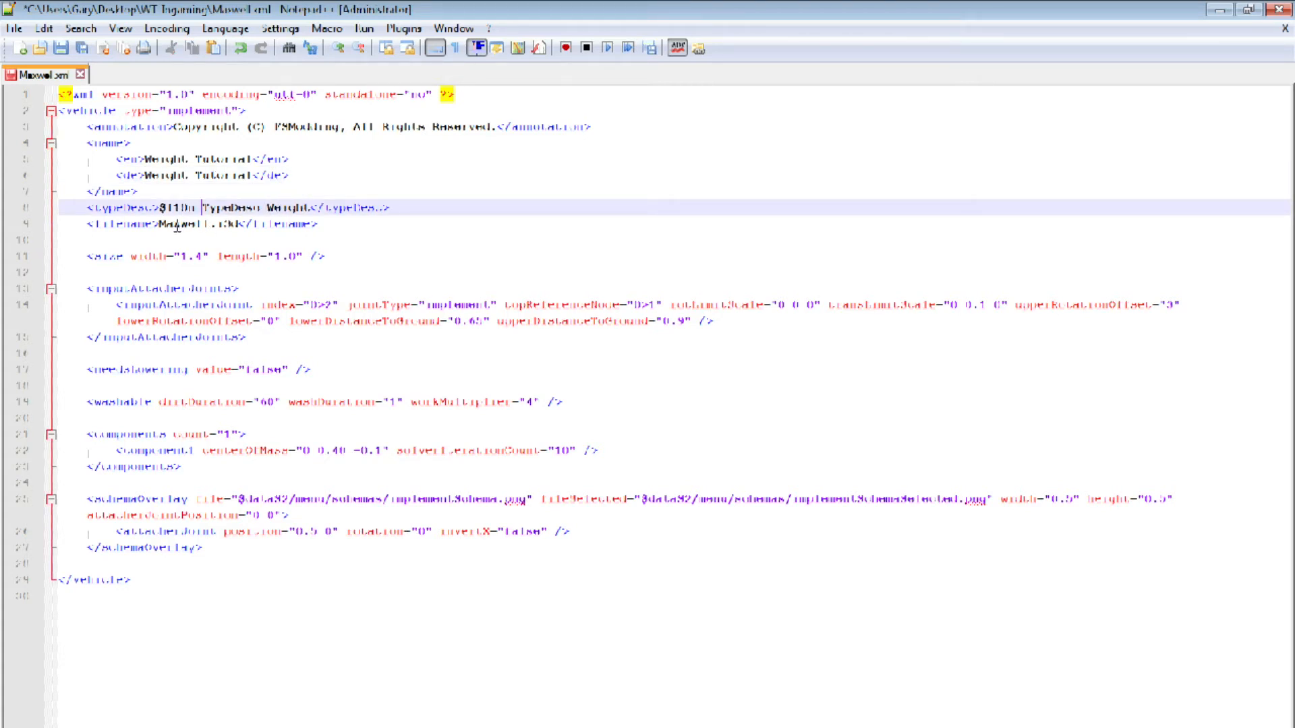
{"action": "left_click", "coordinate": [176, 225]}
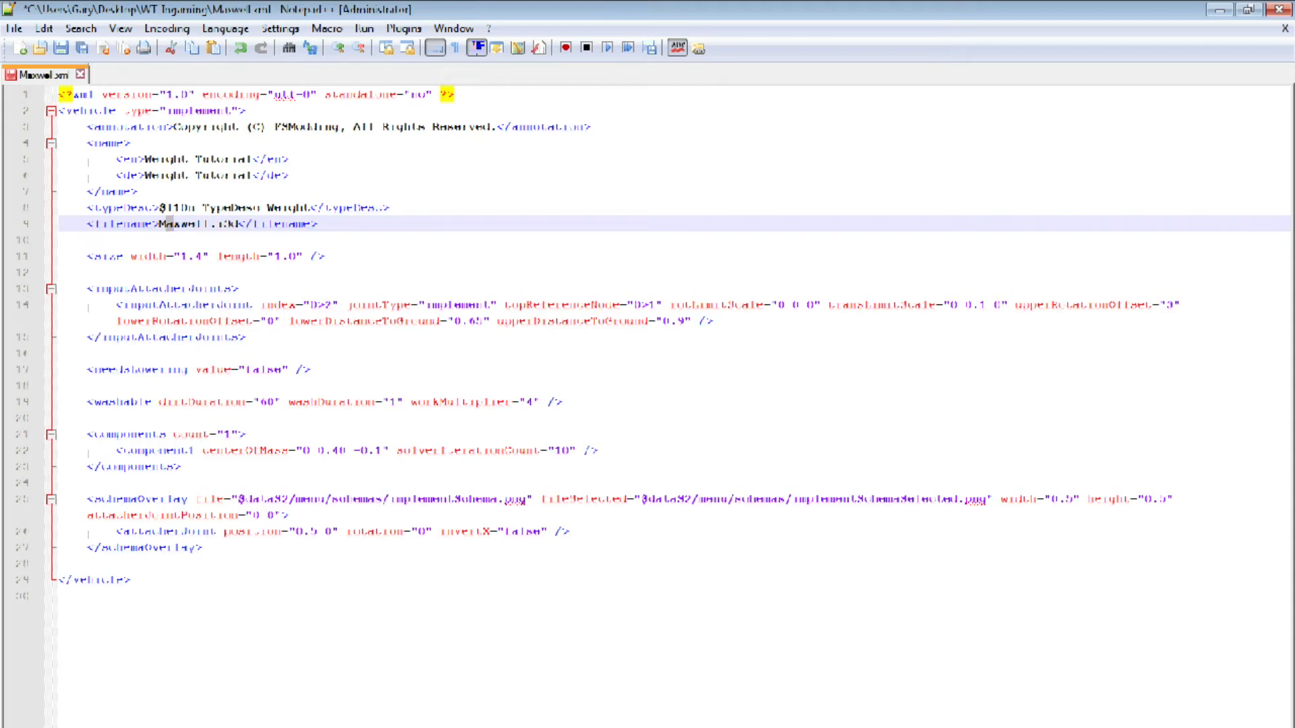
{"action": "key", "text": "alt+Tab"}
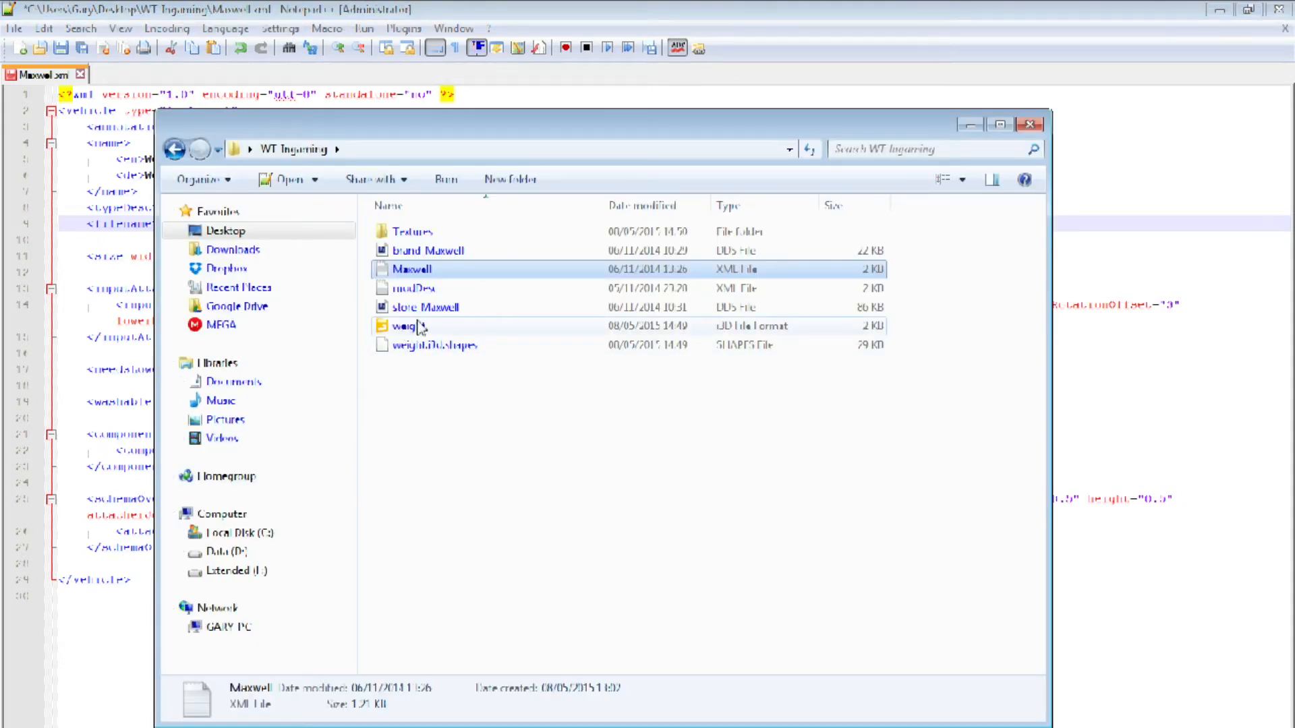
{"action": "left_click", "coordinate": [132, 229]}
{"action": "left_click_drag", "start_coordinate": [160, 225], "coordinate": [204, 226]}
{"action": "type", "text": "weight.i3d</filename>"}
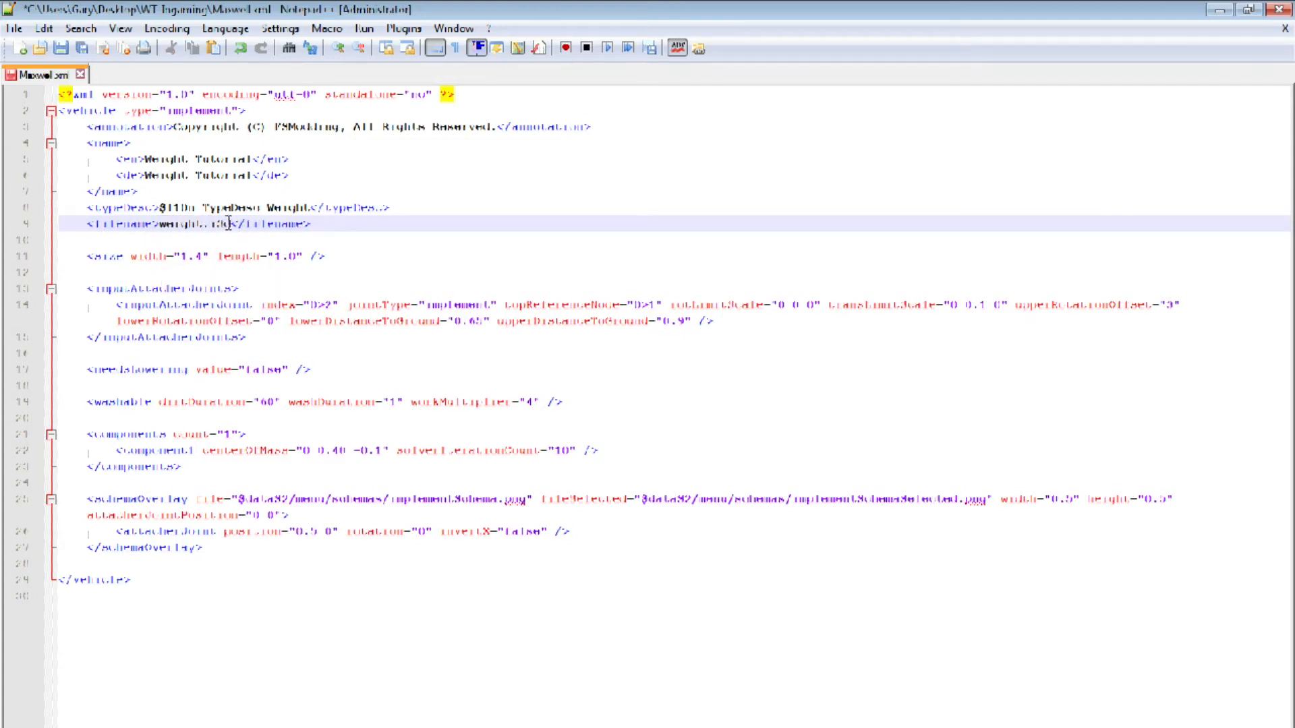
- Switch to GIANTS Editor and create a cube primitive in the weight scene as a size reference
{"action": "left_click", "coordinate": [193, 255]}
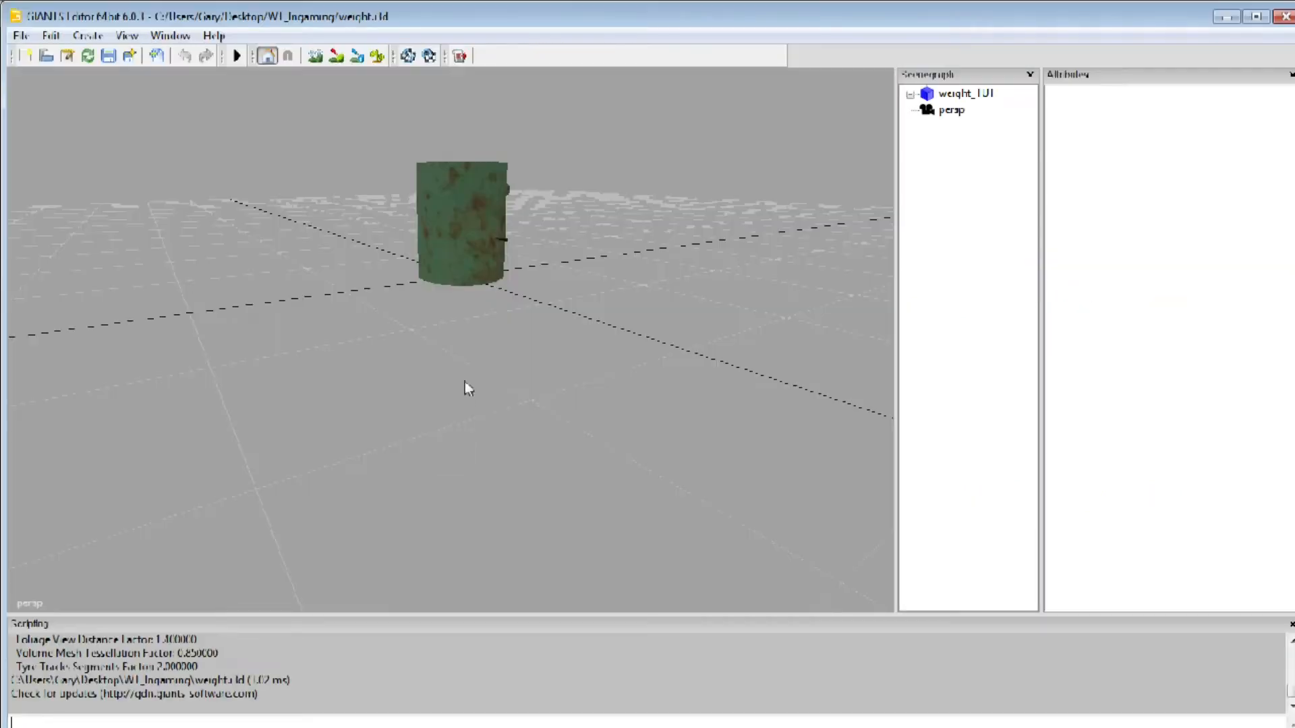
{"action": "right_click_drag", "start_coordinate": [464, 381], "coordinate": [589, 477], "text": "alt"}
{"action": "left_click_drag", "start_coordinate": [589, 476], "coordinate": [607, 464], "text": "alt"}
{"action": "middle_click_drag", "start_coordinate": [606, 464], "coordinate": [571, 432], "text": "alt"}
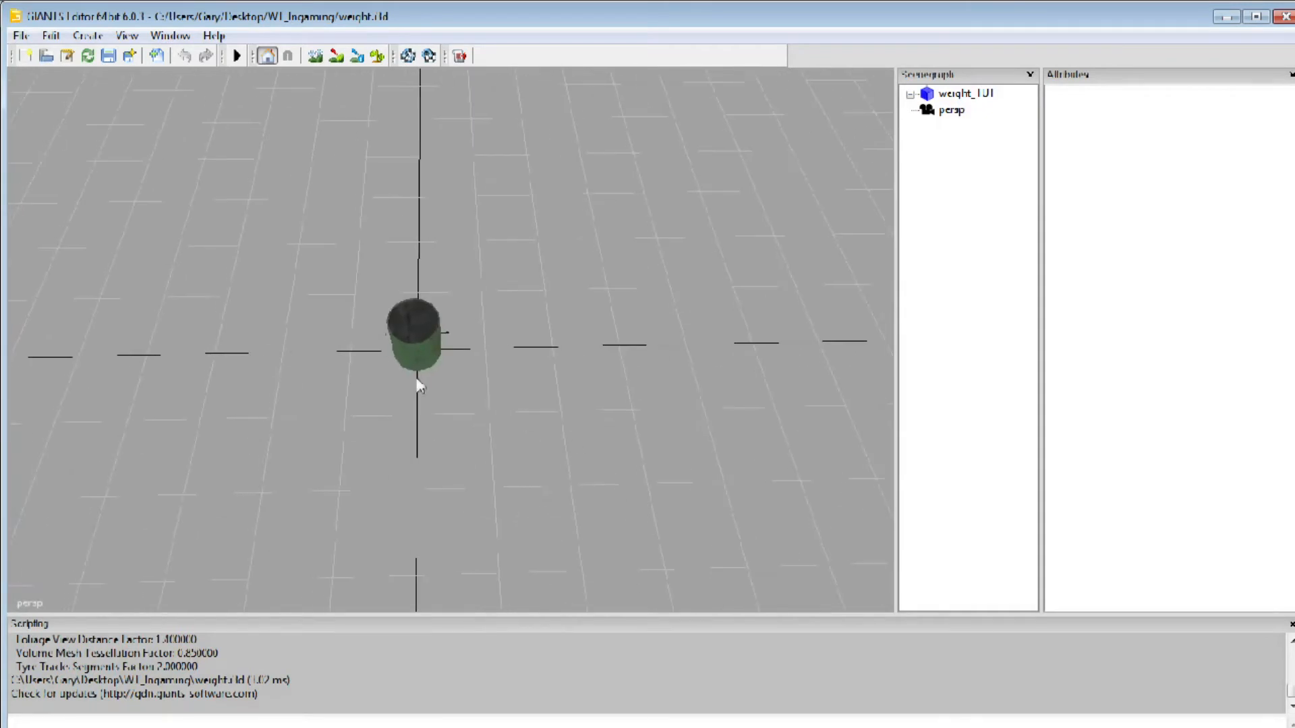
{"action": "left_click", "coordinate": [87, 35]}
{"action": "mouse_move", "coordinate": [131, 177]}
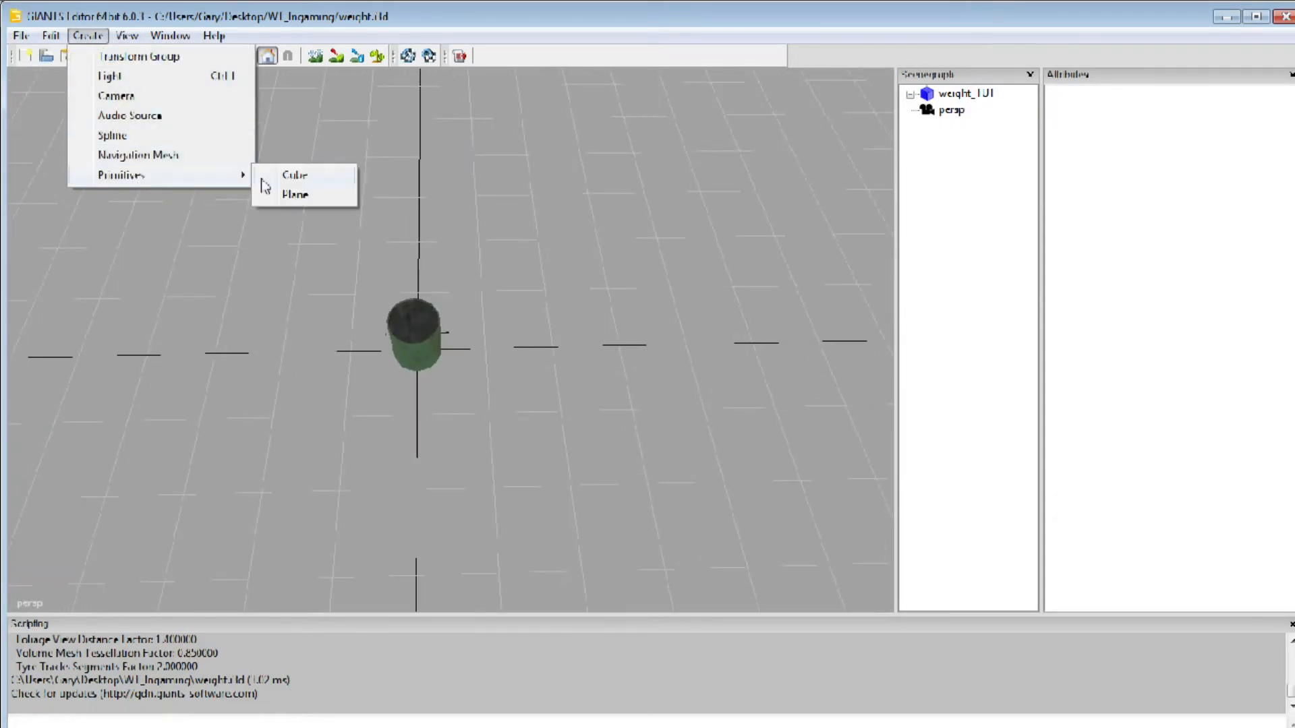
{"action": "left_click", "coordinate": [295, 175]}
{"action": "left_click_drag", "start_coordinate": [309, 228], "coordinate": [292, 327], "text": "alt"}
{"action": "middle_click_drag", "start_coordinate": [293, 327], "coordinate": [281, 378], "text": "alt"}
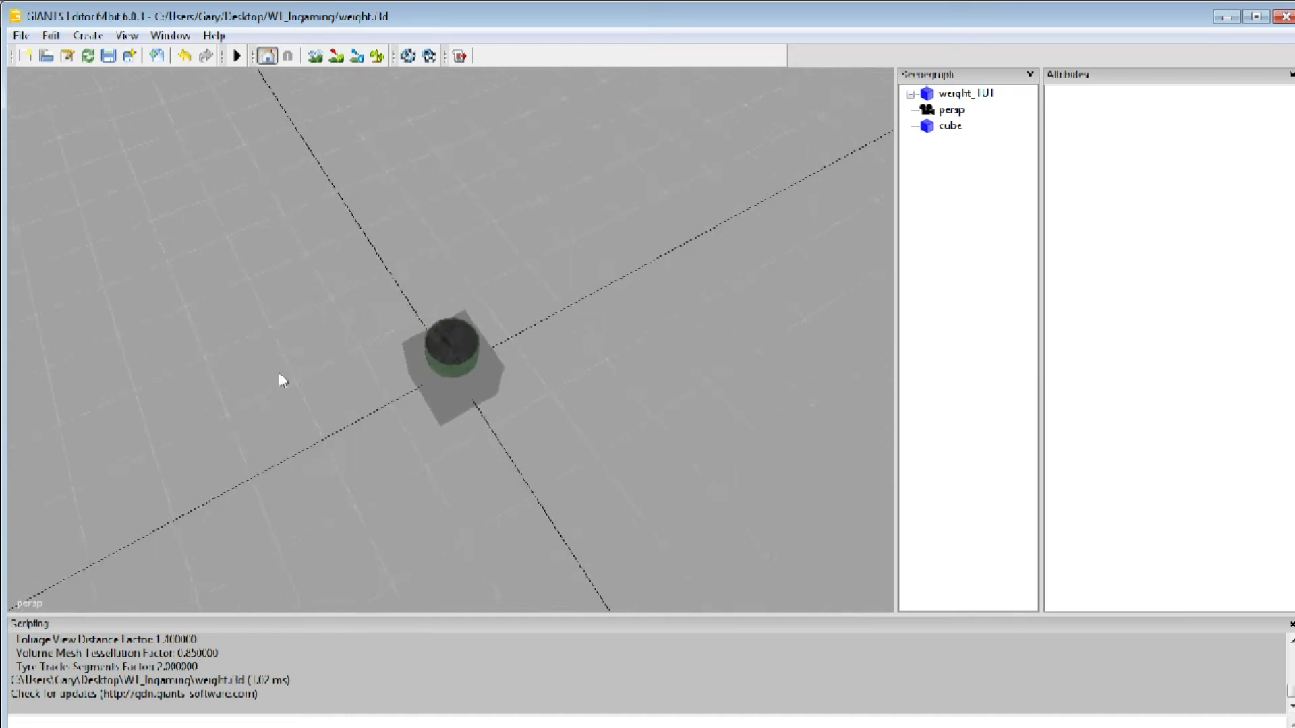
- Compare the weight's footprint with the reference cube from several angles, and delete the cube
{"action": "right_click_drag", "start_coordinate": [280, 378], "coordinate": [398, 405], "text": "alt"}
{"action": "left_click_drag", "start_coordinate": [398, 406], "coordinate": [601, 330], "text": "alt"}
{"action": "middle_click_drag", "start_coordinate": [601, 330], "coordinate": [471, 358], "text": "alt"}
{"action": "right_click_drag", "start_coordinate": [471, 358], "coordinate": [550, 330], "text": "alt"}
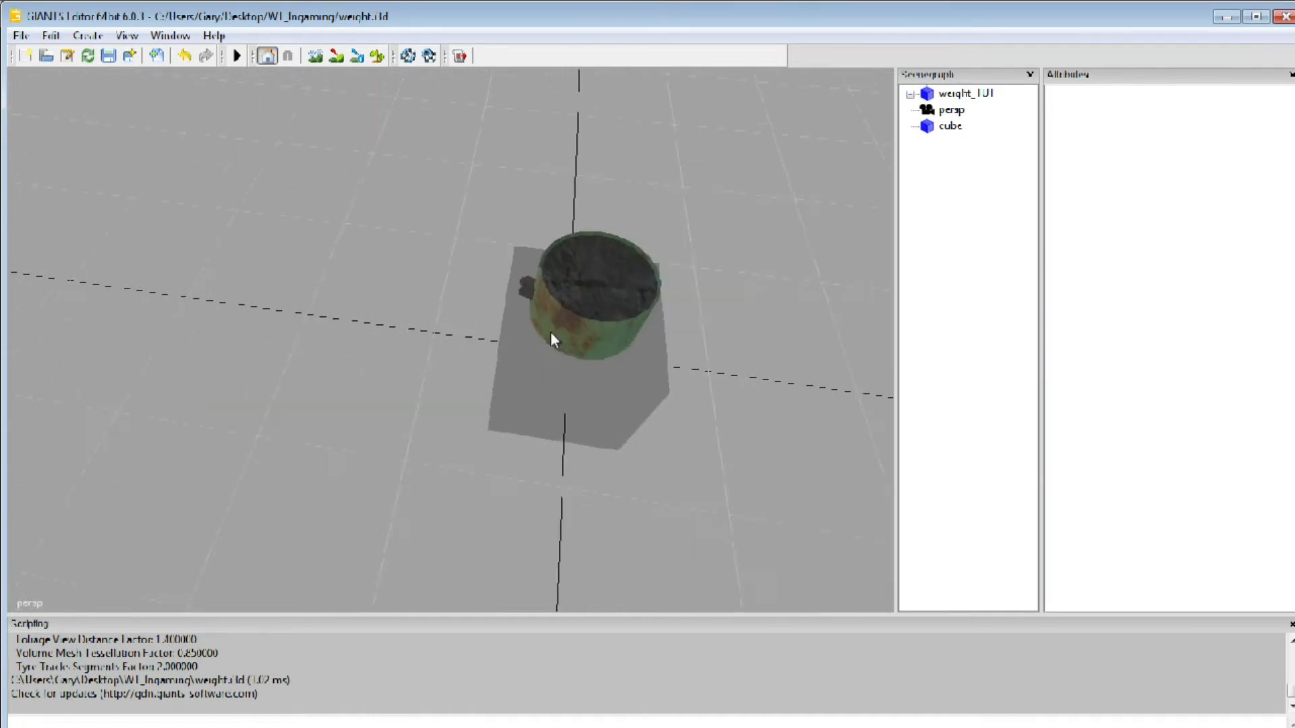
{"action": "middle_click_drag", "start_coordinate": [550, 331], "coordinate": [549, 342], "text": "alt"}
{"action": "left_click_drag", "start_coordinate": [548, 342], "coordinate": [421, 367], "text": "alt"}
{"action": "left_click", "coordinate": [422, 397]}
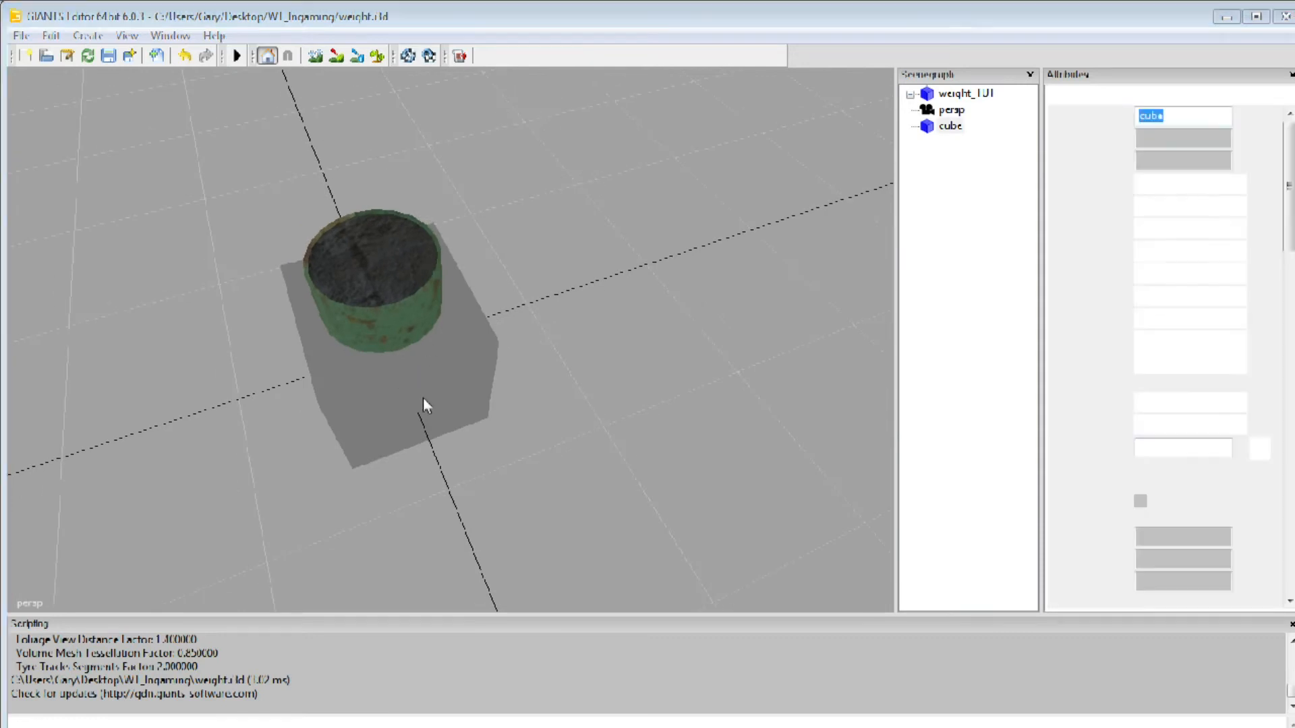
{"action": "key", "text": "Delete"}
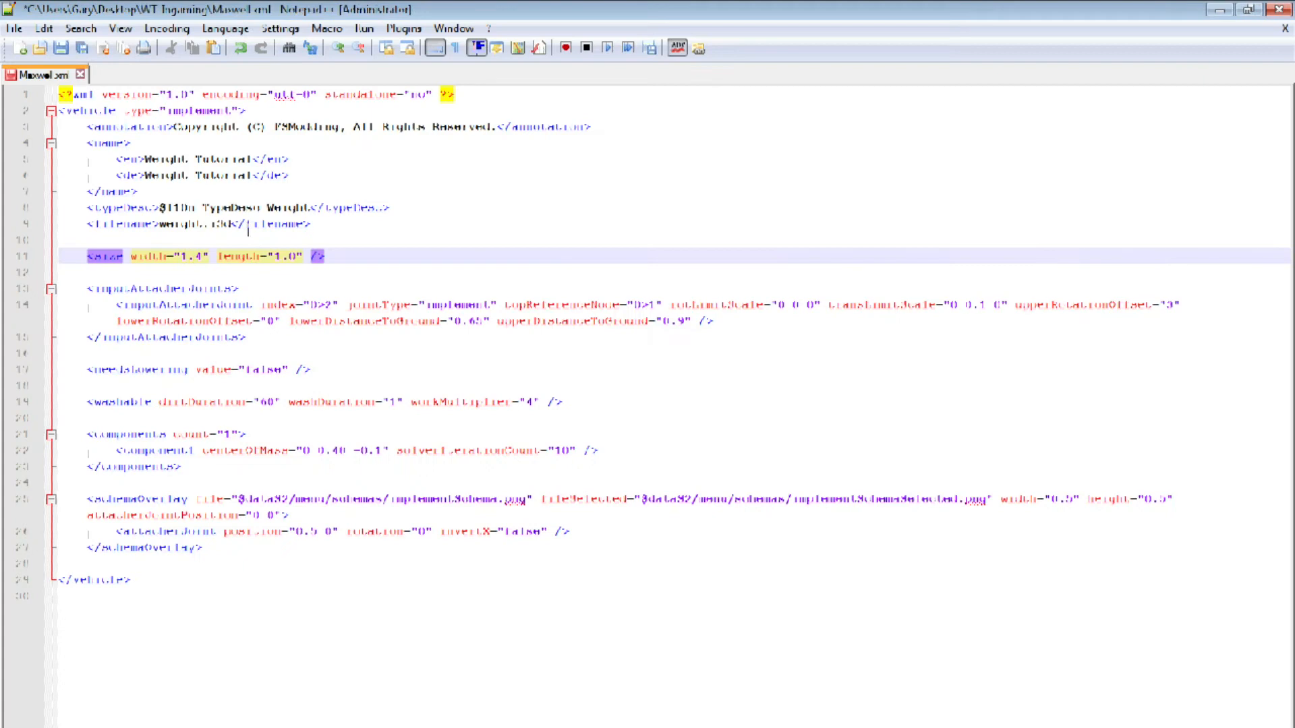
- Set the width in the size entry of the vehicle XML to 1.0
{"action": "double_click", "coordinate": [199, 256]}
{"action": "key", "text": "BackSpace"}
{"action": "key", "text": "BackSpace"}
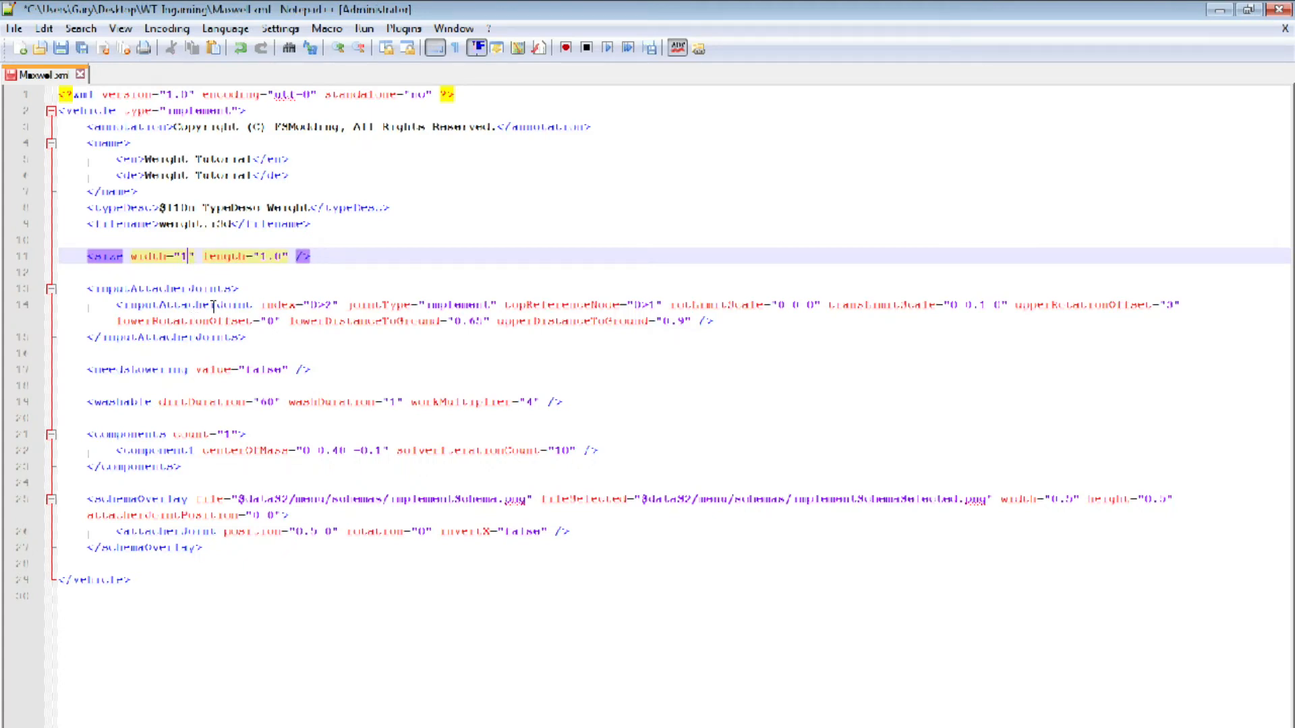
{"action": "type", "text": ".0"}
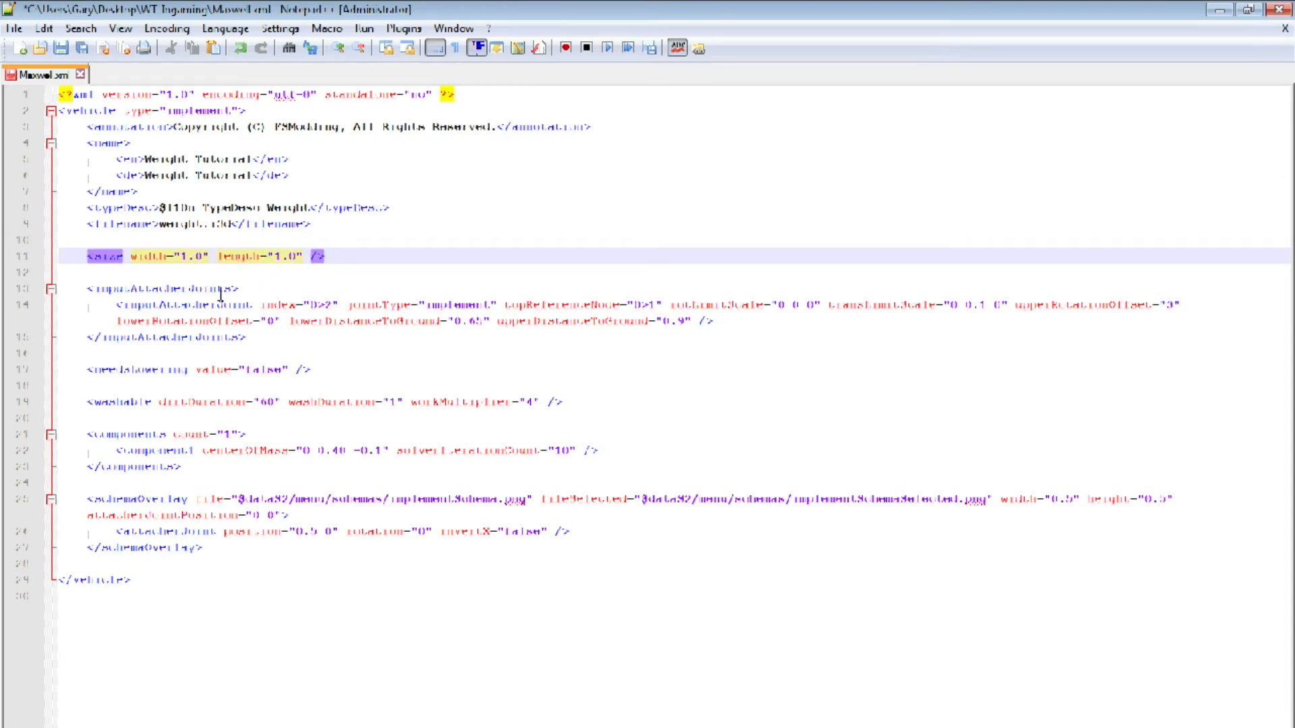
- Comment out the washable line by enclosing it in <!-- and -->
{"action": "left_click", "coordinate": [88, 402]}
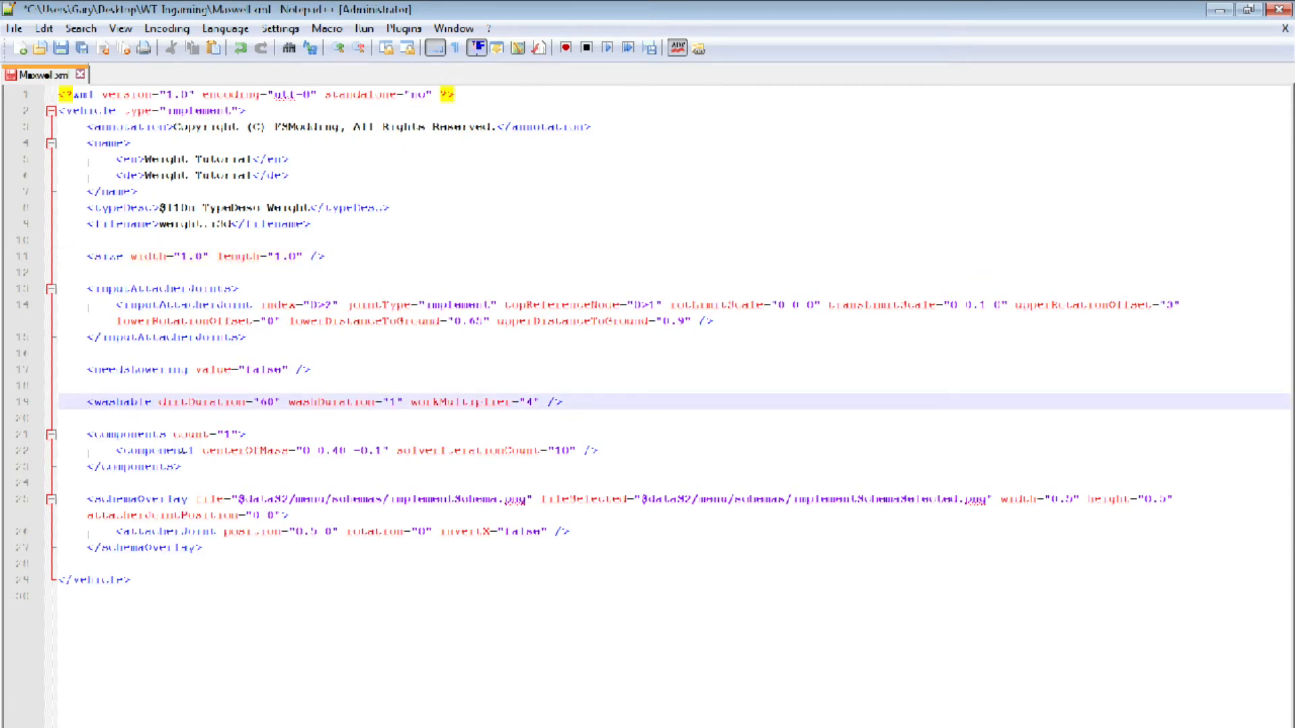
{"action": "type", "text": "<!"}
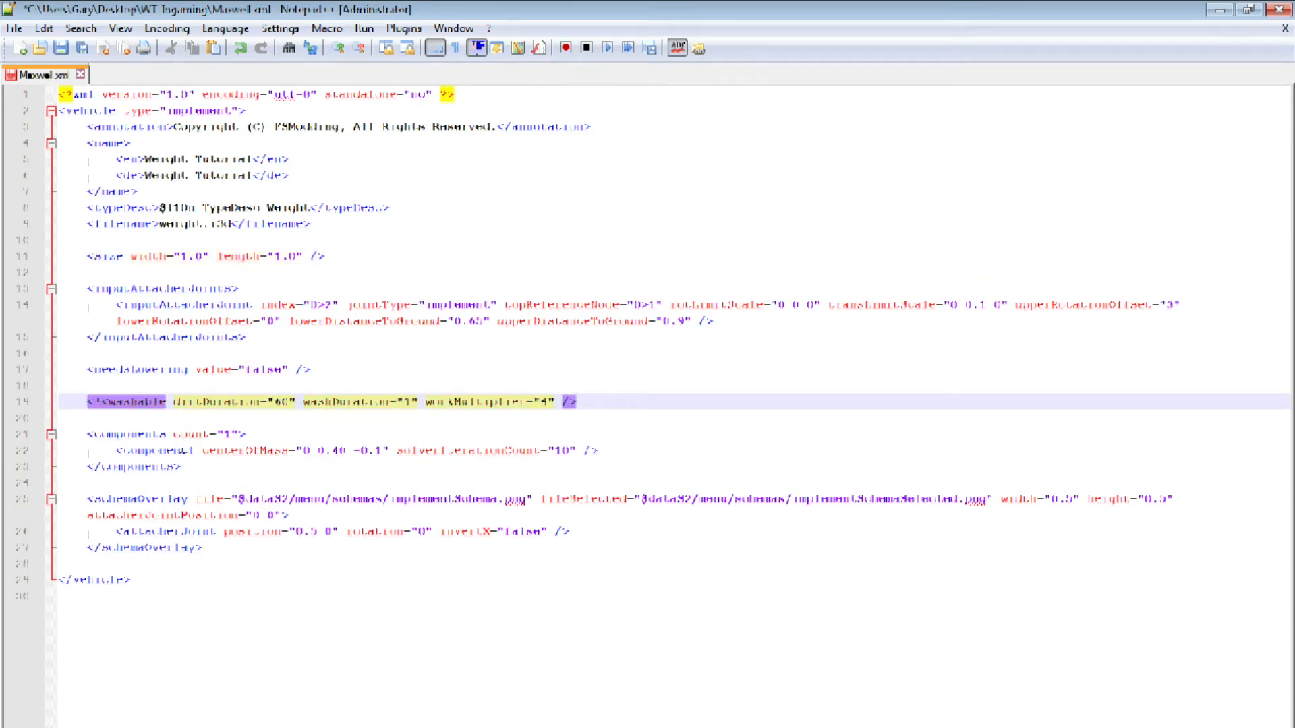
{"action": "type", "text": "--"}
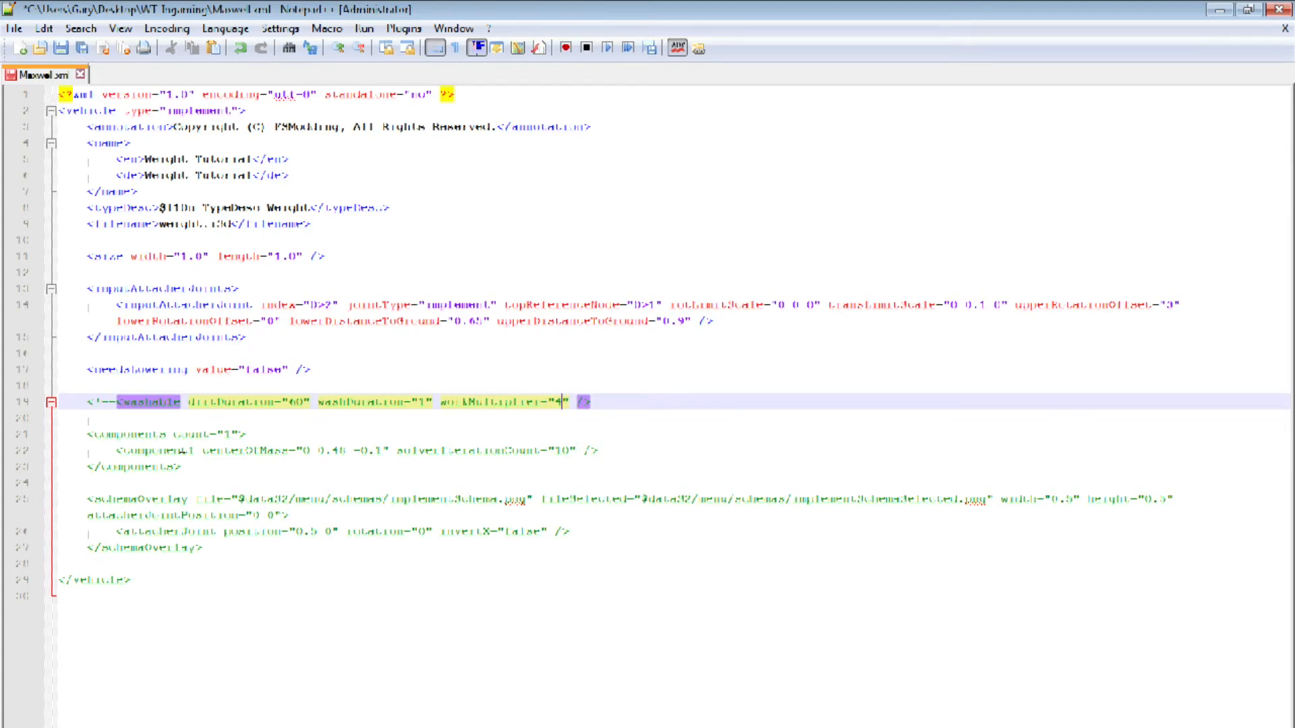
{"action": "type", "text": "->"}
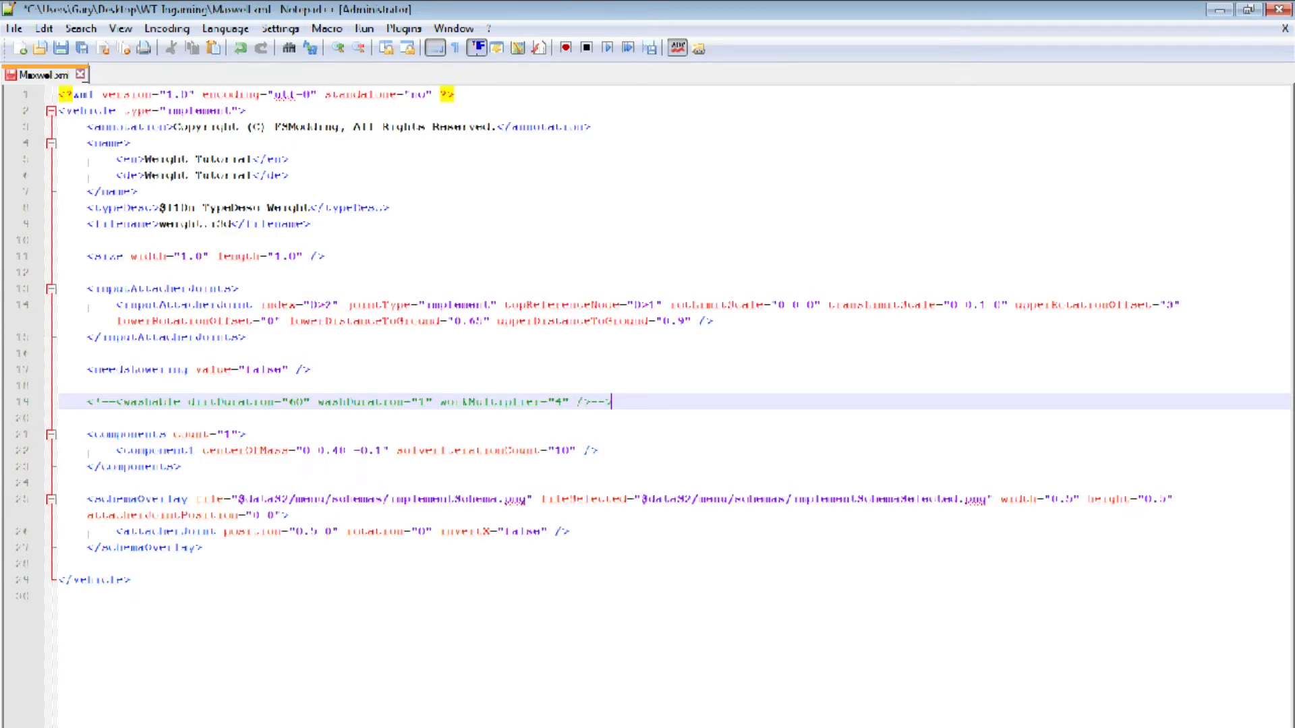
- Look up the index path of bottom_Hitch in GIANTS Editor and set the inputAttacherJoint index in the vehicle XML to 0>1
{"action": "left_click", "coordinate": [171, 289]}
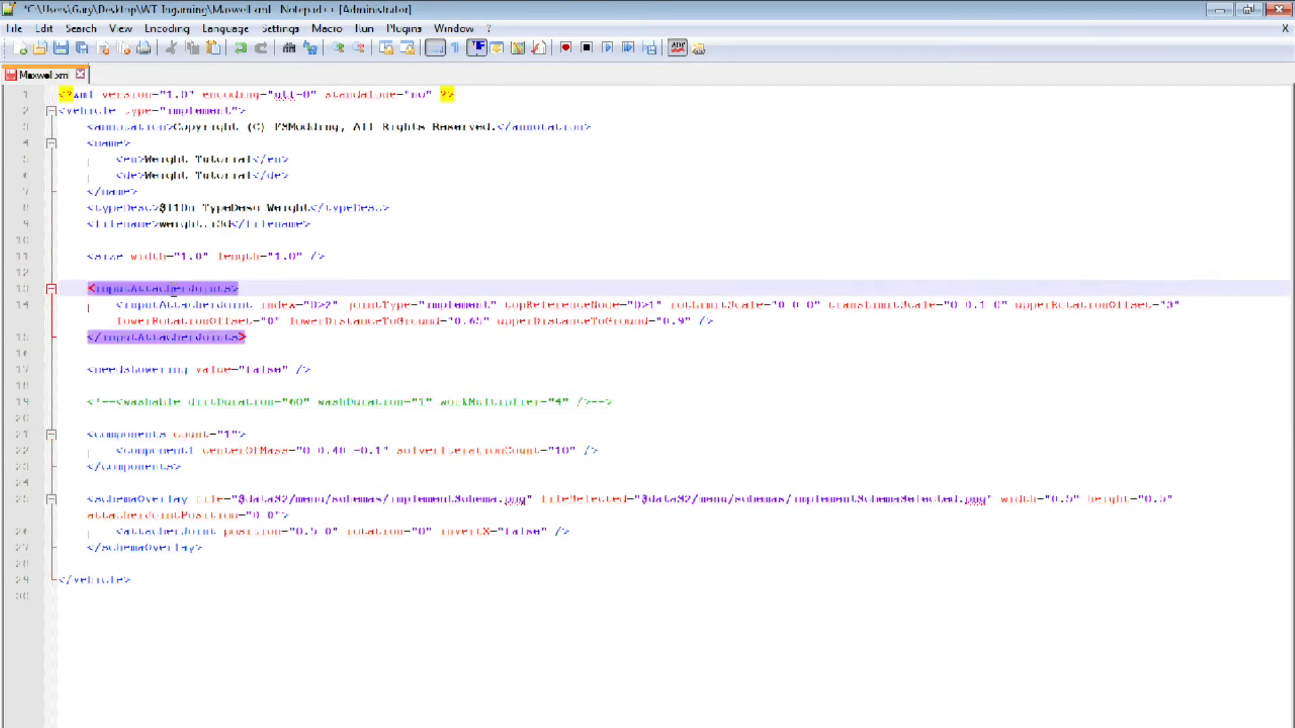
{"action": "left_click", "coordinate": [185, 308]}
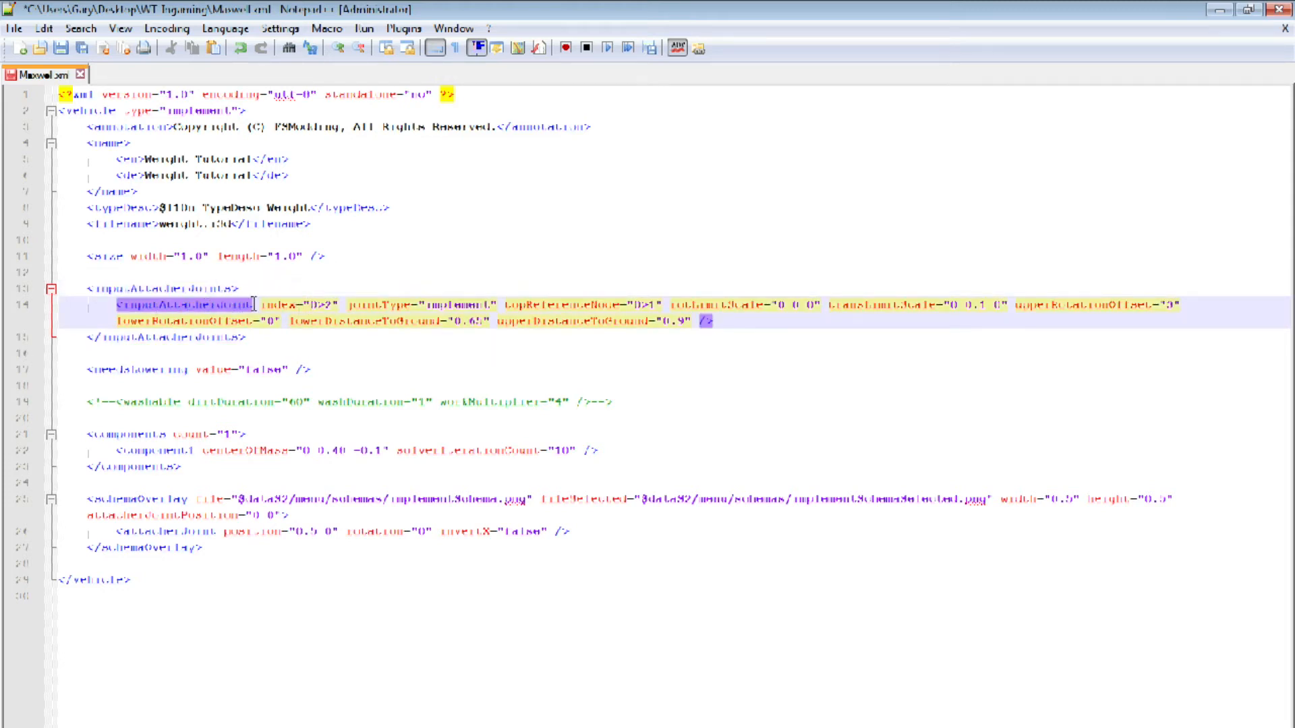
{"action": "double_click", "coordinate": [314, 305]}
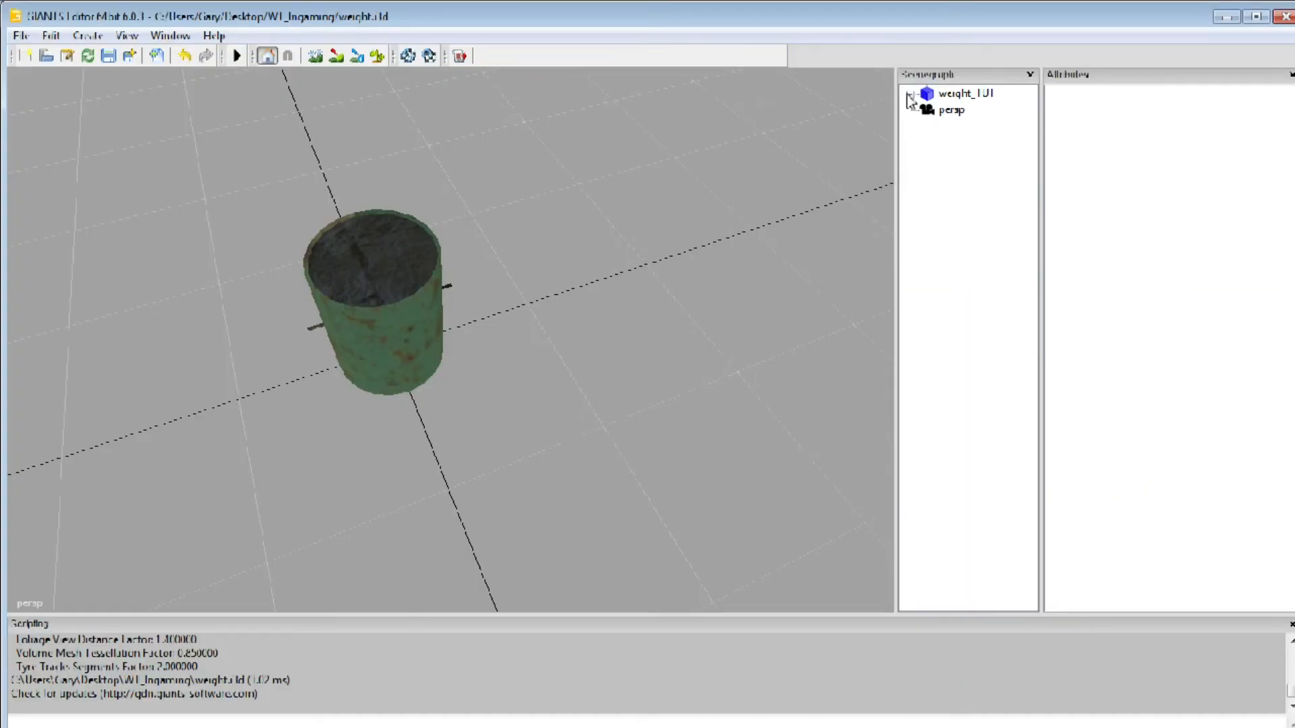
{"action": "left_click", "coordinate": [910, 96]}
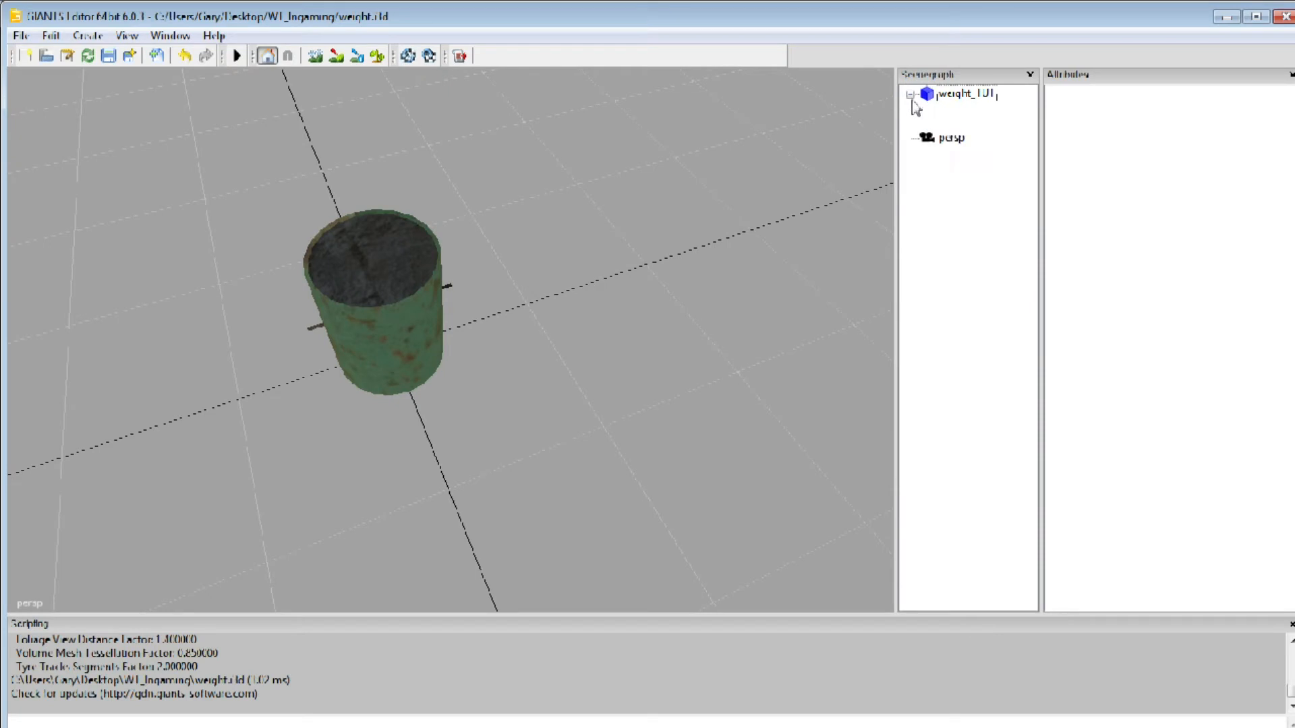
{"action": "left_click", "coordinate": [967, 127]}
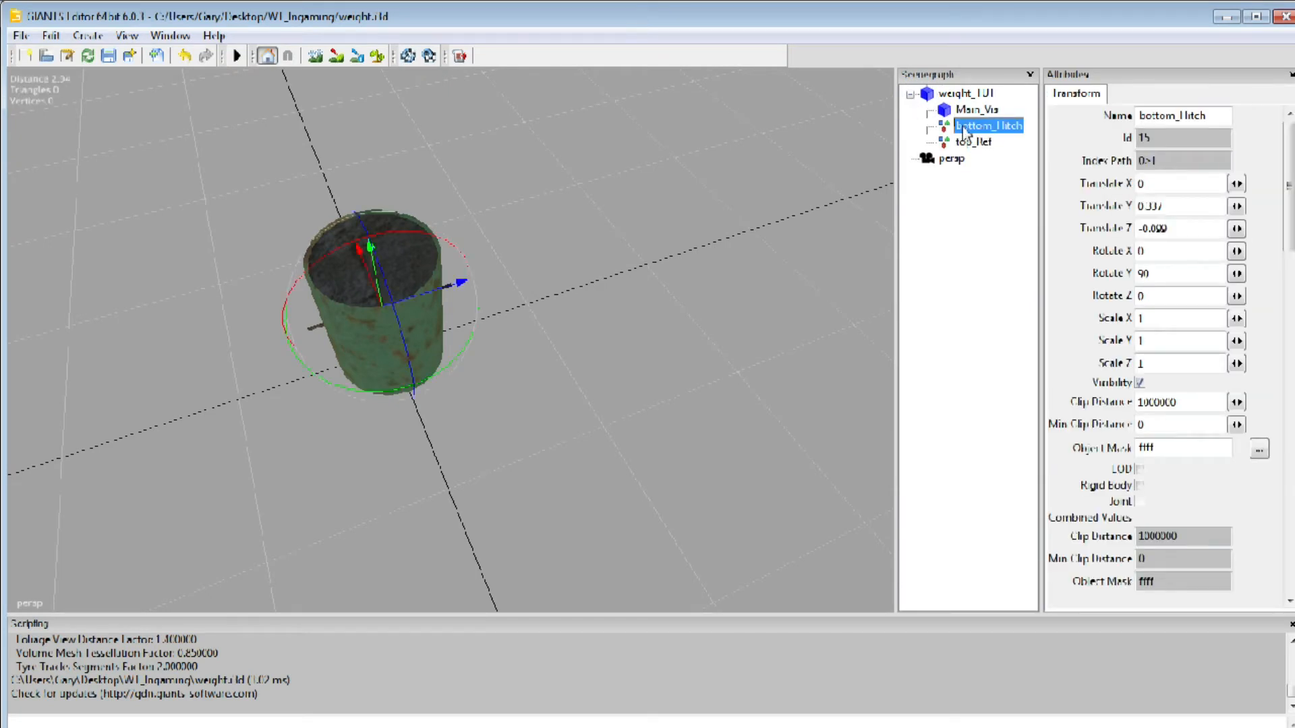
{"action": "double_click", "coordinate": [1154, 161]}
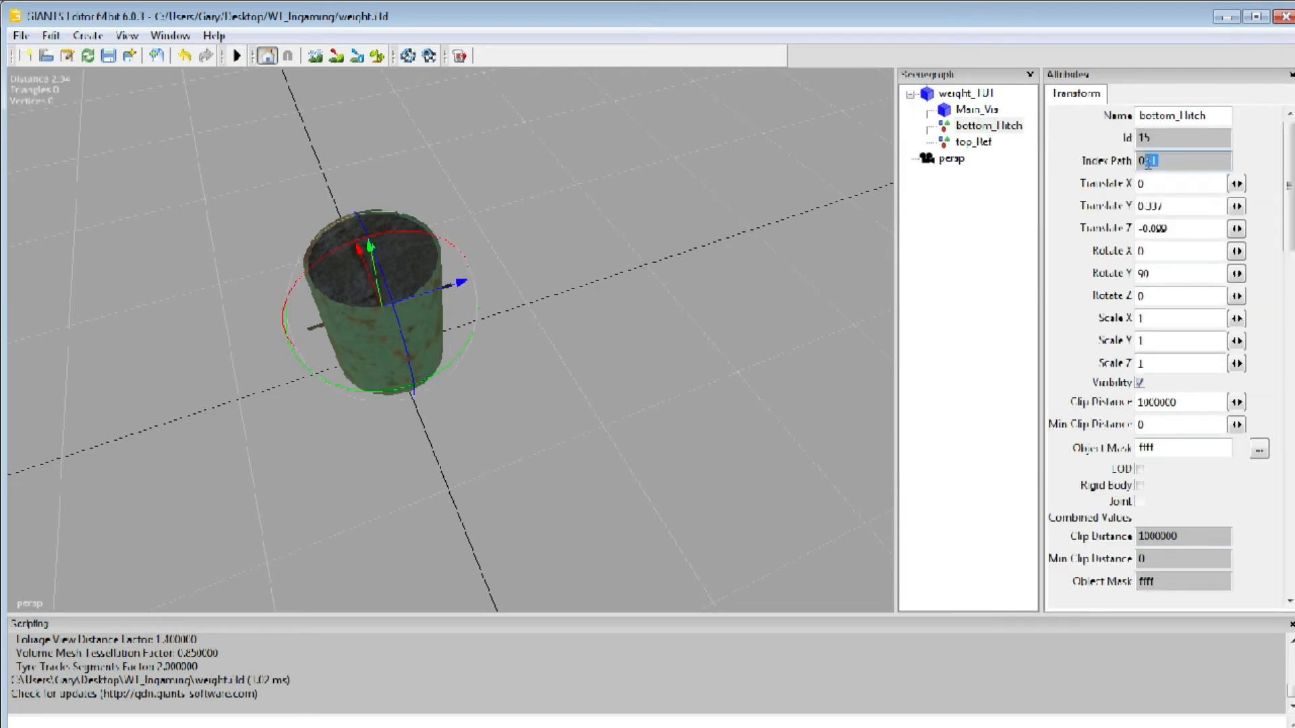
{"action": "left_click", "coordinate": [1159, 160]}
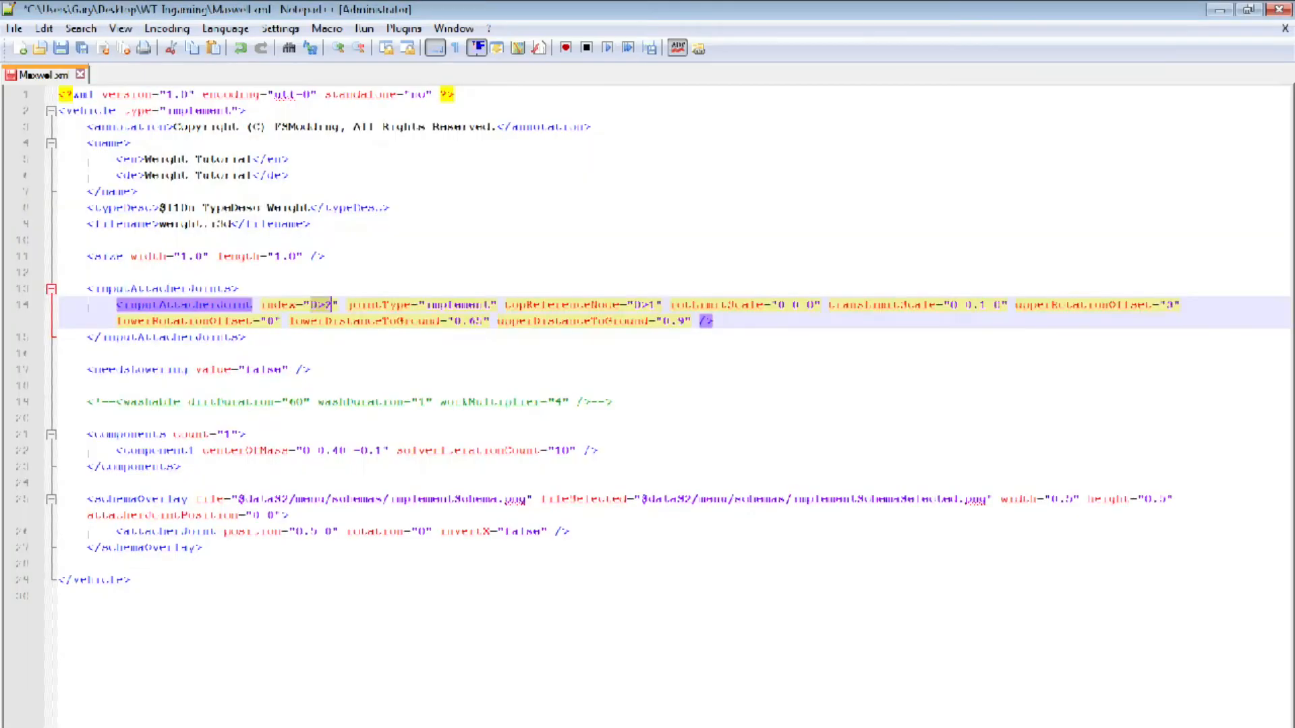
{"action": "left_click", "coordinate": [331, 303]}
{"action": "key", "text": "BackSpace"}
{"action": "type", "text": "1"}
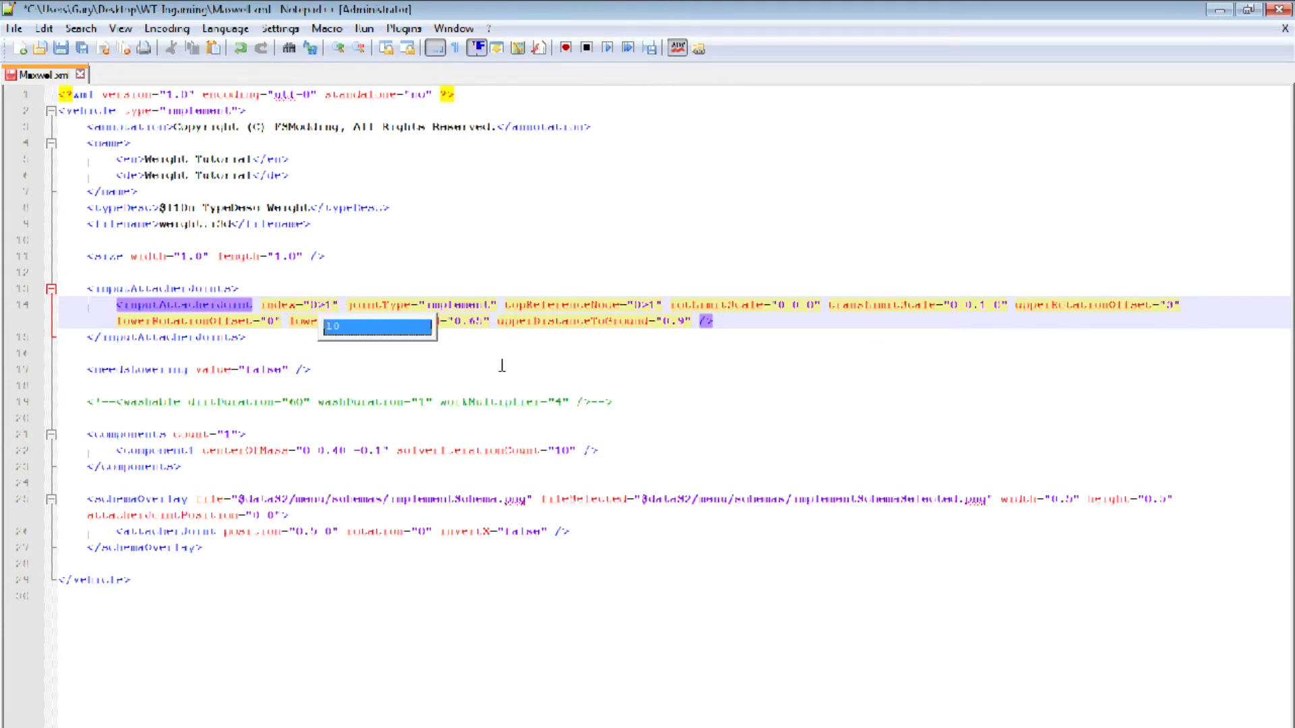
- Look up the index path of top_Ref in GIANTS Editor and set topReferenceNode in the vehicle XML to 0>2
{"action": "left_click", "coordinate": [507, 307]}
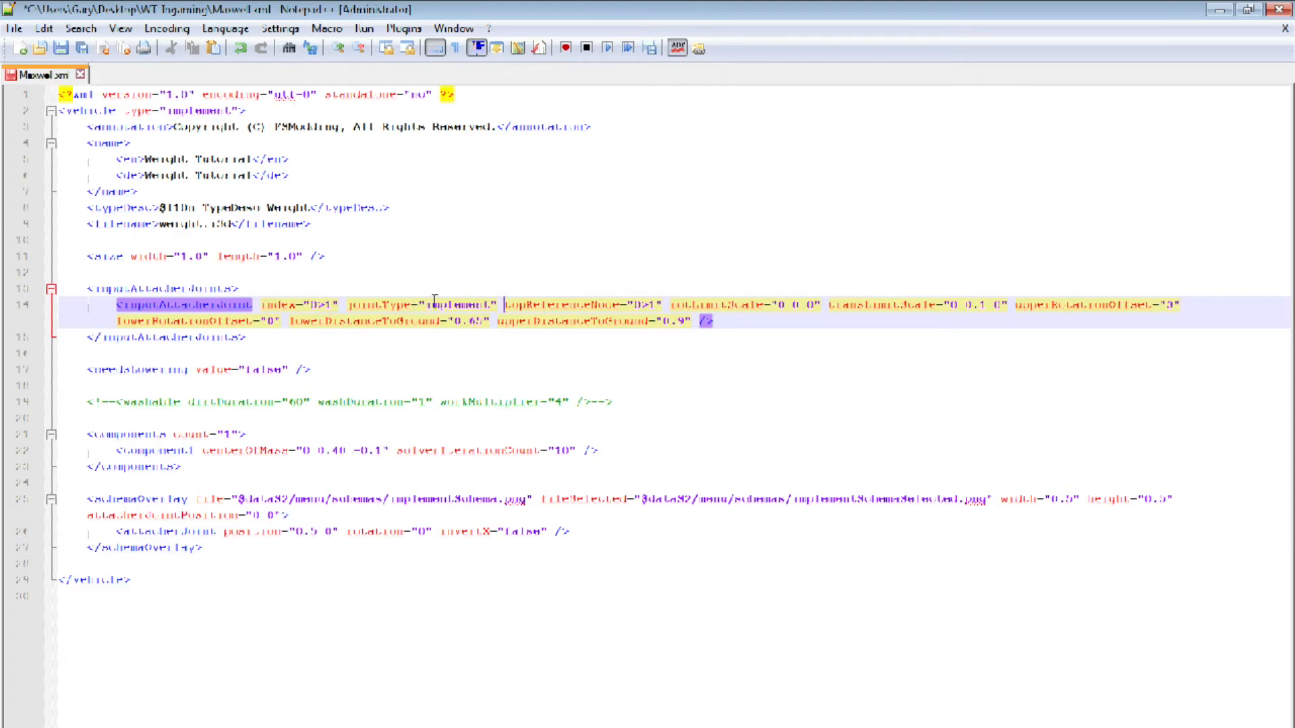
{"action": "left_click_drag", "start_coordinate": [540, 305], "coordinate": [582, 305]}
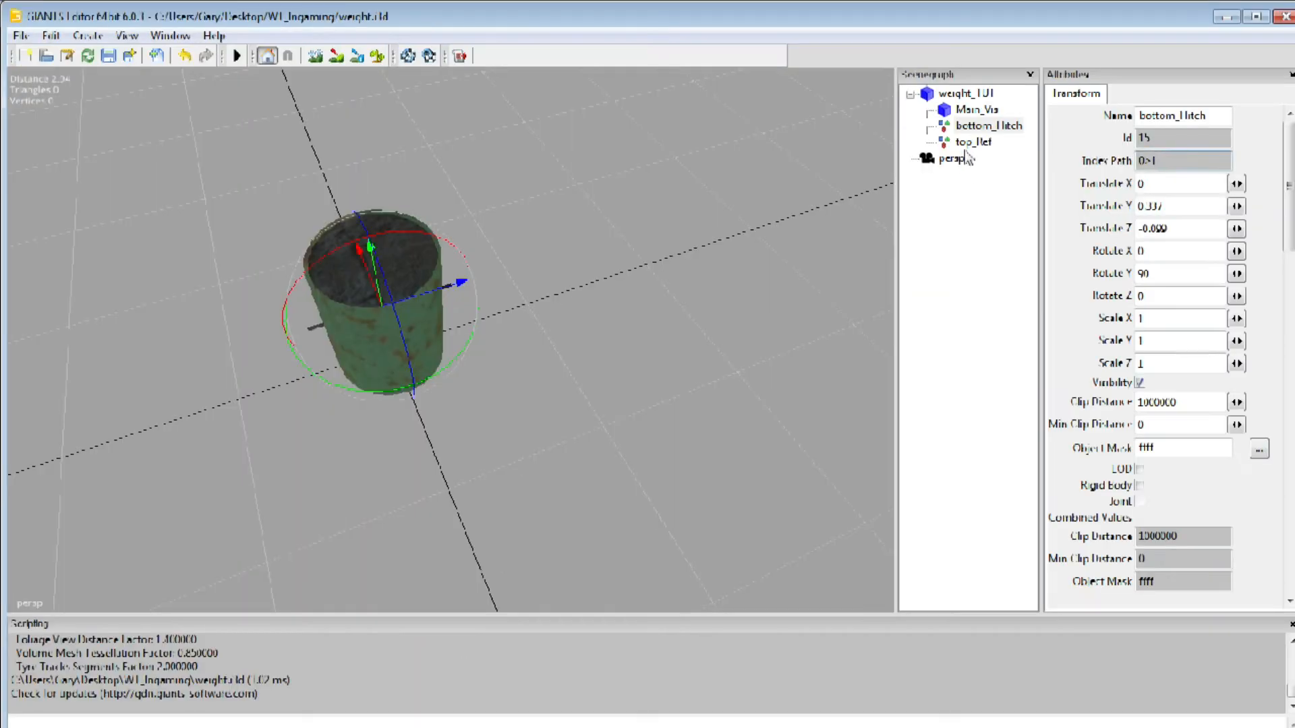
{"action": "left_click", "coordinate": [972, 143]}
{"action": "double_click", "coordinate": [1154, 159]}
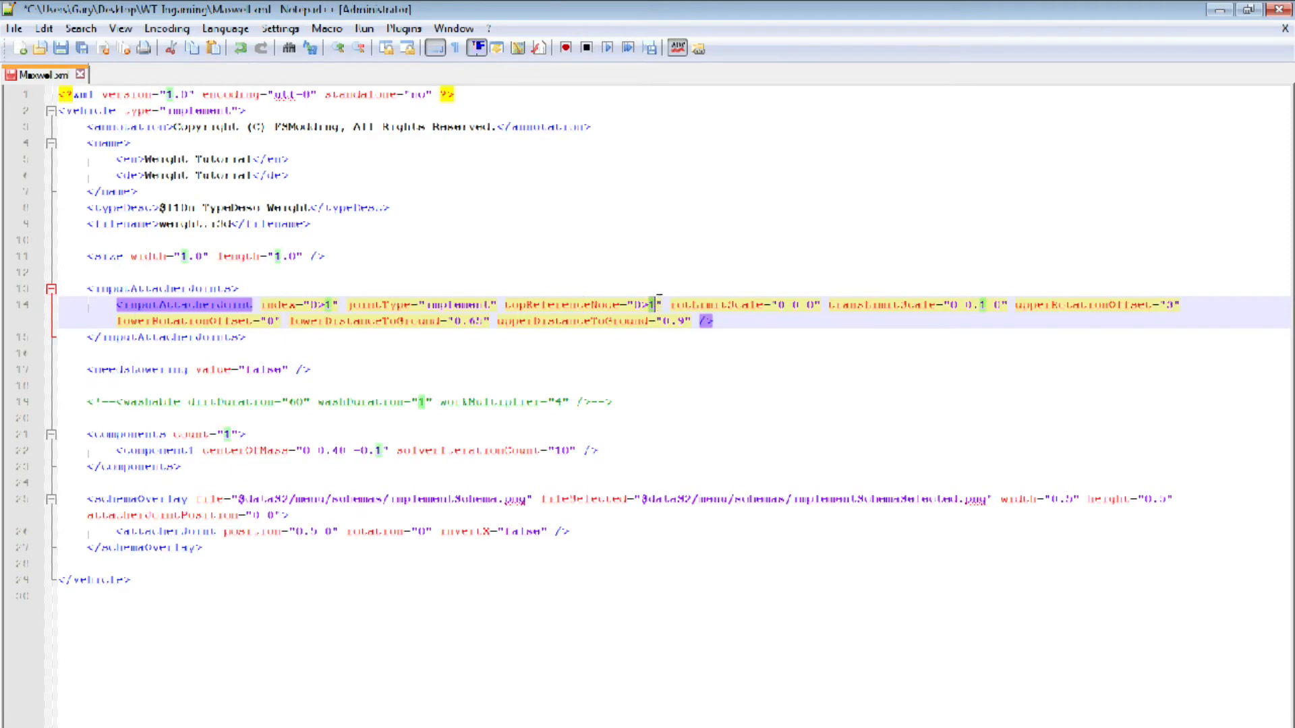
{"action": "type", "text": "2"}
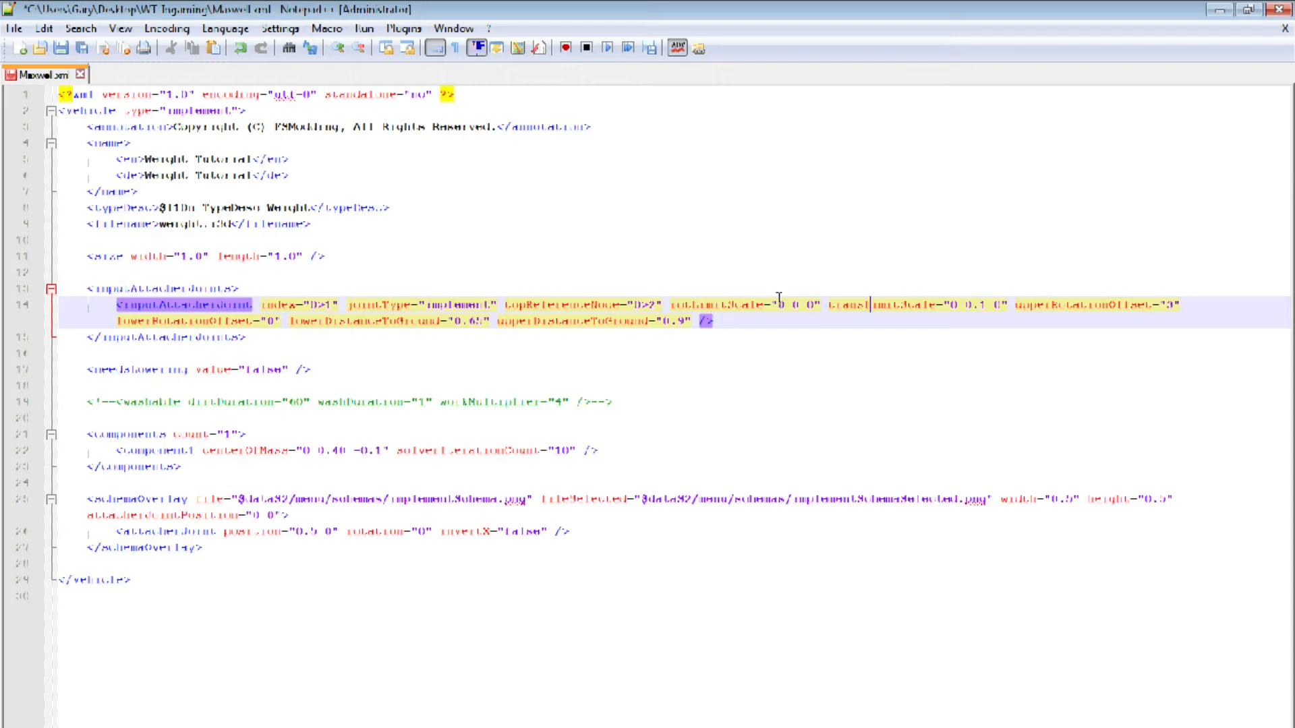
- Review the attacher joint's limit scales, rotation offsets and distances to ground, and the needsLowering value
{"action": "left_click_drag", "start_coordinate": [779, 303], "coordinate": [804, 303]}
{"action": "left_click", "coordinate": [1081, 307]}
{"action": "double_click", "coordinate": [1170, 305]}
{"action": "left_click", "coordinate": [237, 322]}
{"action": "left_click_drag", "start_coordinate": [453, 321], "coordinate": [466, 321]}
{"action": "left_click", "coordinate": [481, 321]}
{"action": "left_click_drag", "start_coordinate": [548, 320], "coordinate": [617, 337]}
{"action": "left_click", "coordinate": [629, 325]}
{"action": "left_click_drag", "start_coordinate": [453, 321], "coordinate": [467, 321]}
{"action": "left_click", "coordinate": [349, 364]}
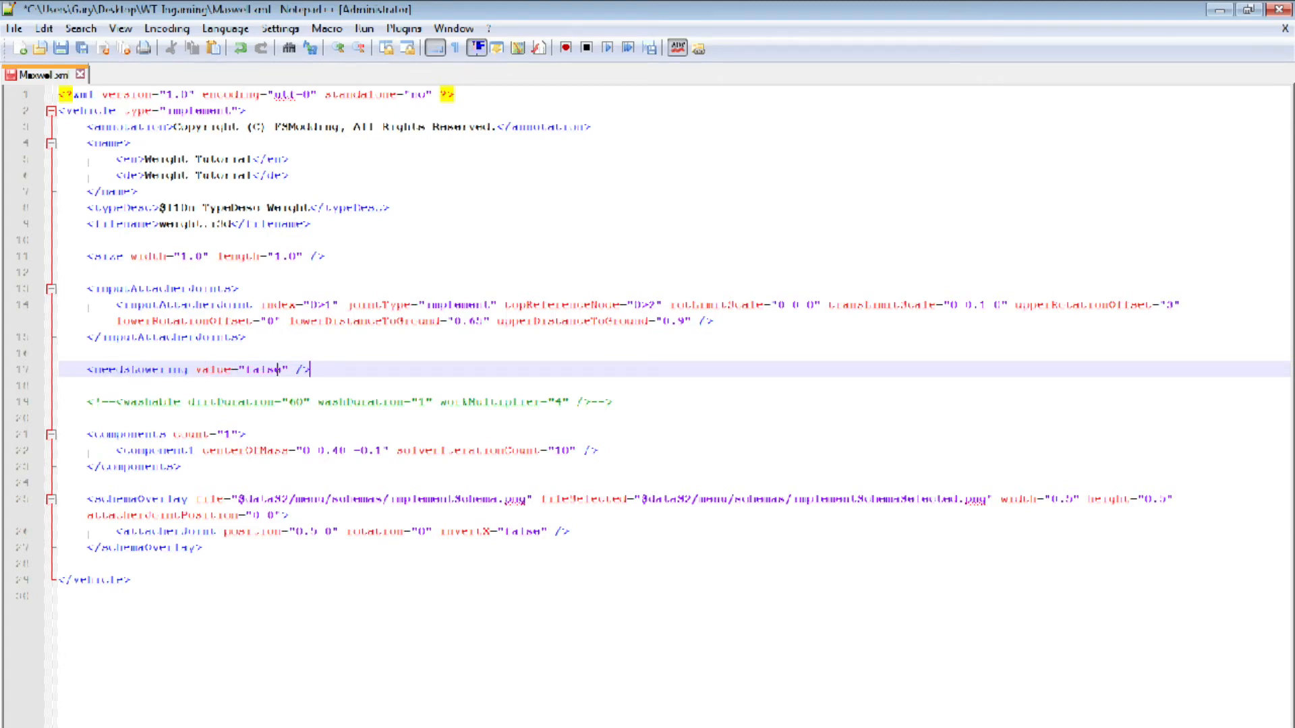
{"action": "left_click_drag", "start_coordinate": [247, 373], "coordinate": [282, 371]}
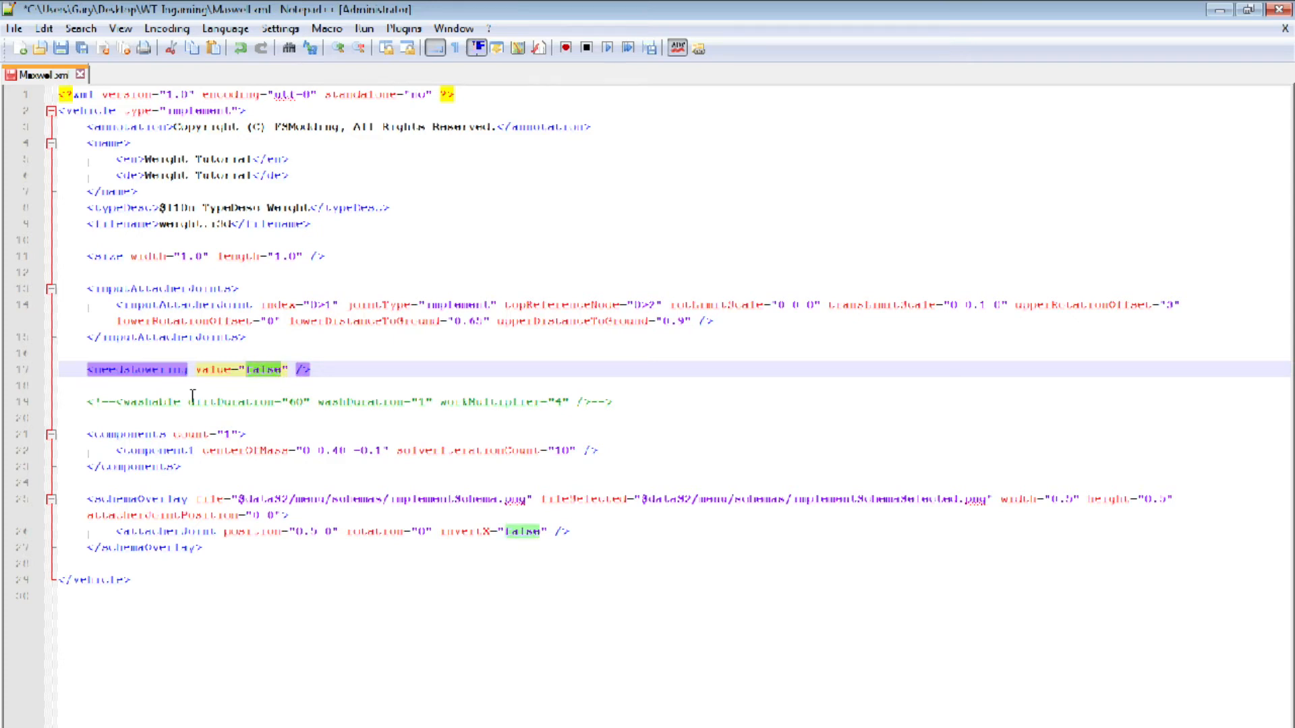
- Compare the components count with the weight's scenegraph in GIANTS Editor, and review the component's centerOfMass and solverIterationCount entries in the XML
{"action": "left_click", "coordinate": [174, 434]}
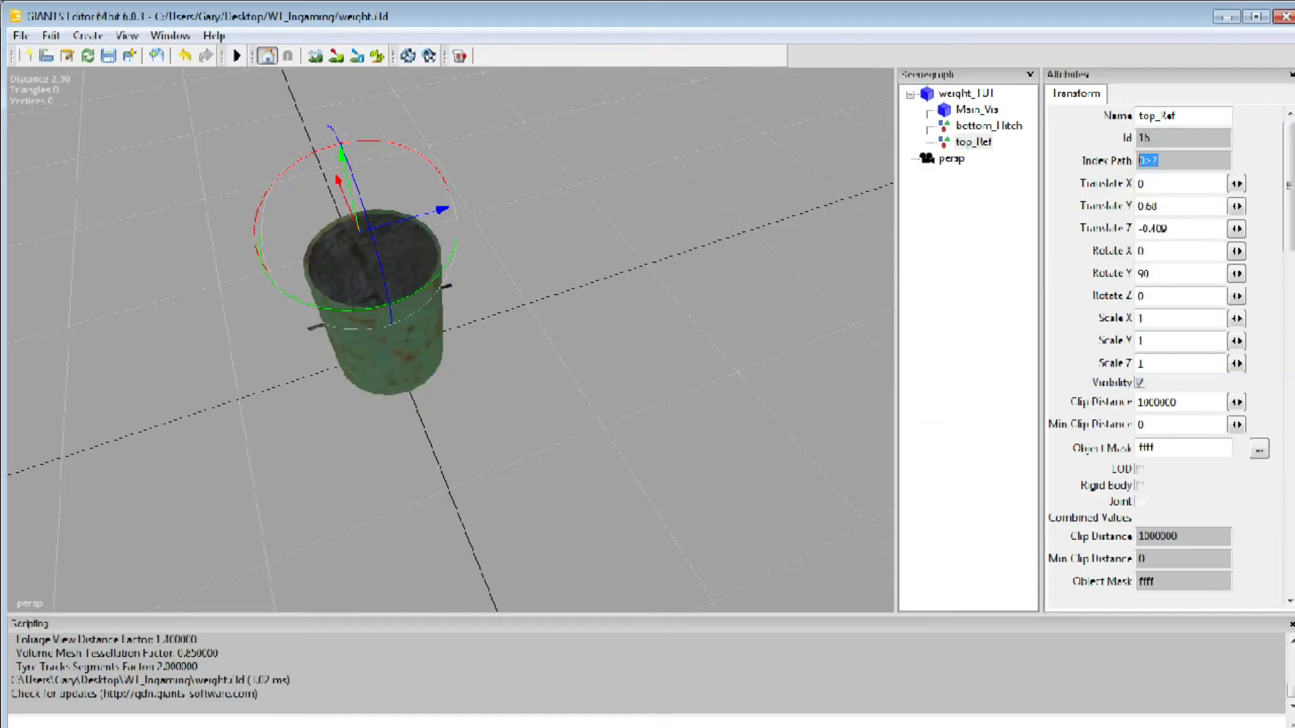
{"action": "left_click", "coordinate": [928, 97]}
{"action": "left_click", "coordinate": [910, 95]}
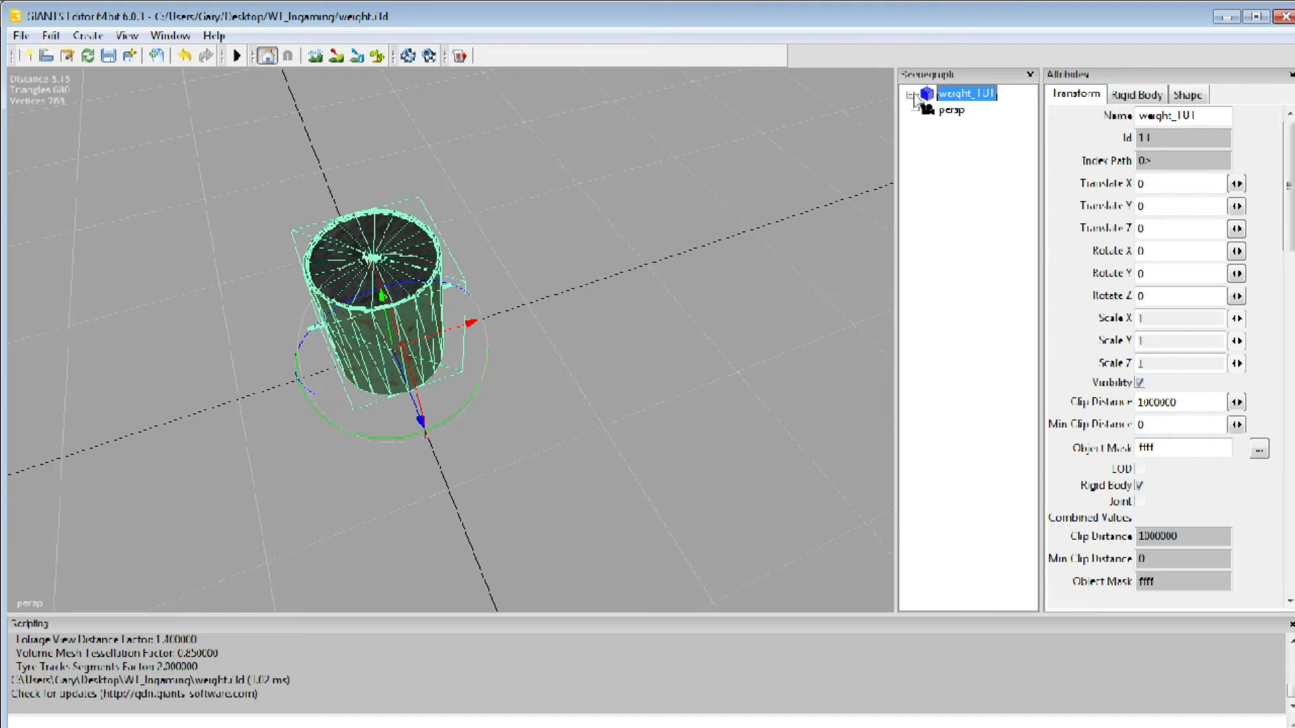
{"action": "left_click", "coordinate": [910, 94]}
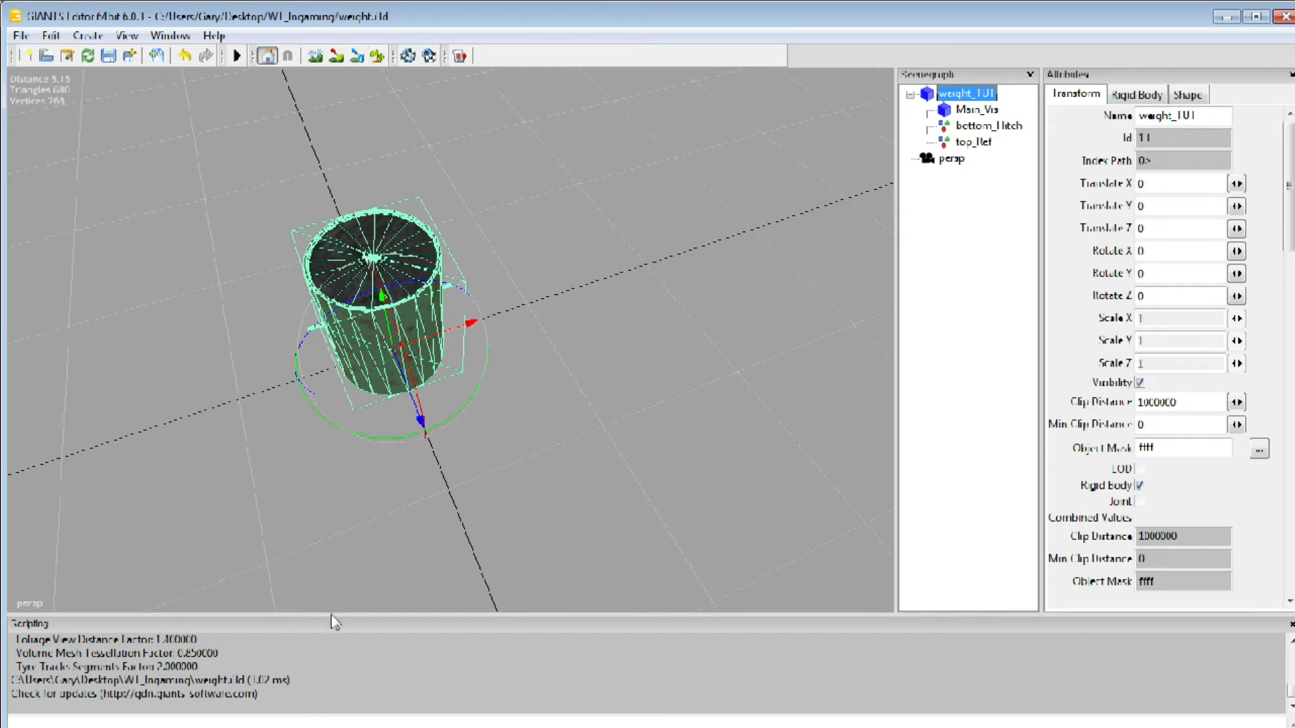
{"action": "key", "text": "alt+Tab"}
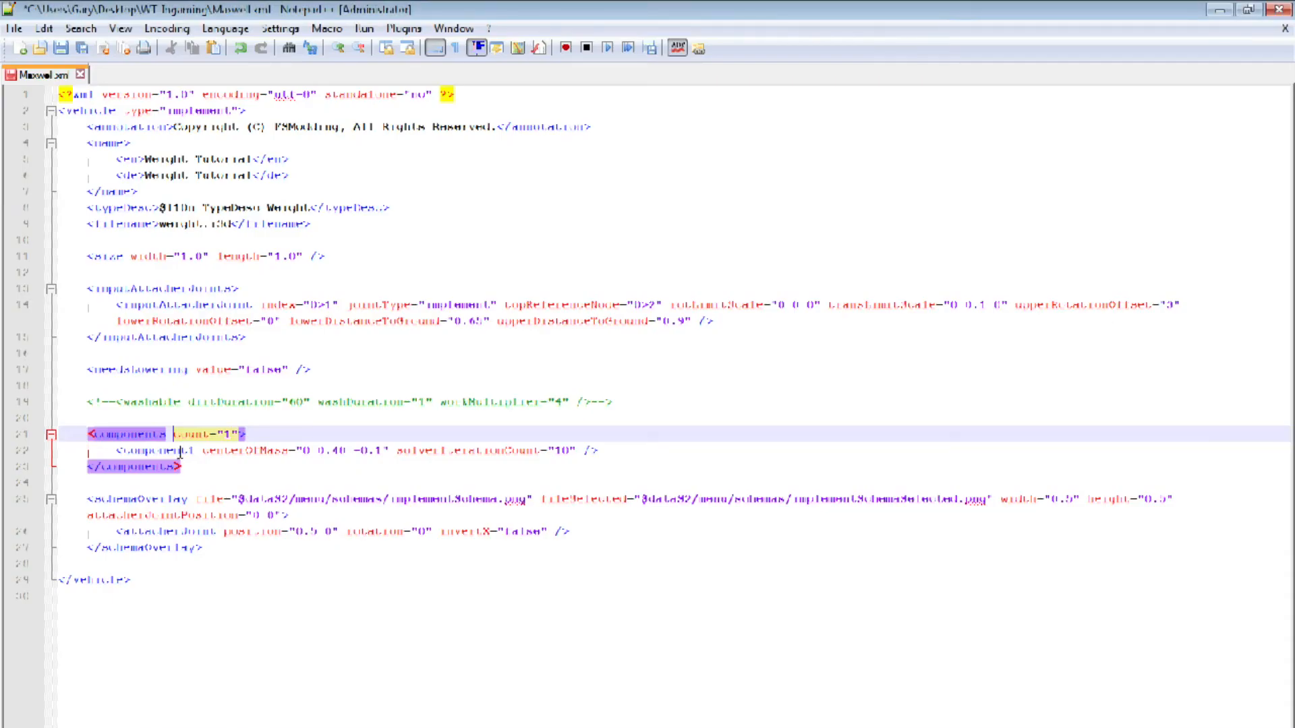
{"action": "left_click", "coordinate": [305, 456]}
{"action": "left_click_drag", "start_coordinate": [303, 452], "coordinate": [351, 451]}
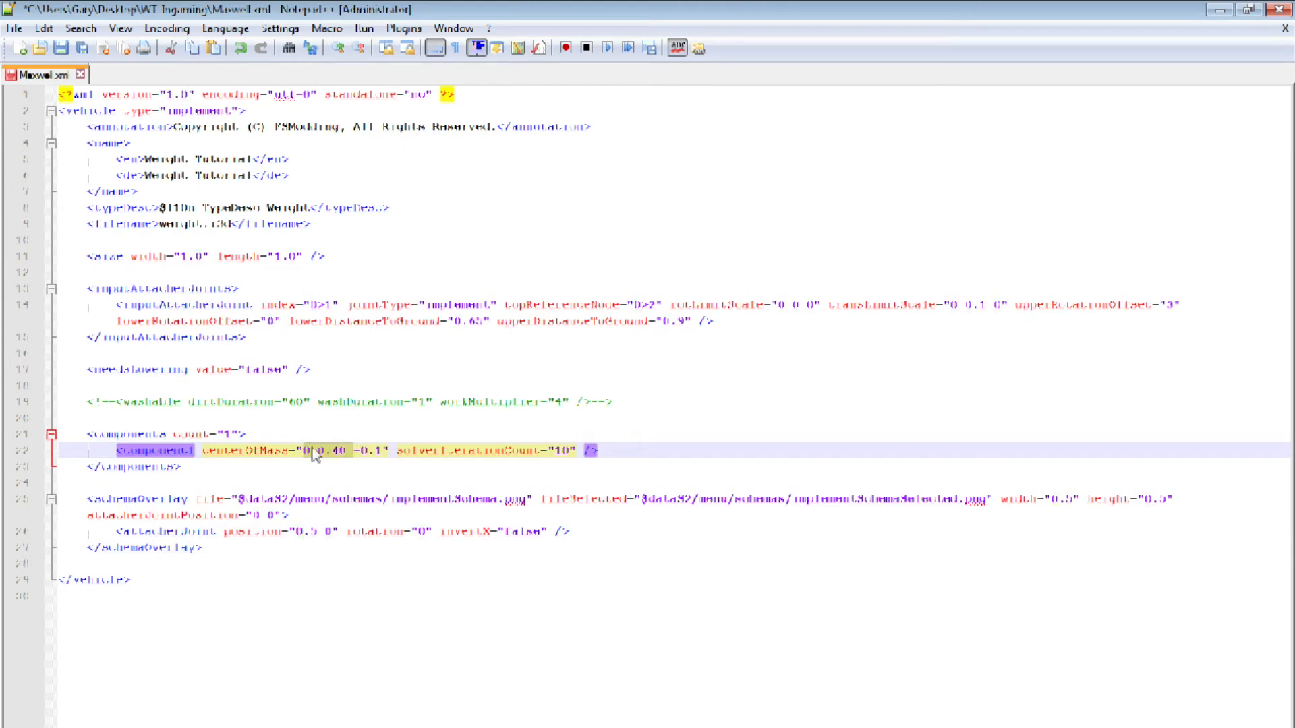
{"action": "left_click", "coordinate": [560, 446]}
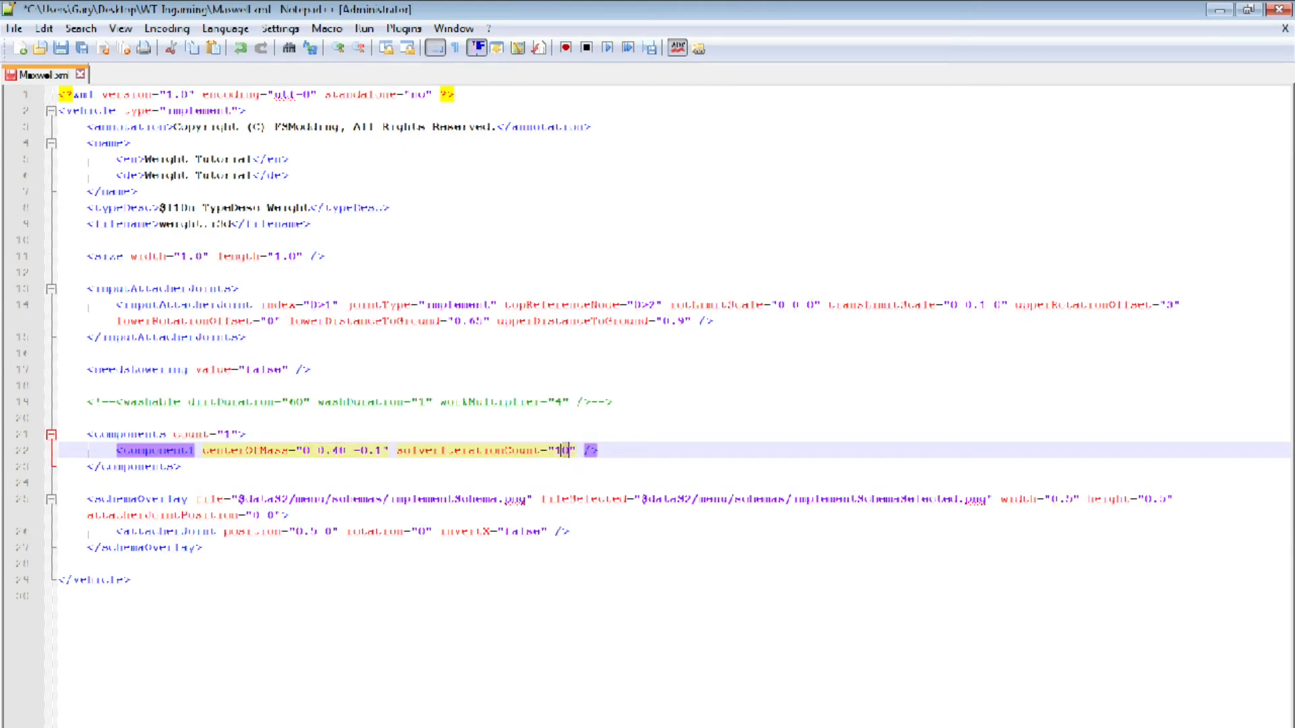
- Switch to GIANTS Editor, set the rigid body density of weight_TUT to 2, and save the i3d file
{"action": "key", "text": "alt+Tab"}
{"action": "left_click", "coordinate": [1142, 98]}
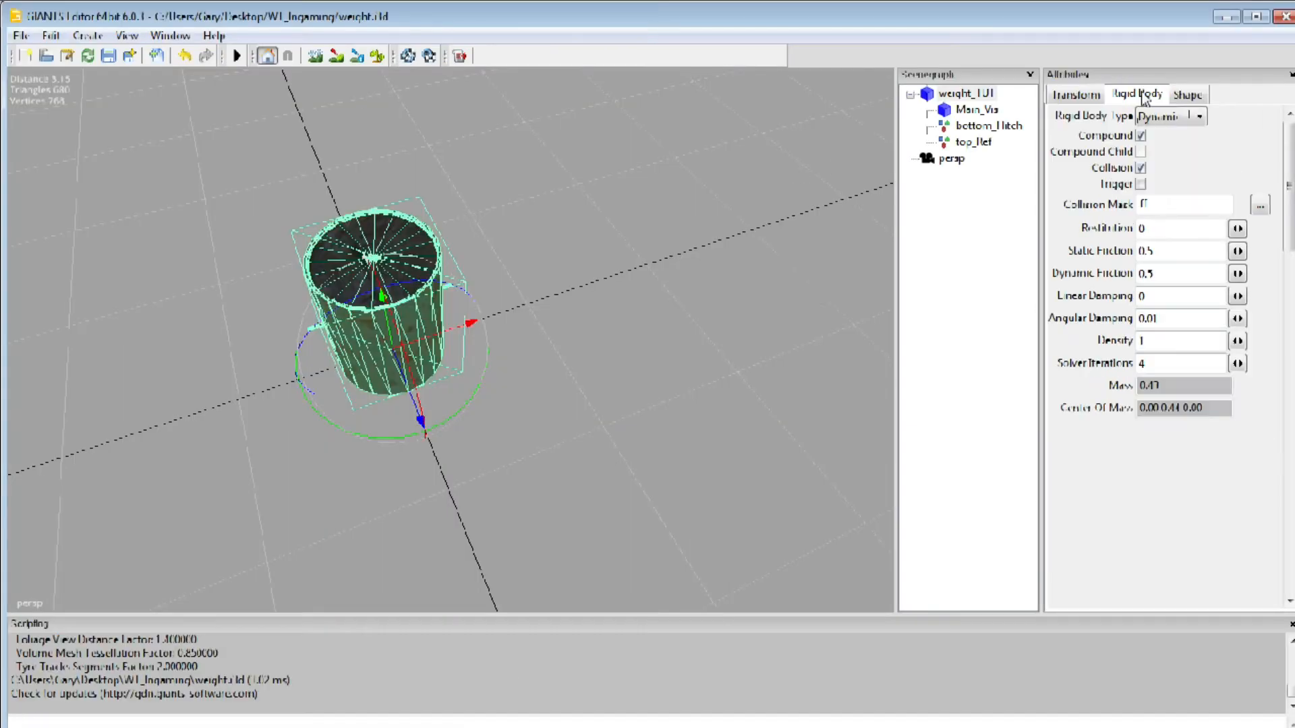
{"action": "mouse_move", "coordinate": [1175, 388]}
{"action": "left_mouse_down"}
{"action": "mouse_move", "coordinate": [1138, 390]}
{"action": "mouse_move", "coordinate": [1167, 385]}
{"action": "left_mouse_up"}
{"action": "left_click", "coordinate": [1163, 387]}
{"action": "double_click", "coordinate": [1158, 339]}
{"action": "type", "text": "2"}
{"action": "left_click", "coordinate": [108, 56]}
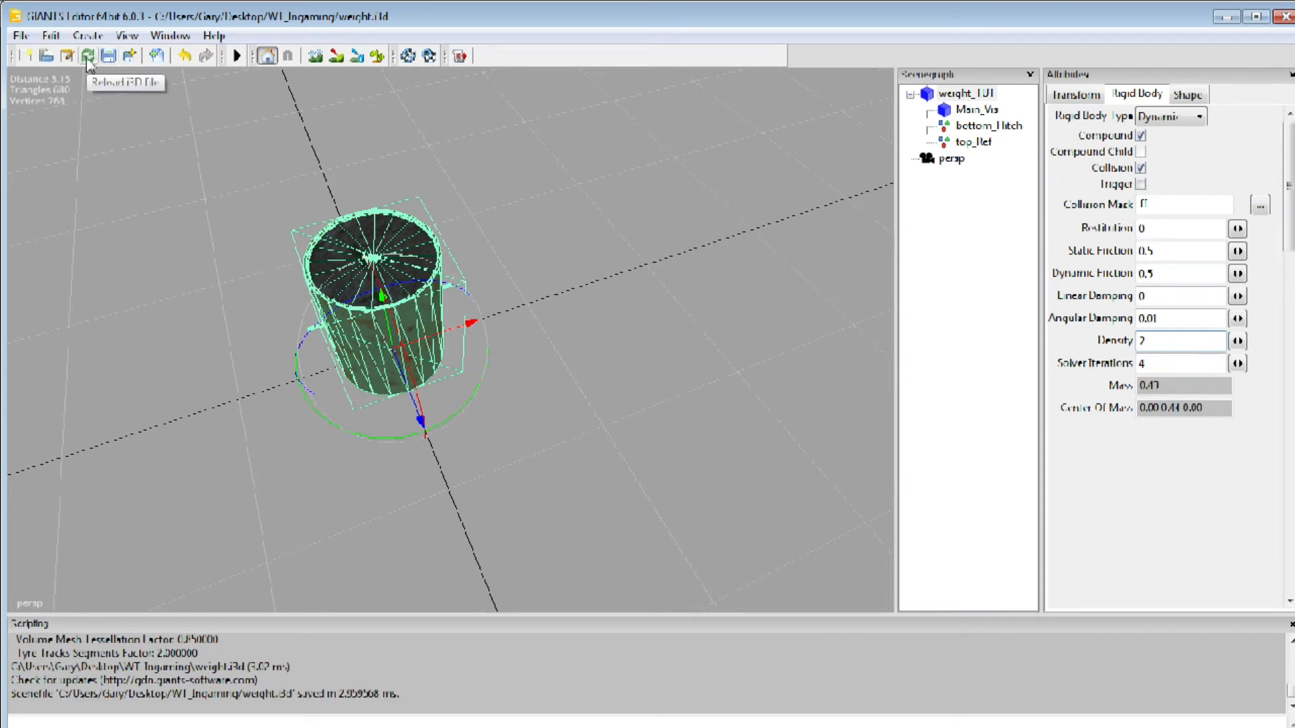
- Reload the weight i3d file and check the recalculated rigid body mass of weight_TUT
{"action": "left_click", "coordinate": [88, 56]}
{"action": "left_click", "coordinate": [747, 406]}
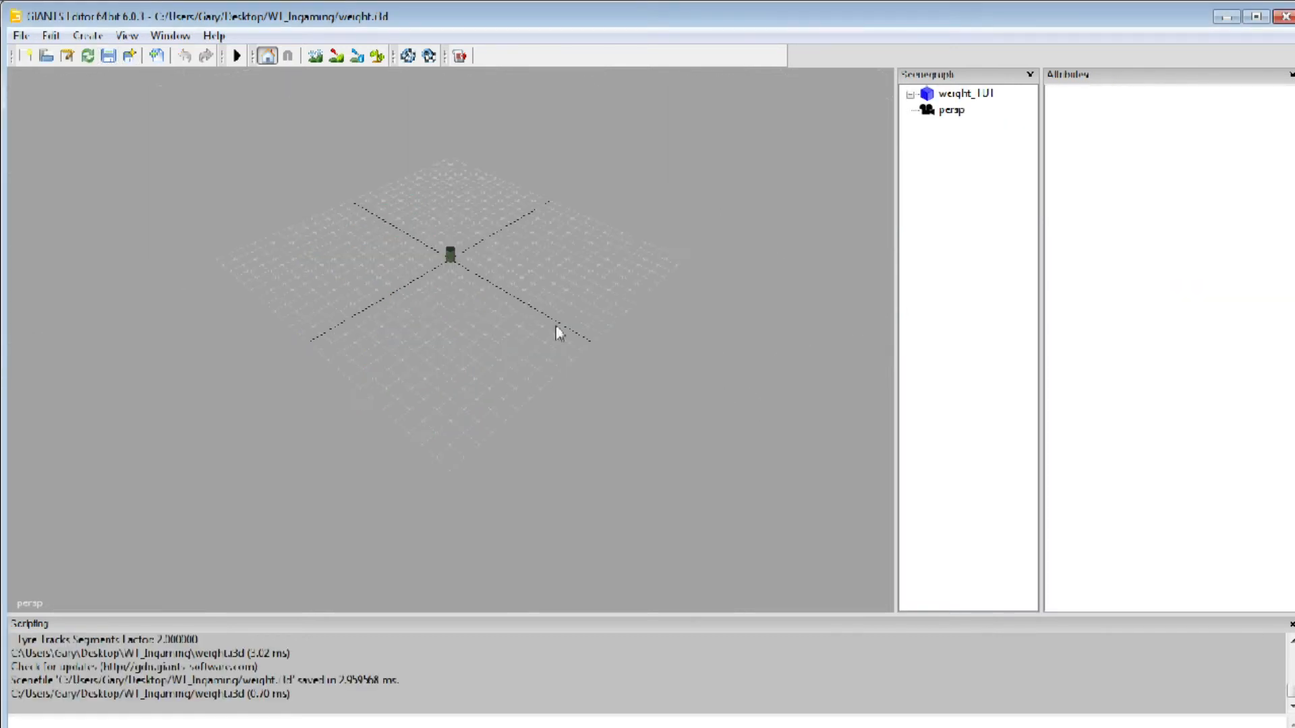
{"action": "left_click", "coordinate": [954, 94]}
{"action": "left_click", "coordinate": [1137, 94]}
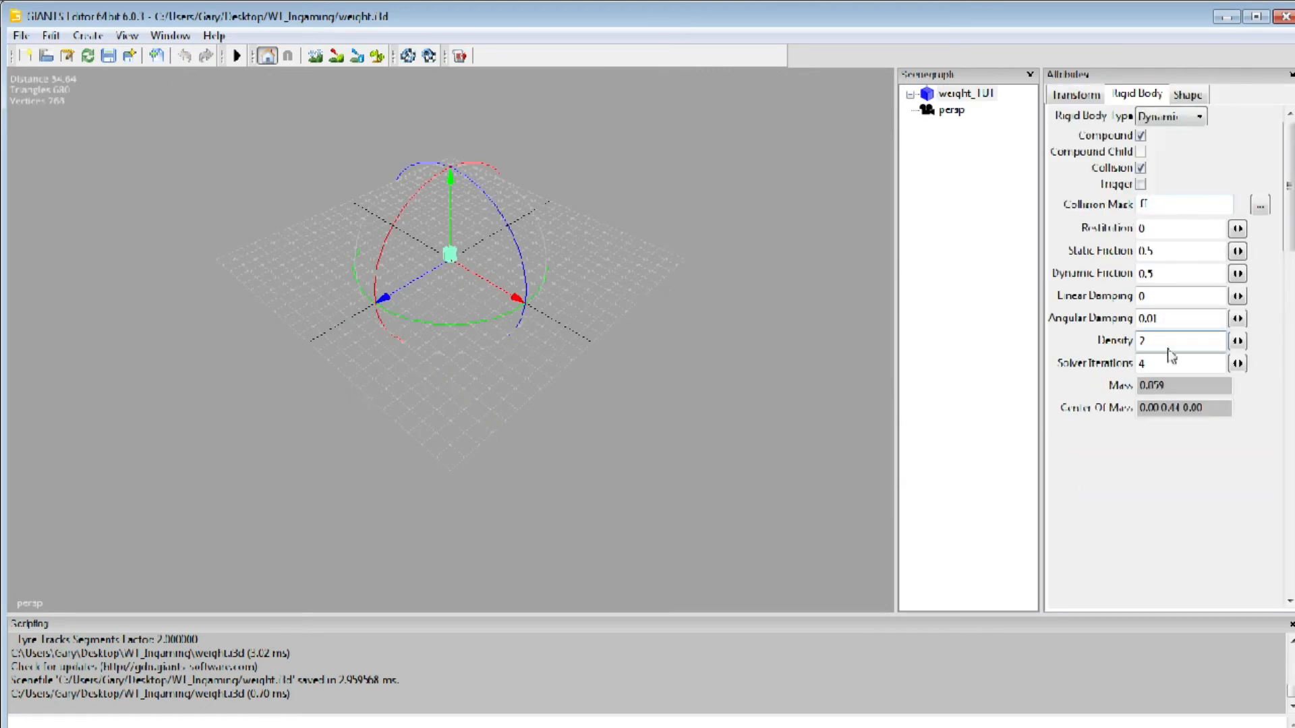
{"action": "double_click", "coordinate": [1170, 384]}
{"action": "left_click", "coordinate": [1170, 384]}
{"action": "double_click", "coordinate": [1176, 385]}
{"action": "left_click", "coordinate": [1163, 385]}
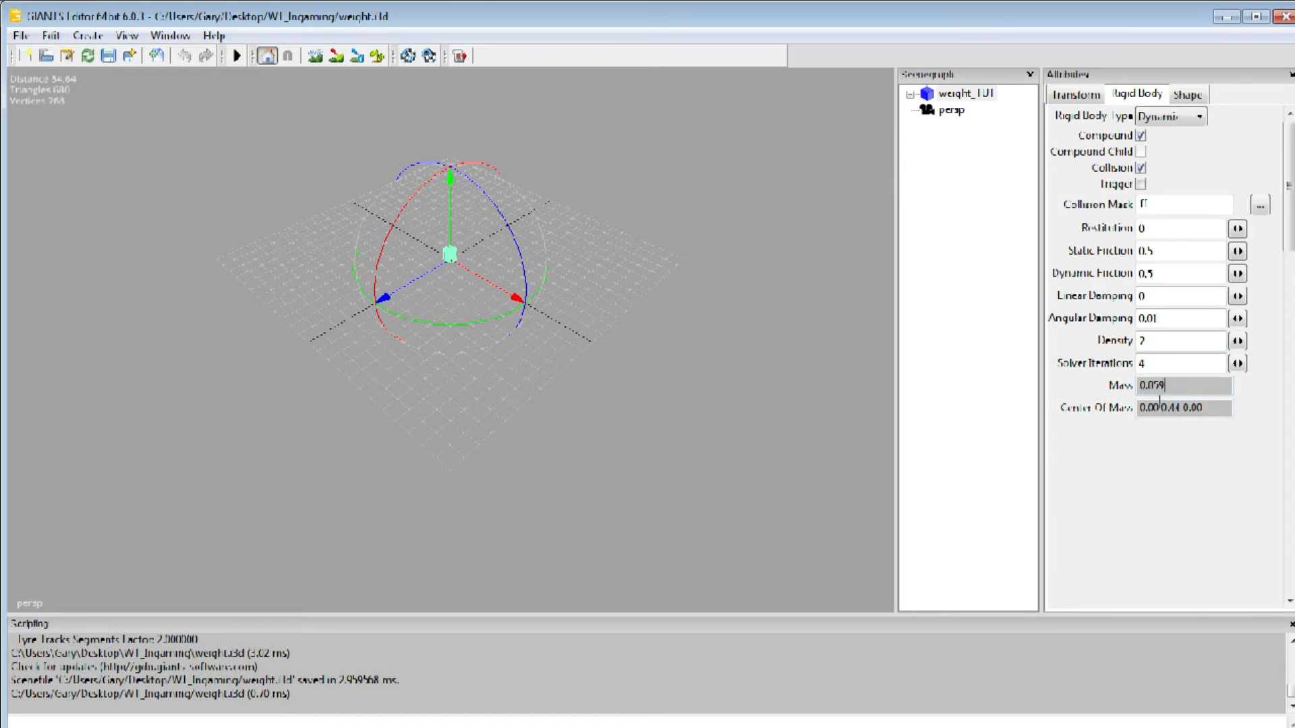
- Copy the center of mass from GIANTS Editor into the component's centerOfMass in the vehicle XML as 0.00 0.44 0.00
{"action": "left_click_drag", "start_coordinate": [1206, 407], "coordinate": [1138, 408]}
{"action": "right_click", "coordinate": [1138, 408]}
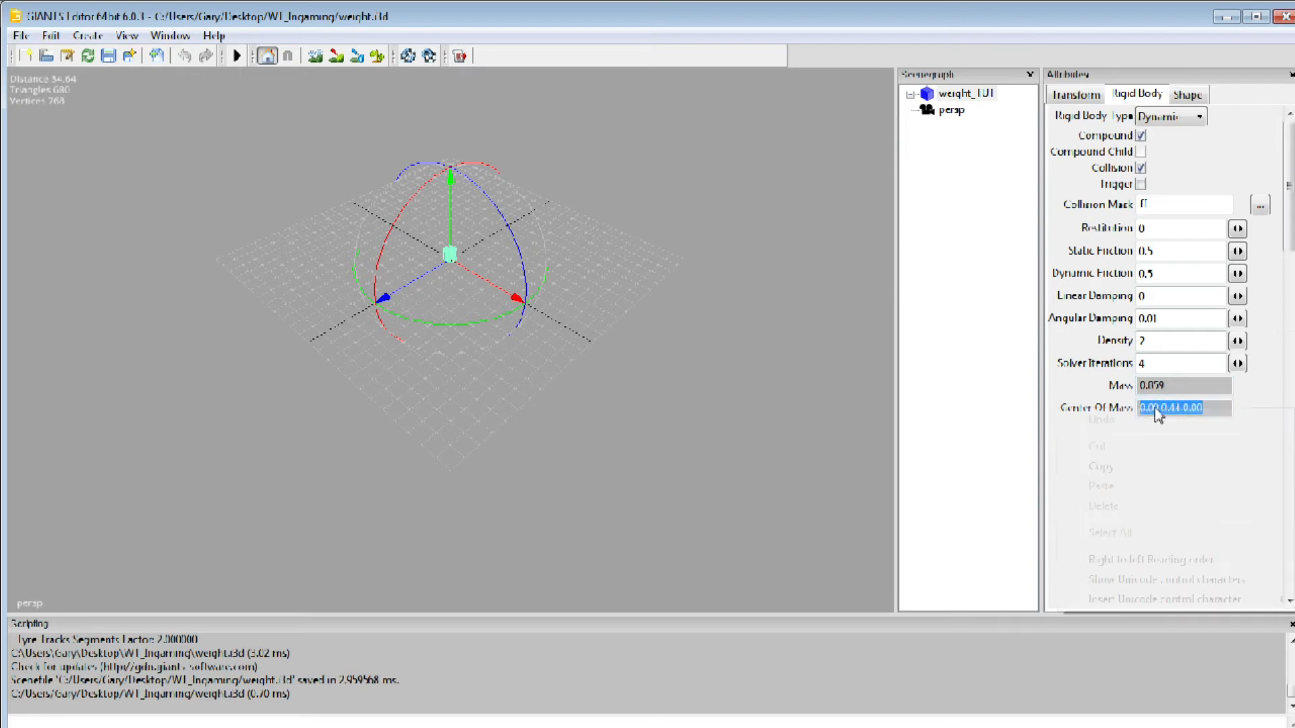
{"action": "left_click", "coordinate": [1139, 470]}
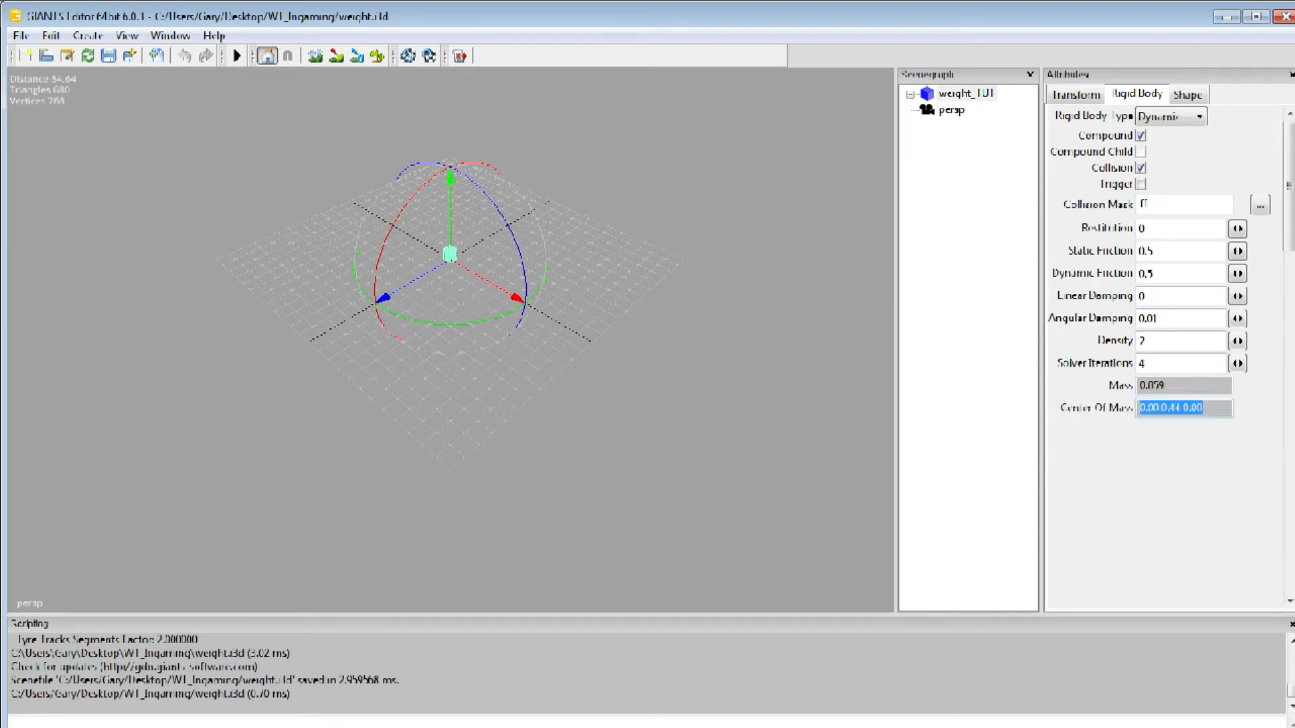
{"action": "key", "text": "alt+Tab"}
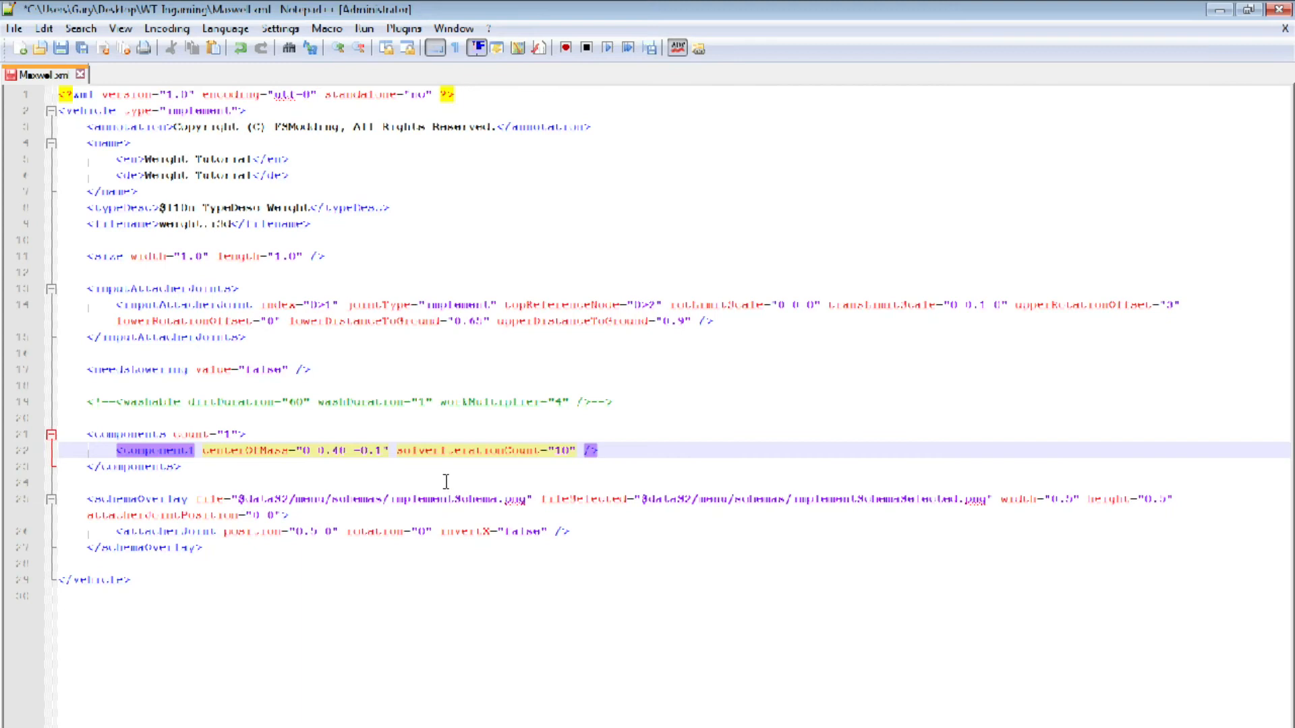
{"action": "left_click_drag", "start_coordinate": [303, 453], "coordinate": [384, 436]}
{"action": "key", "text": "ctrl+v"}
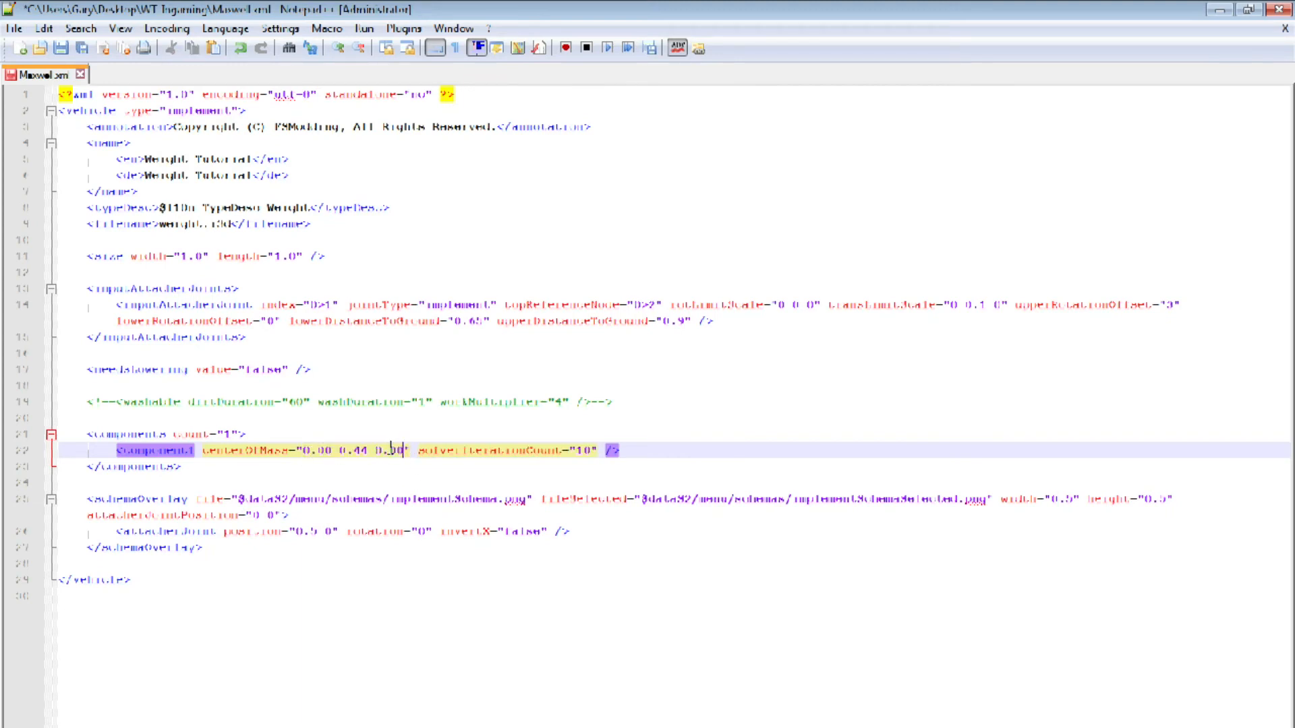
{"action": "key", "text": "Up"}
{"action": "left_click", "coordinate": [463, 455]}
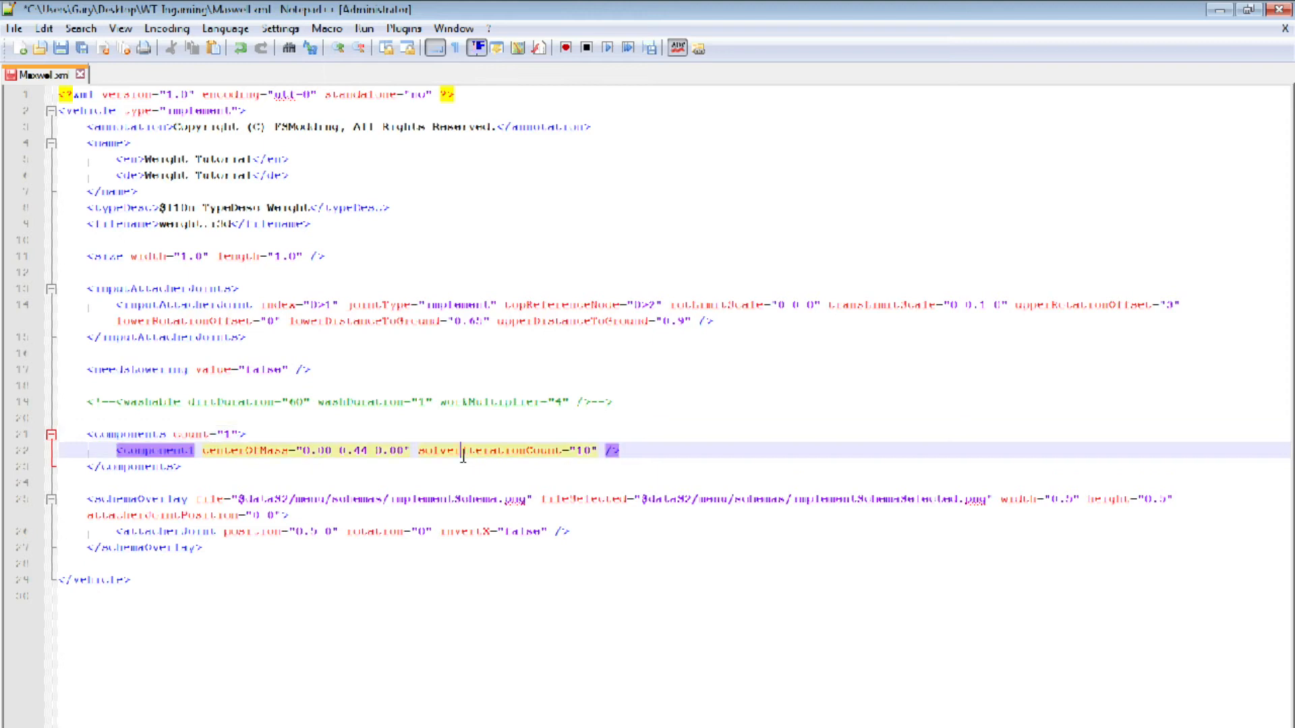
- Review the schemaOverlay entry, save and close the vehicle XML, and return to GIANTS Editor
{"action": "left_click", "coordinate": [260, 500]}
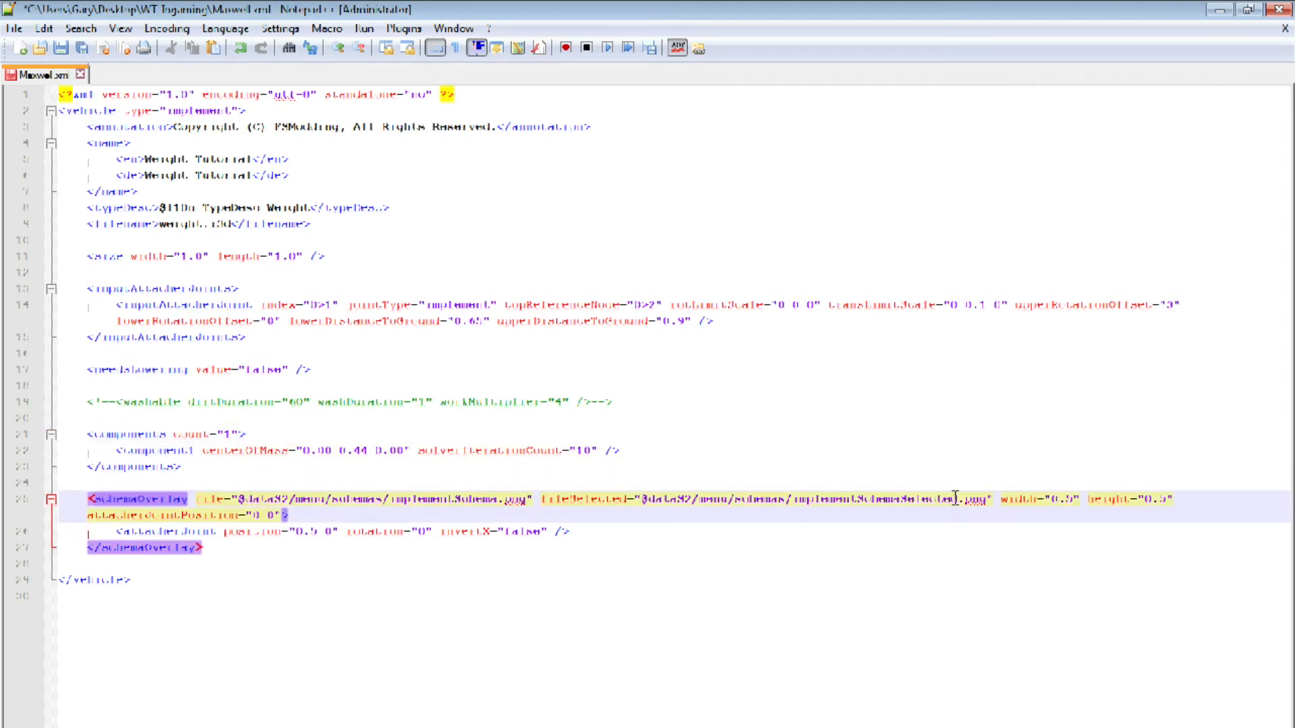
{"action": "left_click", "coordinate": [348, 517]}
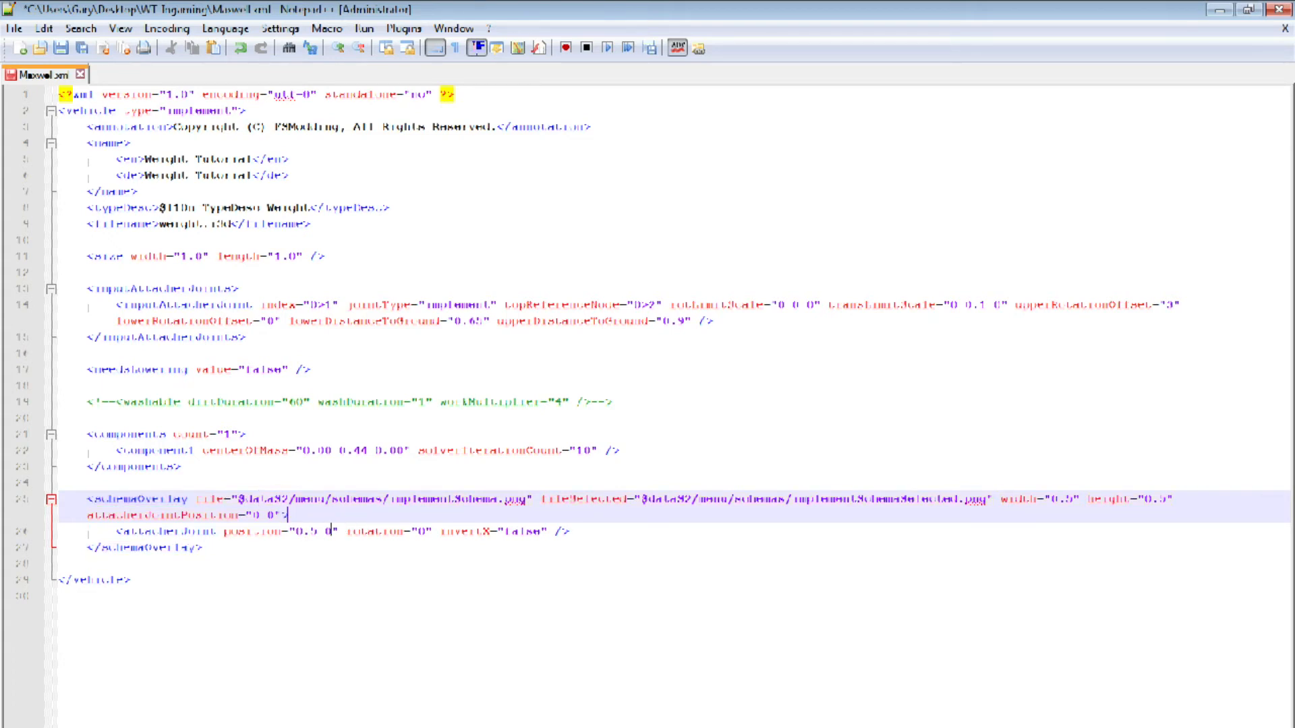
{"action": "left_click", "coordinate": [62, 53]}
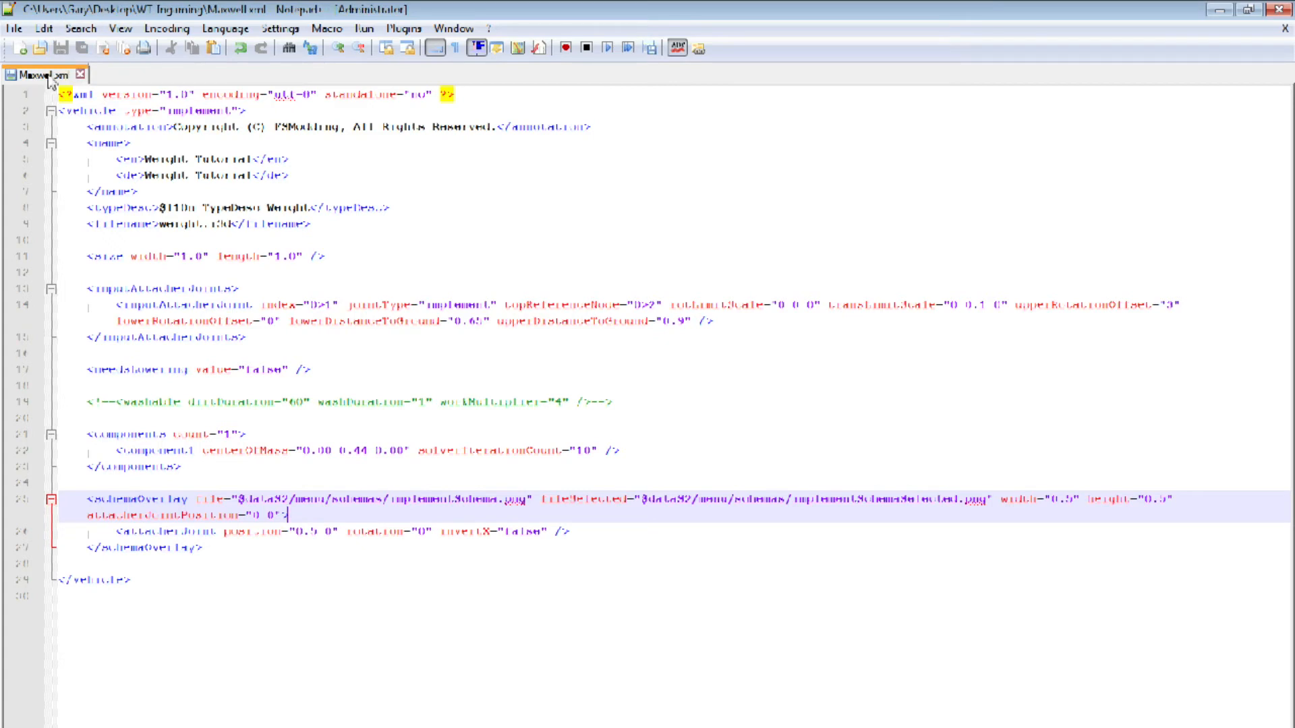
{"action": "left_click", "coordinate": [1282, 29]}
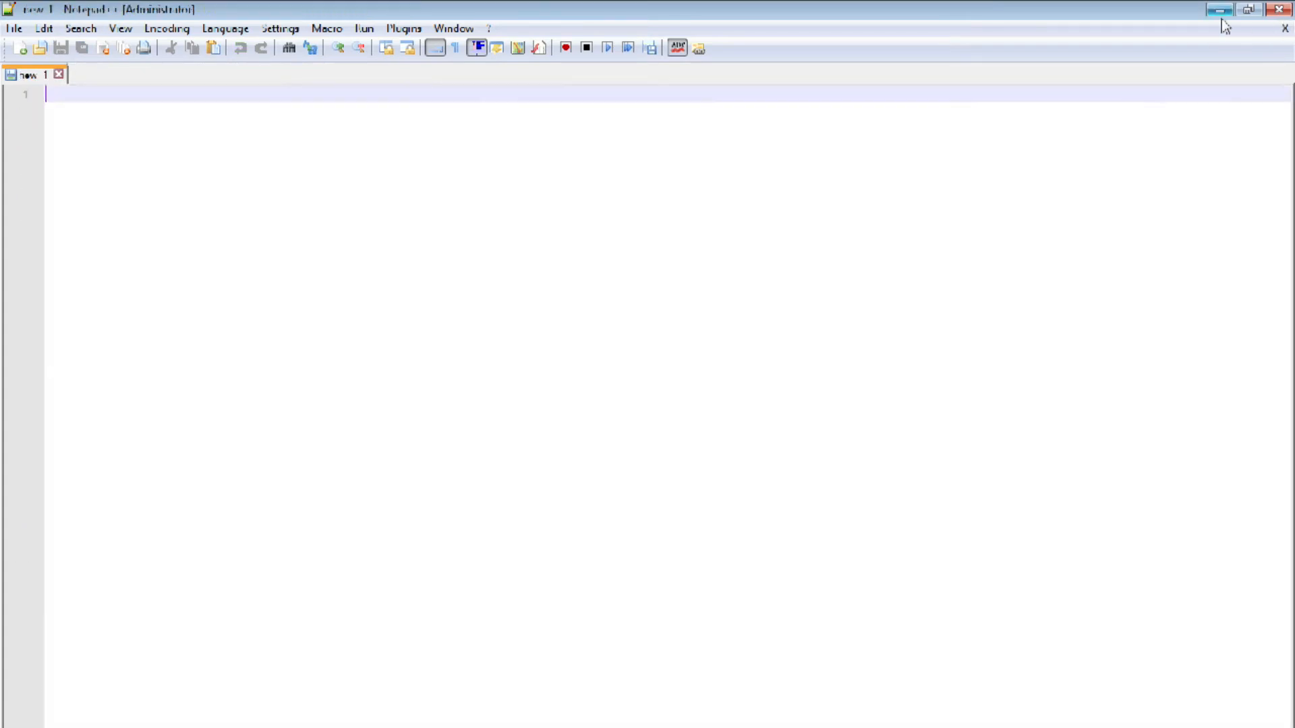
{"action": "left_click", "coordinate": [1218, 10]}
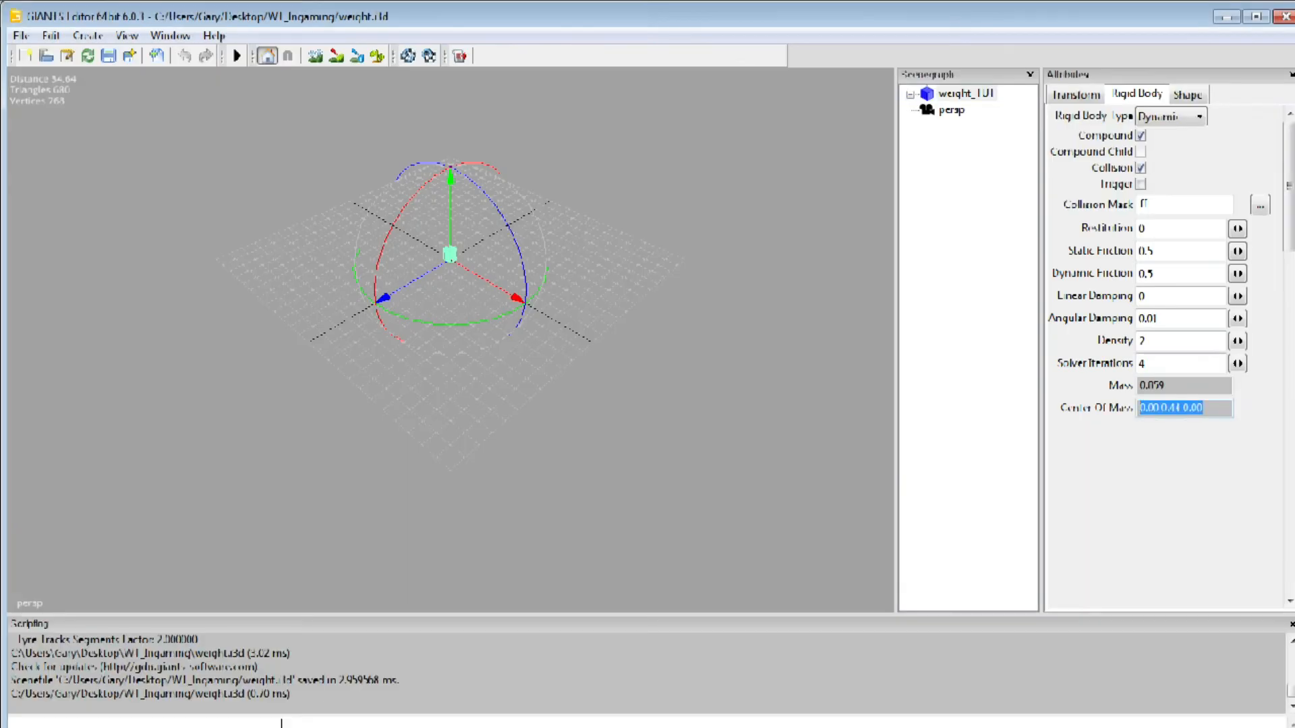
- Switch to the WT_Ingaming folder and rename the Maxwell XML file to weight
{"action": "key", "text": "alt+Tab"}
{"action": "left_click", "coordinate": [449, 415]}
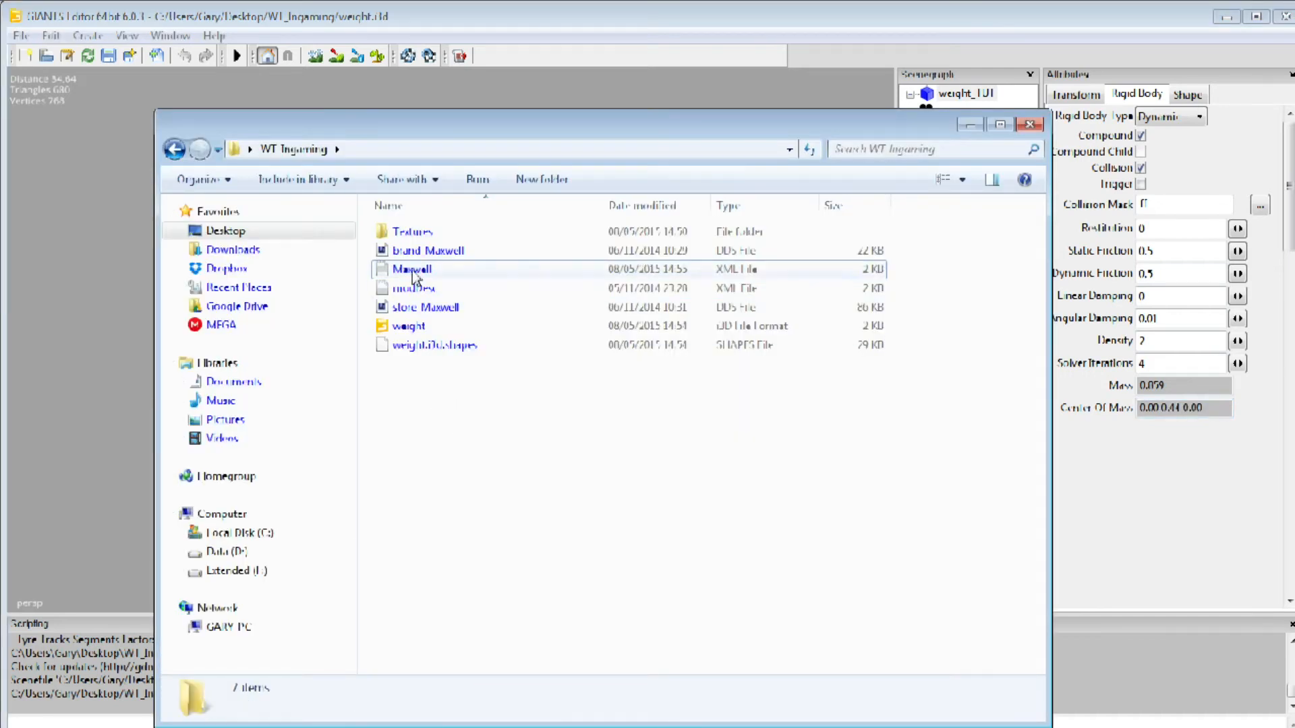
{"action": "left_click", "coordinate": [411, 271]}
{"action": "key", "text": "F2"}
{"action": "type", "text": "weight"}
{"action": "key", "text": "Return"}
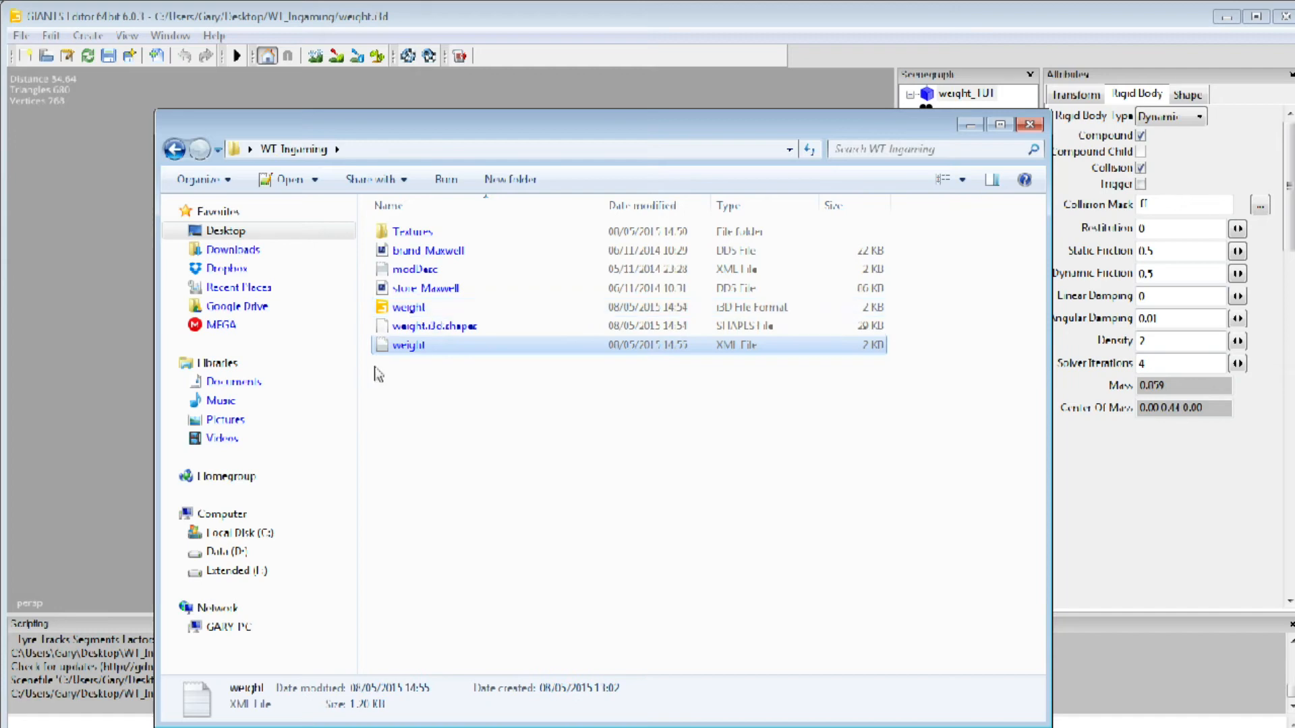
- Open modDesc.xml and weight.xml for editing, and copy the English name "Weight Tutorial" from weight.xml
{"action": "double_click", "coordinate": [418, 269]}
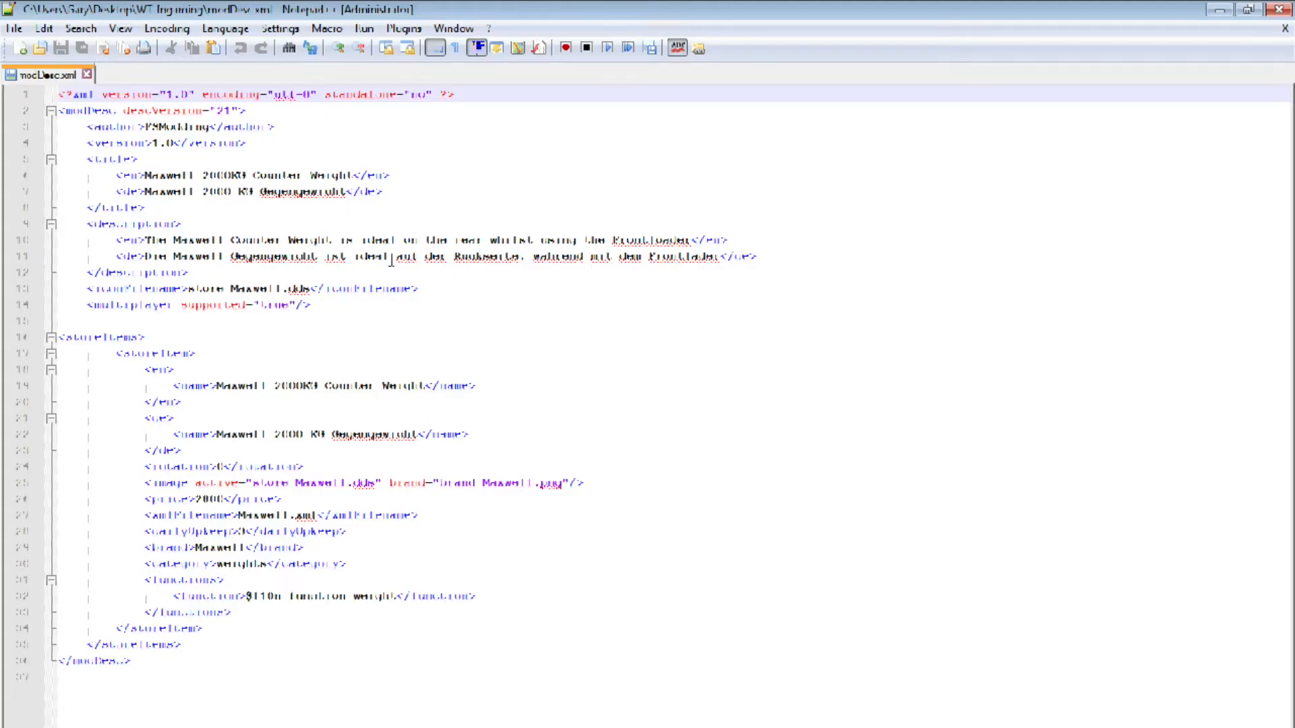
{"action": "left_click_drag", "start_coordinate": [143, 175], "coordinate": [288, 175]}
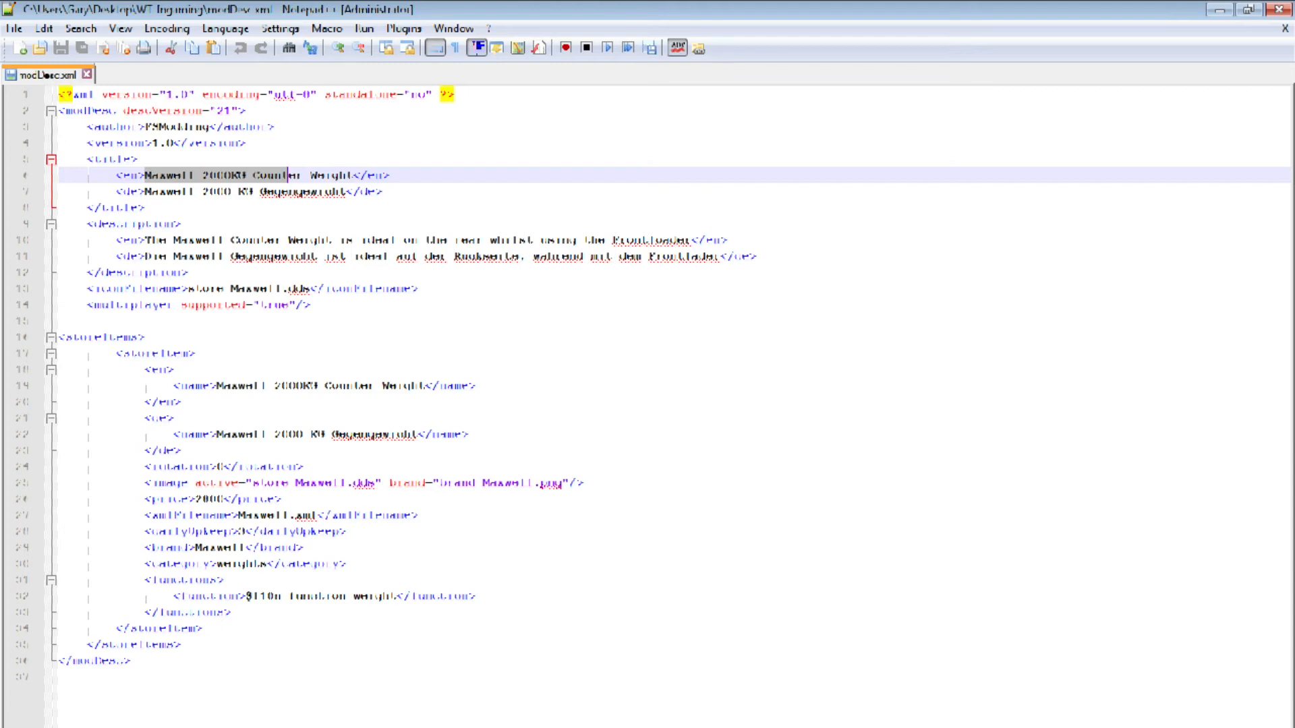
{"action": "key", "text": "ctrl+o"}
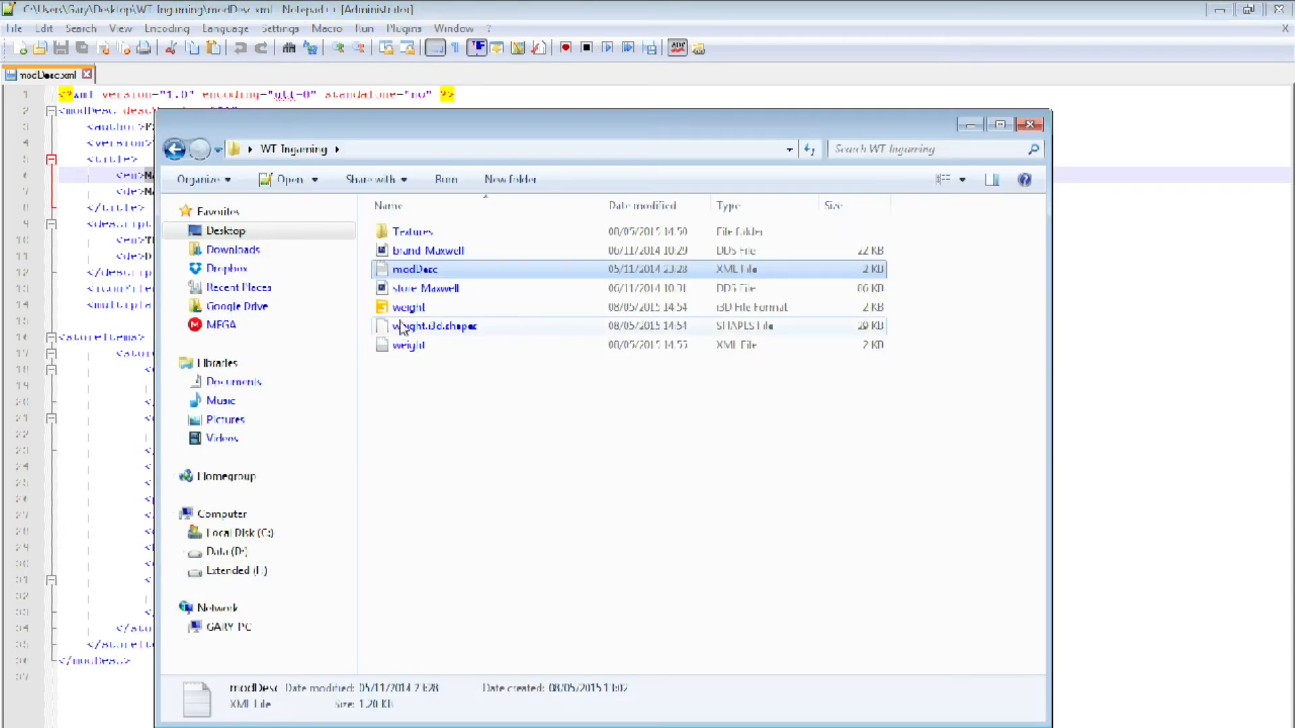
{"action": "double_click", "coordinate": [404, 351]}
{"action": "left_click_drag", "start_coordinate": [145, 160], "coordinate": [252, 159]}
{"action": "key", "text": "ctrl+c"}
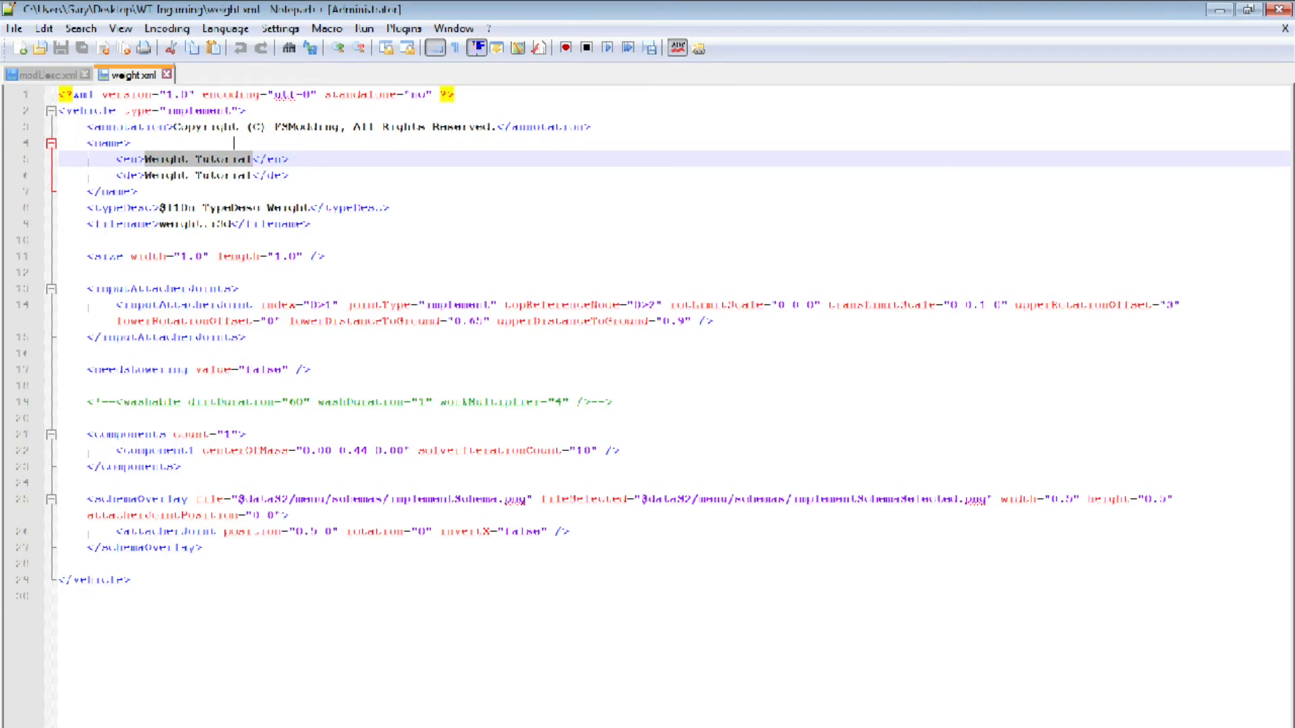
- Replace the English and German mod titles in modDesc.xml with "Weight Tutorial"
{"action": "left_click", "coordinate": [42, 75]}
{"action": "left_click_drag", "start_coordinate": [145, 175], "coordinate": [350, 175]}
{"action": "key", "text": "ctrl+v"}
{"action": "left_click_drag", "start_coordinate": [144, 192], "coordinate": [345, 192]}
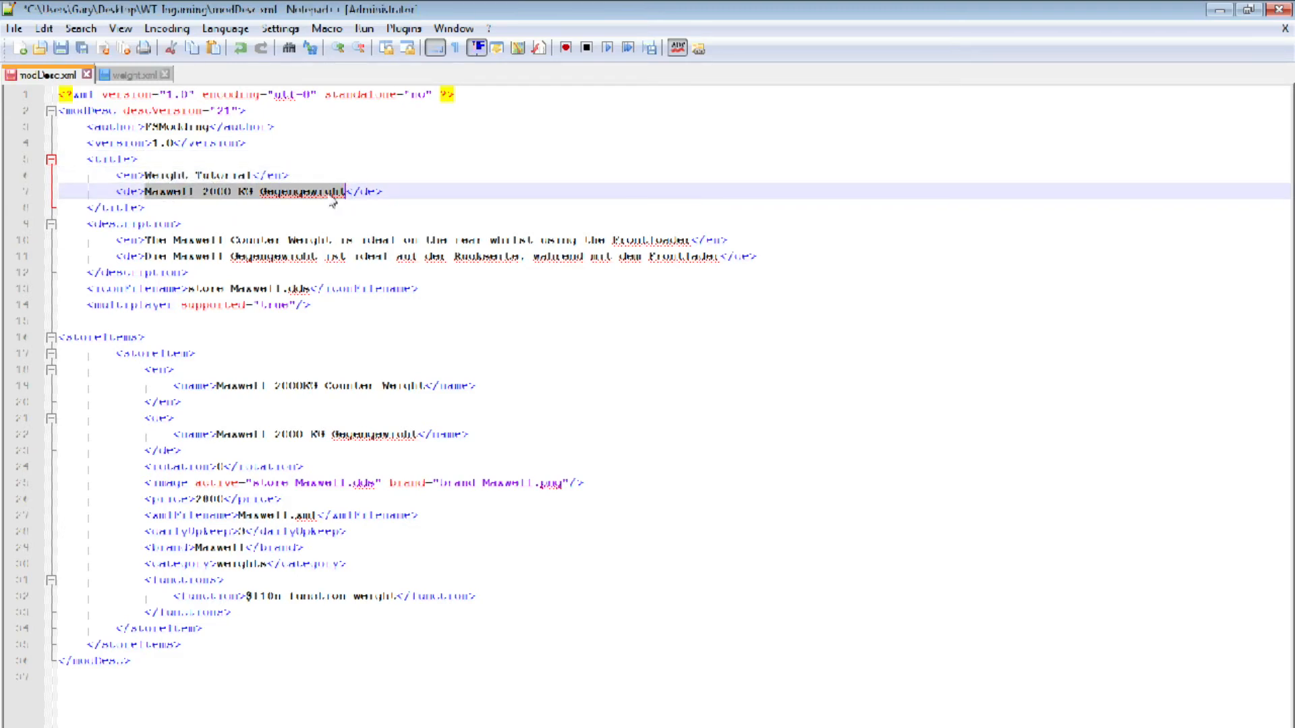
{"action": "key", "text": "ctrl+v"}
- Replace the English and German descriptions in modDesc.xml with "Weight Tutorial", keeping the surrounding tags intact
{"action": "left_click_drag", "start_coordinate": [146, 240], "coordinate": [695, 236]}
{"action": "key", "text": "ctrl+v"}
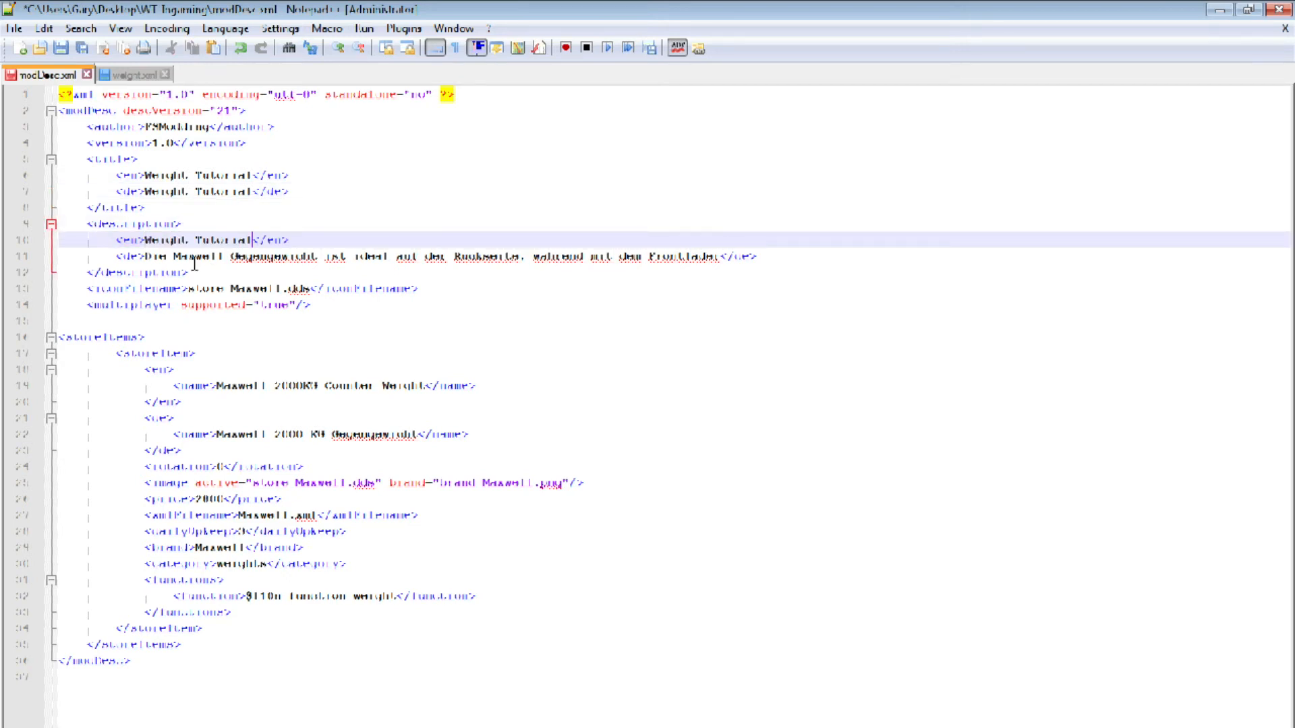
{"action": "left_click_drag", "start_coordinate": [144, 257], "coordinate": [702, 268]}
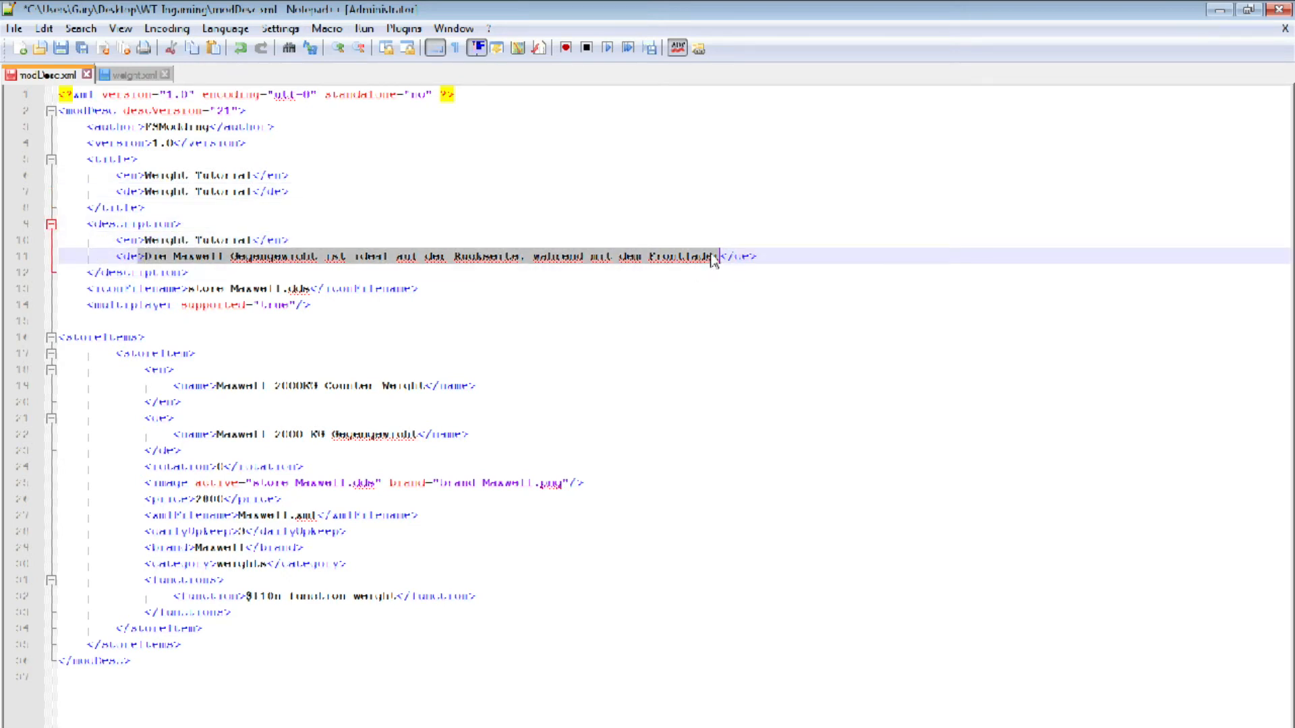
{"action": "key", "text": "ctrl+v"}
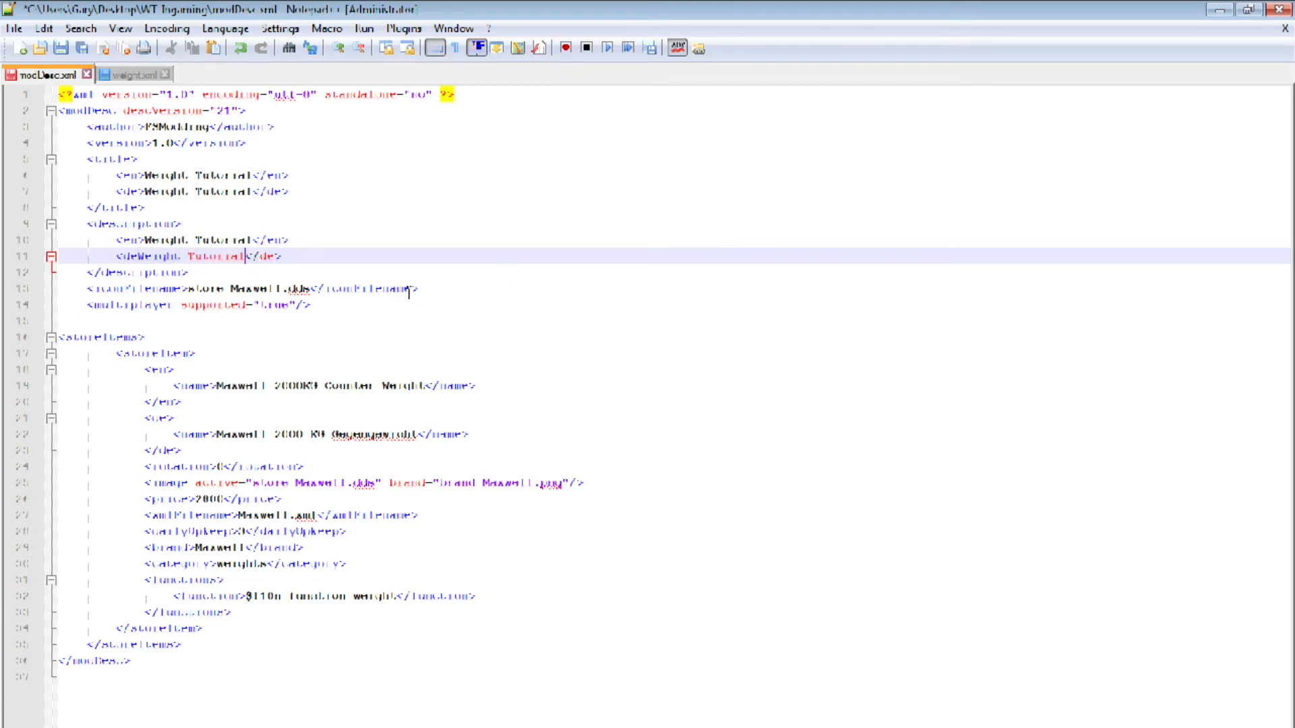
{"action": "type", "text": "Die Maxwell Gegengewicht ist ideal auf der Rückseite, während mit dem Frontlader"}
{"action": "left_click_drag", "start_coordinate": [145, 256], "coordinate": [708, 263]}
{"action": "key", "text": "ctrl+z"}
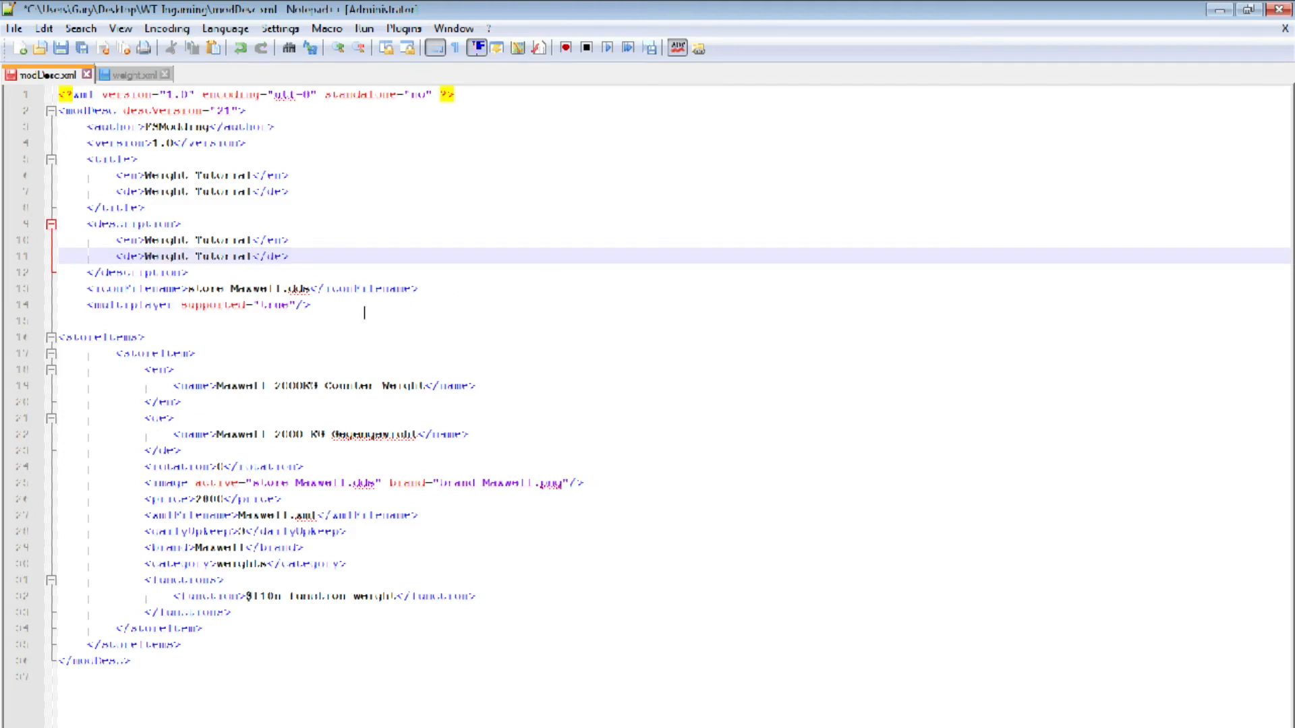
- Set the English and German store item names in modDesc.xml to "Weight Tutorial"
{"action": "left_click", "coordinate": [241, 289]}
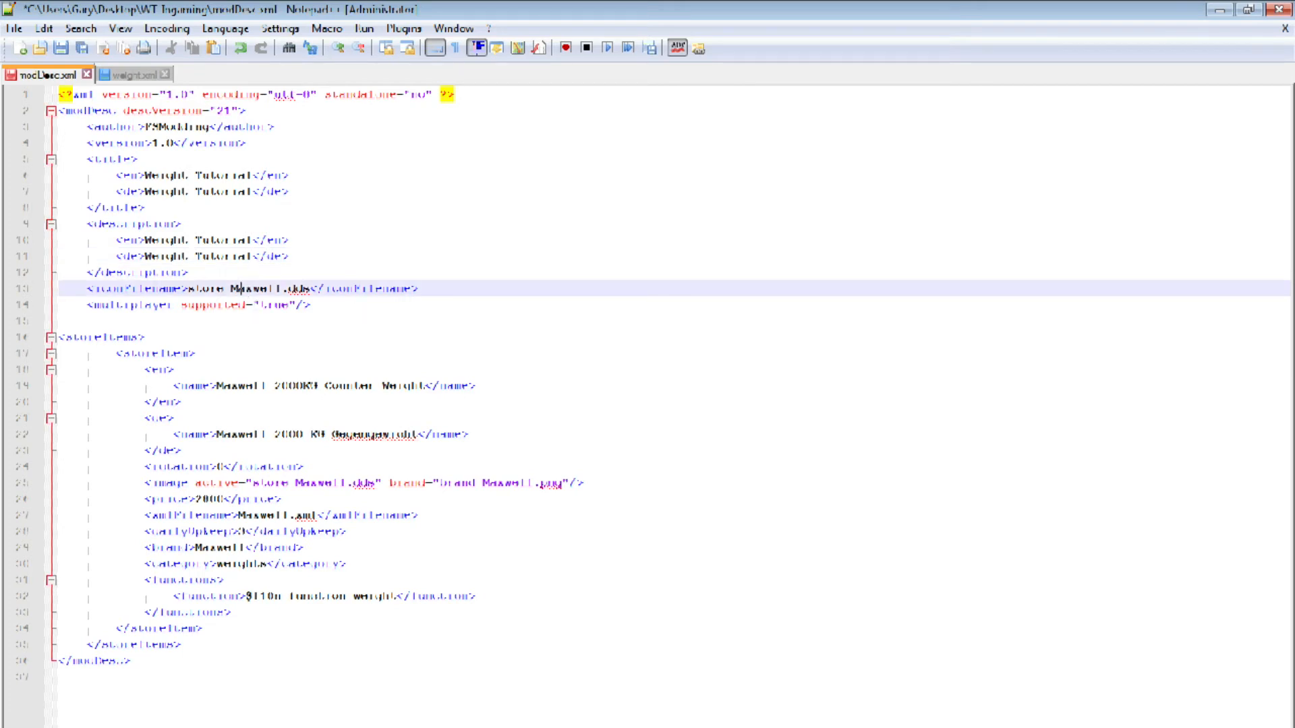
{"action": "left_click_drag", "start_coordinate": [216, 386], "coordinate": [424, 385]}
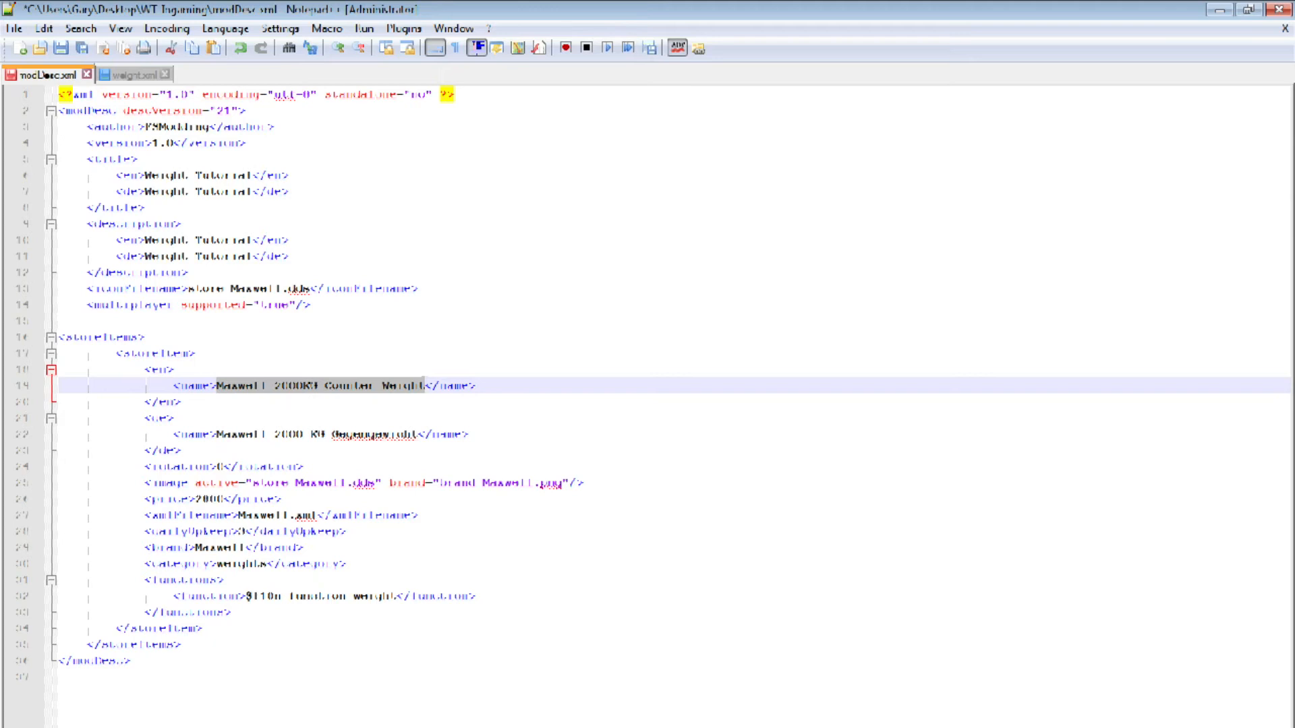
{"action": "type", "text": "Weight Tutorial"}
{"action": "left_click", "coordinate": [217, 434]}
{"action": "double_click", "coordinate": [370, 434]}
{"action": "left_click", "coordinate": [217, 434]}
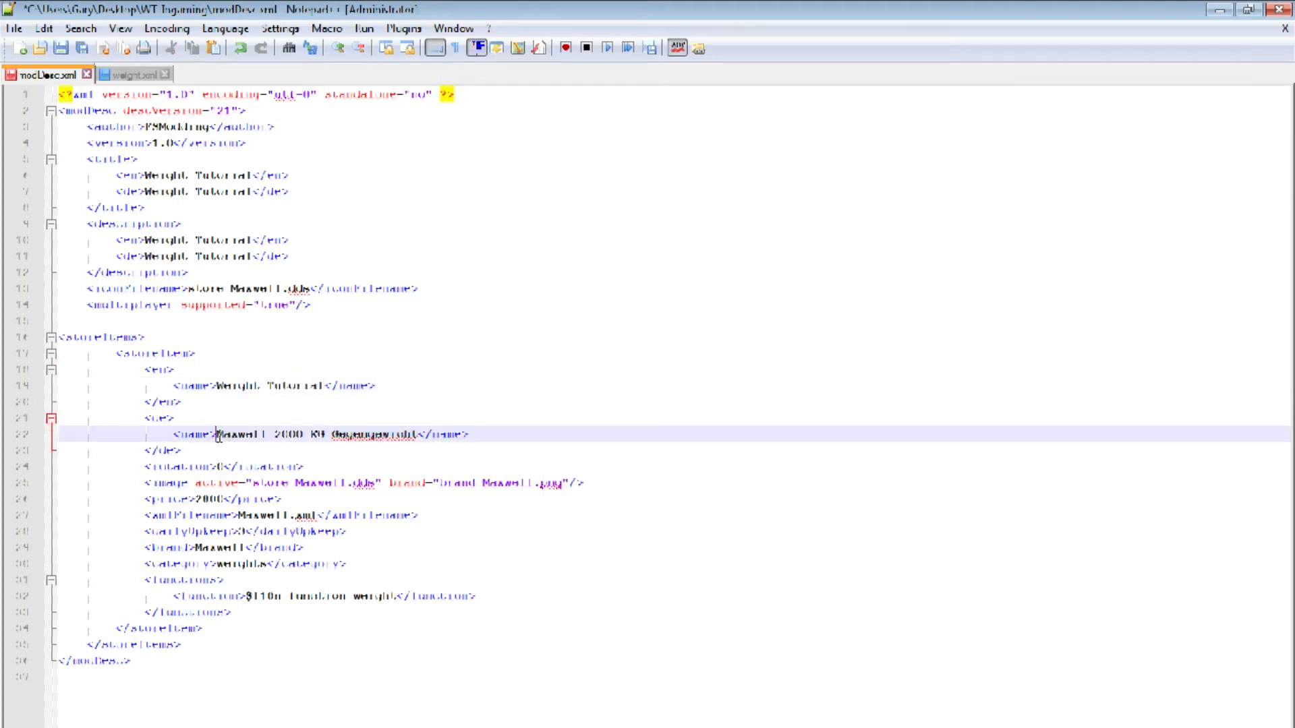
{"action": "left_click_drag", "start_coordinate": [217, 434], "coordinate": [417, 435]}
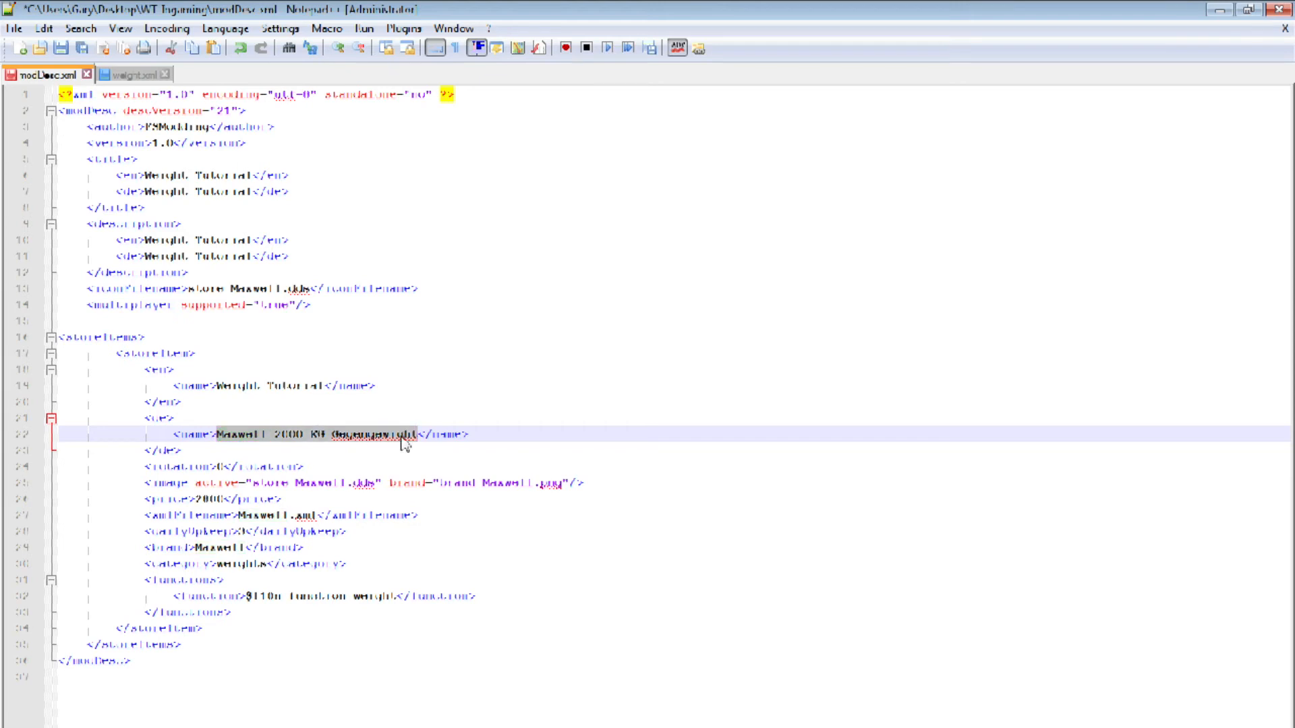
{"action": "type", "text": "Weight Tutorial"}
- Review the store item's price, image, category and brand entries, comparing the image names with the store_Maxwell and brand_Maxwell files
{"action": "left_click", "coordinate": [227, 499]}
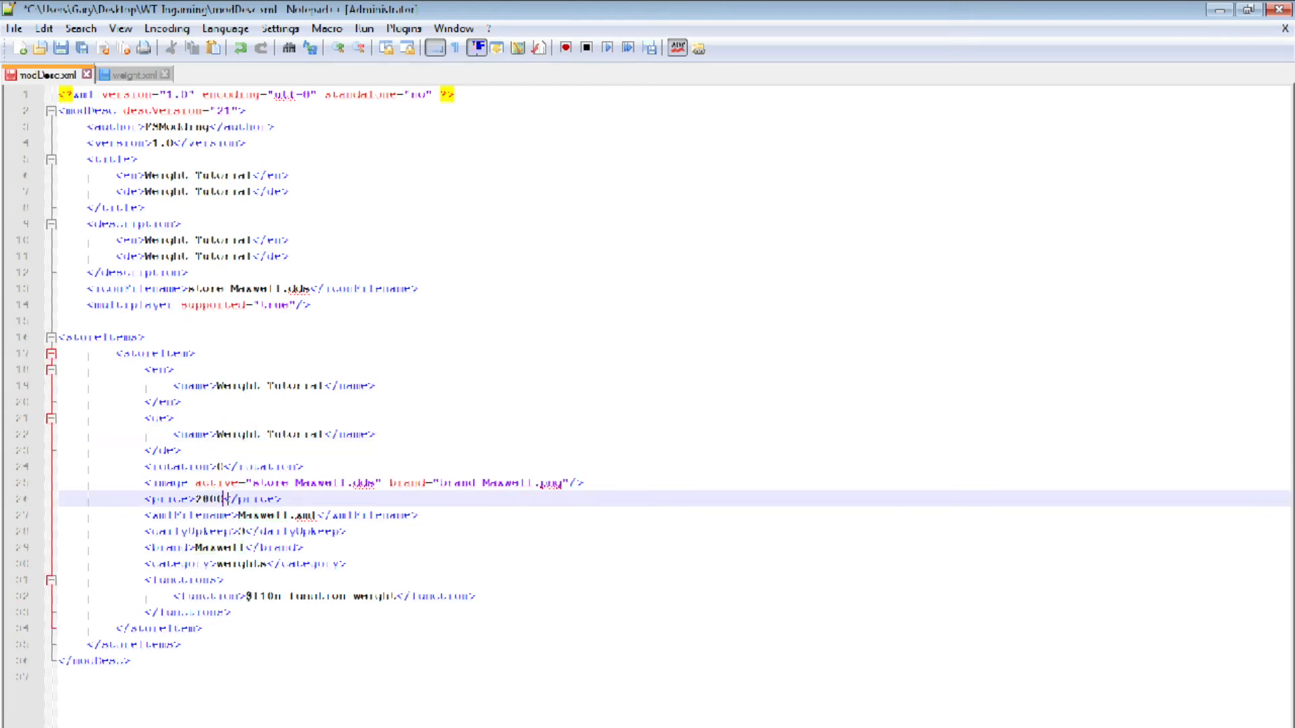
{"action": "left_click", "coordinate": [293, 481]}
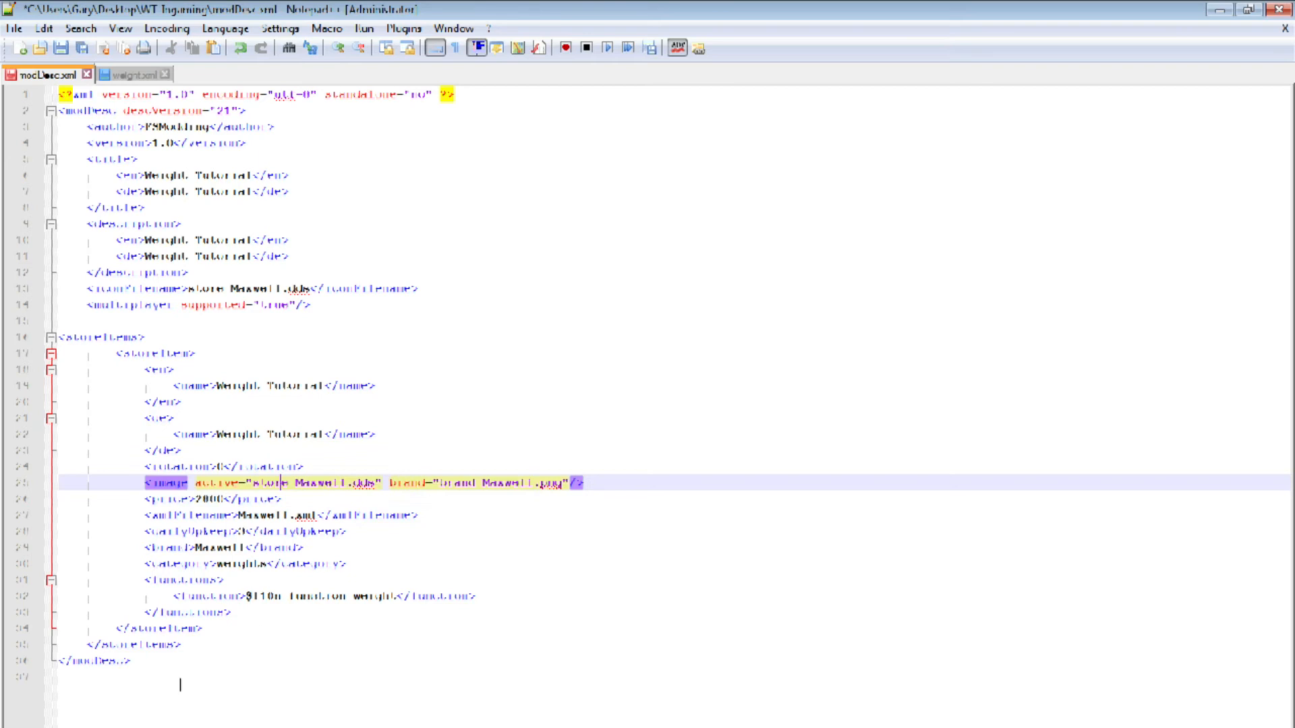
{"action": "key", "text": "alt+Tab"}
{"action": "left_click", "coordinate": [445, 290]}
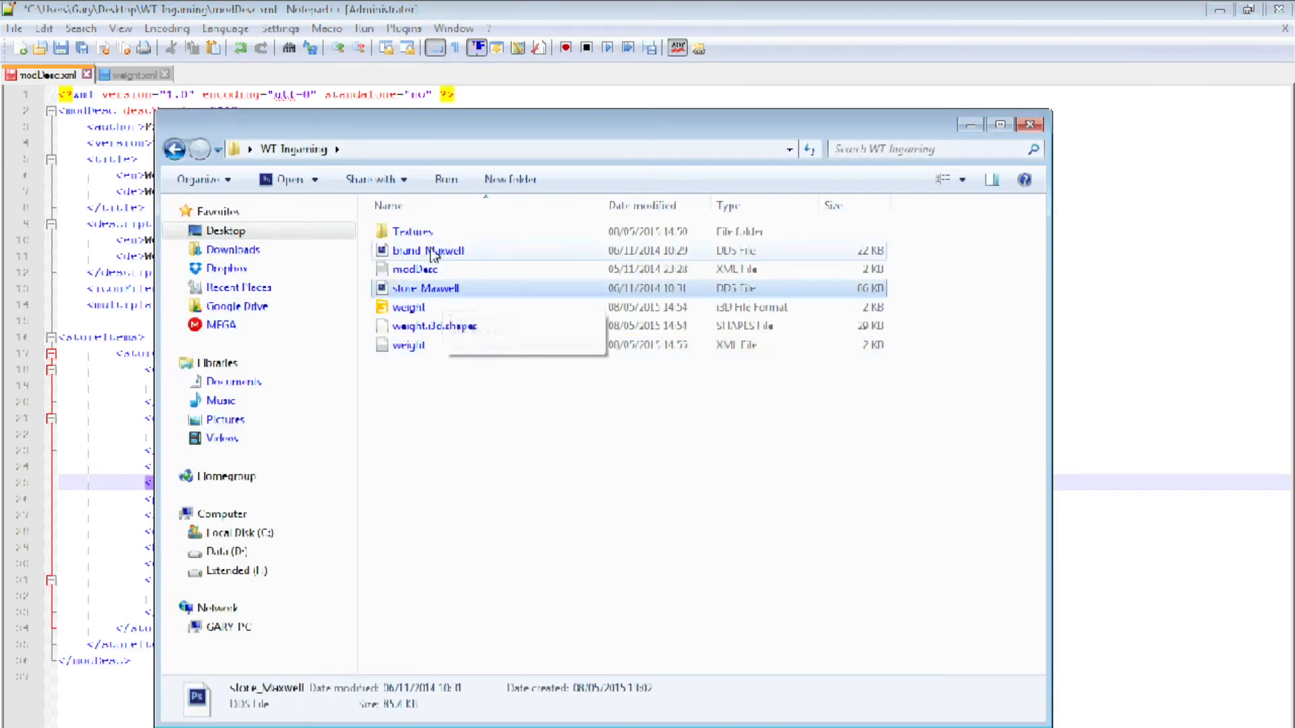
{"action": "left_click", "coordinate": [431, 254]}
{"action": "left_click", "coordinate": [131, 421]}
{"action": "left_click", "coordinate": [274, 515]}
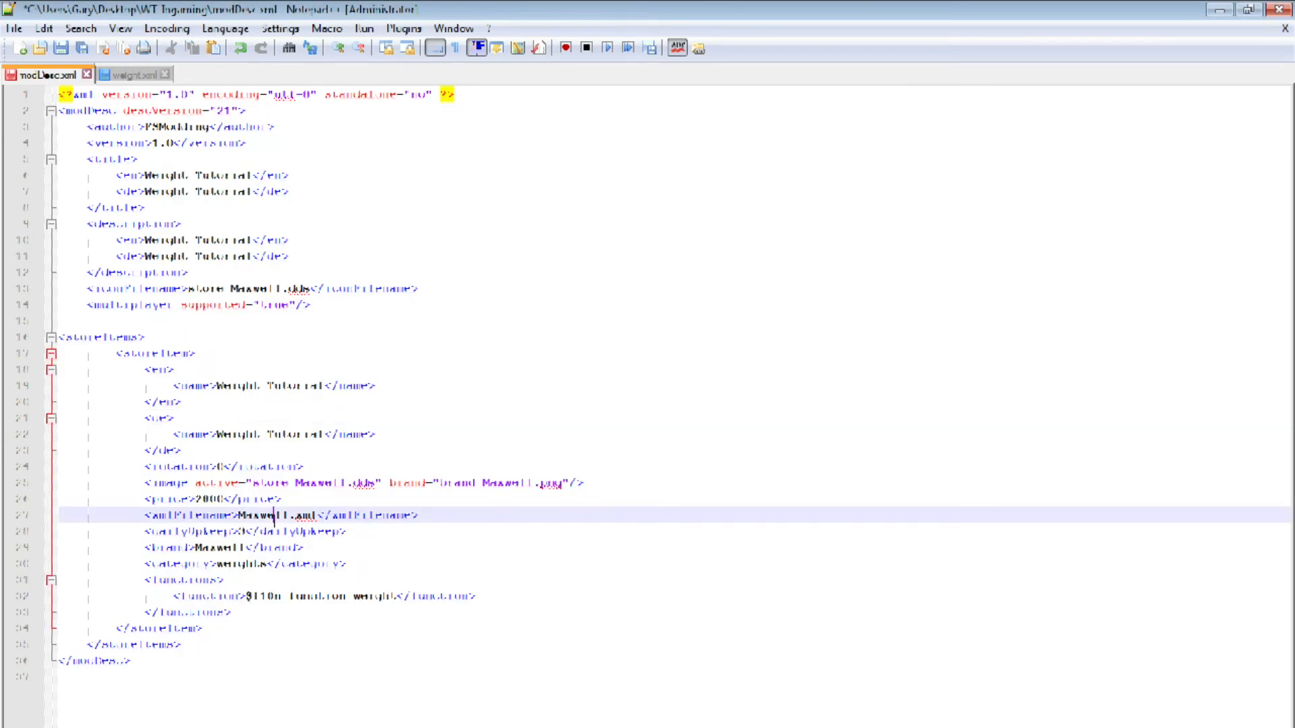
{"action": "left_click", "coordinate": [259, 563]}
{"action": "left_click", "coordinate": [210, 547]}
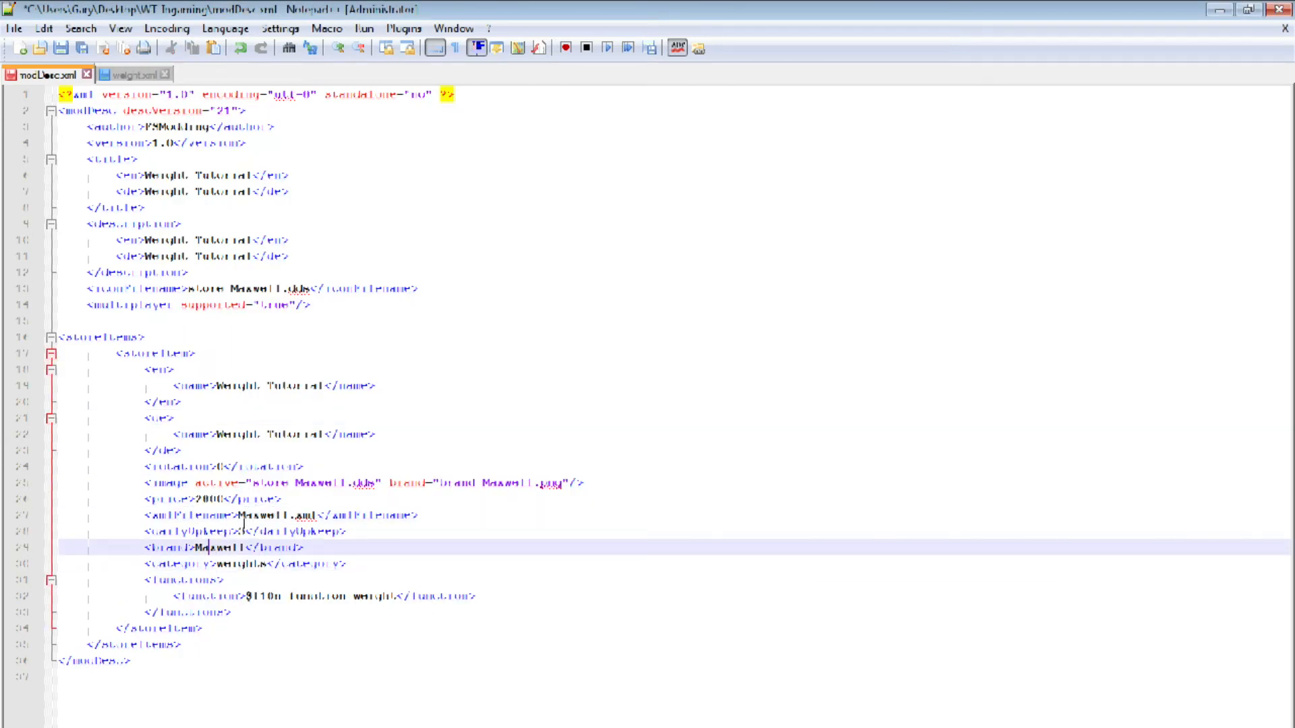
- Set the store item's xmlFilename to weight.xml, then save modDesc.xml and close the editor
{"action": "mouse_move", "coordinate": [237, 515]}
{"action": "left_mouse_down"}
{"action": "mouse_move", "coordinate": [271, 515]}
{"action": "mouse_move", "coordinate": [238, 515]}
{"action": "left_mouse_up"}
{"action": "left_click", "coordinate": [312, 516]}
{"action": "left_click_drag", "start_coordinate": [417, 515], "coordinate": [275, 518]}
{"action": "triple_click", "coordinate": [275, 518]}
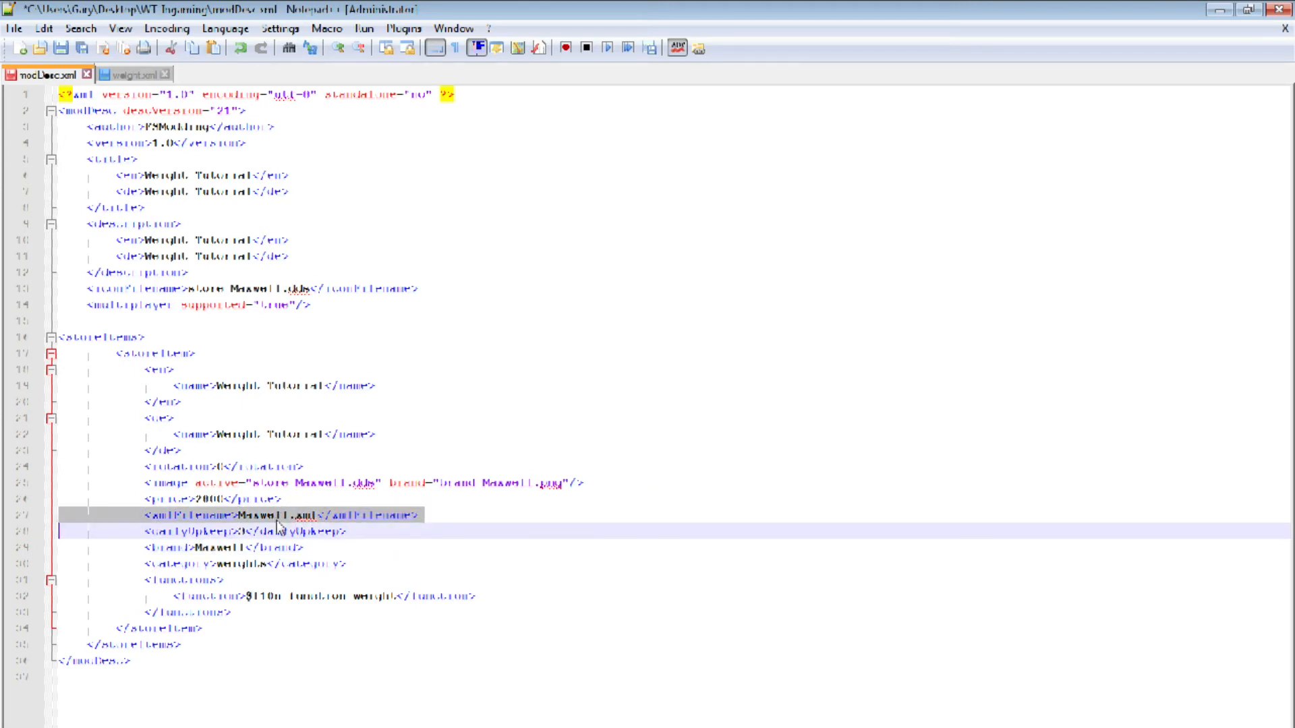
{"action": "double_click", "coordinate": [241, 519]}
{"action": "left_click", "coordinate": [241, 517]}
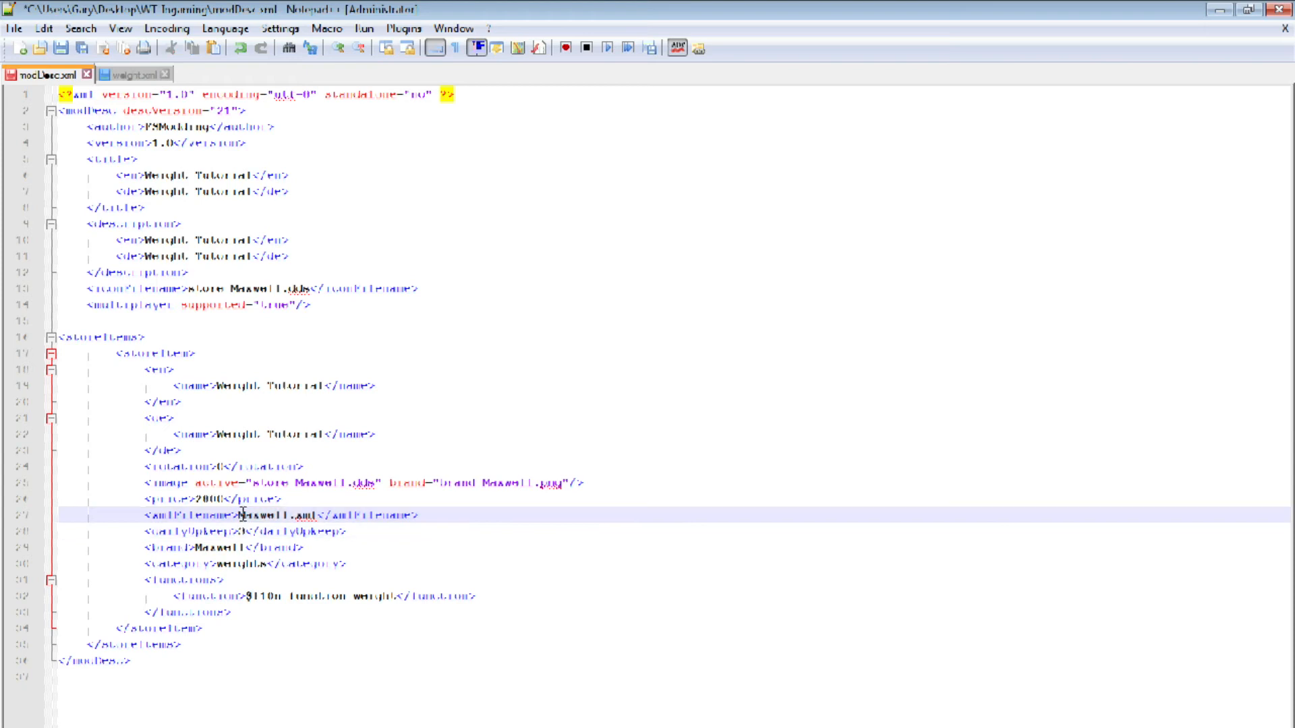
{"action": "double_click", "coordinate": [240, 515]}
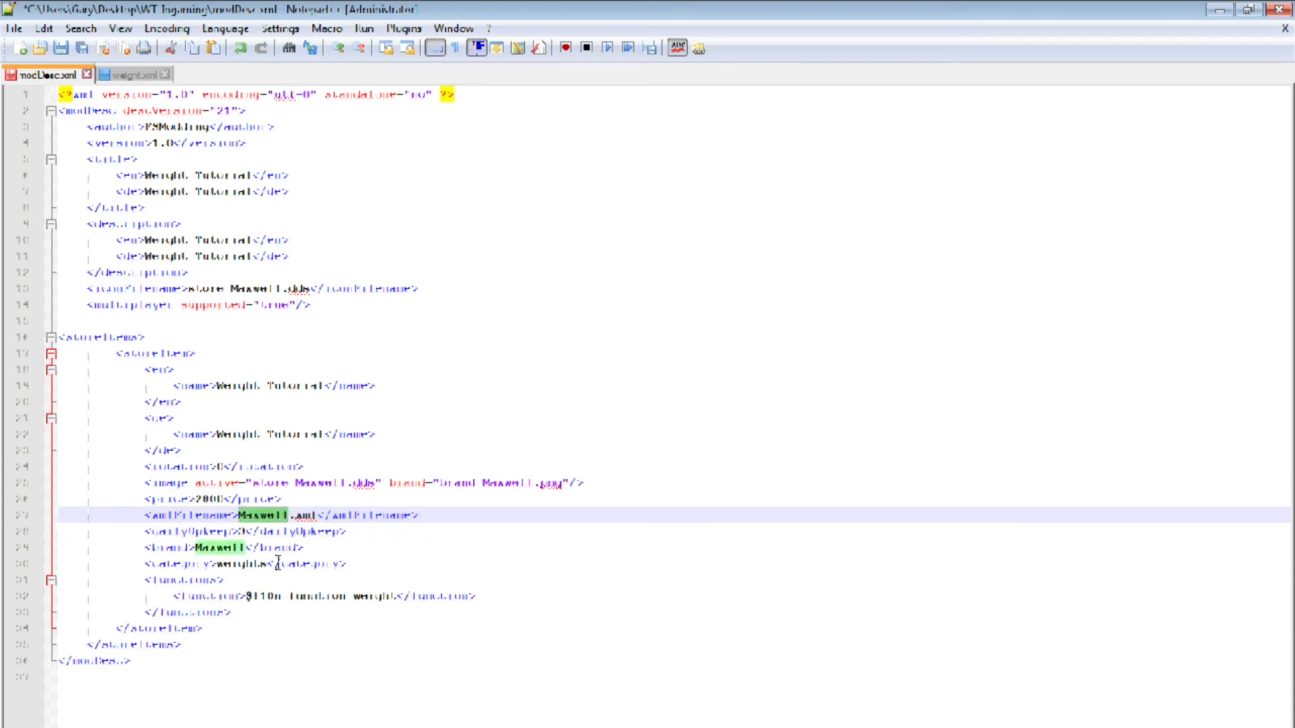
{"action": "type", "text": "weight"}
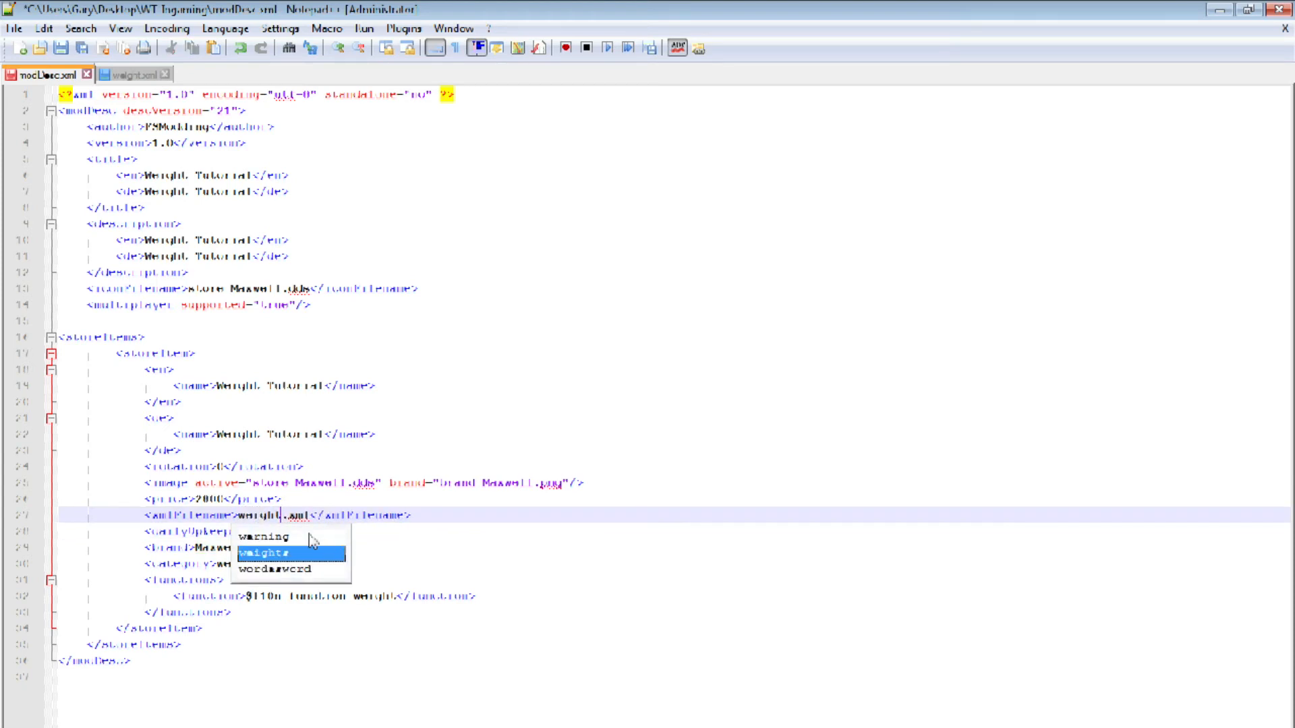
{"action": "key", "text": "Escape"}
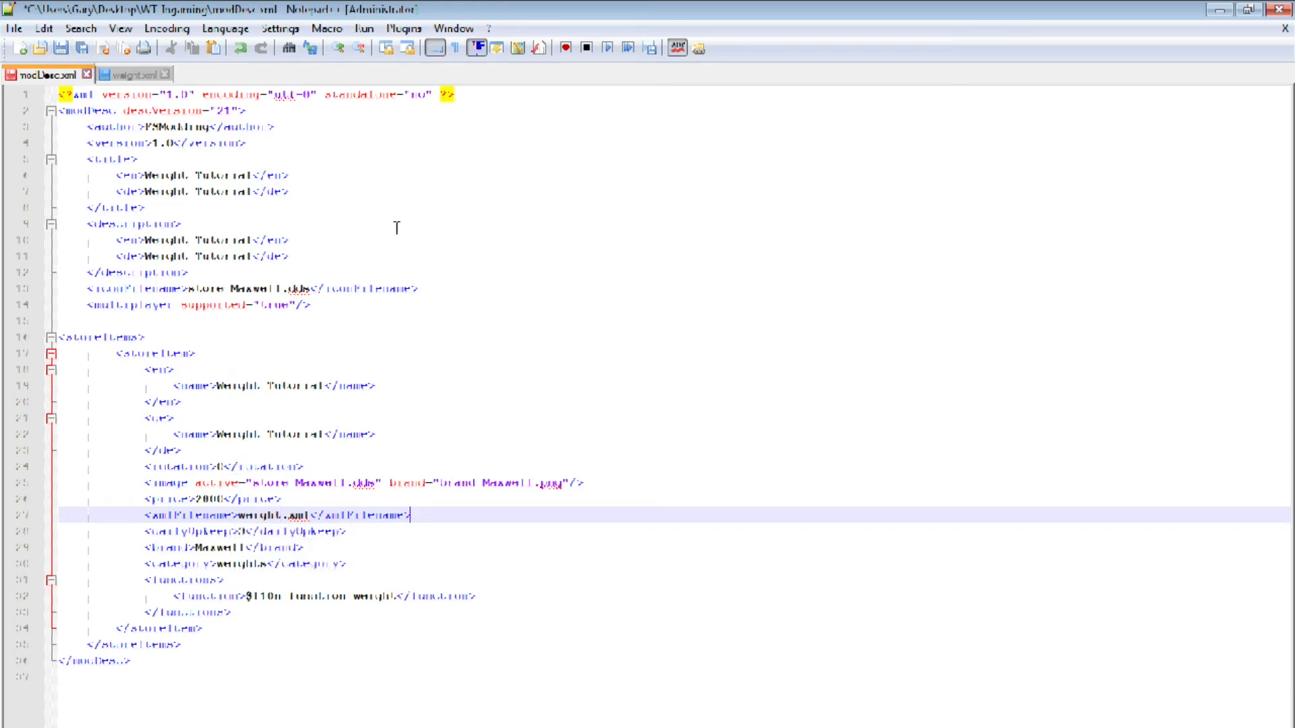
{"action": "left_click", "coordinate": [60, 48]}
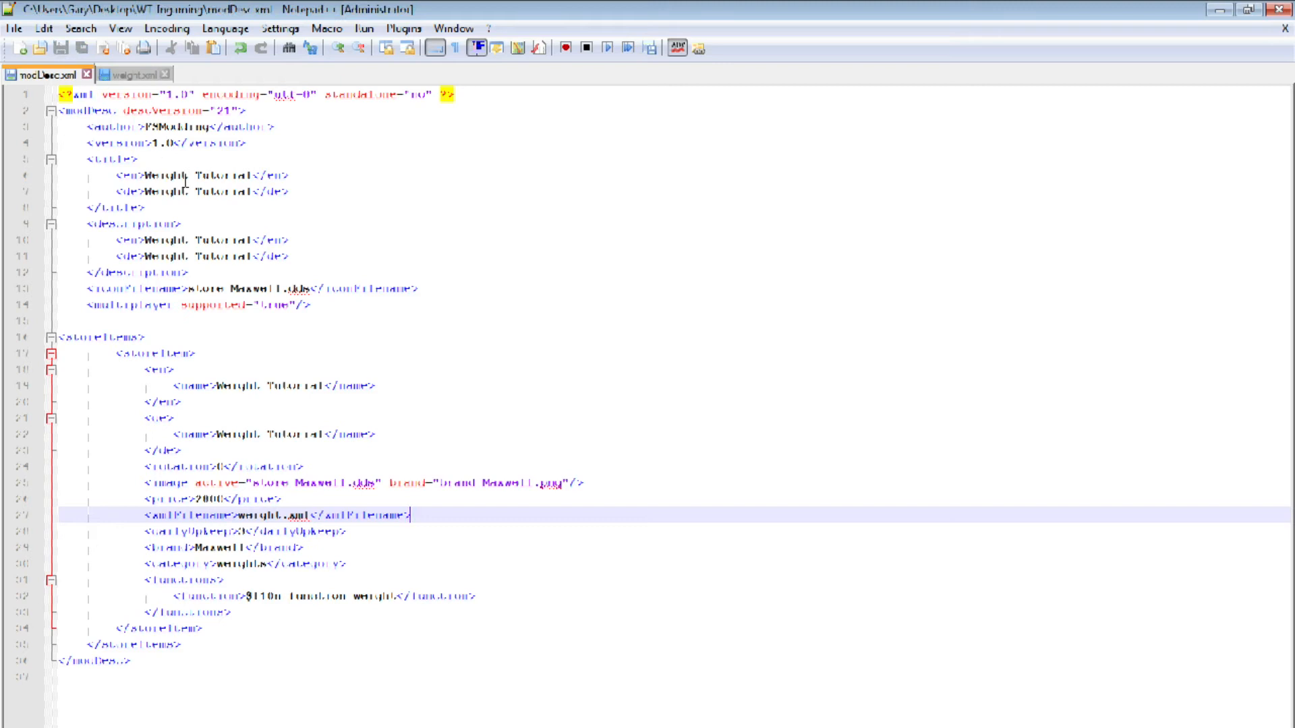
{"action": "left_click", "coordinate": [1278, 9]}
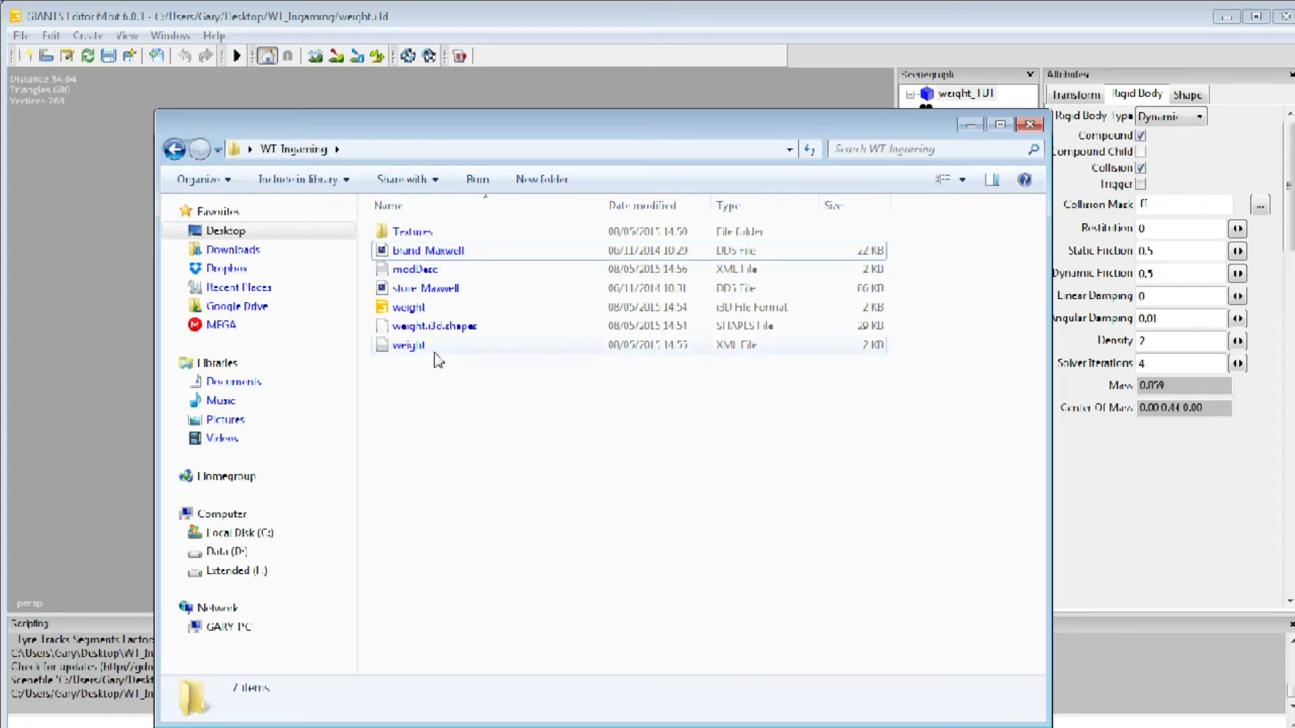
- Open weight.i3d in Notepad++, check its Diffuse and Specular texture paths, and close the file
{"action": "right_click", "coordinate": [413, 309]}
{"action": "left_click", "coordinate": [486, 369]}
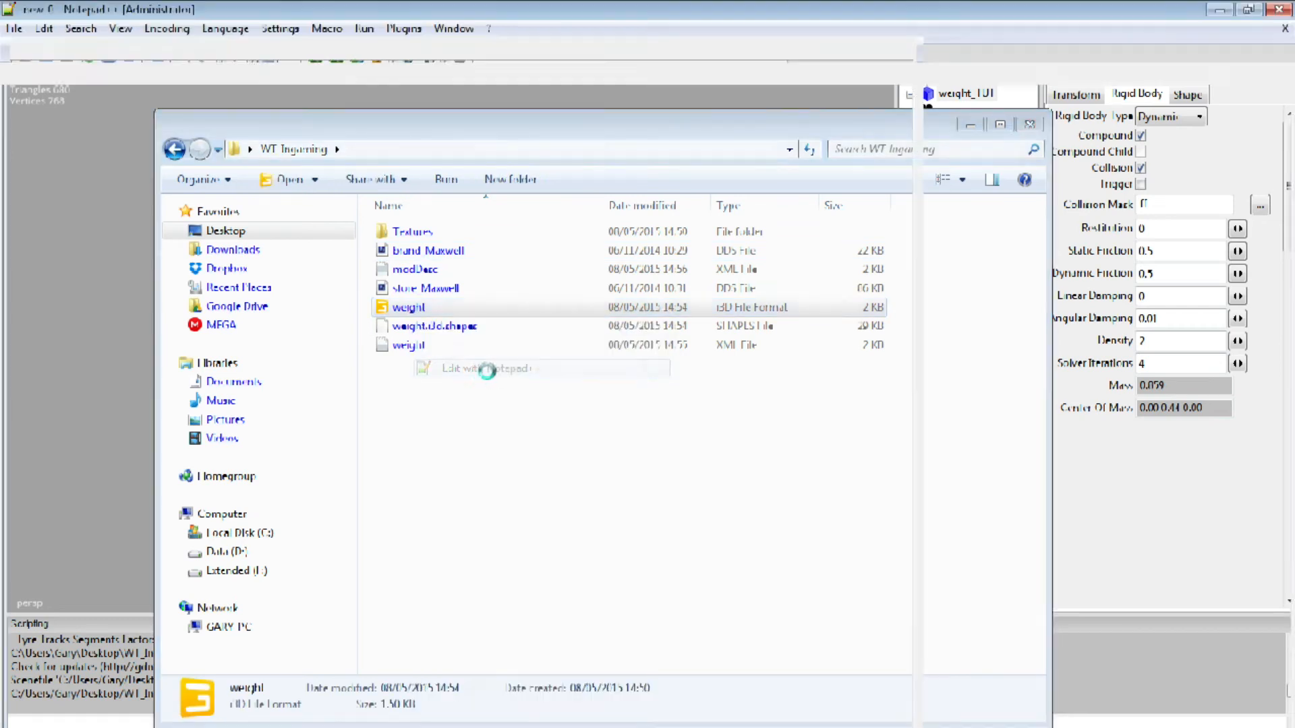
{"action": "left_click_drag", "start_coordinate": [282, 223], "coordinate": [356, 224]}
{"action": "left_click", "coordinate": [355, 239]}
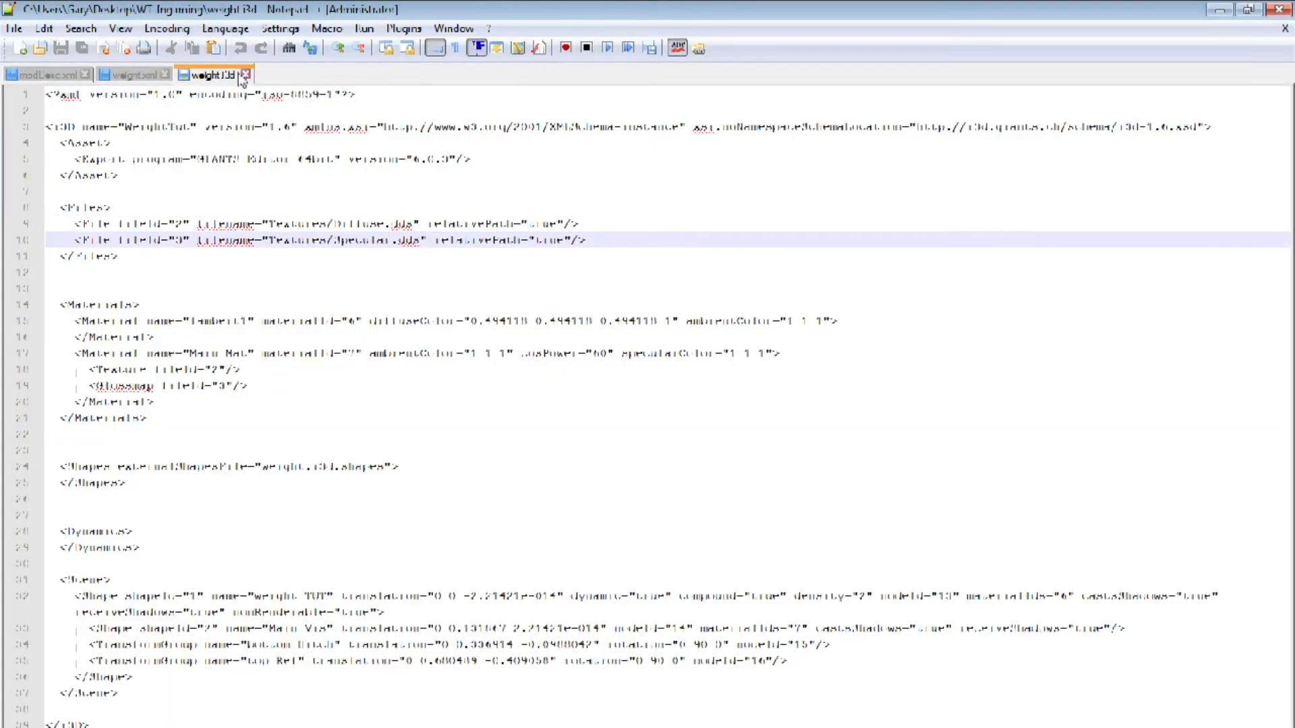
{"action": "left_click", "coordinate": [246, 75]}
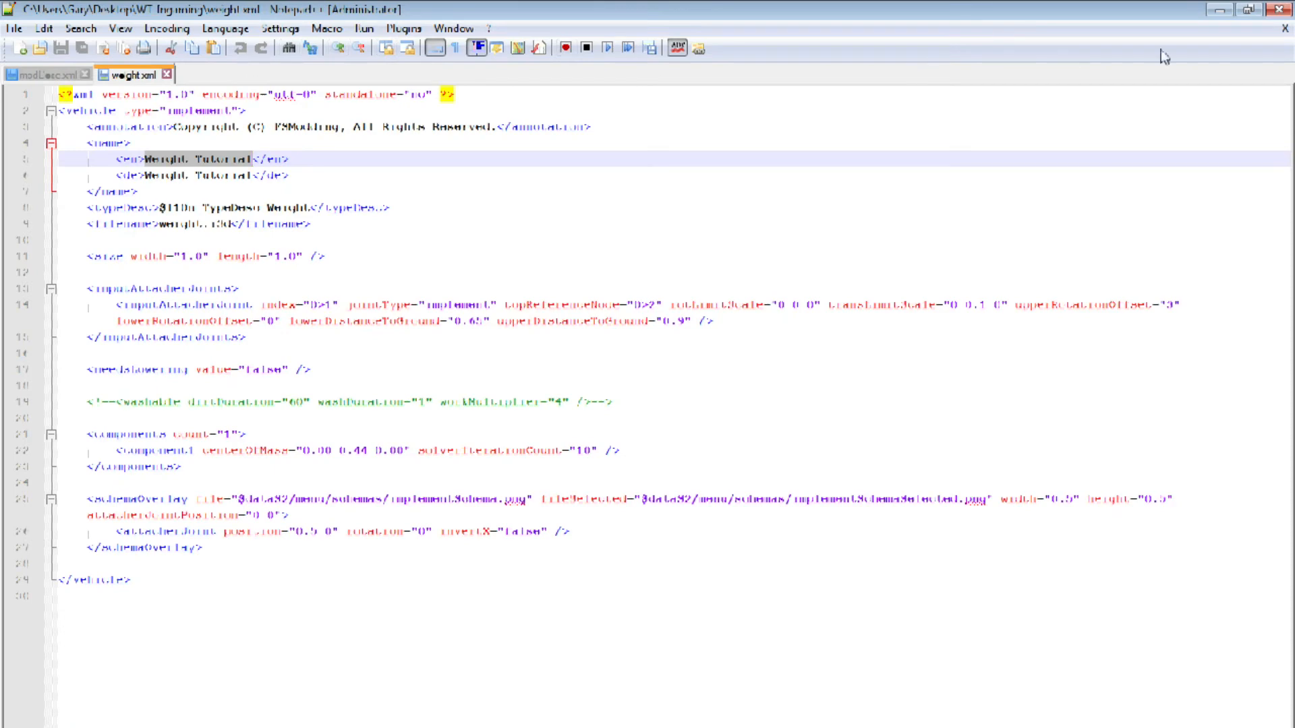
- Clear the open windows off the desktop and copy the WT_Ingaming mod folder into the FS15Mods folder
{"action": "left_click", "coordinate": [1220, 11]}
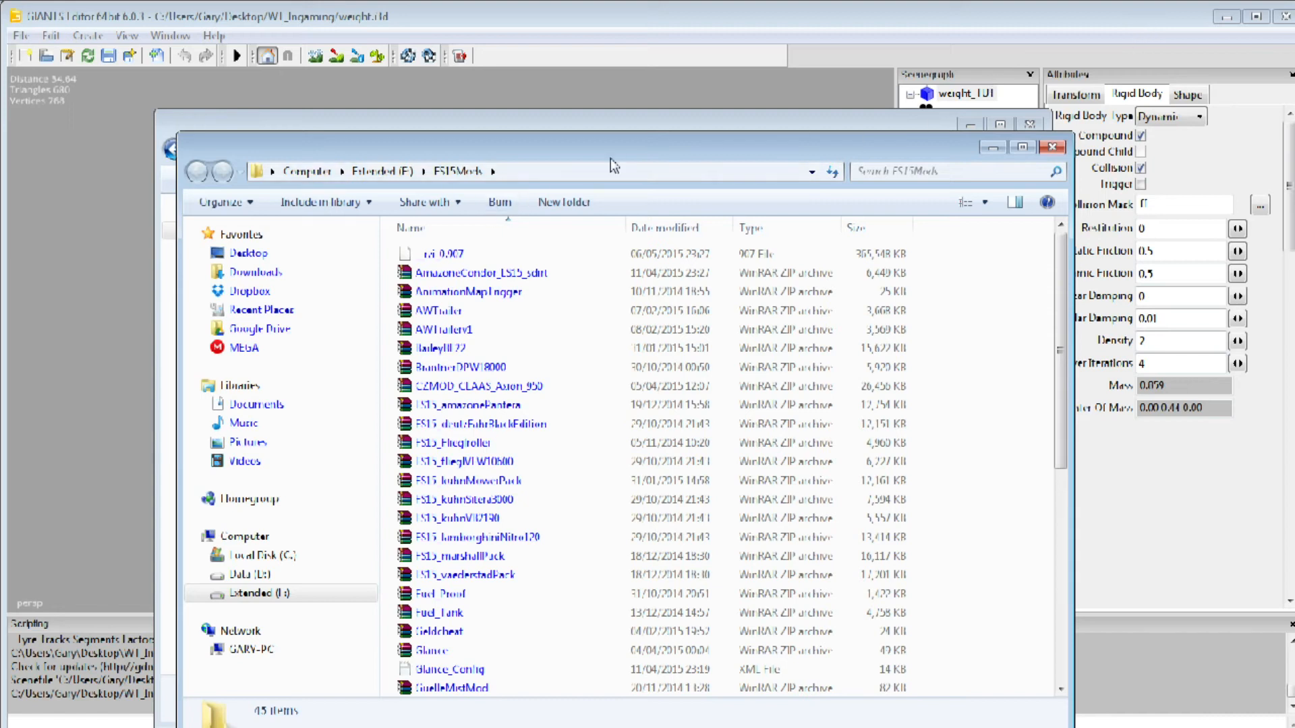
{"action": "left_click_drag", "start_coordinate": [553, 154], "coordinate": [1294, 239]}
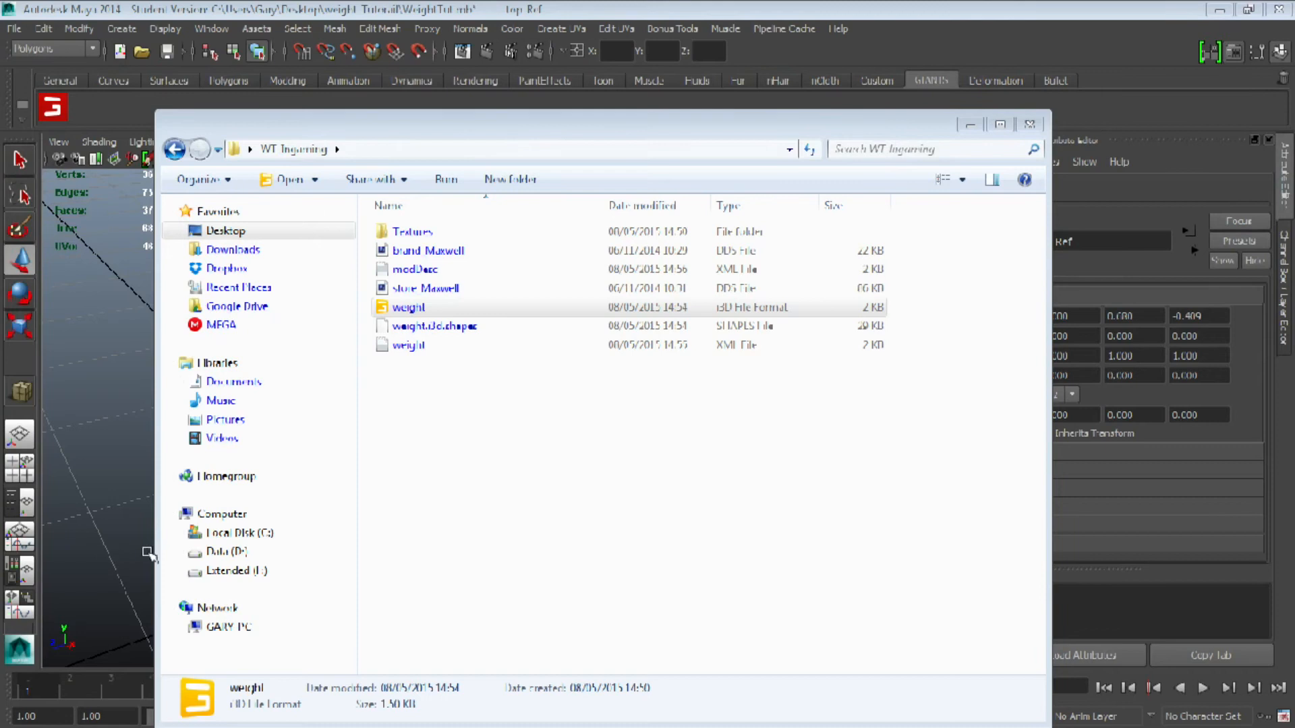
{"action": "left_click", "coordinate": [1217, 9]}
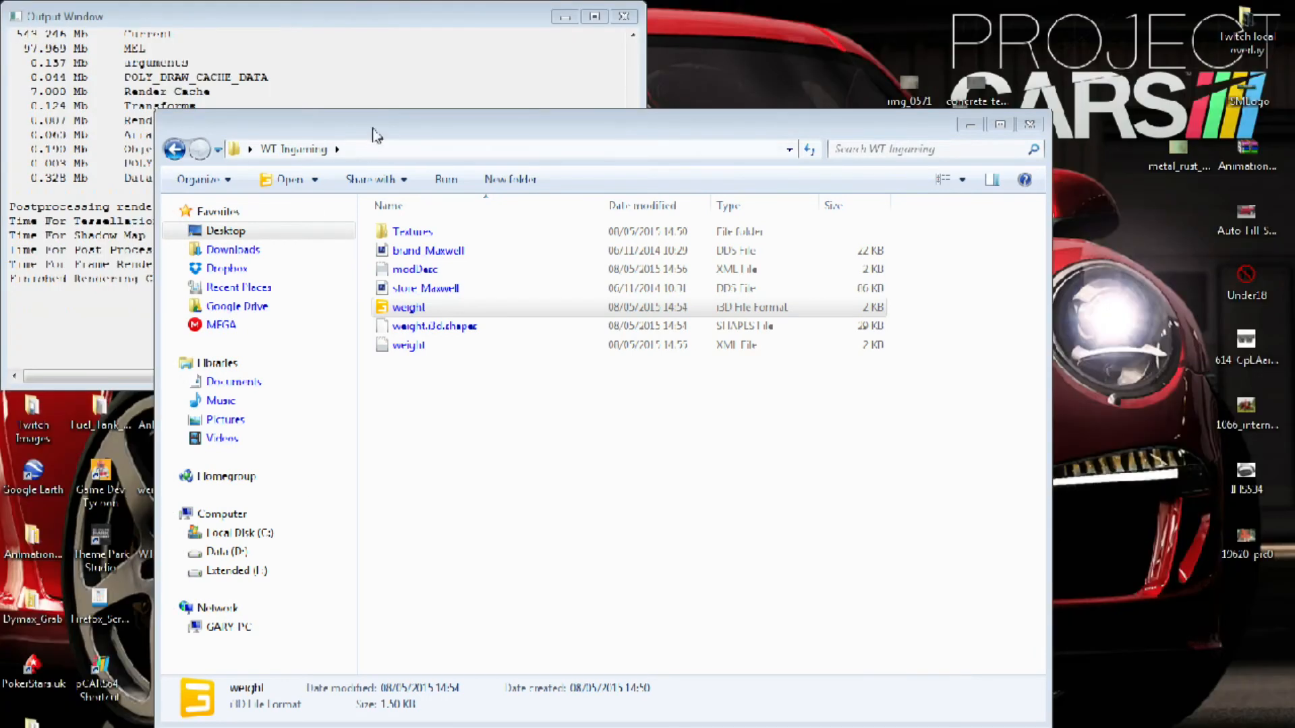
{"action": "left_click", "coordinate": [564, 18]}
{"action": "left_click_drag", "start_coordinate": [400, 123], "coordinate": [487, 110]}
{"action": "left_click_drag", "start_coordinate": [149, 540], "coordinate": [701, 727]}
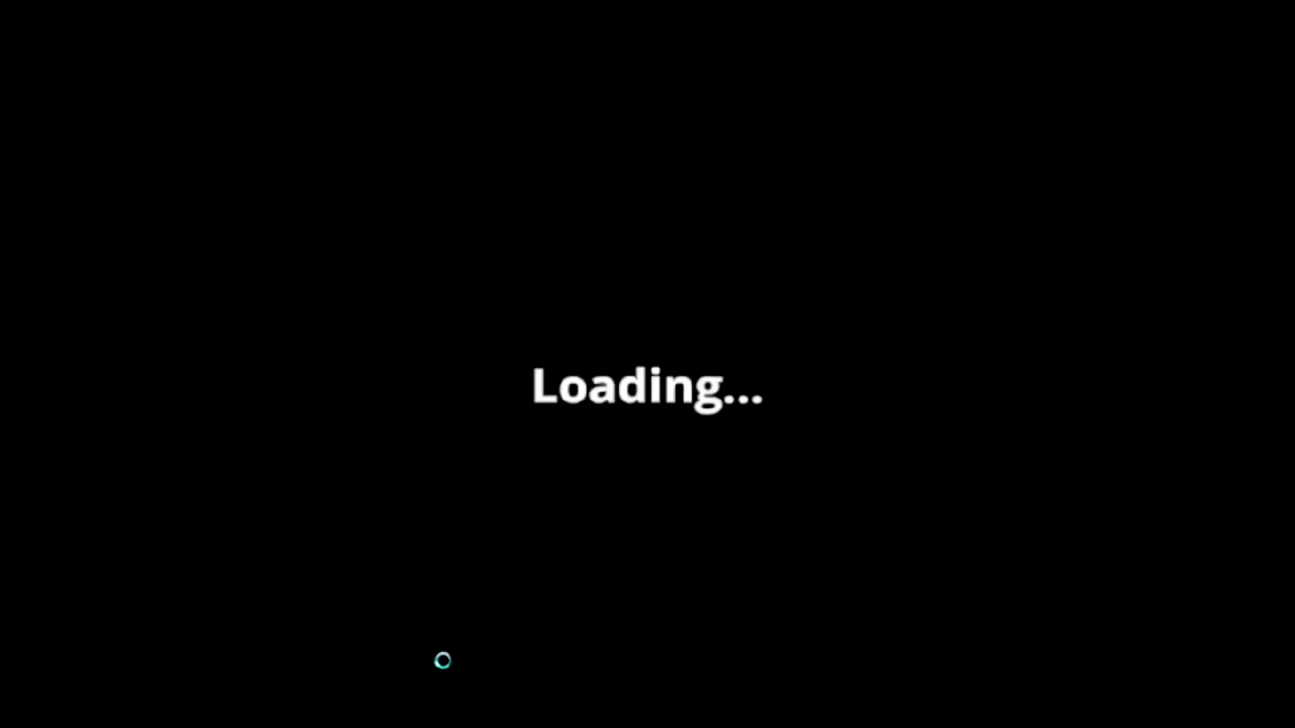
{"action": "key", "text": "super"}
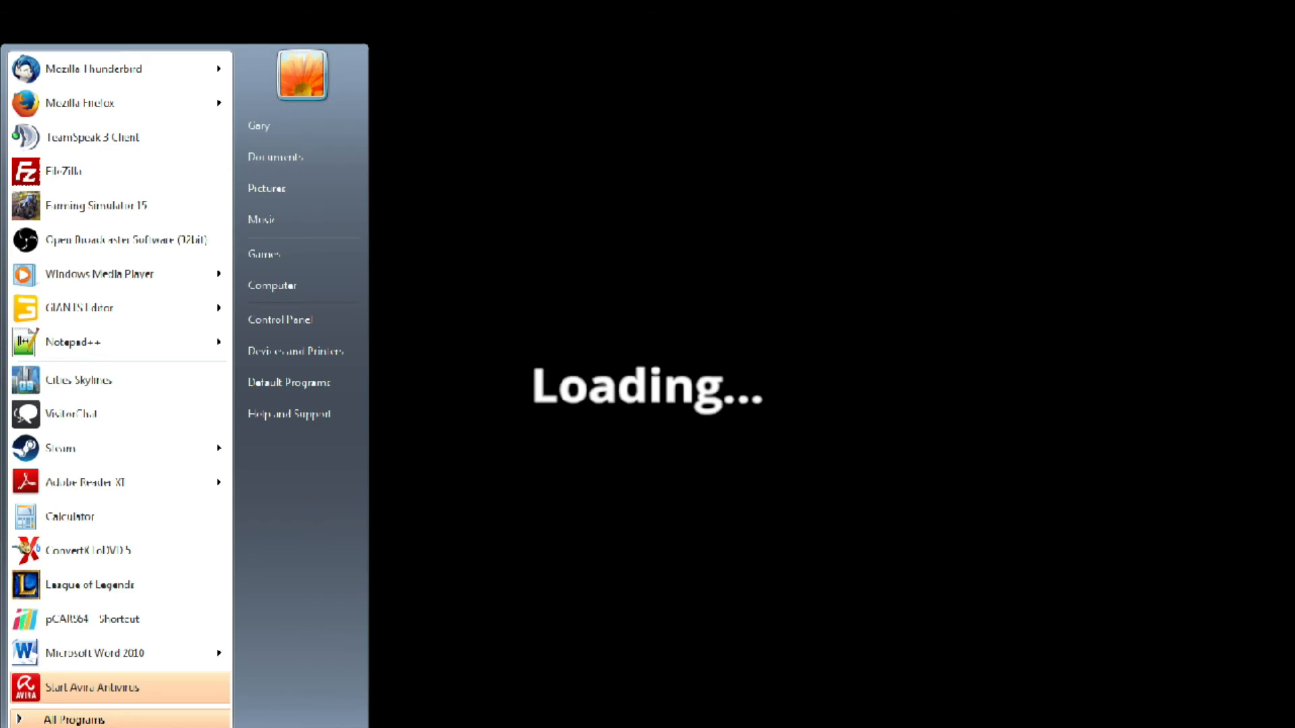
- Switch back to Farming Simulator 15 and walk across the store yard towards the parked JCB loader
{"action": "key", "text": "super"}
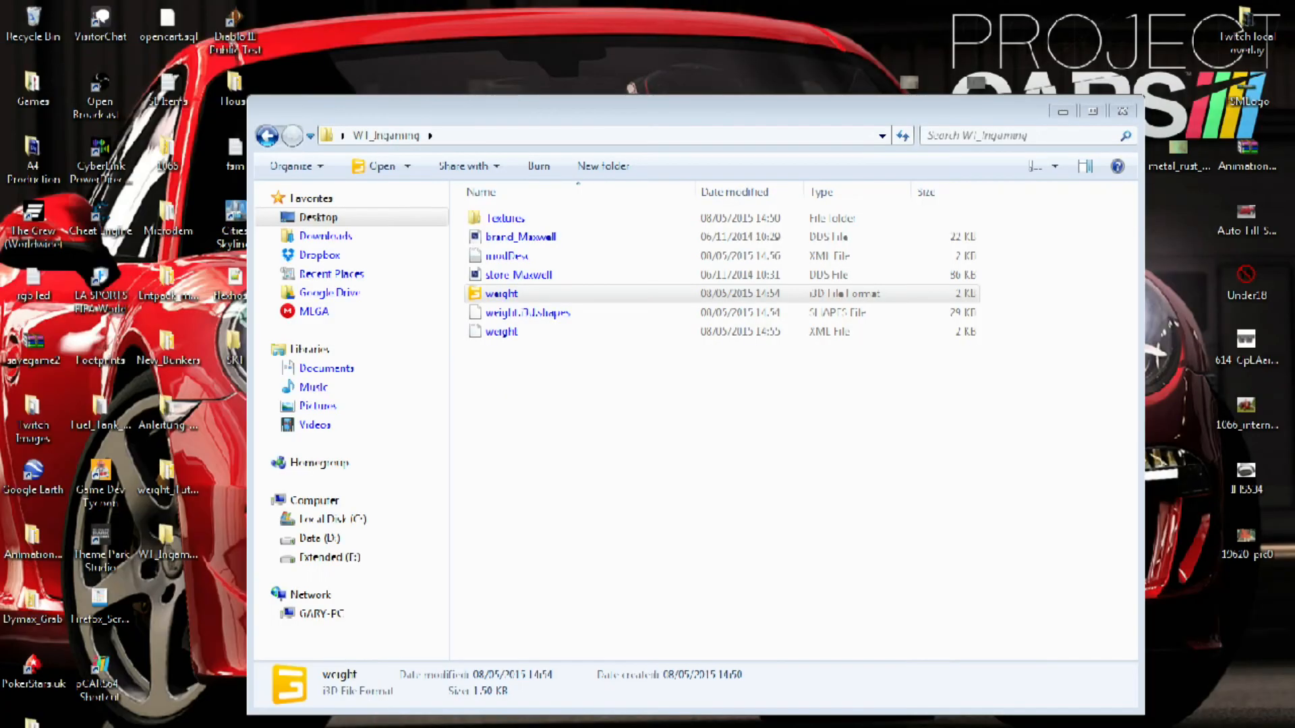
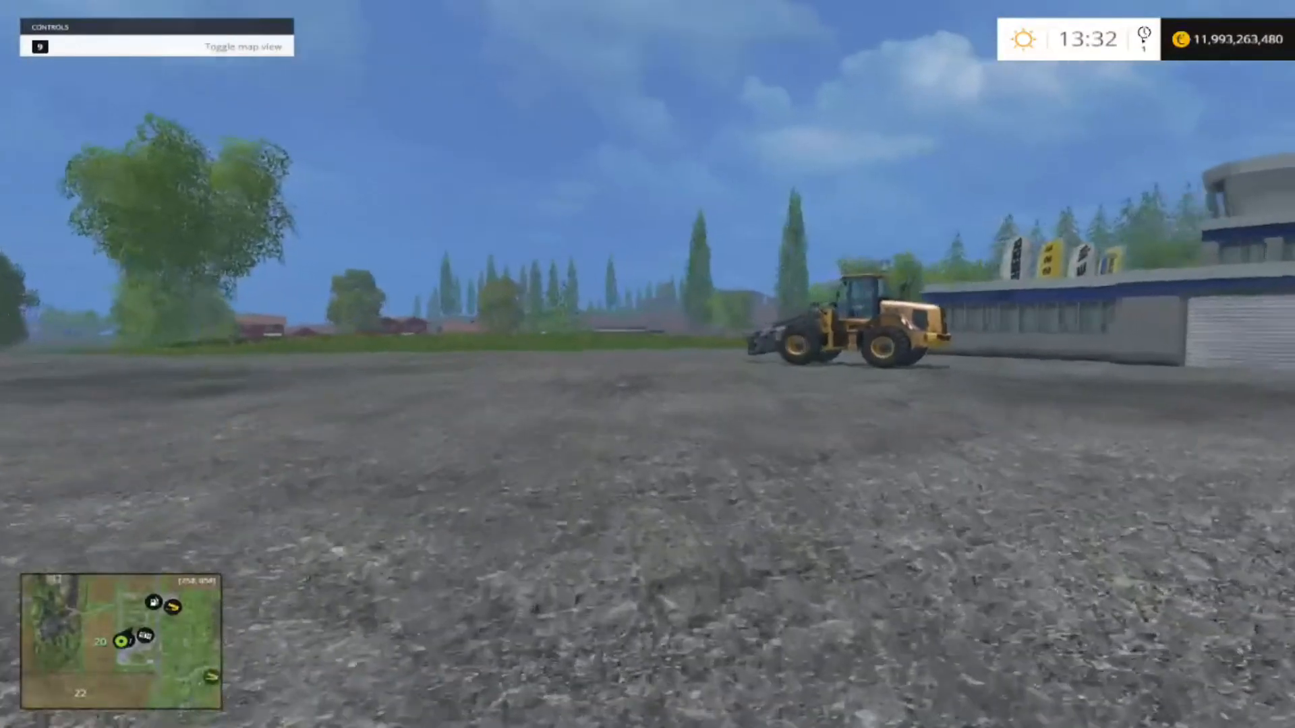
{"action": "key", "text": "w"}
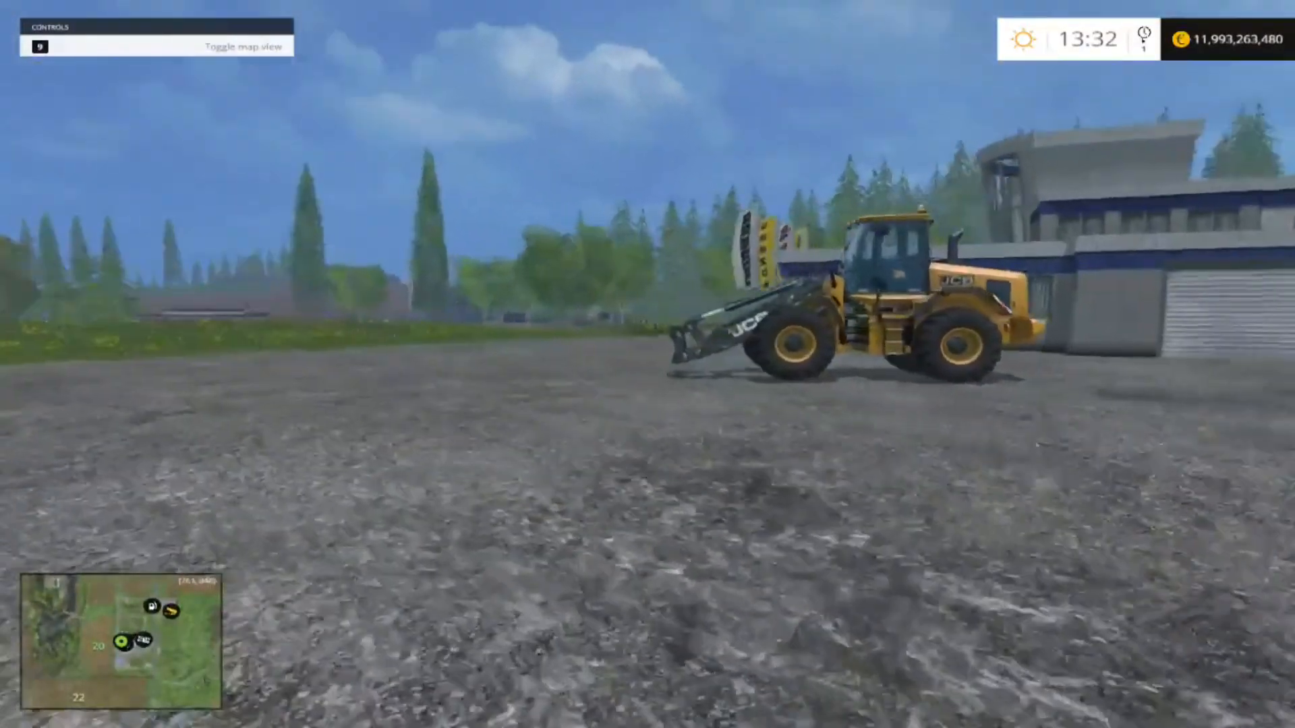
{"action": "key", "text": "Escape"}
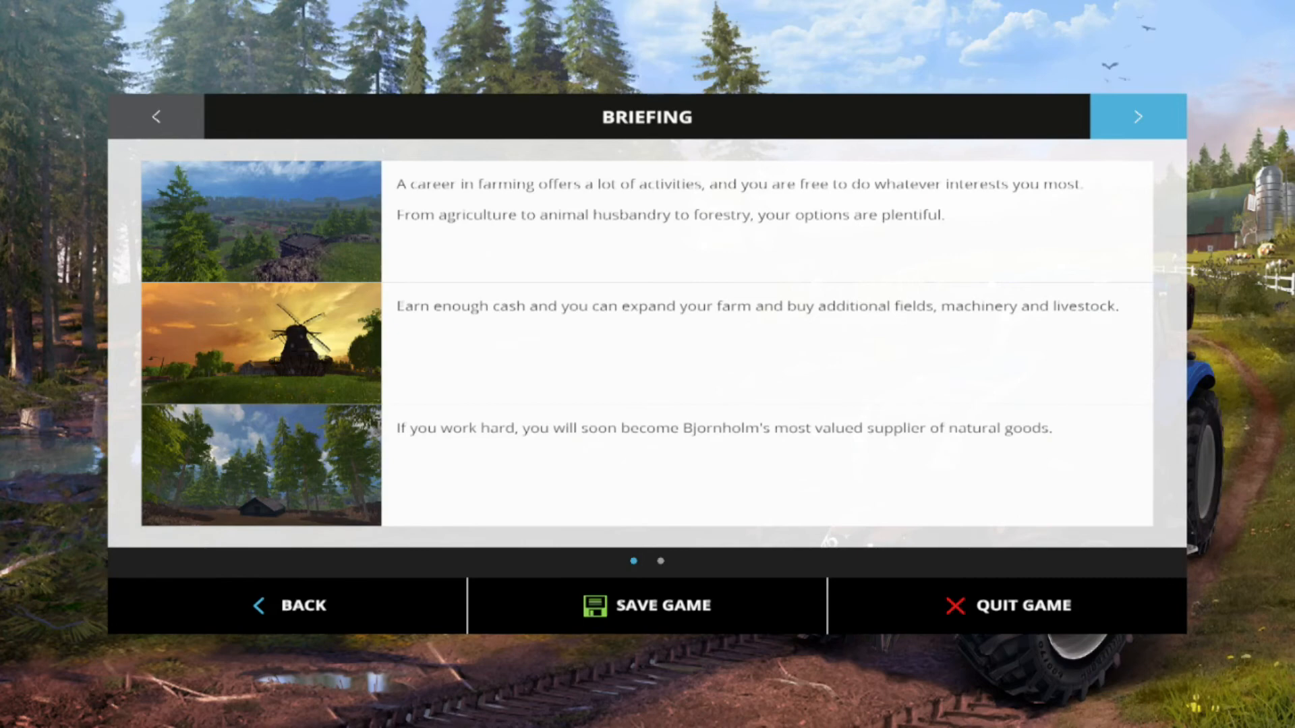
{"action": "key", "text": "Escape"}
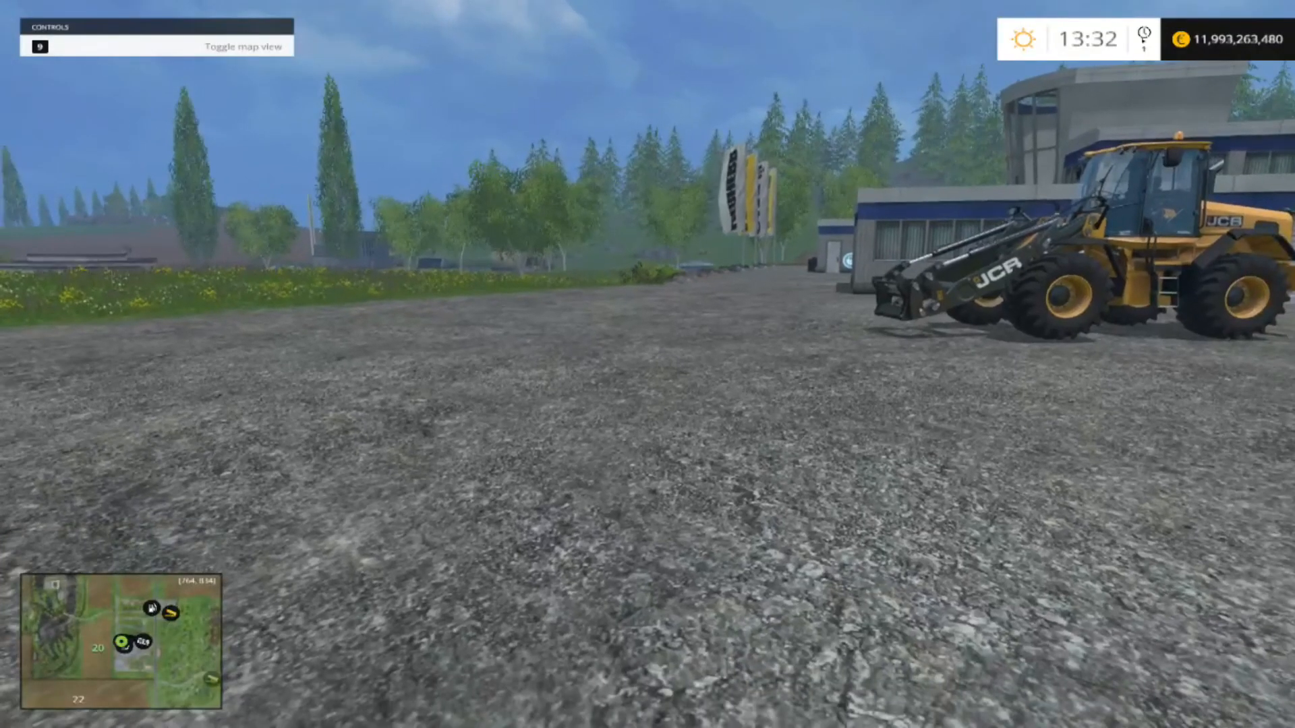
- Open the in-game shop's mod brands and list the Maxwell products
{"action": "key", "text": "p"}
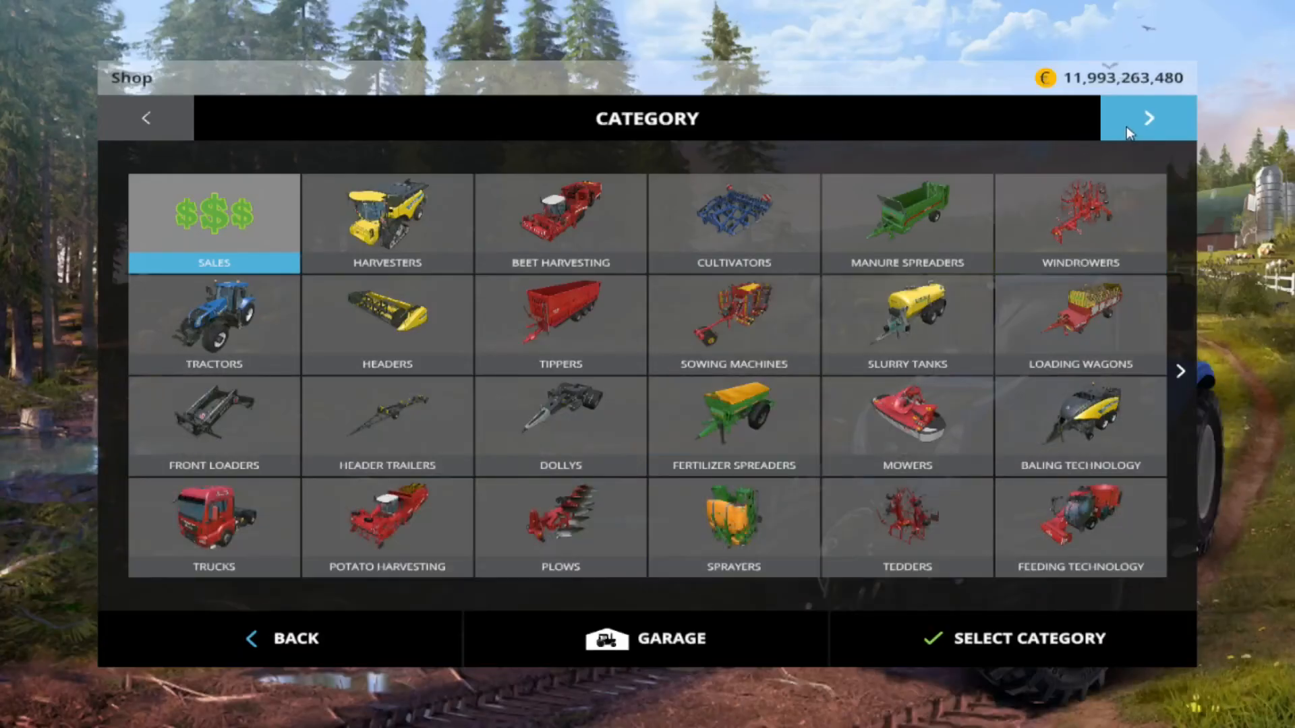
{"action": "left_click", "coordinate": [1127, 126]}
{"action": "left_click", "coordinate": [1127, 129]}
{"action": "left_click", "coordinate": [1127, 132]}
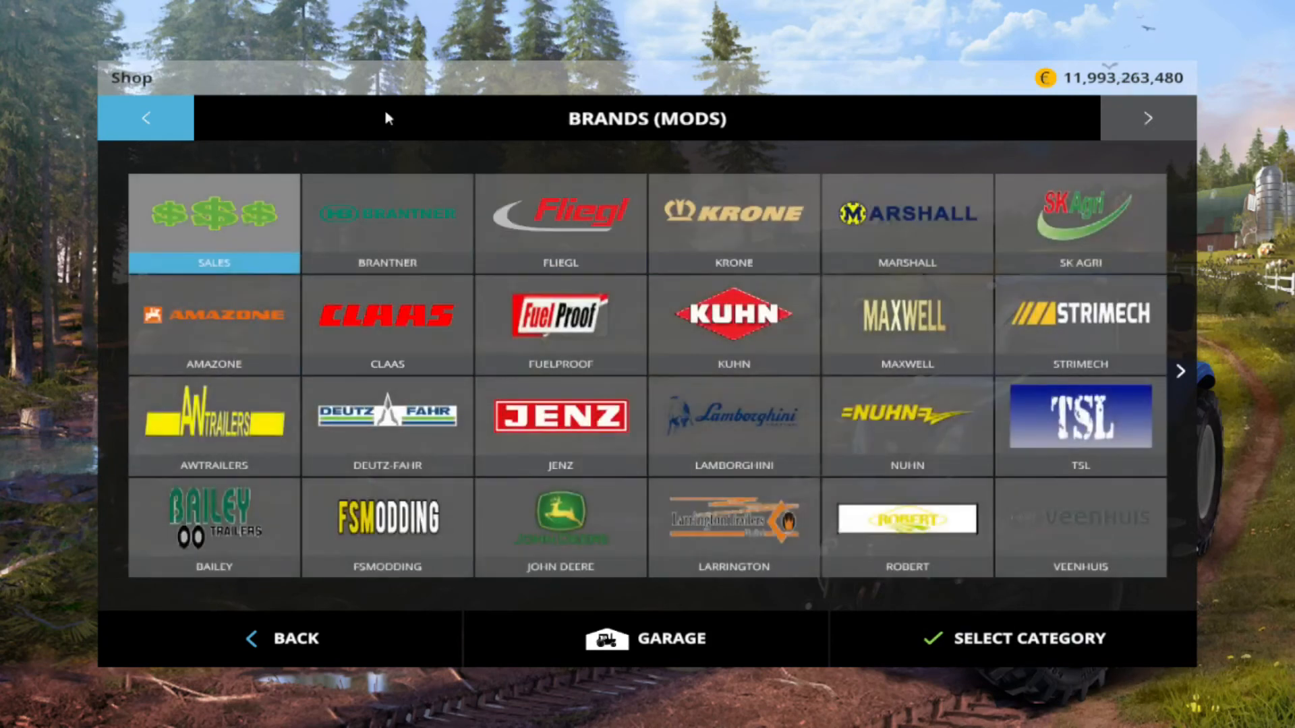
{"action": "left_click", "coordinate": [924, 325]}
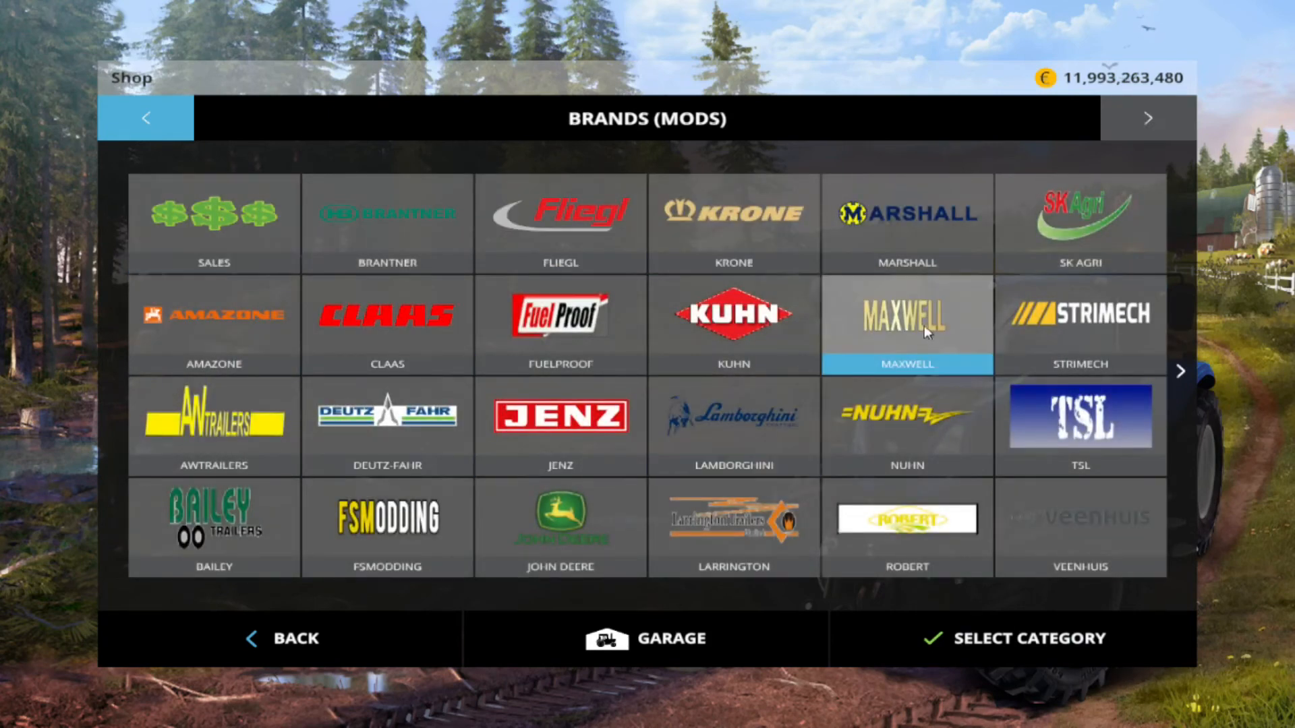
{"action": "left_click", "coordinate": [924, 325]}
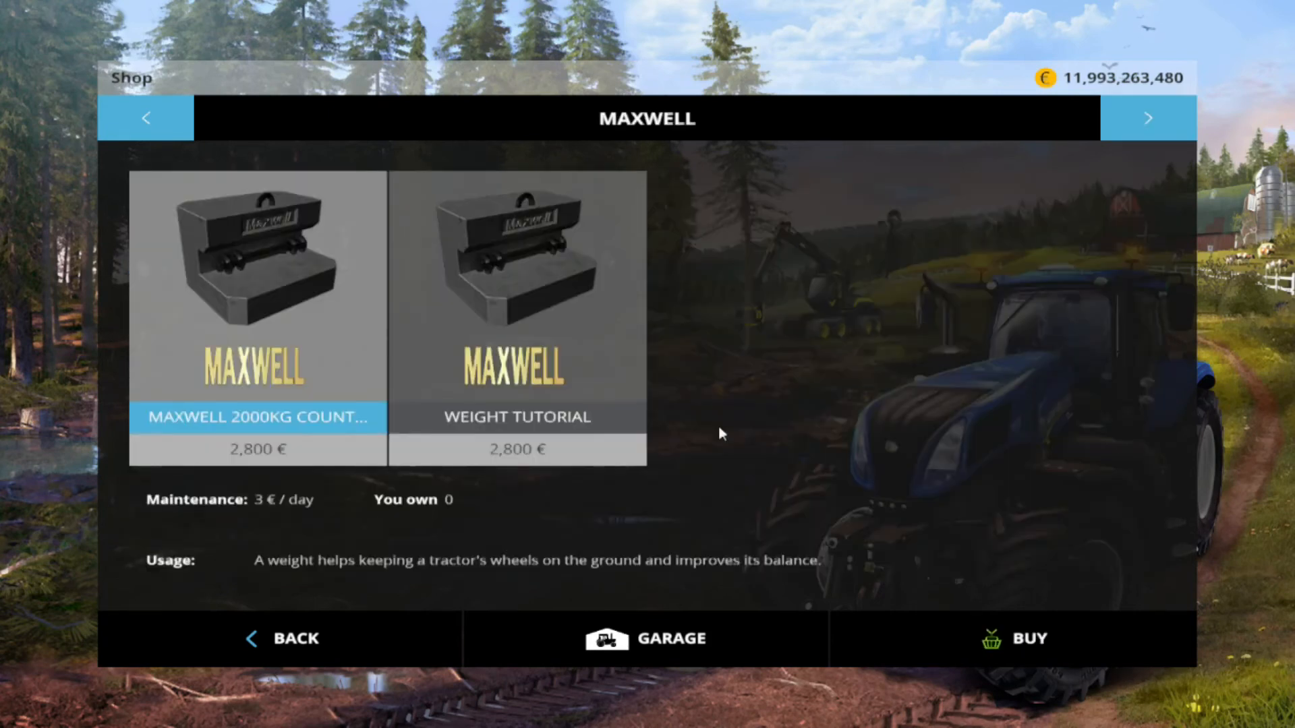
- Buy the Weight Tutorial item and leave the shop
{"action": "left_click", "coordinate": [530, 325]}
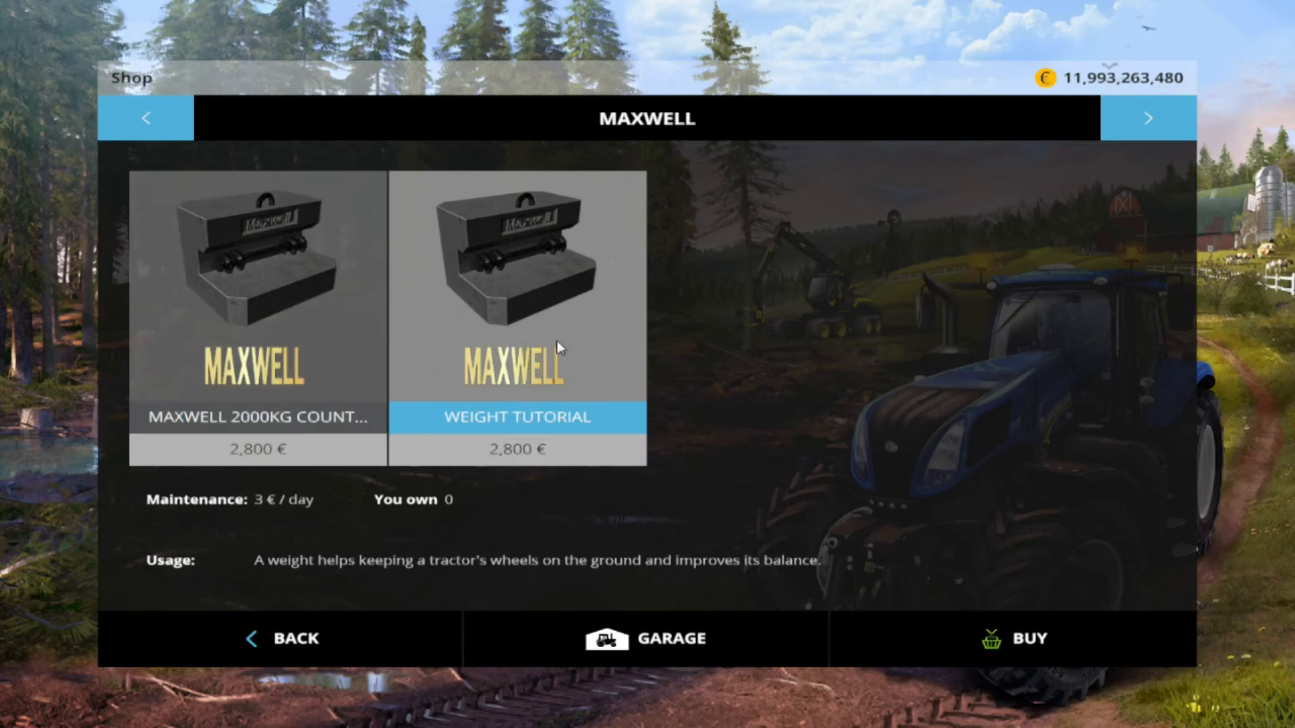
{"action": "left_click", "coordinate": [981, 633]}
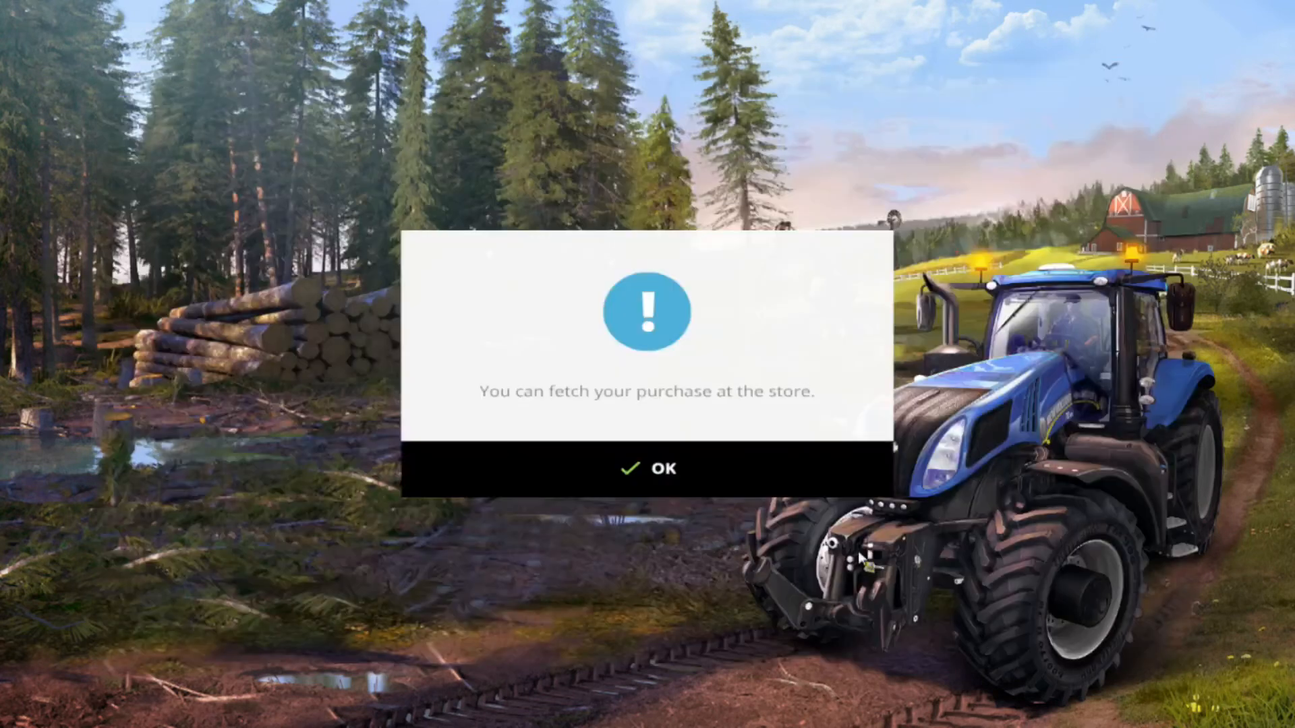
{"action": "left_click", "coordinate": [623, 470]}
{"action": "key", "text": "Escape"}
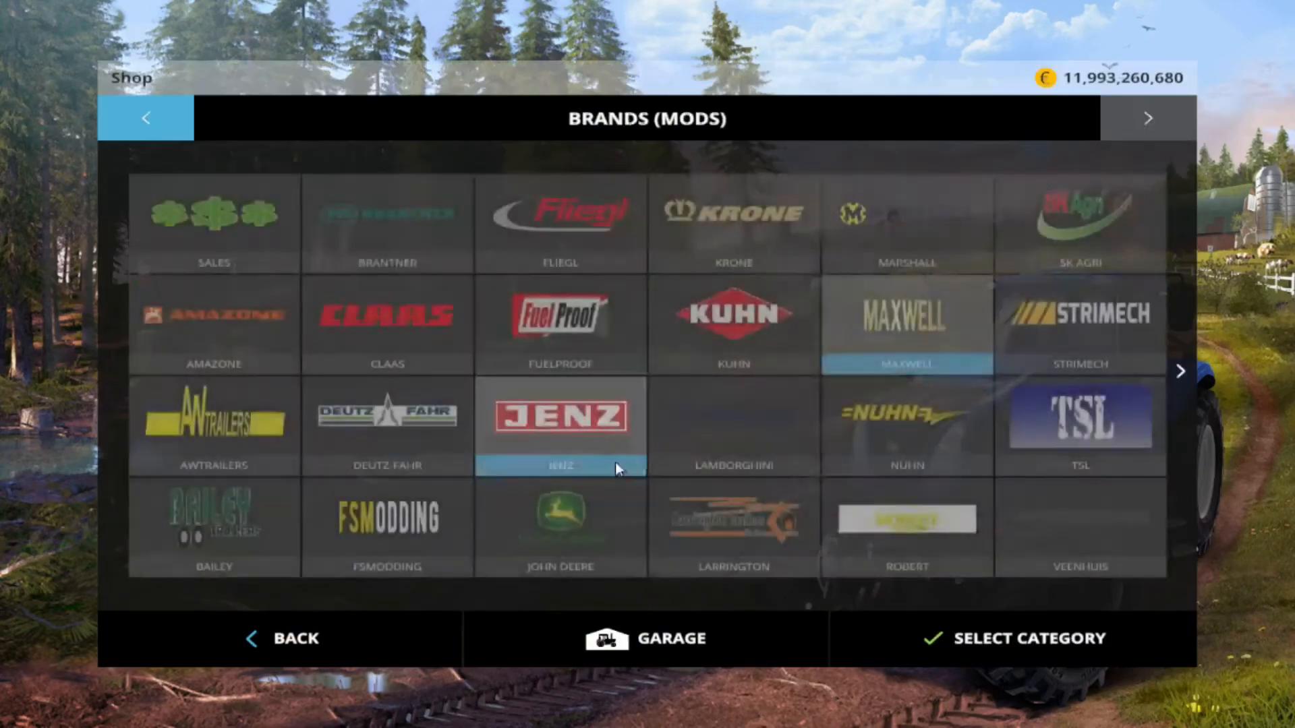
{"action": "key", "text": "Escape"}
- Walk to the purchased weight in the store yard and inspect it from several sides
{"action": "key", "text": "w"}
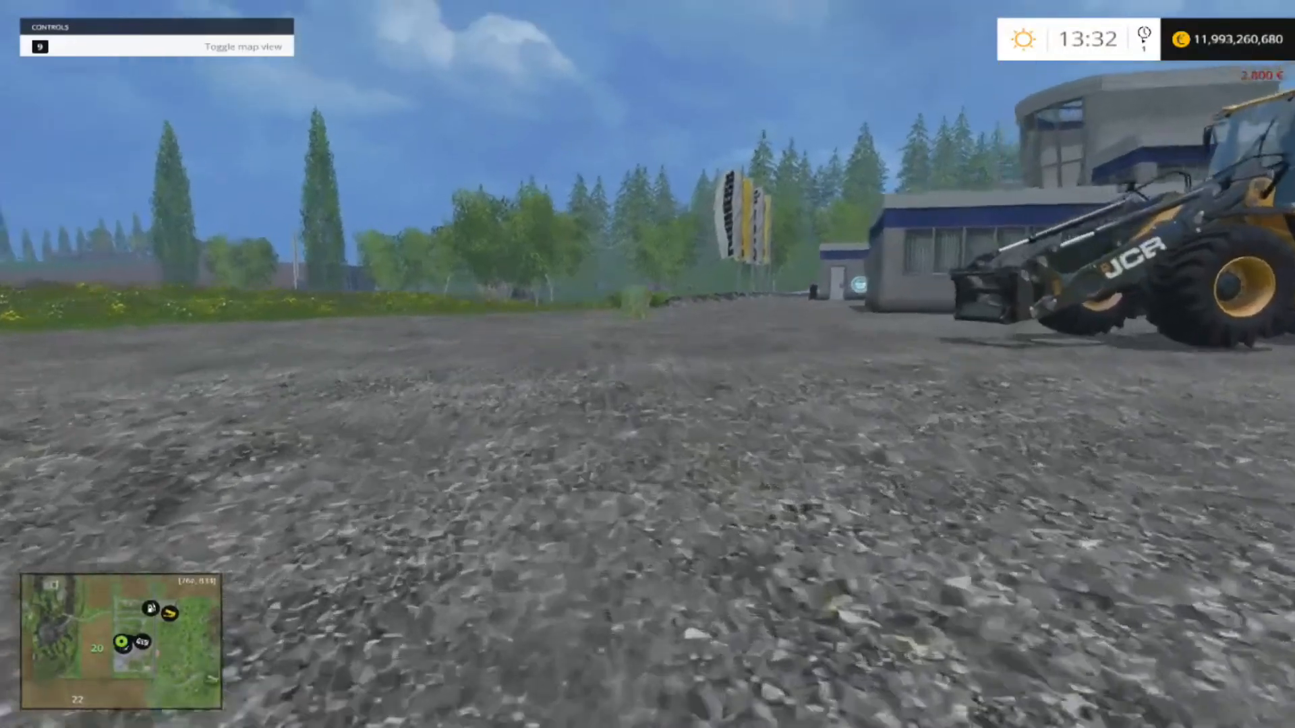
{"action": "key", "text": "w"}
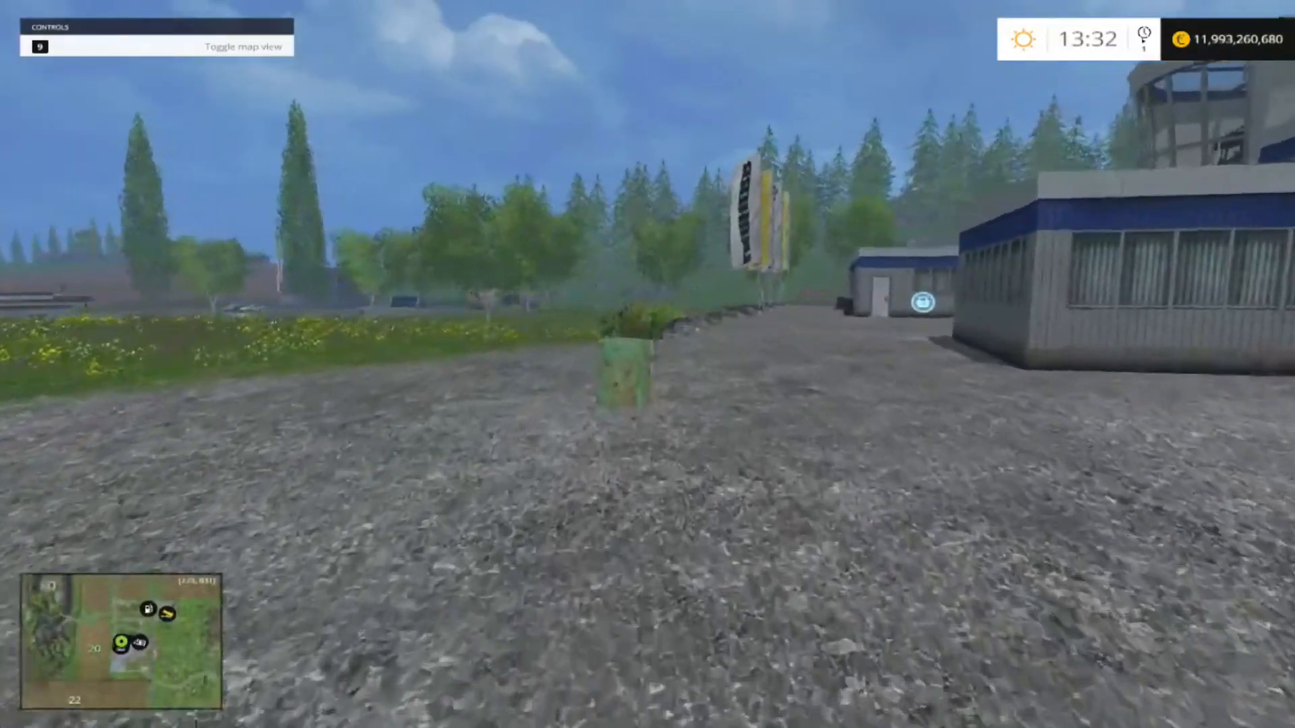
{"action": "key", "text": "w"}
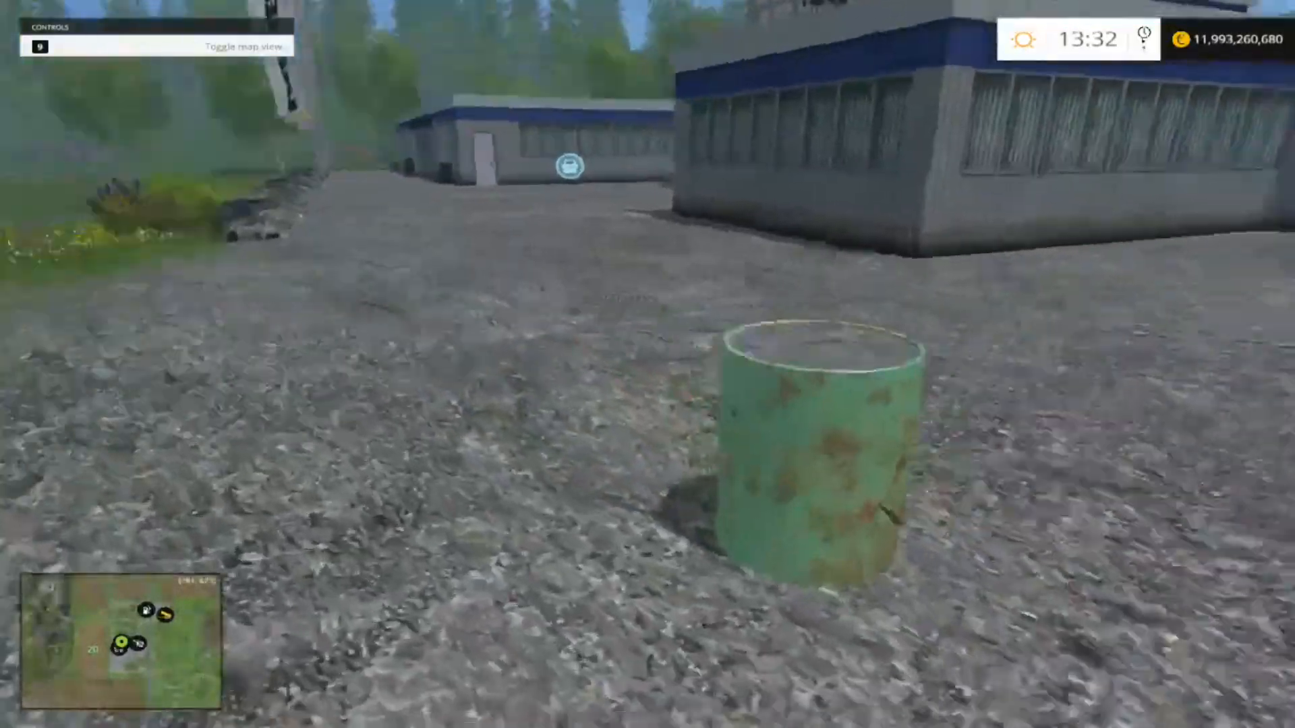
{"action": "key", "text": "a"}
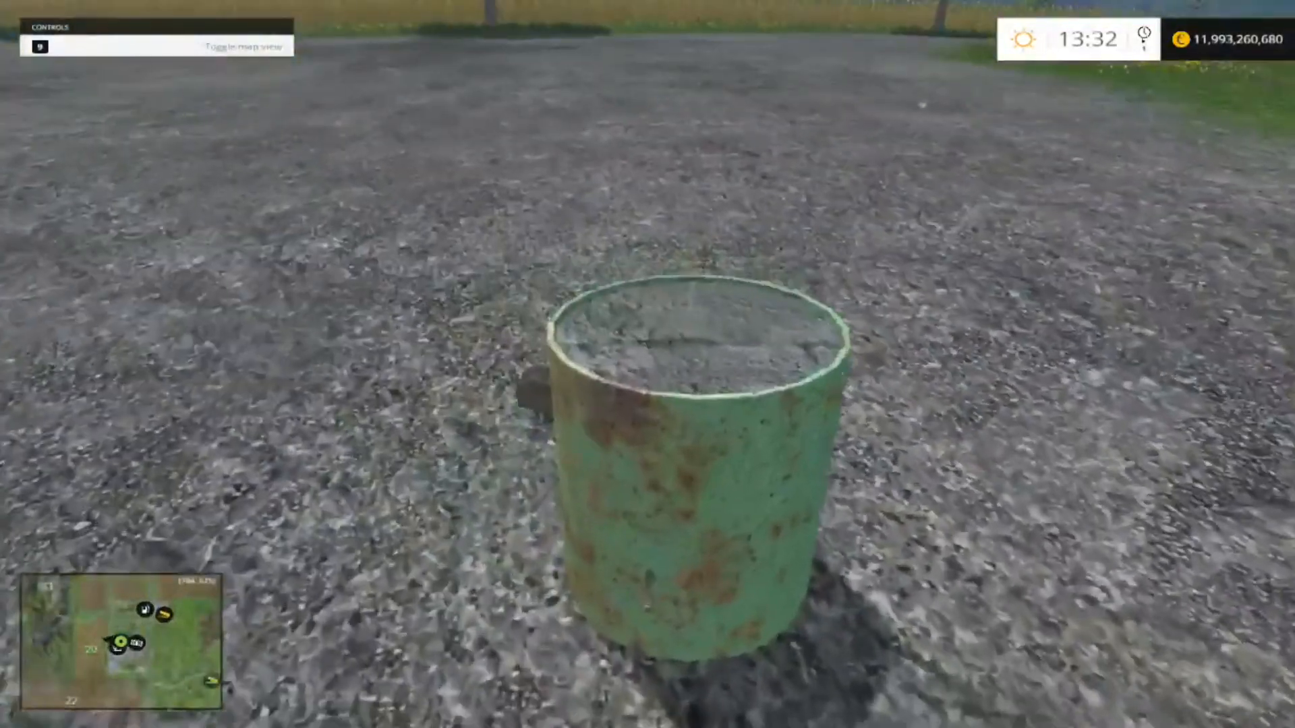
{"action": "key", "text": "s"}
- Buy a Hürlimann H-488 turbo tractor from the shop and return to the yard beside the weight
{"action": "key", "text": "p"}
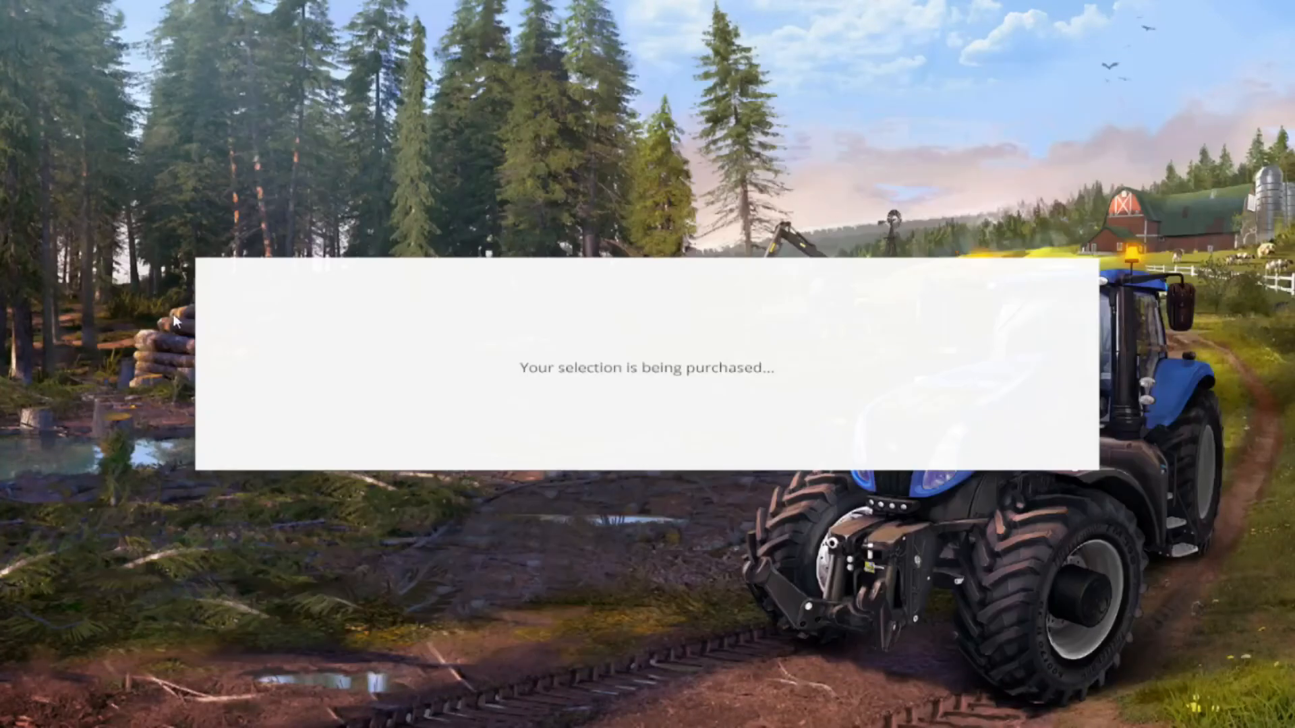
{"action": "left_click", "coordinate": [550, 471]}
{"action": "key", "text": "Escape"}
{"action": "key", "text": "Escape"}
{"action": "key", "text": "w"}
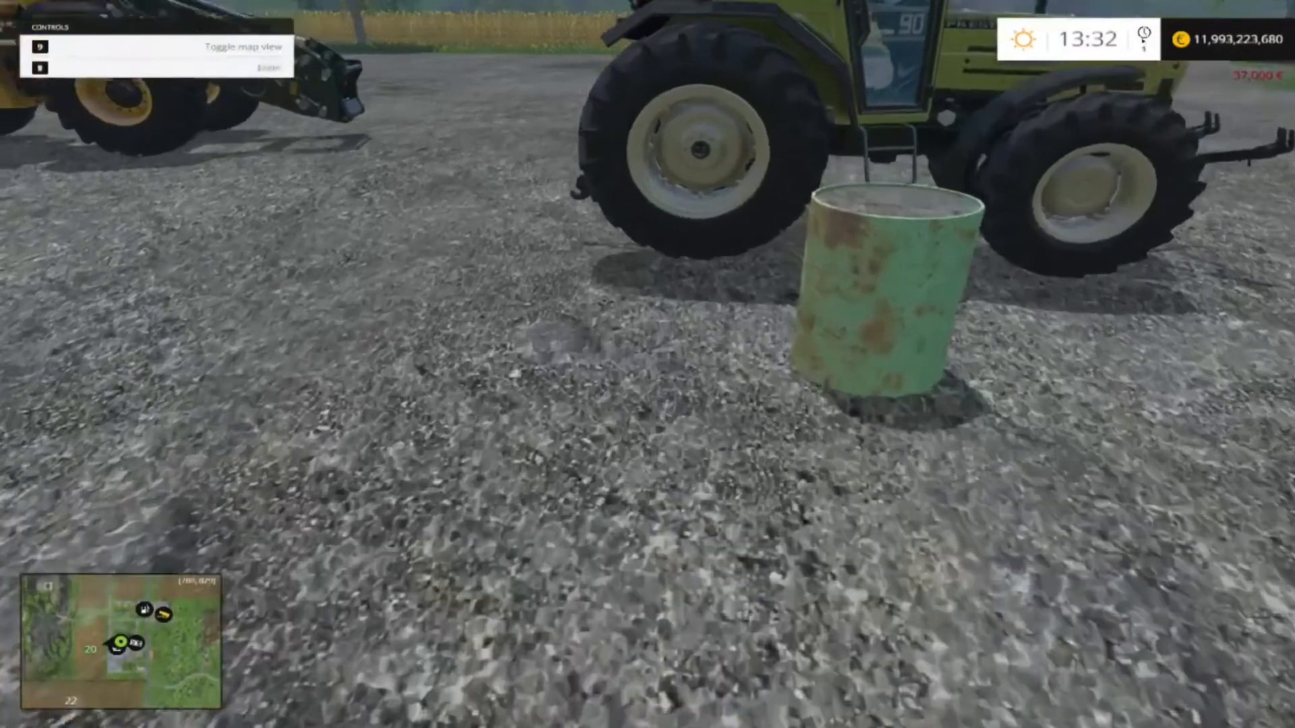
- Get into the Hürlimann tractor, start its engine, and look over its surroundings from the cab and outside views
{"action": "key", "text": "e"}
{"action": "key", "text": "w"}
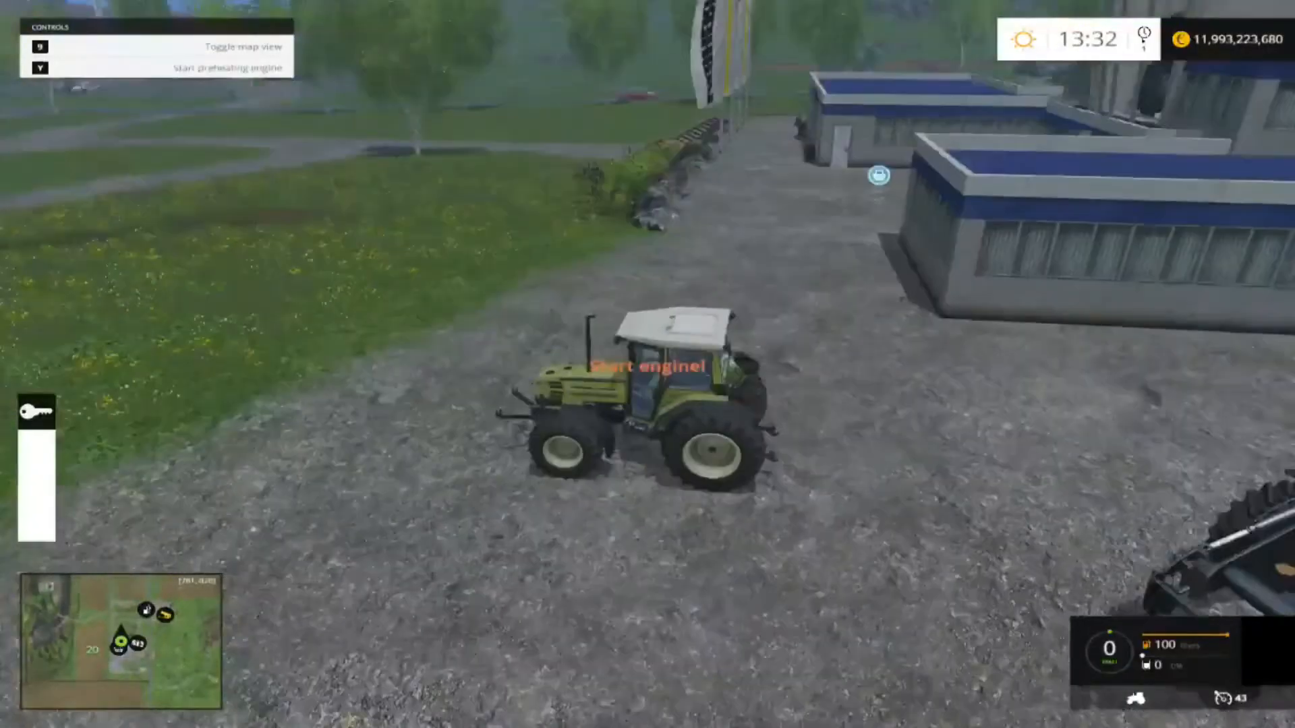
{"action": "scroll", "coordinate": [648, 364], "scroll_direction": "down", "scroll_amount": 3}
{"action": "key", "text": "y"}
{"action": "scroll", "coordinate": [647, 364], "scroll_direction": "down", "scroll_amount": 5}
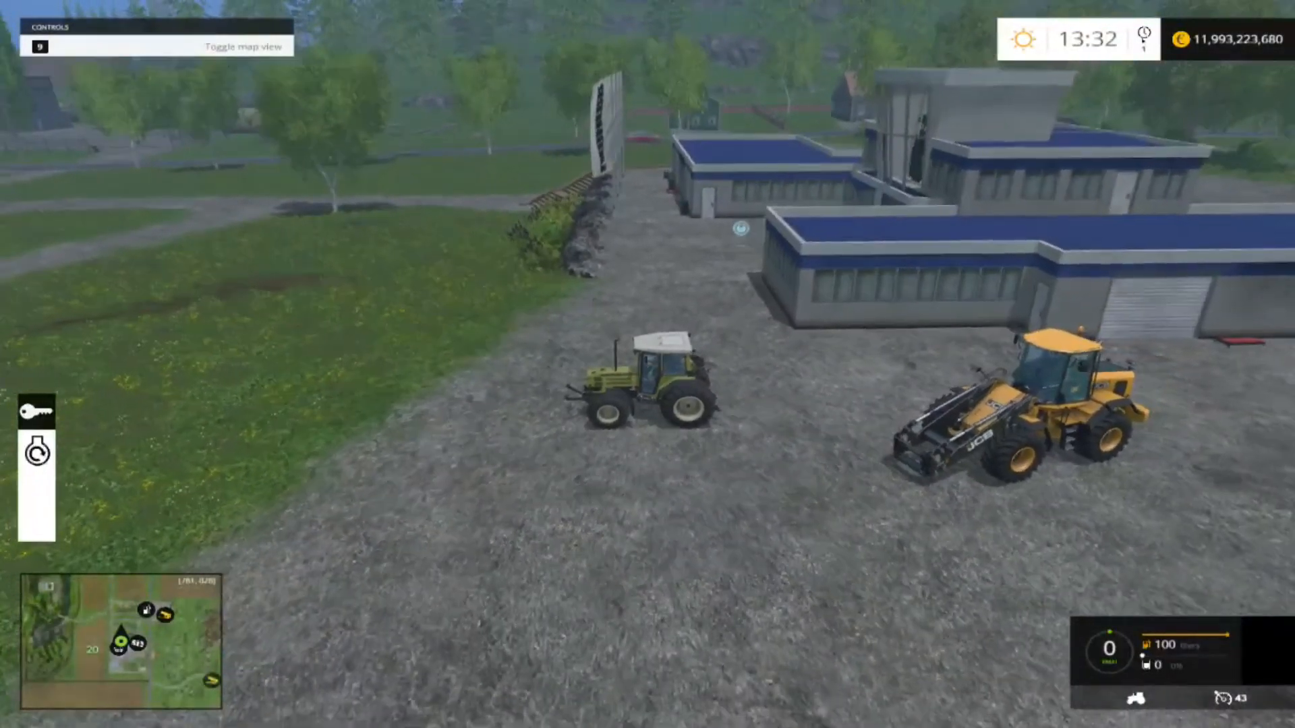
{"action": "scroll", "coordinate": [647, 364], "scroll_direction": "down", "scroll_amount": 2}
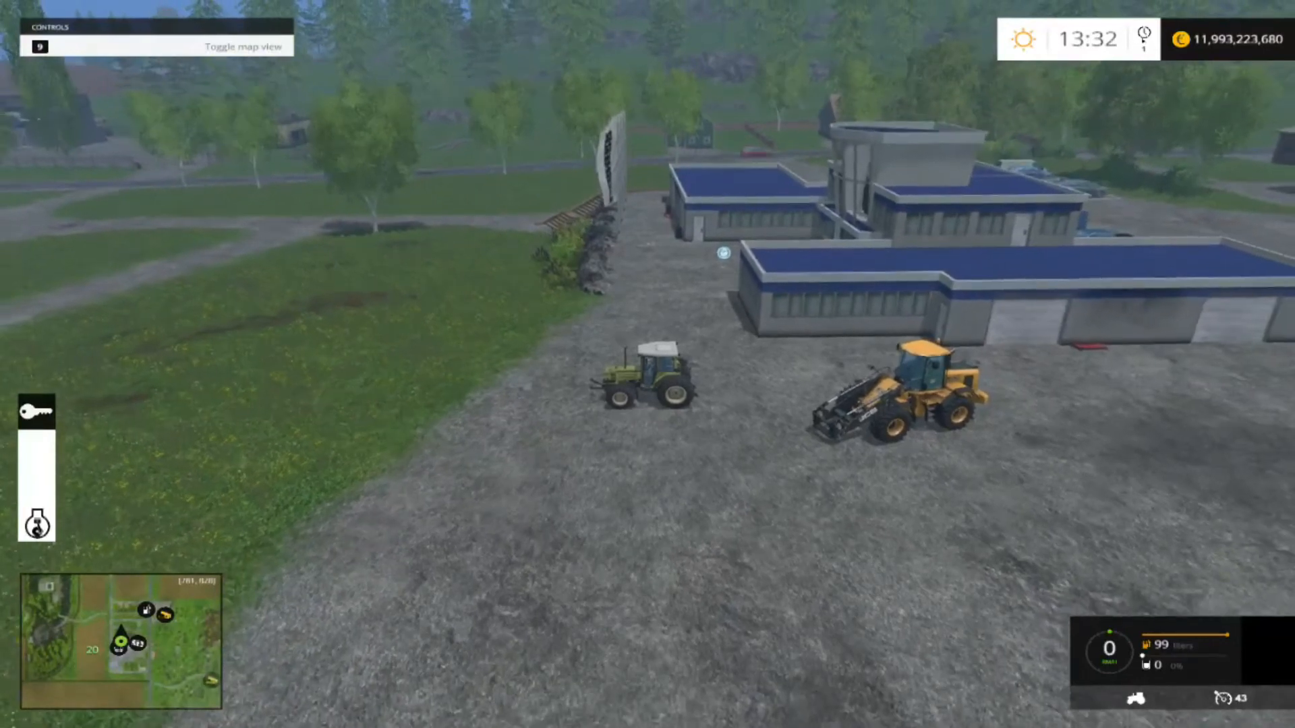
{"action": "key", "text": "c"}
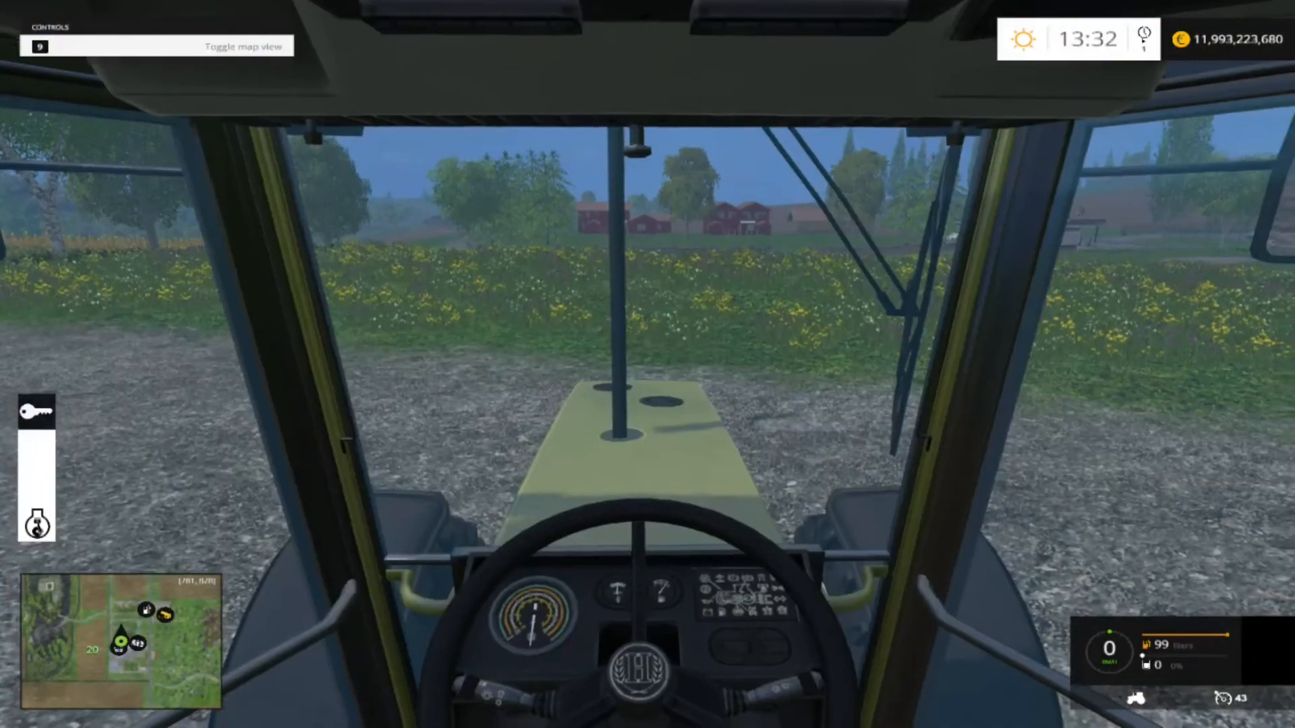
{"action": "key", "text": "c"}
{"action": "scroll", "coordinate": [647, 364], "scroll_direction": "down", "scroll_amount": 5}
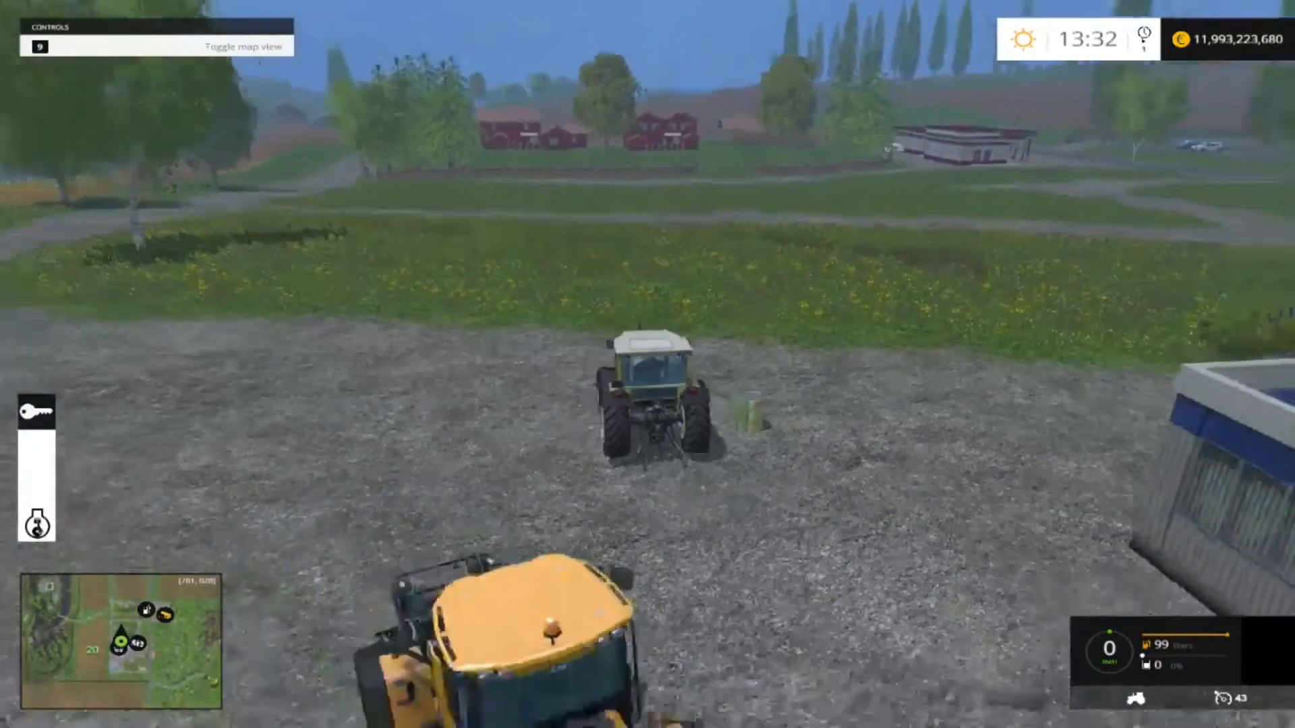
{"action": "scroll", "coordinate": [647, 364], "scroll_direction": "down", "scroll_amount": 3}
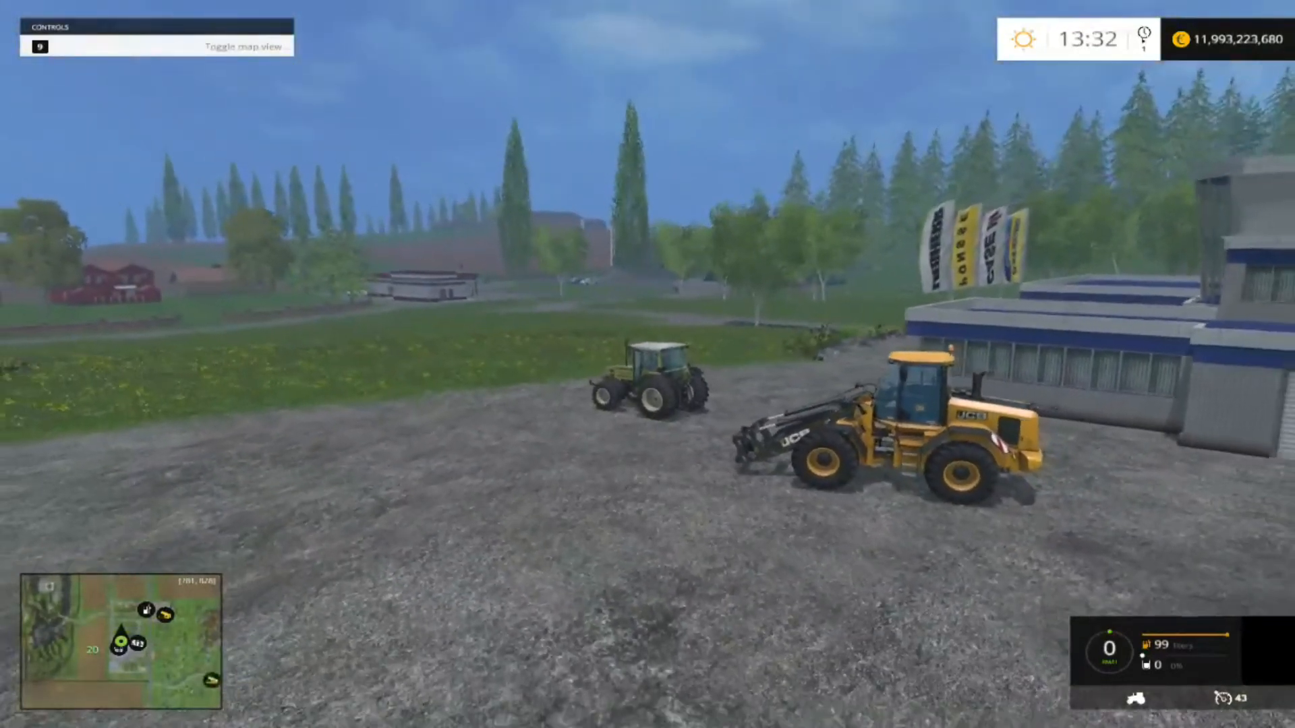
- Drive the tractor back and forth in the yard to bring its front close to the weight
{"action": "key", "text": "w"}
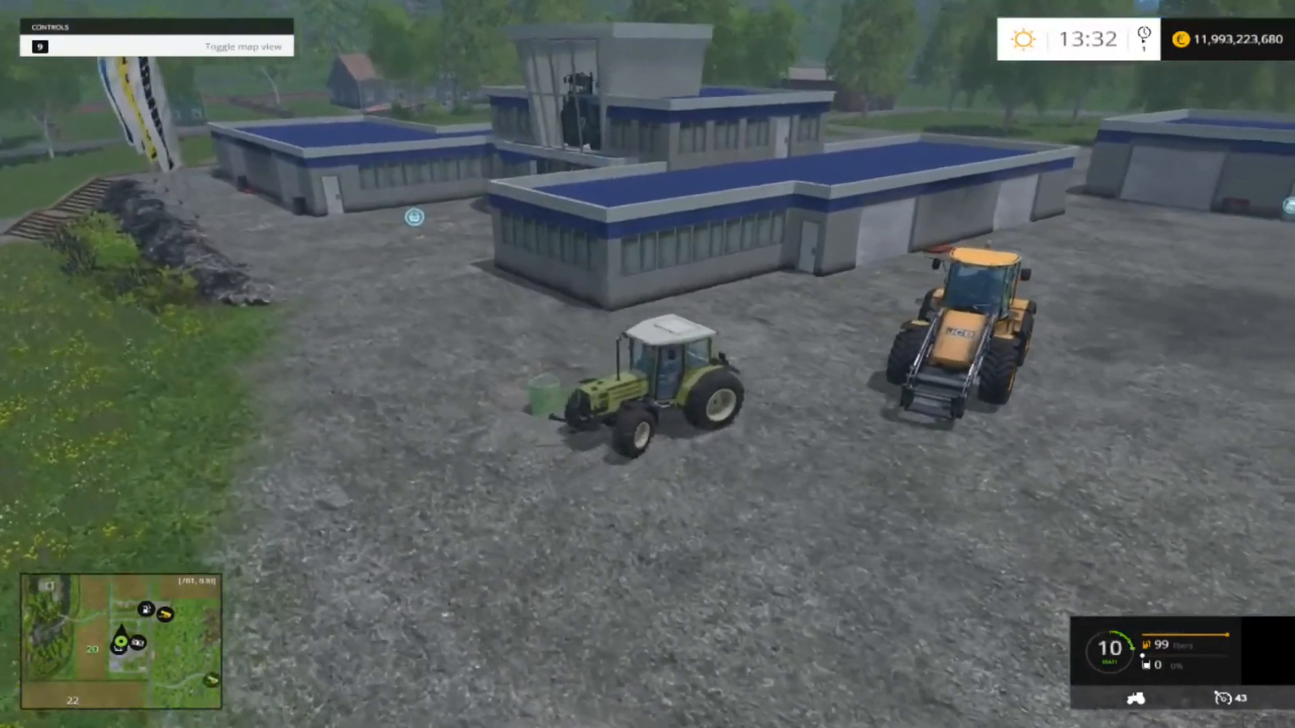
{"action": "key", "text": "s"}
{"action": "key", "text": "a"}
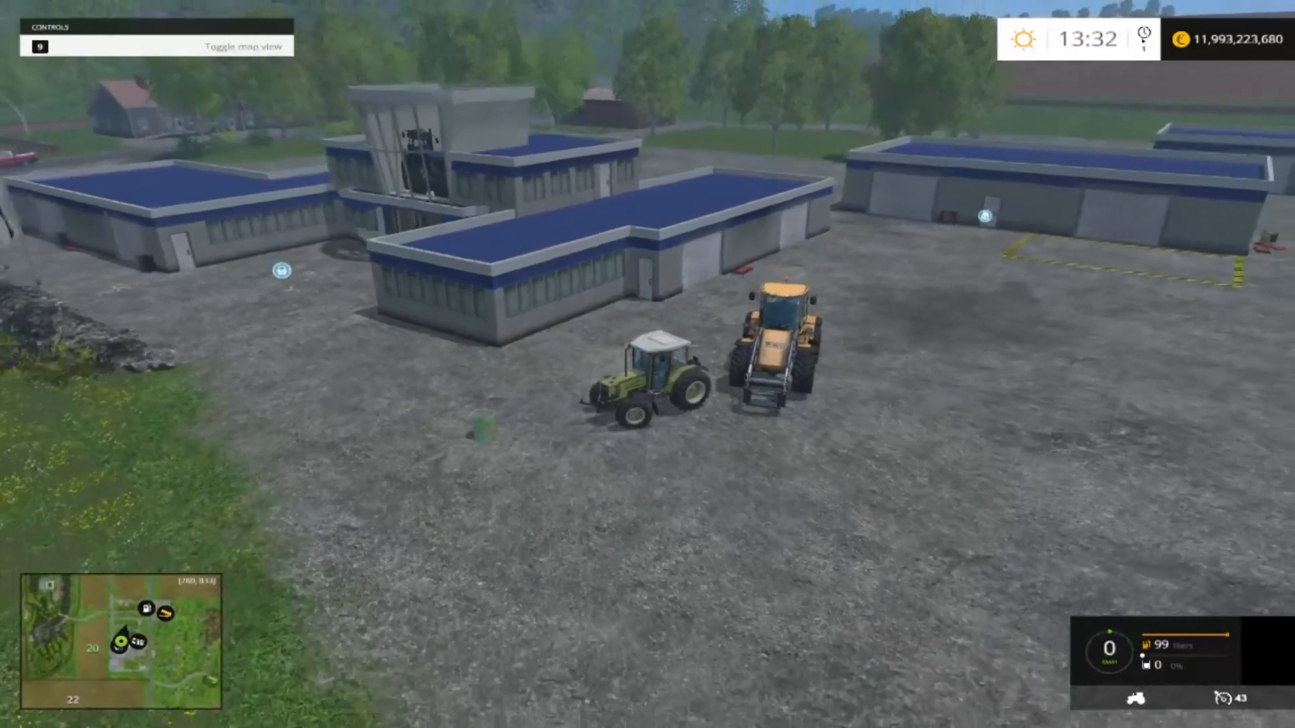
{"action": "key", "text": "w"}
{"action": "key", "text": "d"}
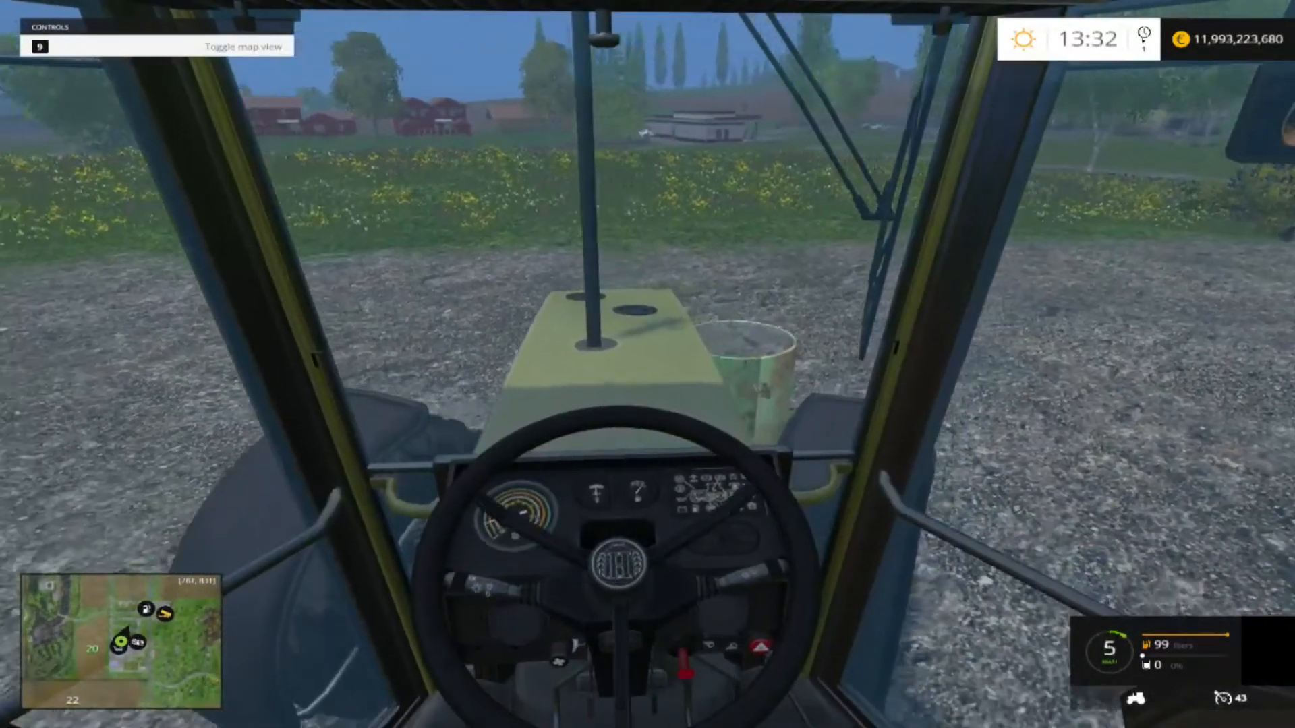
- Reverse away from the weight and drive up again with the tractor's front linkage lined up to it
{"action": "key", "text": "s"}
{"action": "key", "text": "d"}
{"action": "key", "text": "a"}
{"action": "key", "text": "w"}
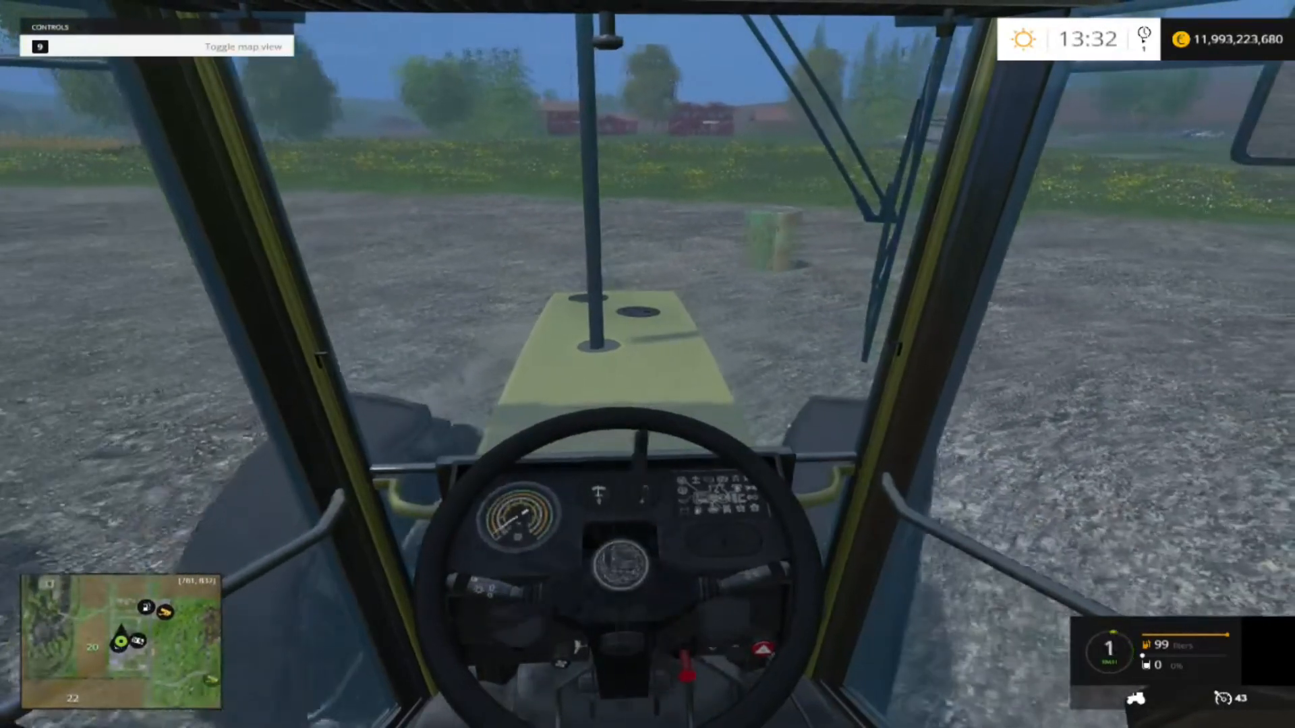
{"action": "key", "text": "w"}
{"action": "key", "text": "d"}
{"action": "key", "text": "s"}
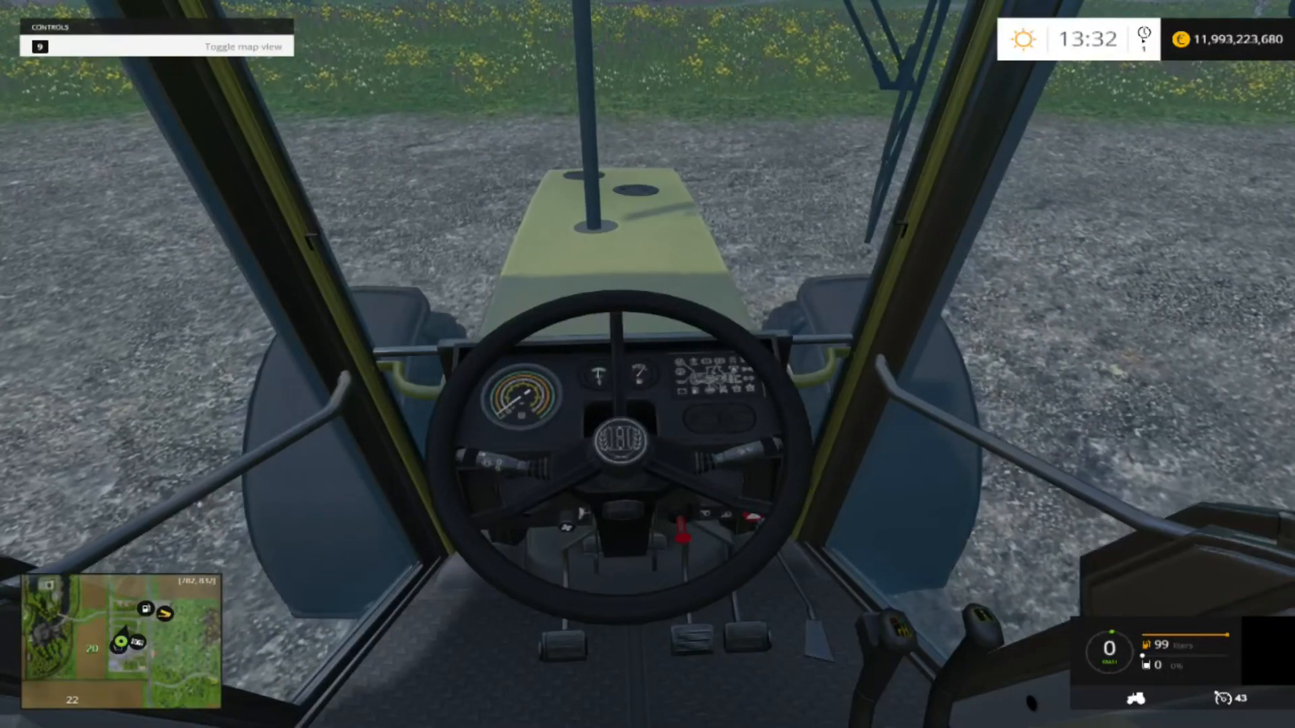
- Check how the front linkage sits against the weight from the outside view and on foot
{"action": "key", "text": "c"}
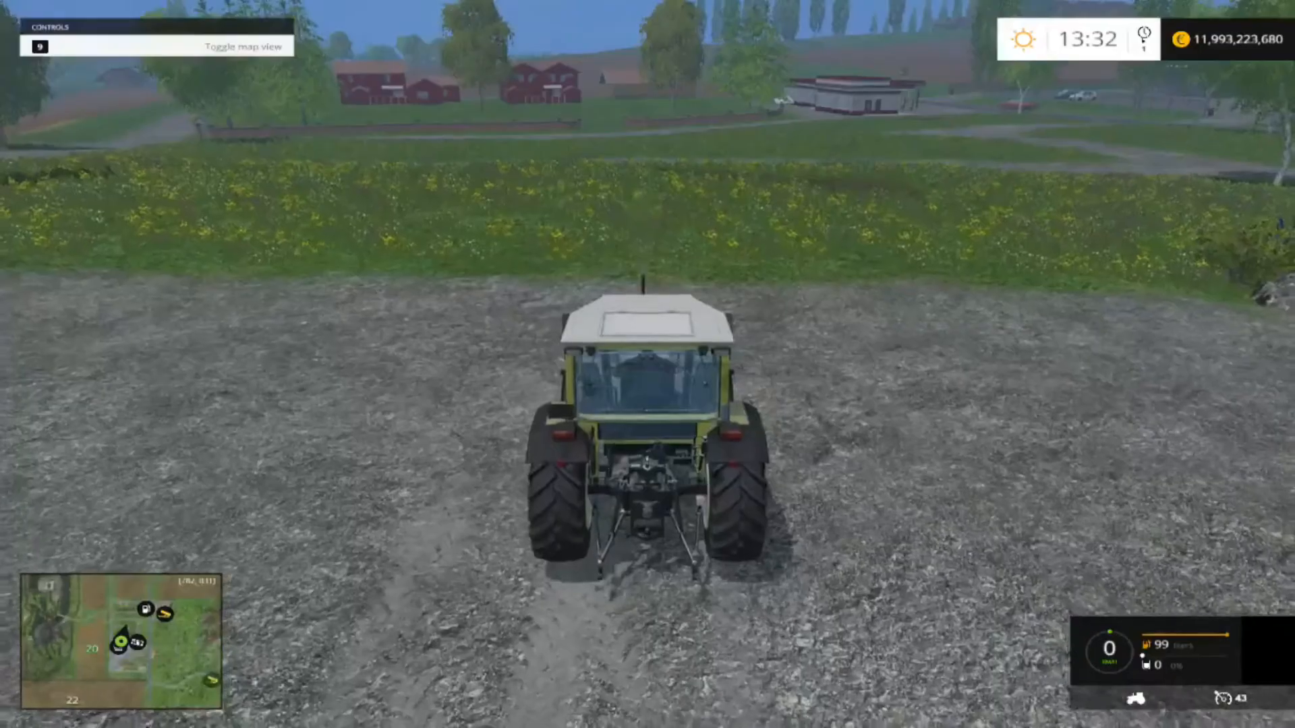
{"action": "scroll", "coordinate": [647, 364], "scroll_direction": "down", "scroll_amount": 5}
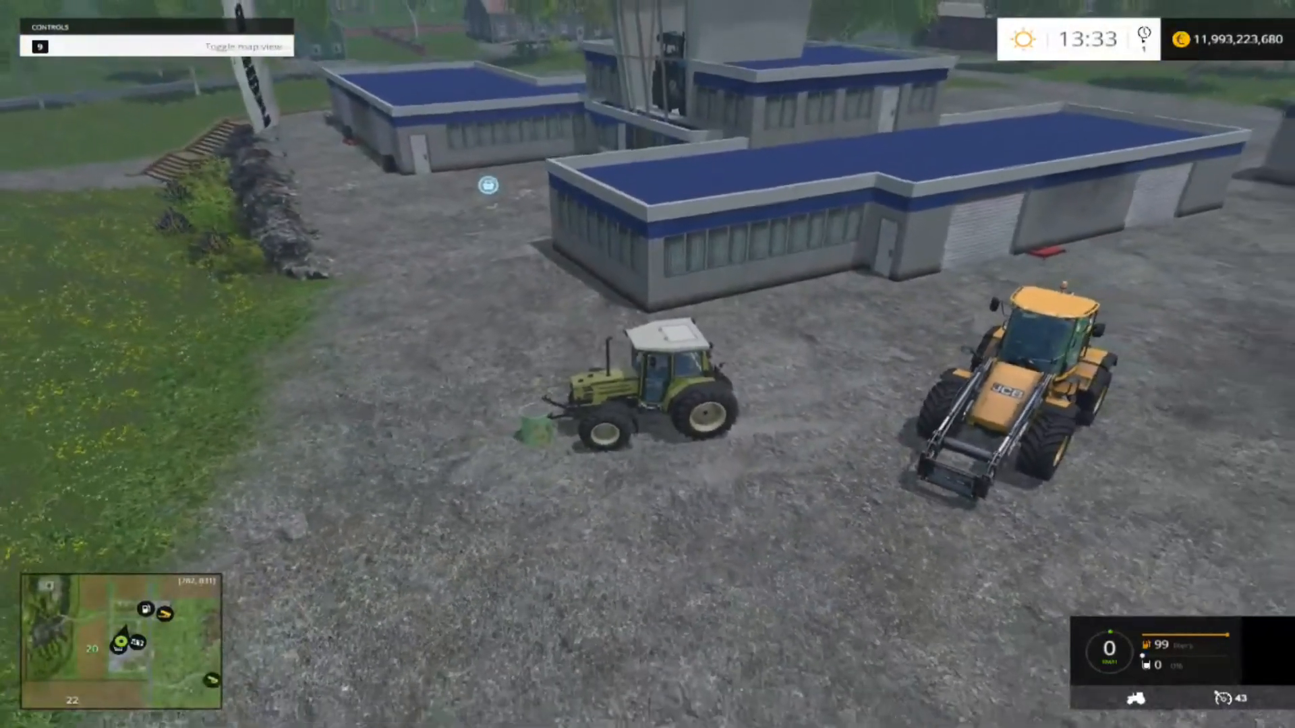
{"action": "scroll", "coordinate": [647, 365], "scroll_direction": "down", "scroll_amount": 2}
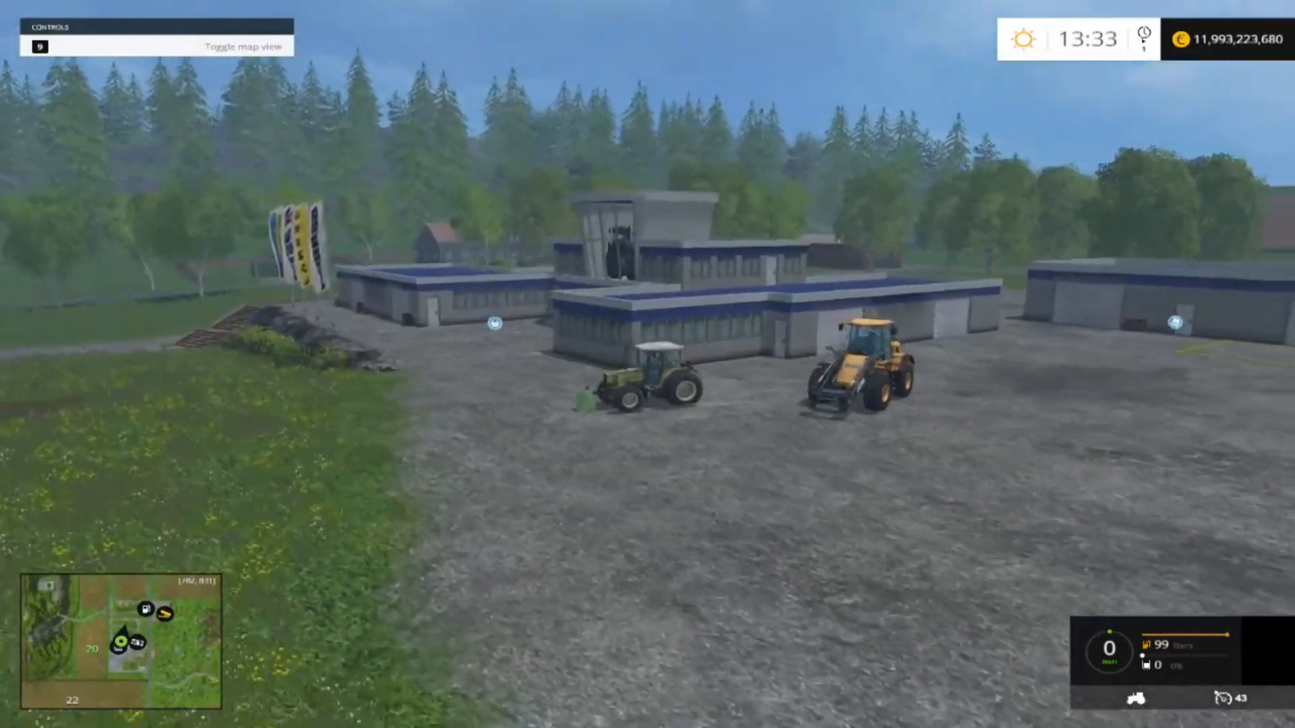
{"action": "key", "text": "e"}
{"action": "key", "text": "a"}
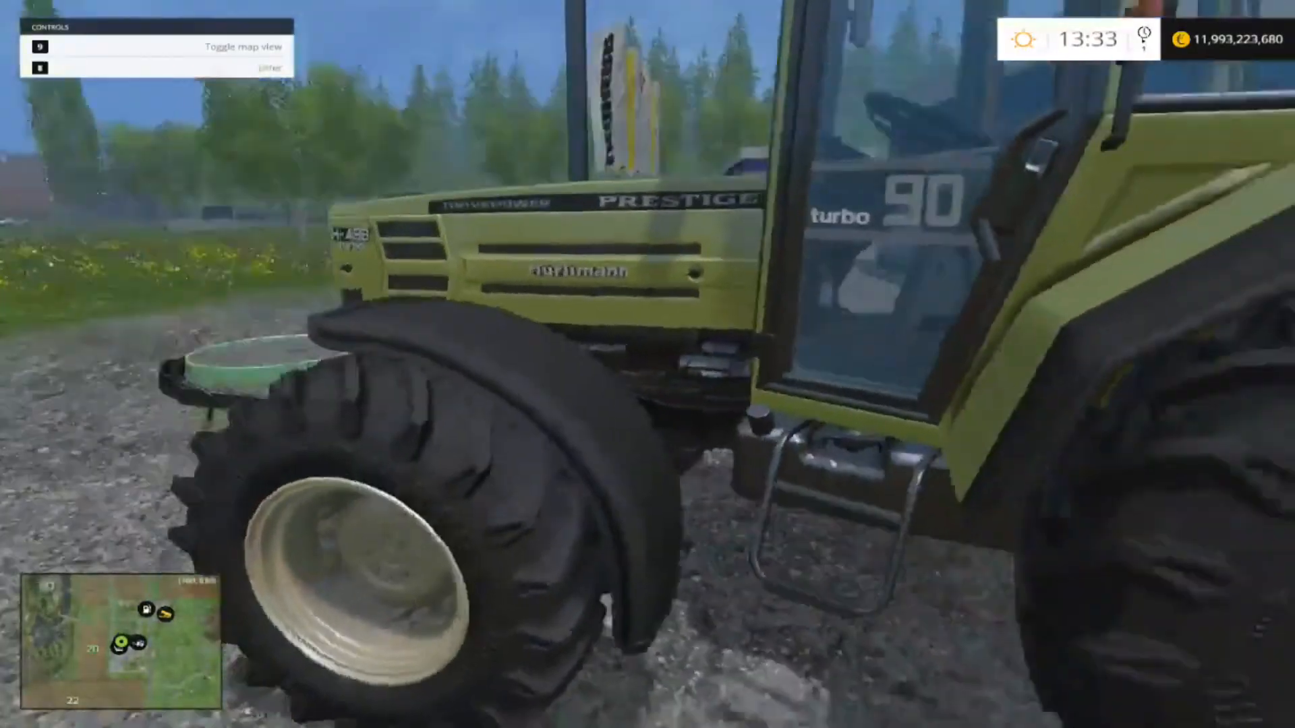
{"action": "key", "text": "space"}
{"action": "key", "text": "w"}
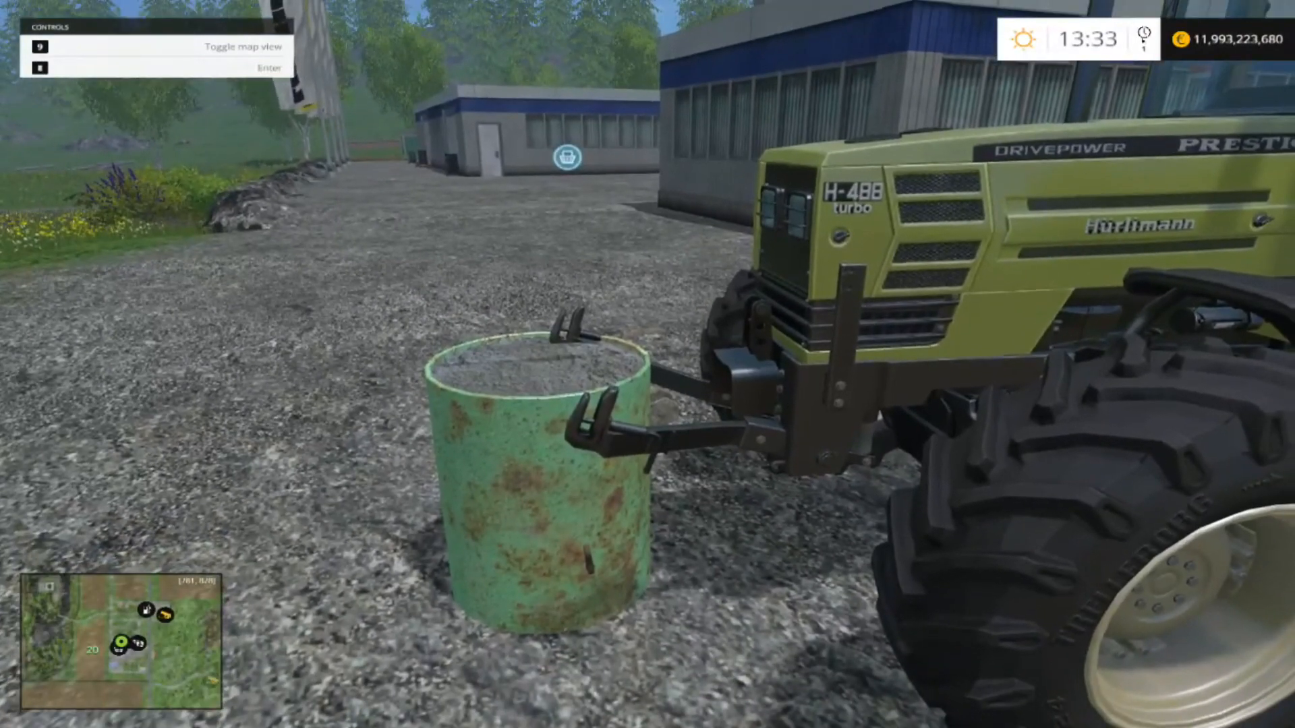
- Get back into the Hürlimann tractor and reverse it away from the weight towards the JCB loader
{"action": "key", "text": "d"}
{"action": "key", "text": "e"}
{"action": "key", "text": "w"}
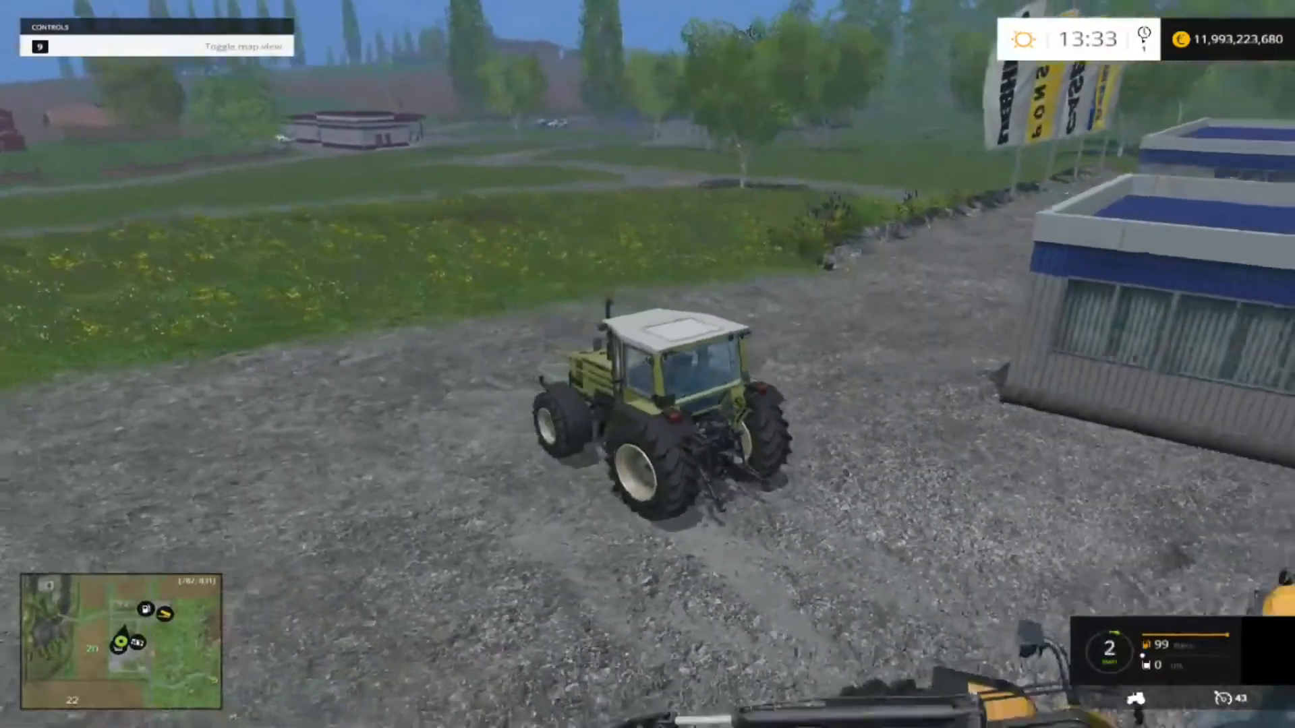
{"action": "key", "text": "s"}
{"action": "scroll", "coordinate": [648, 364], "scroll_direction": "down", "scroll_amount": 5}
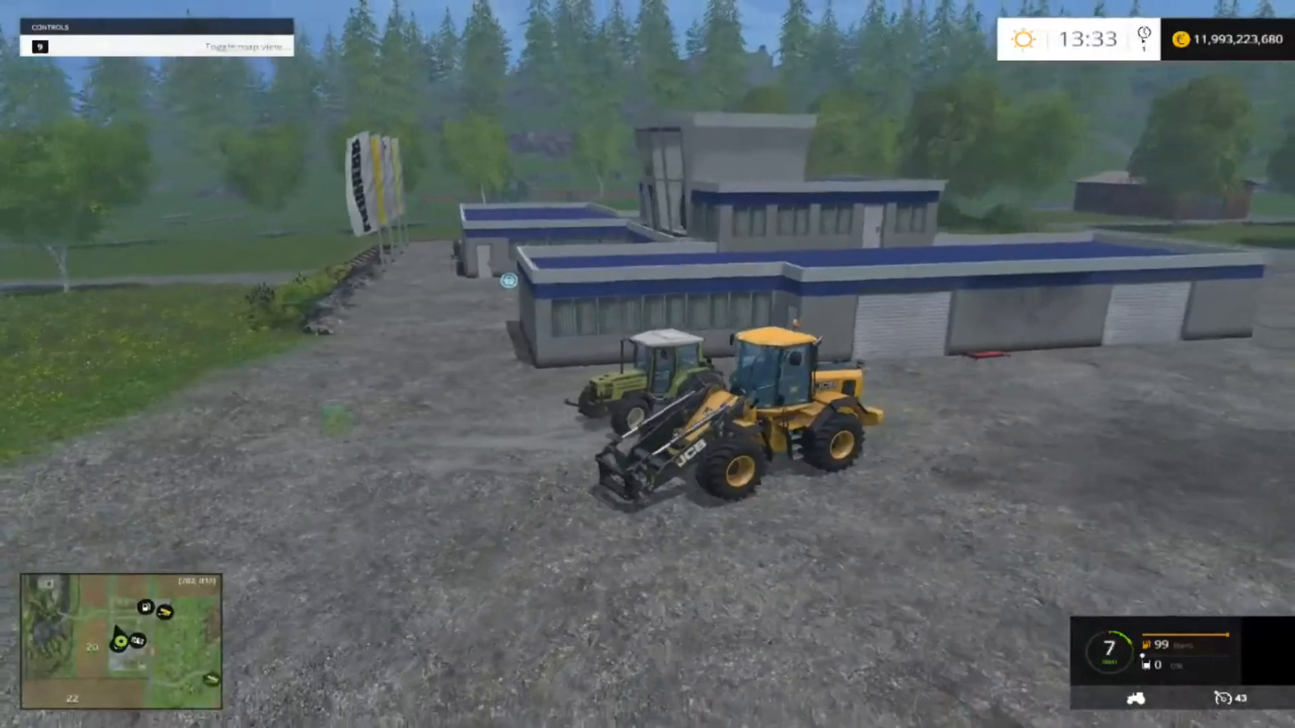
- Buy the Bührer 6135 A tractor for 58,000 € from the shop's tractors category and return to the yard
{"action": "key", "text": "p"}
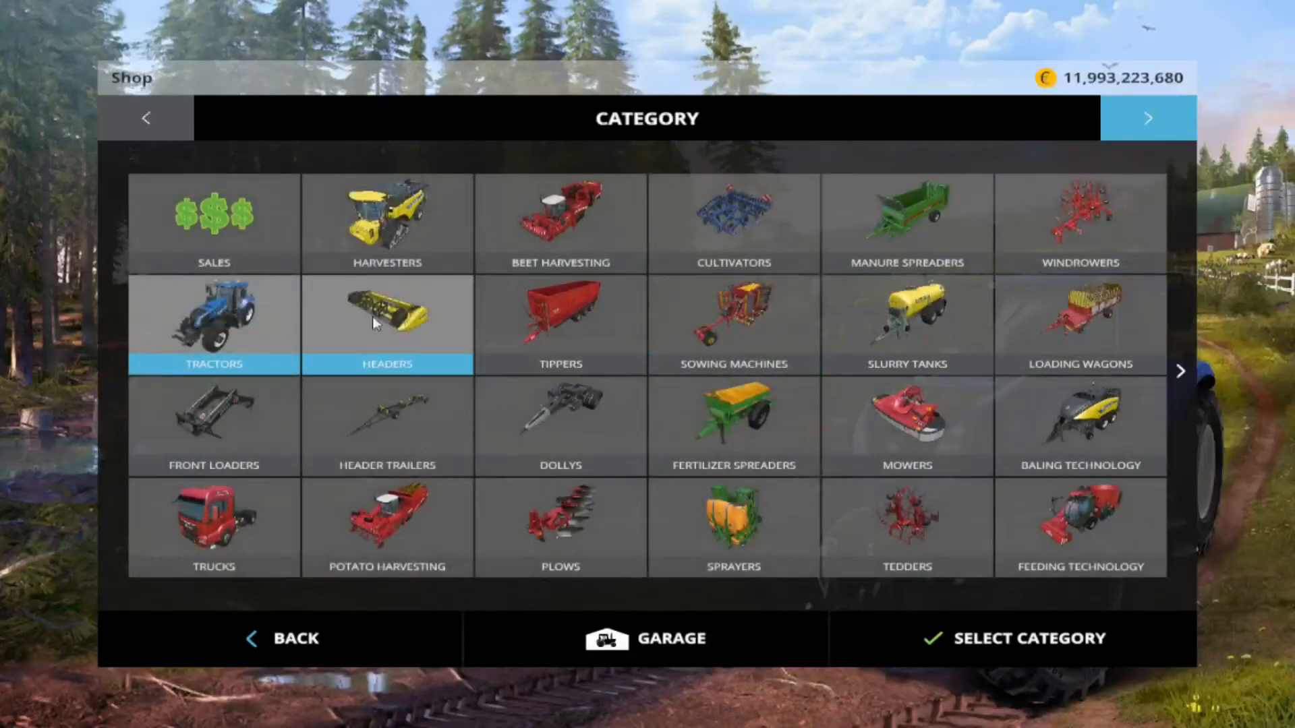
{"action": "left_click", "coordinate": [245, 320]}
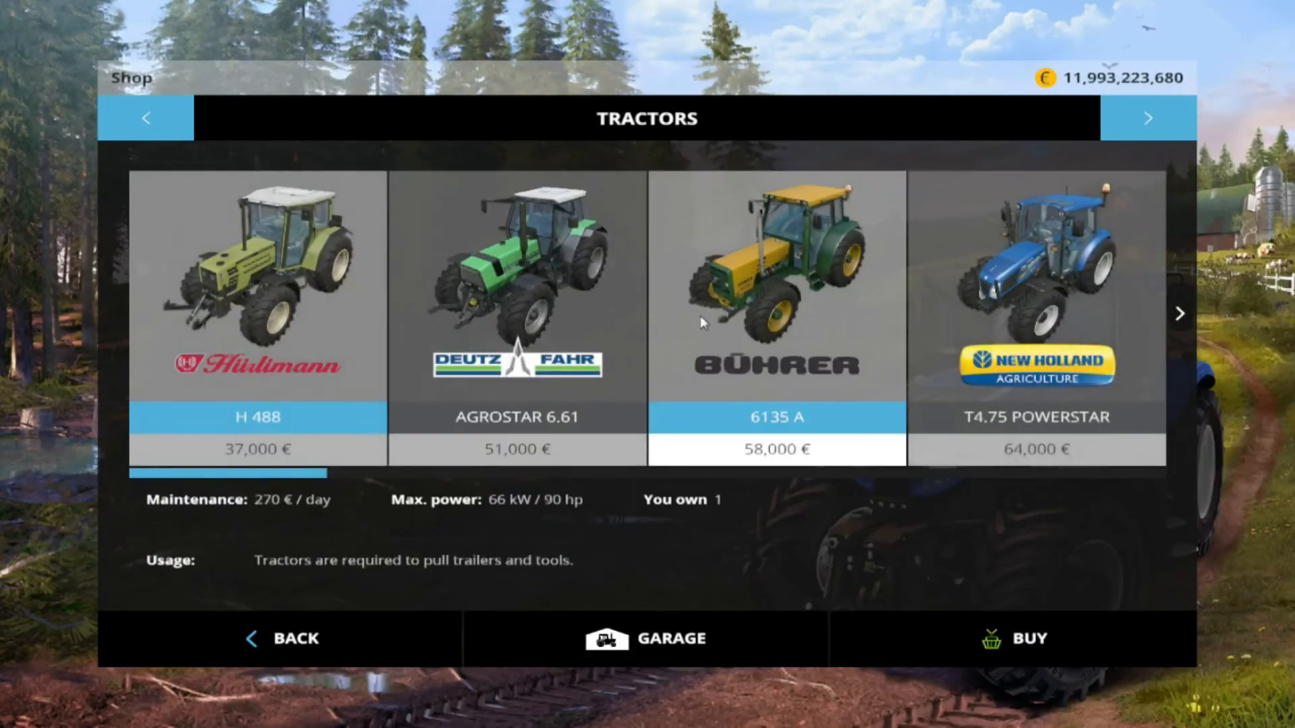
{"action": "double_click", "coordinate": [787, 319]}
{"action": "left_click", "coordinate": [678, 462]}
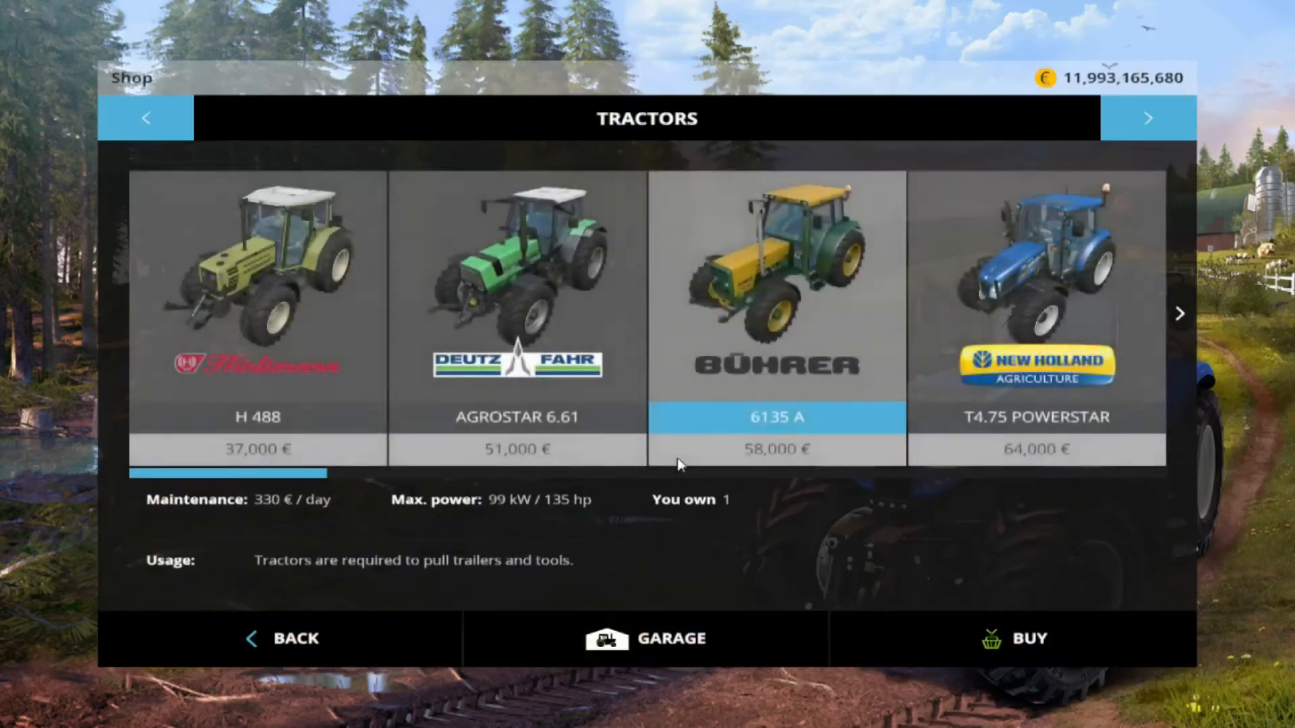
{"action": "key", "text": "Escape"}
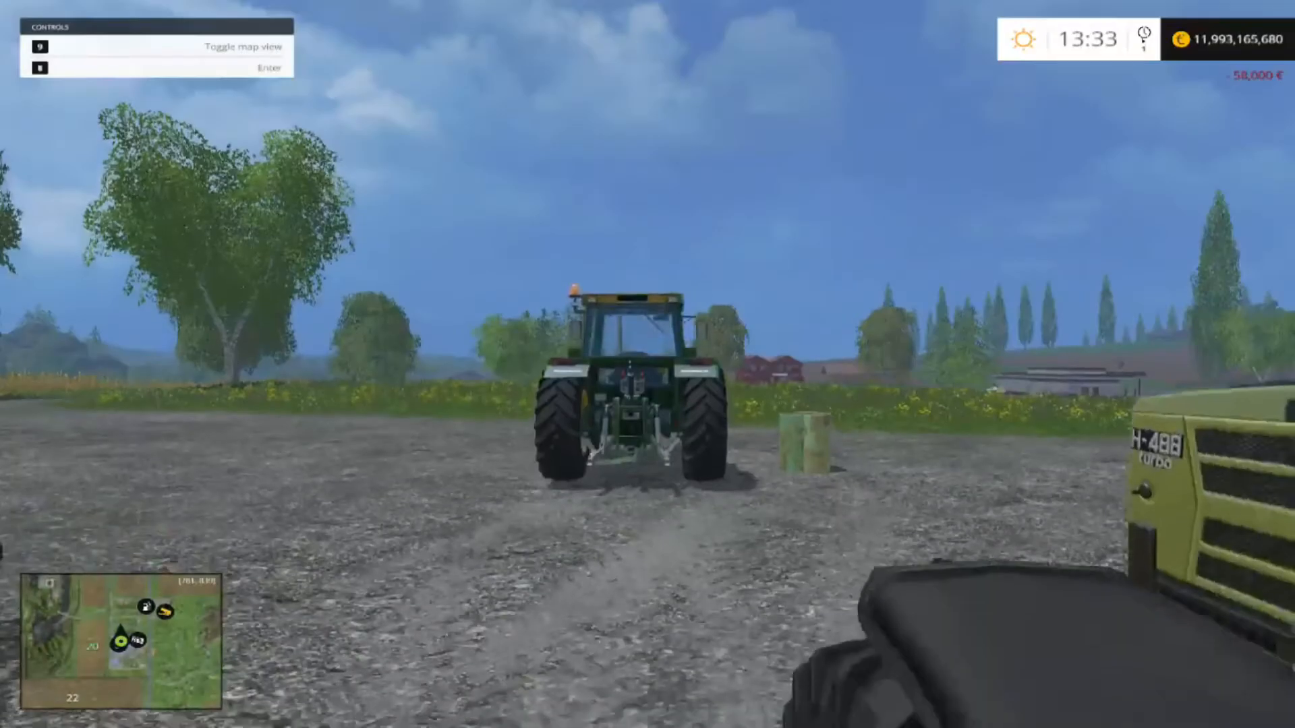
- Start up the Bührer tractor and manoeuvre it so its rear linkage is at the weight
{"action": "key", "text": "w"}
{"action": "key", "text": "e"}
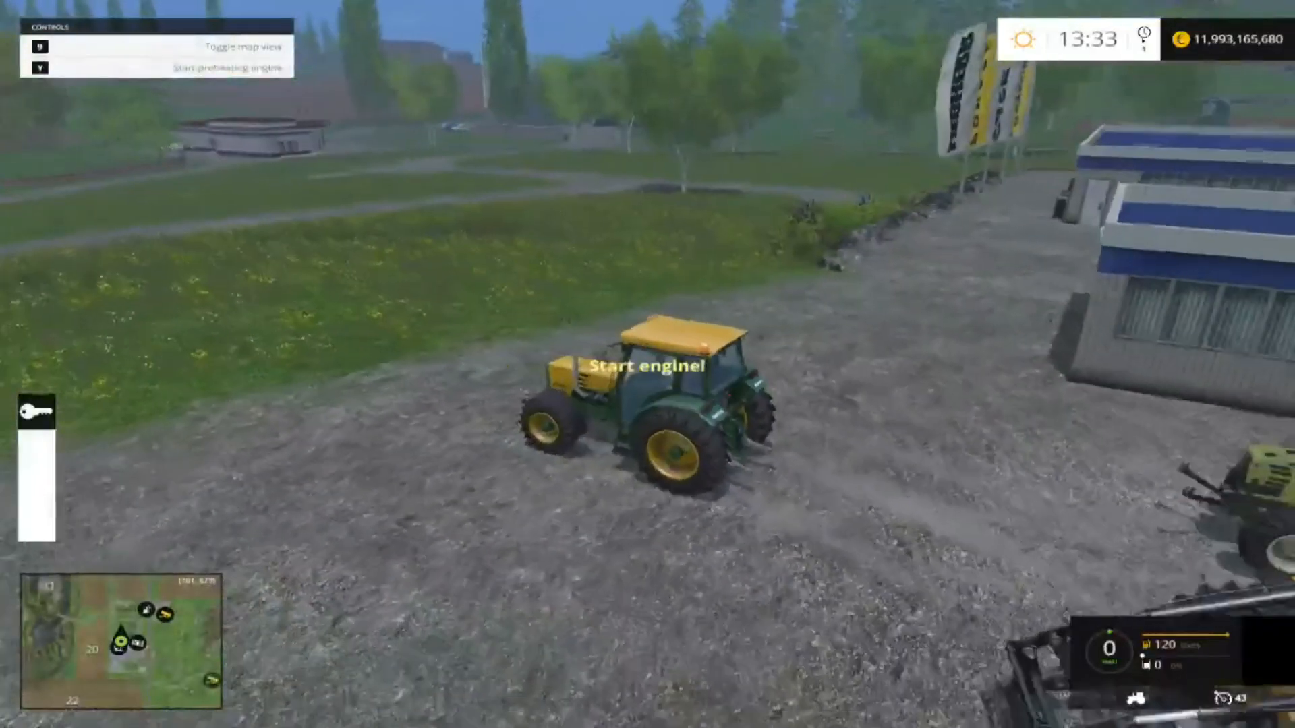
{"action": "key", "text": "y"}
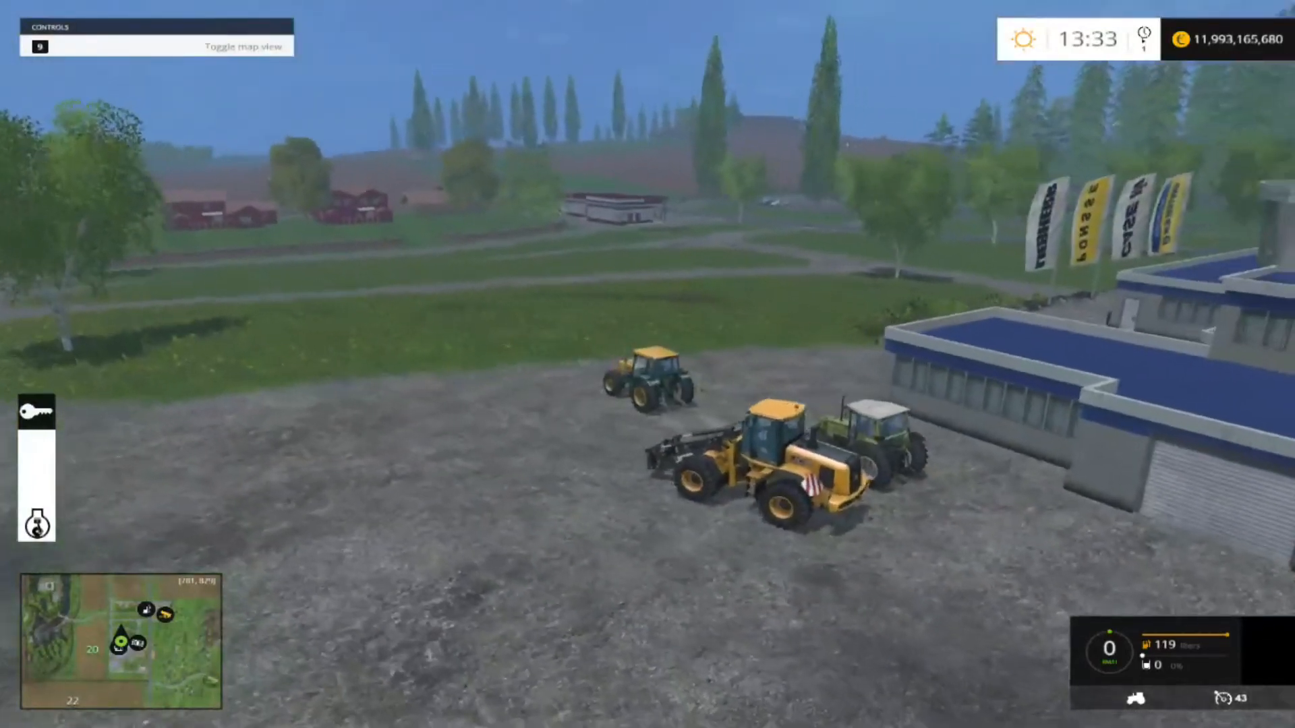
{"action": "key", "text": "w"}
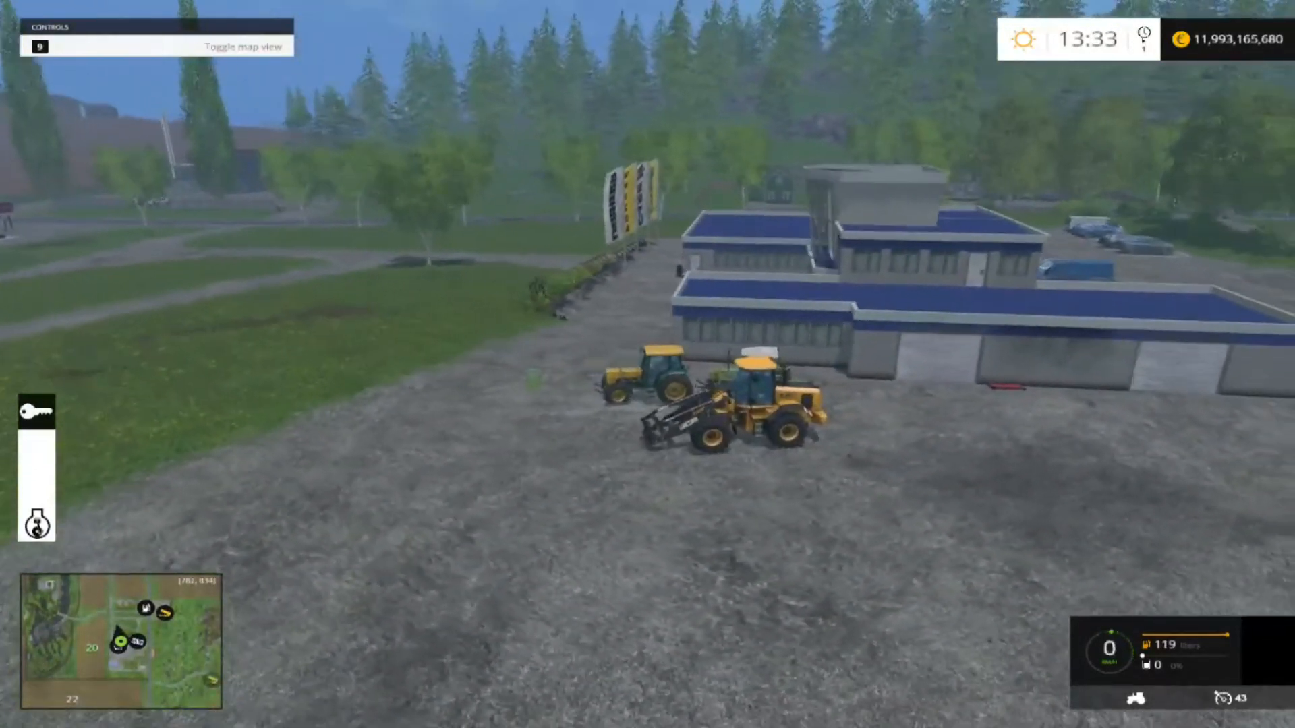
{"action": "key", "text": "w"}
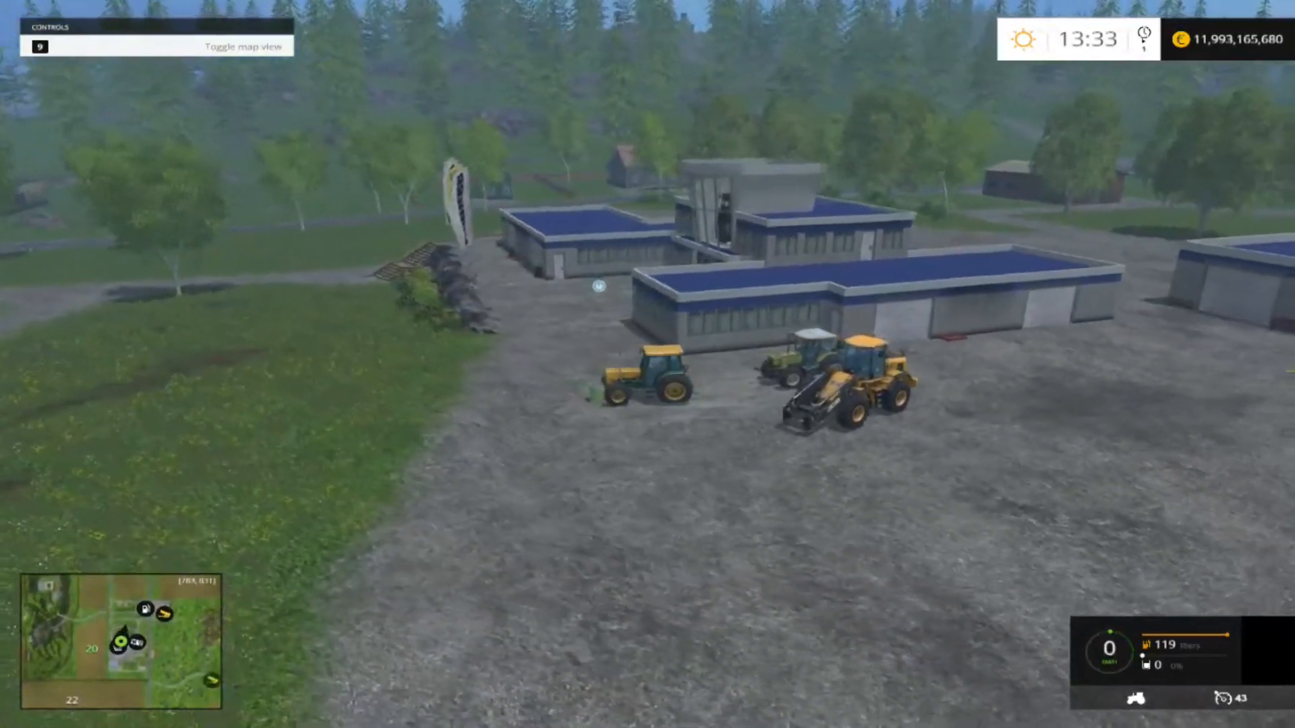
{"action": "key", "text": "s"}
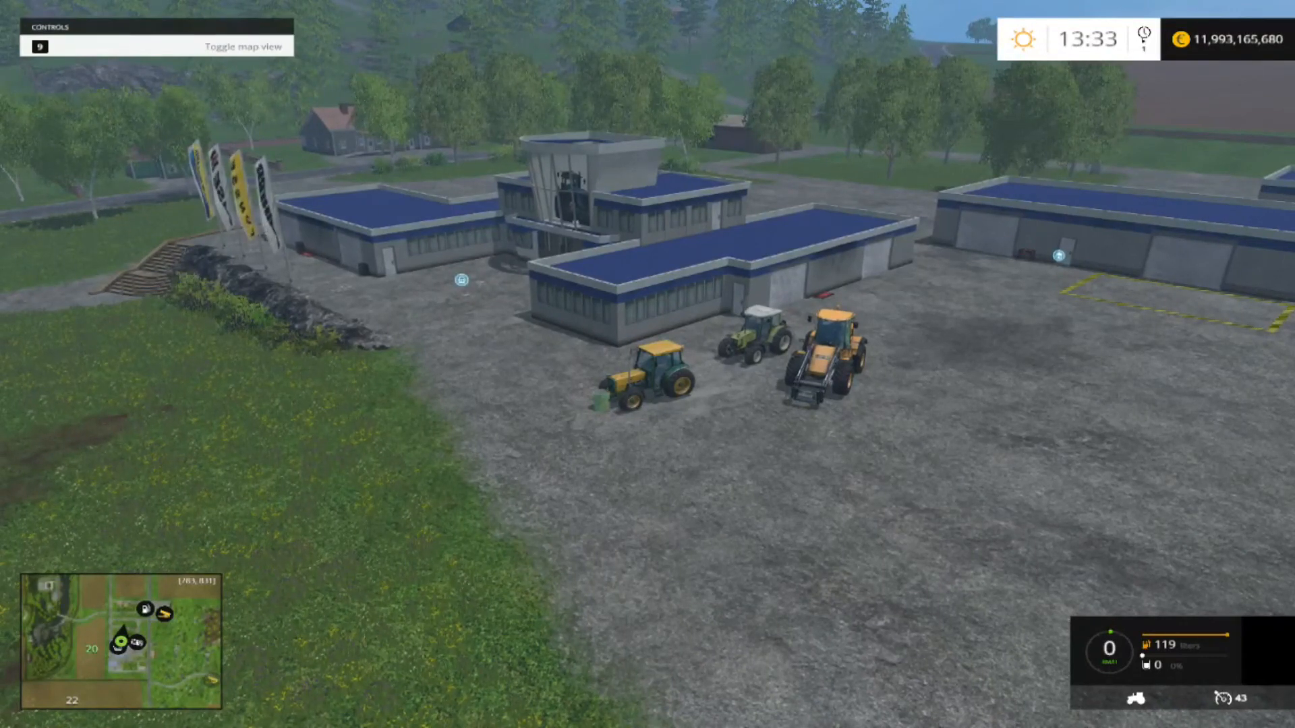
{"action": "key", "text": "w"}
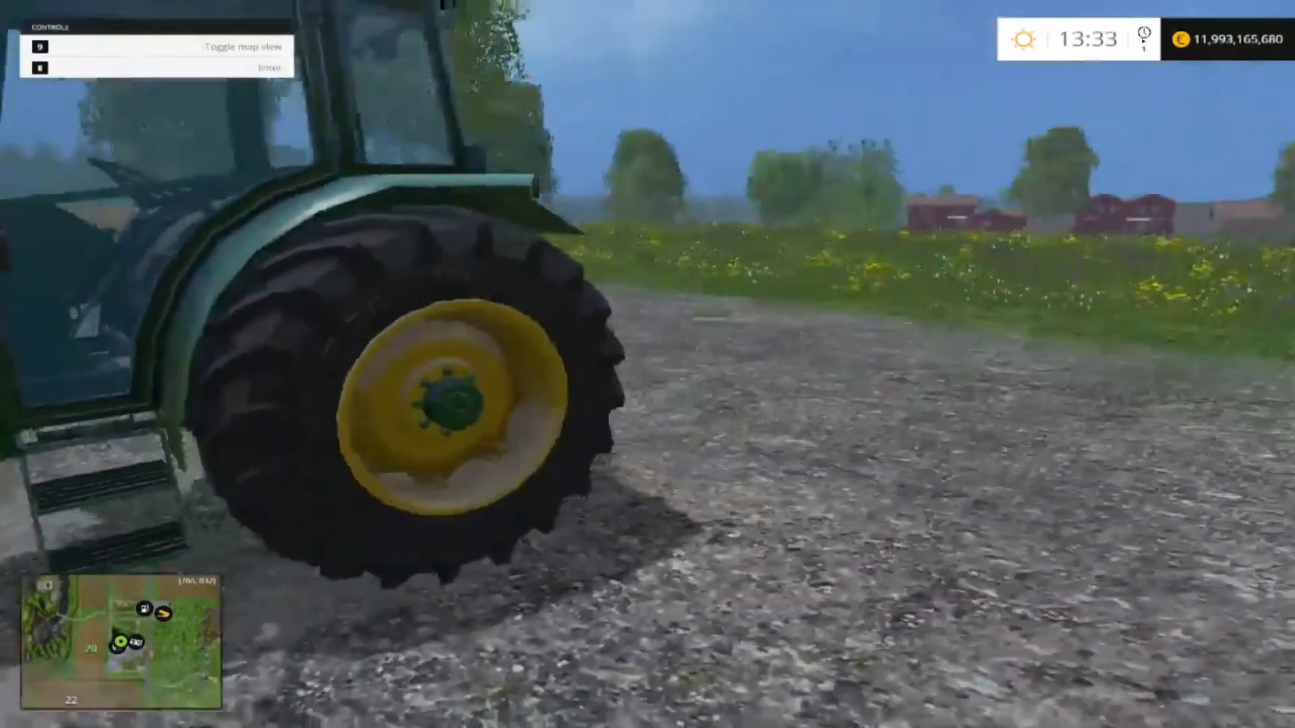
- Inspect the weight on the Bührer's rear linkage on foot, with the collision debug overlay switched on
{"action": "key", "text": "s"}
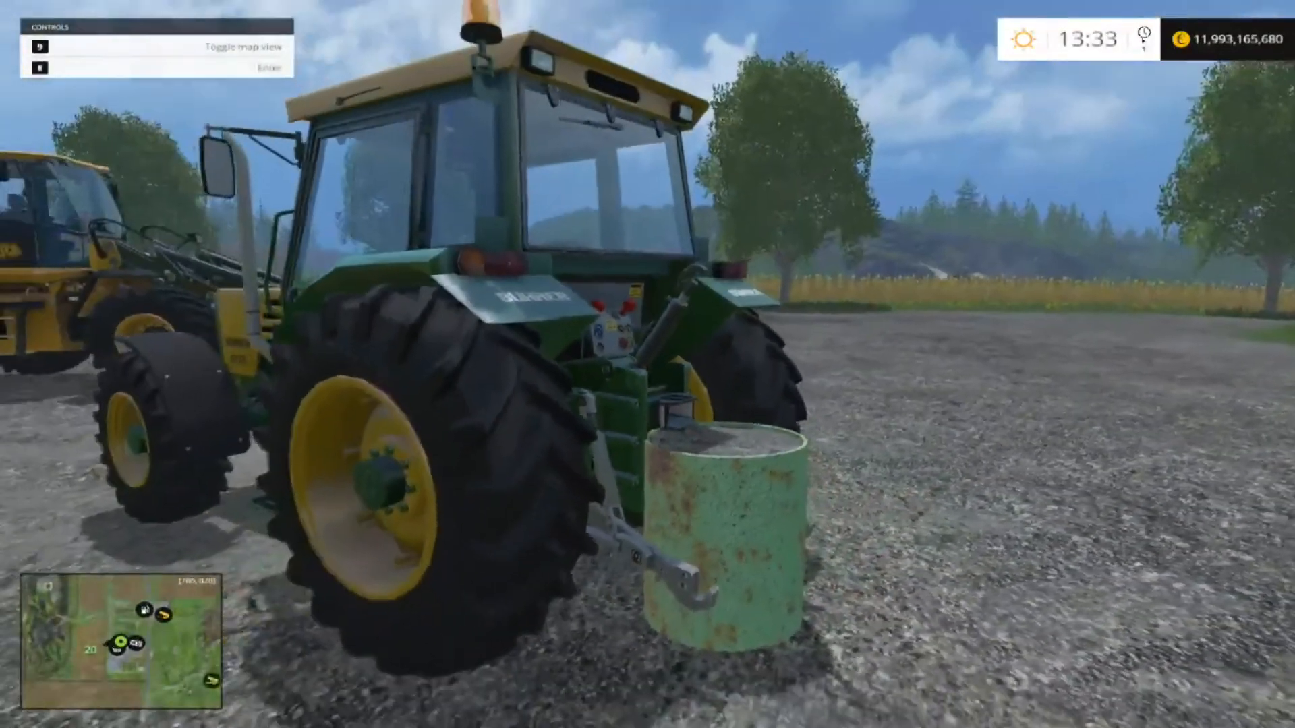
{"action": "key", "text": "d"}
{"action": "key", "text": "d"}
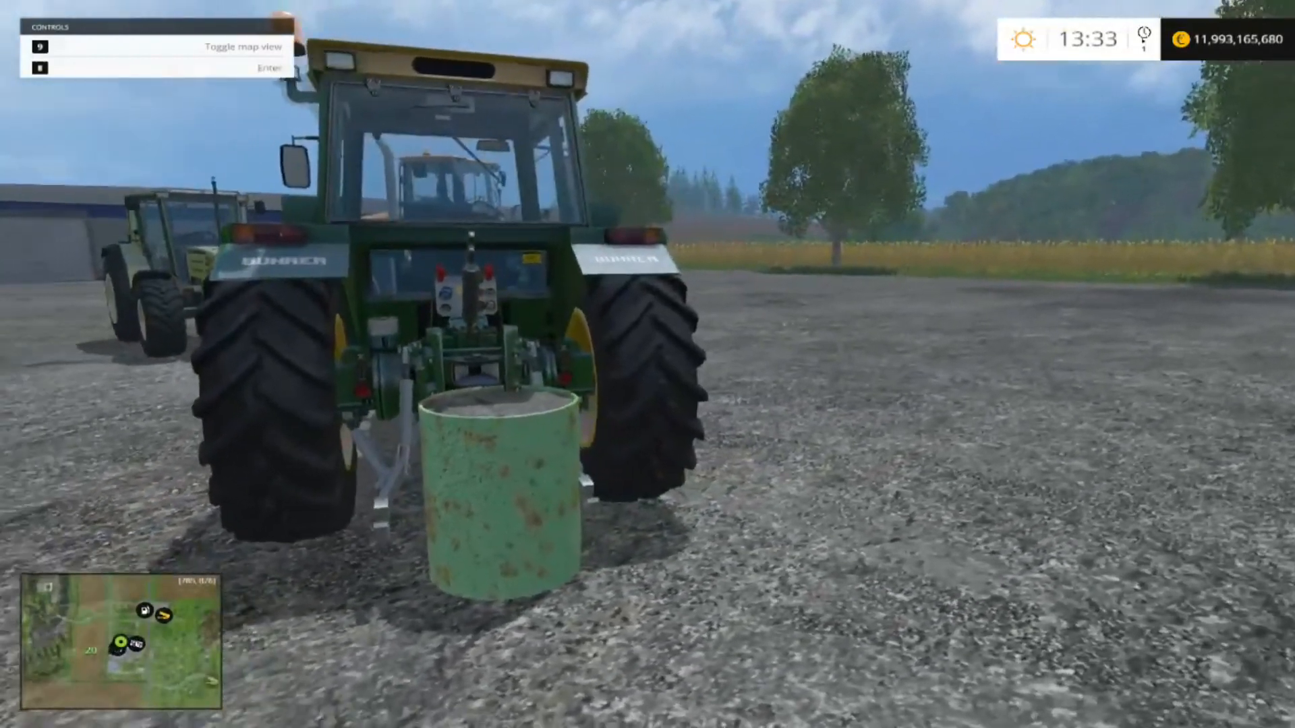
{"action": "key", "text": "s"}
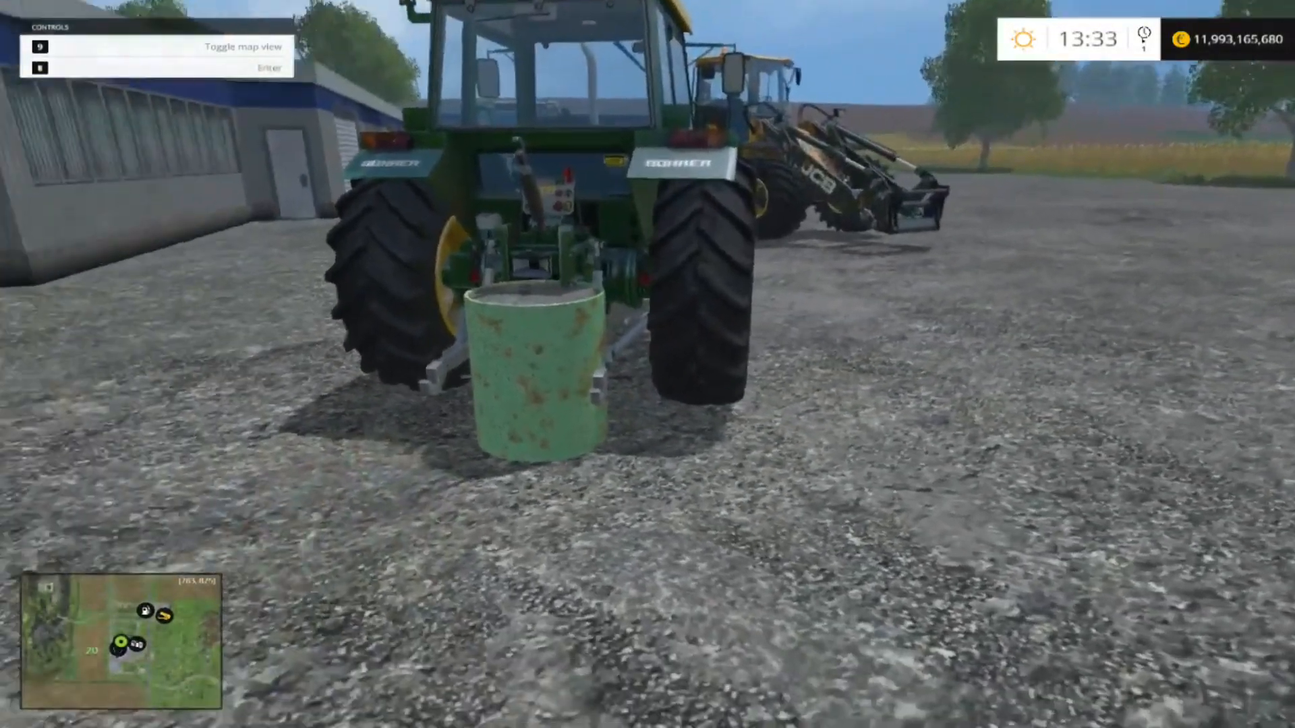
{"action": "key", "text": "F5"}
{"action": "key", "text": "w"}
{"action": "key", "text": "d"}
{"action": "key", "text": "s"}
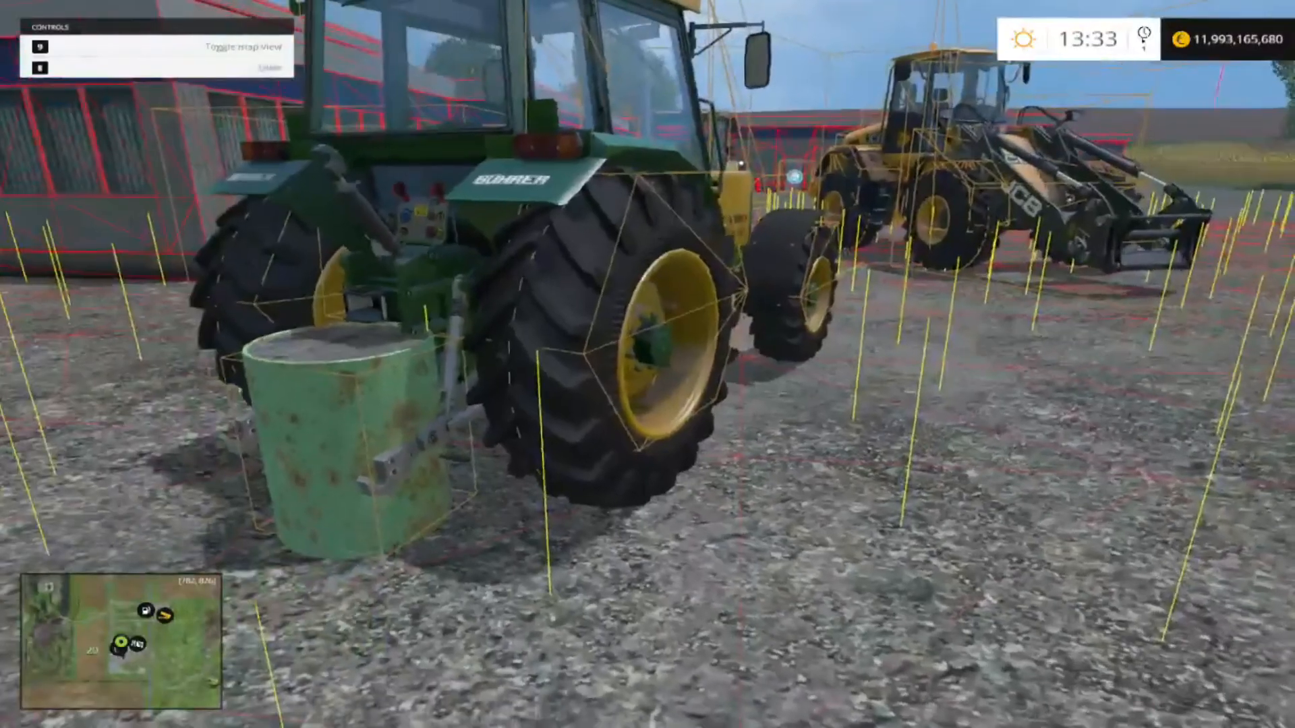
- Get back into the Bührer, separate it from the weight, and step out to view both
{"action": "key", "text": "w"}
{"action": "key", "text": "e"}
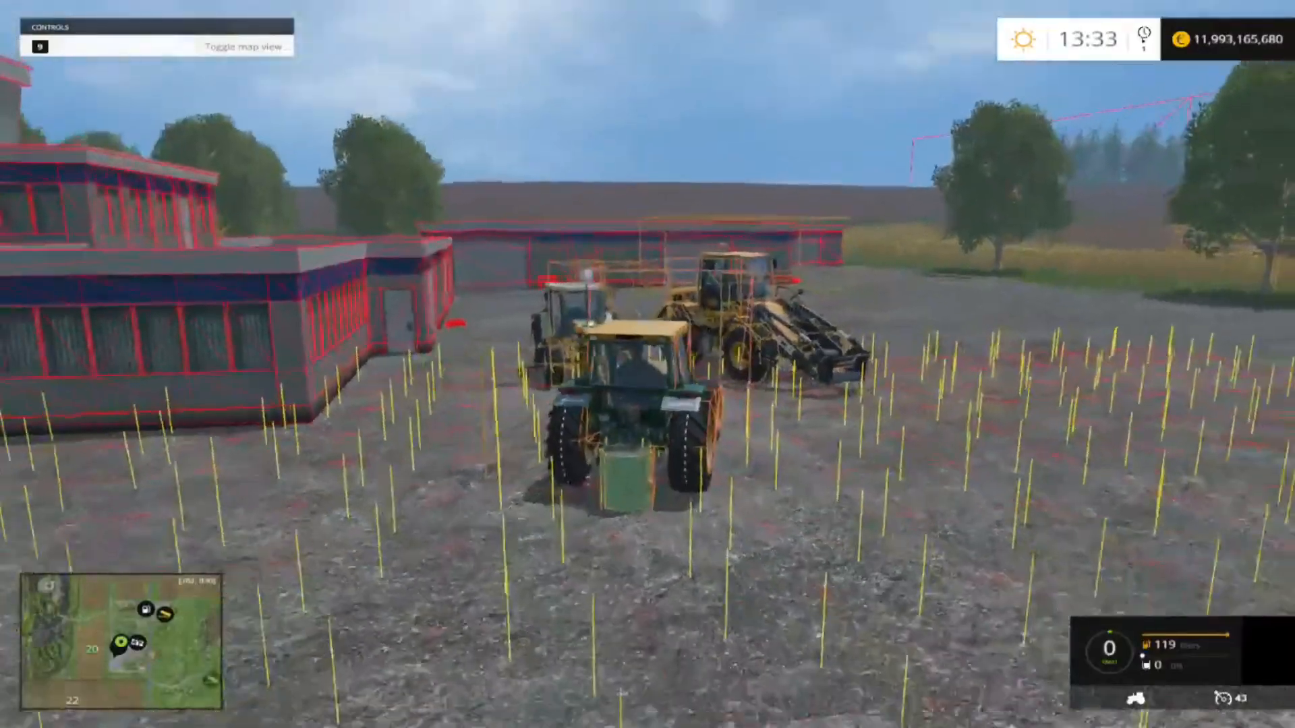
{"action": "key", "text": "e"}
{"action": "key", "text": "w"}
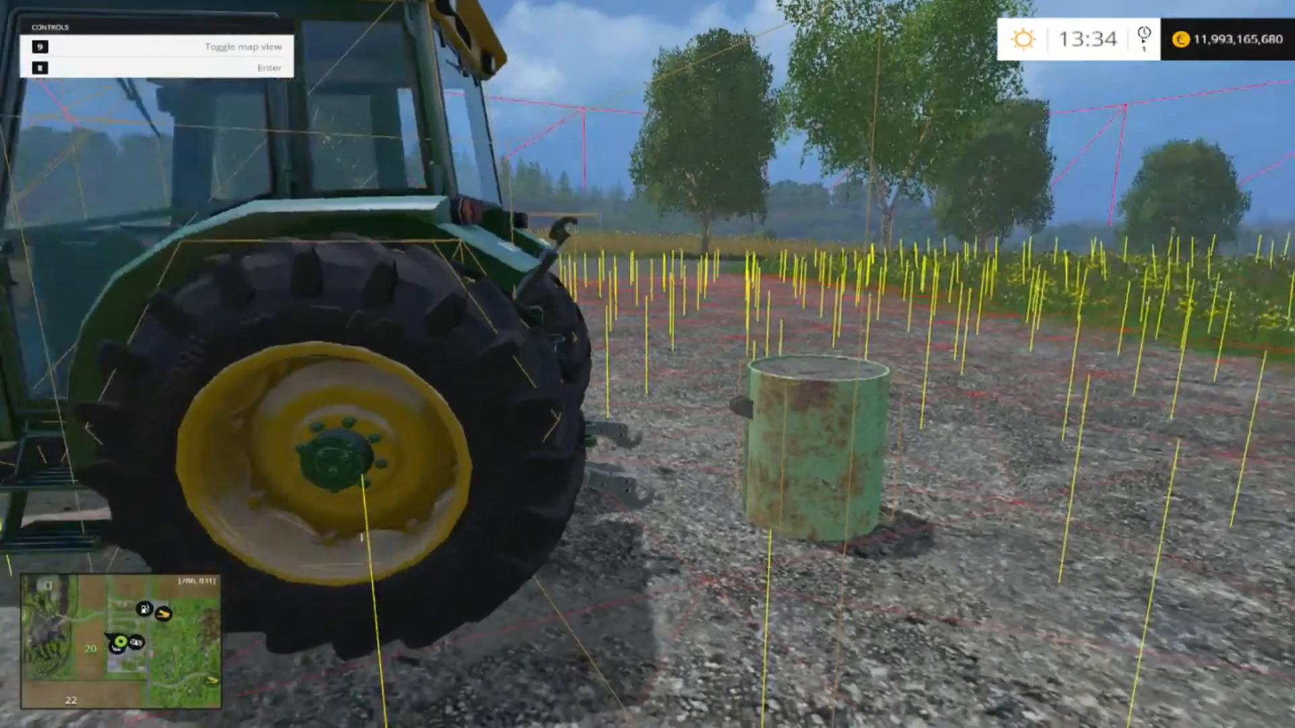
- Save the career over the existing savegame and quit Farming Simulator 15 to the desktop
{"action": "key", "text": "Escape"}
{"action": "left_click", "coordinate": [798, 602]}
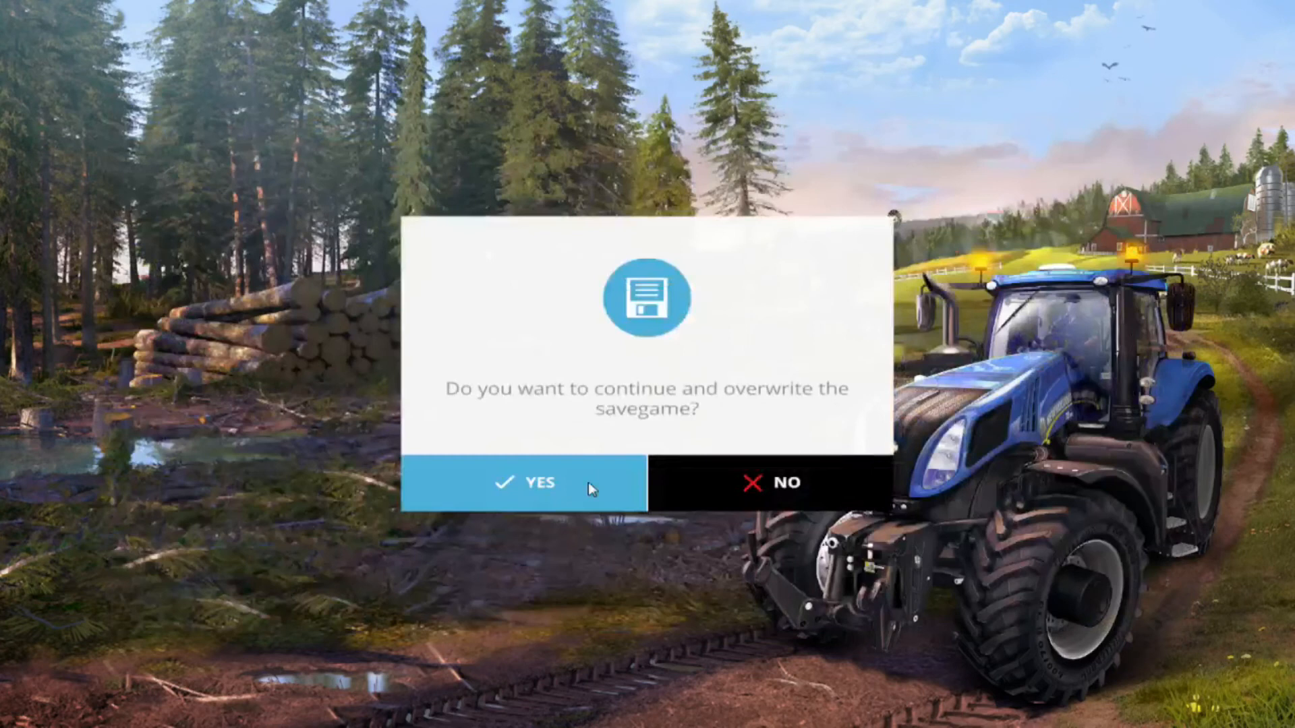
{"action": "left_click", "coordinate": [540, 496]}
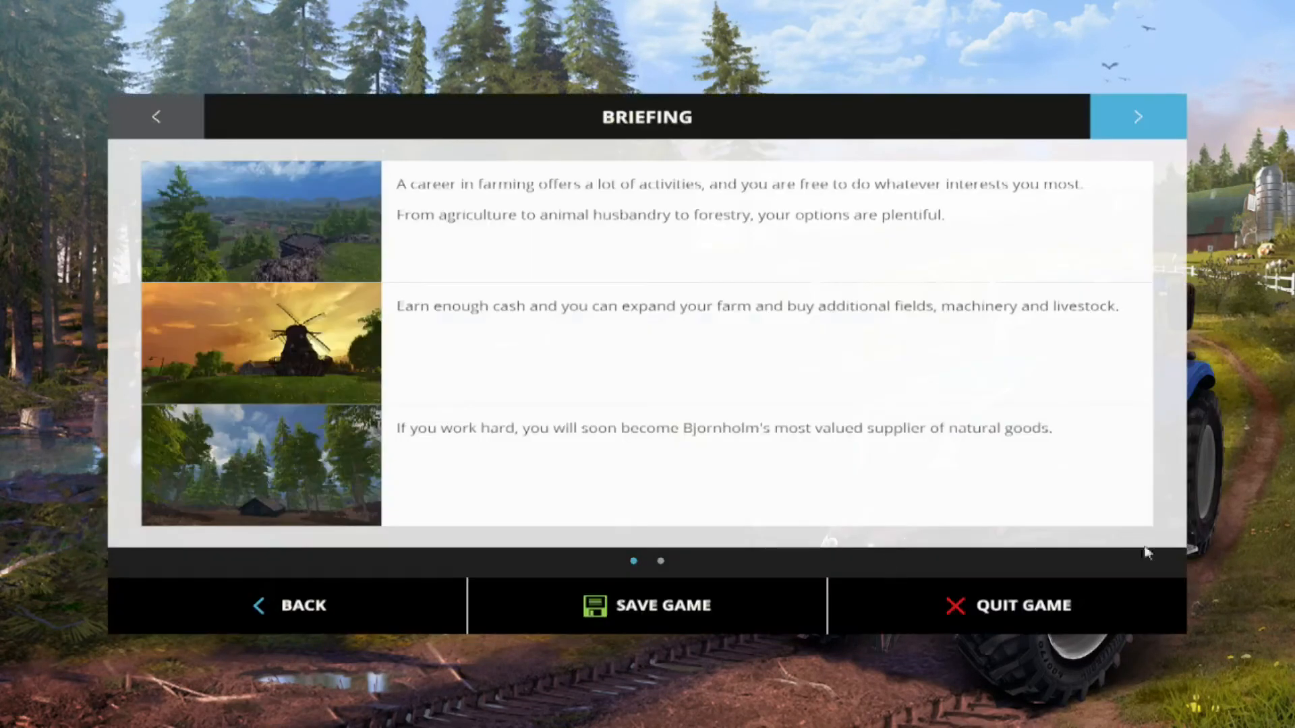
{"action": "left_click", "coordinate": [913, 605]}
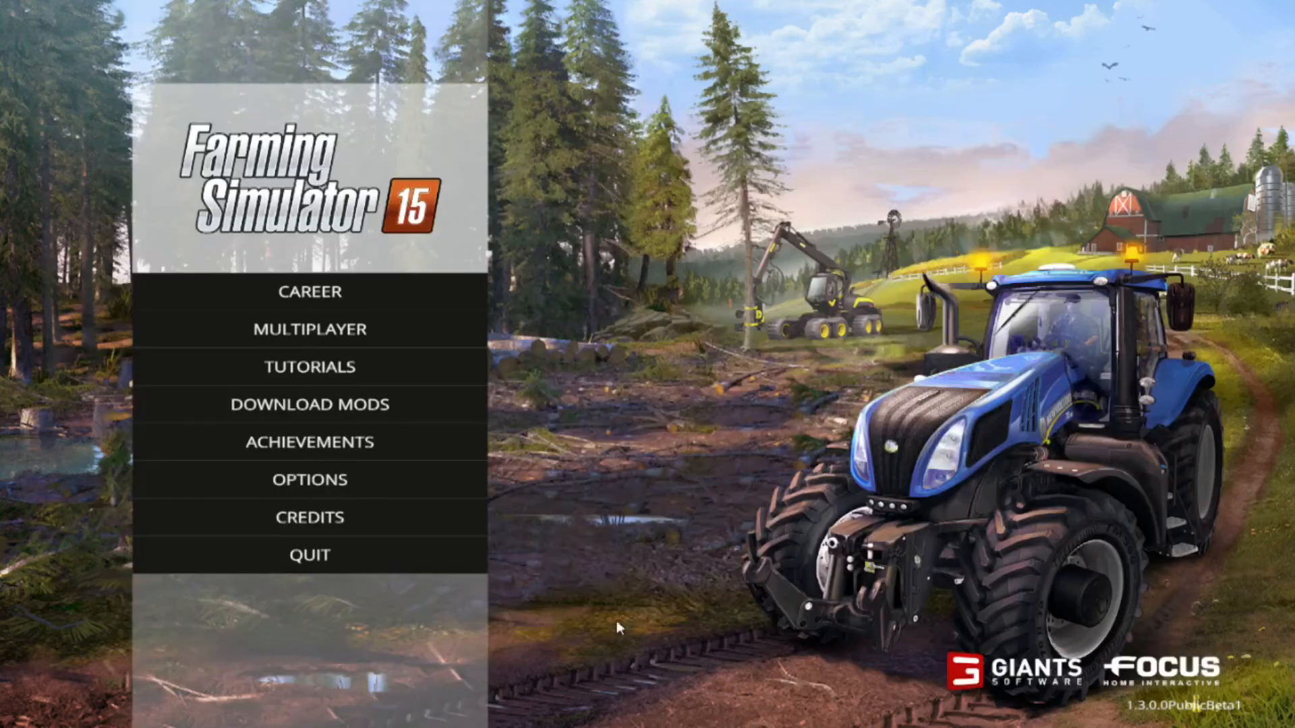
{"action": "left_click", "coordinate": [391, 563]}
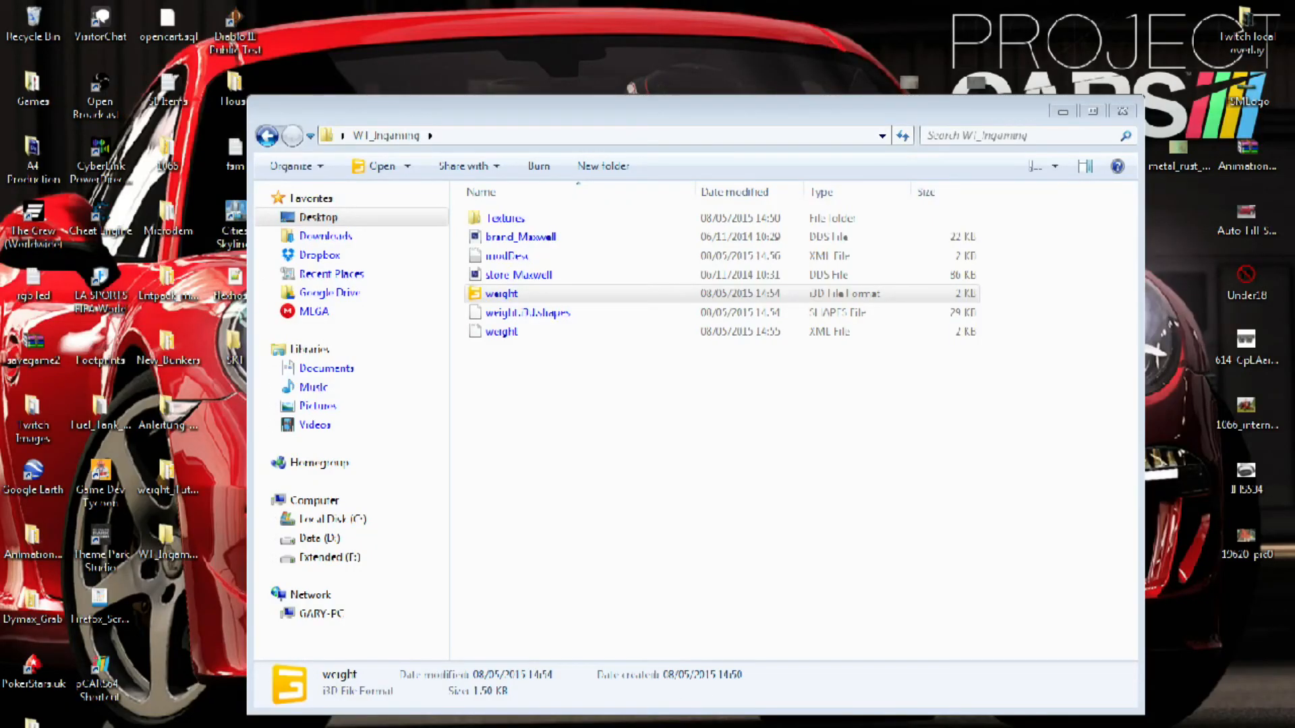
- Open weight.i3d from the WT_Ingaming folder in GIANTS Editor 6.0.3 and select the bottom_Hitch node under the weight
{"action": "left_click", "coordinate": [554, 359]}
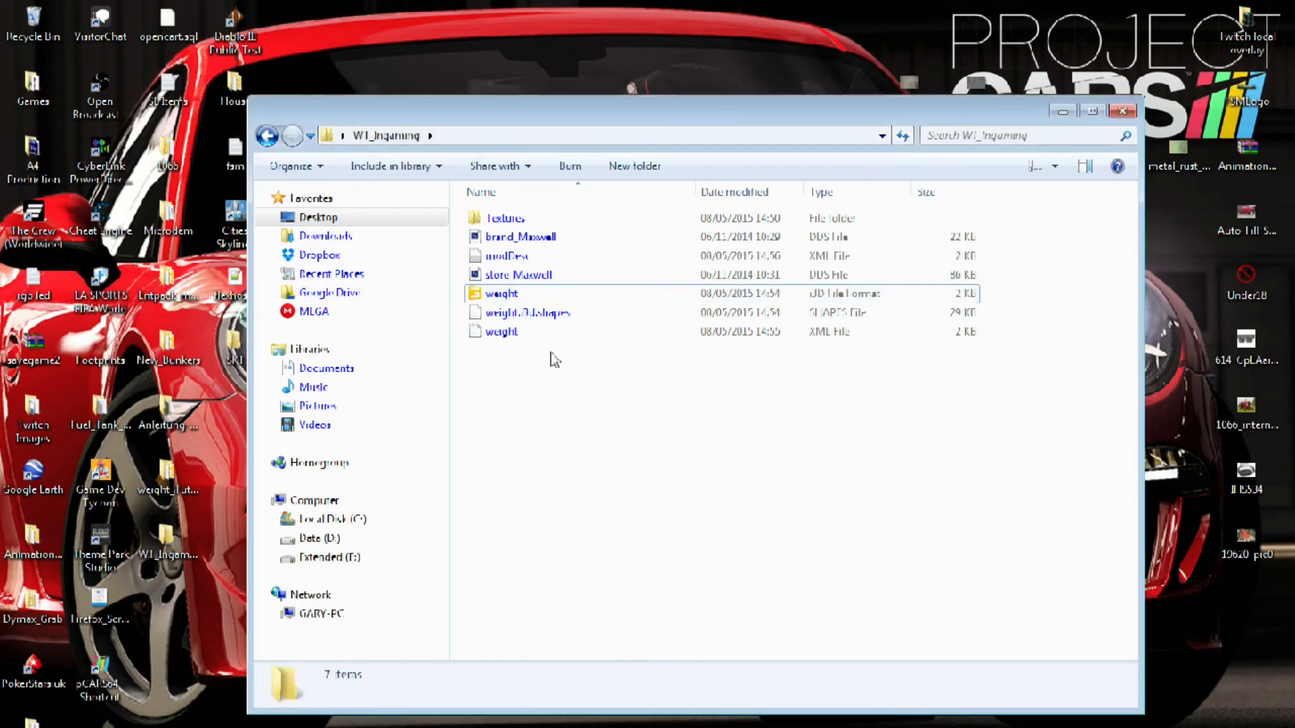
{"action": "left_click", "coordinate": [528, 297]}
{"action": "double_click", "coordinate": [528, 297]}
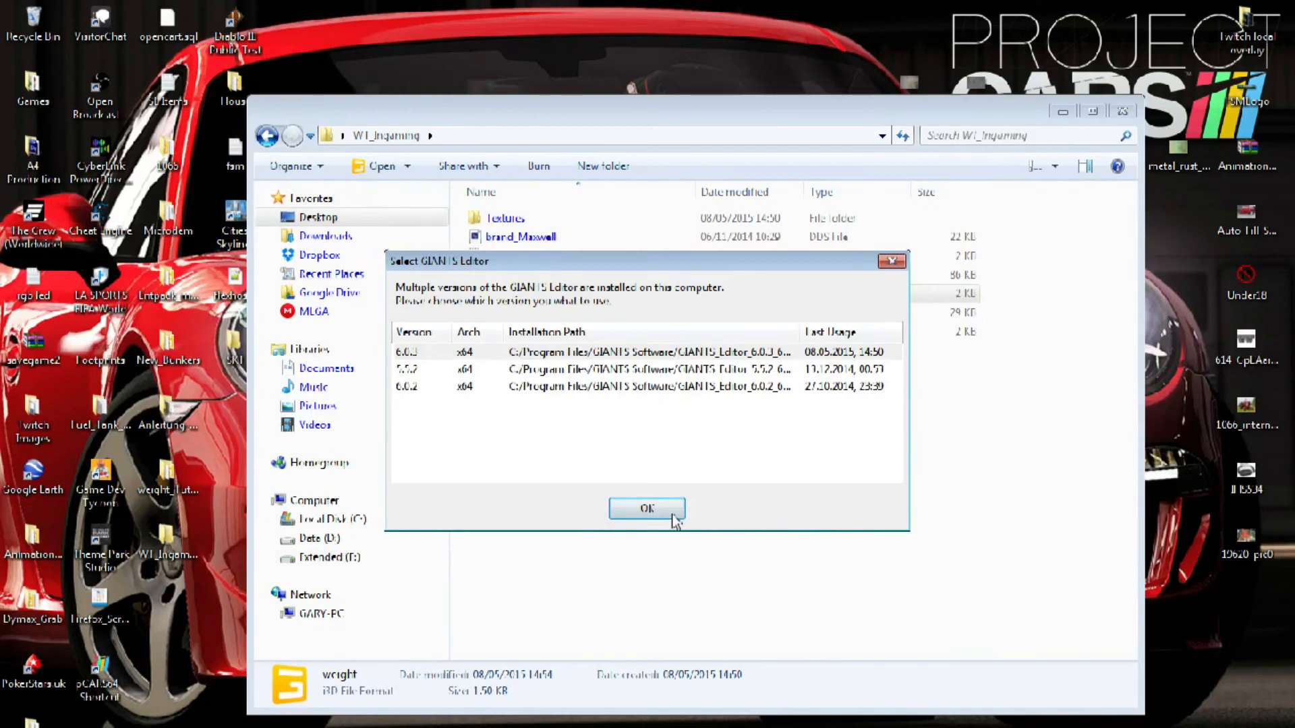
{"action": "left_click", "coordinate": [672, 513]}
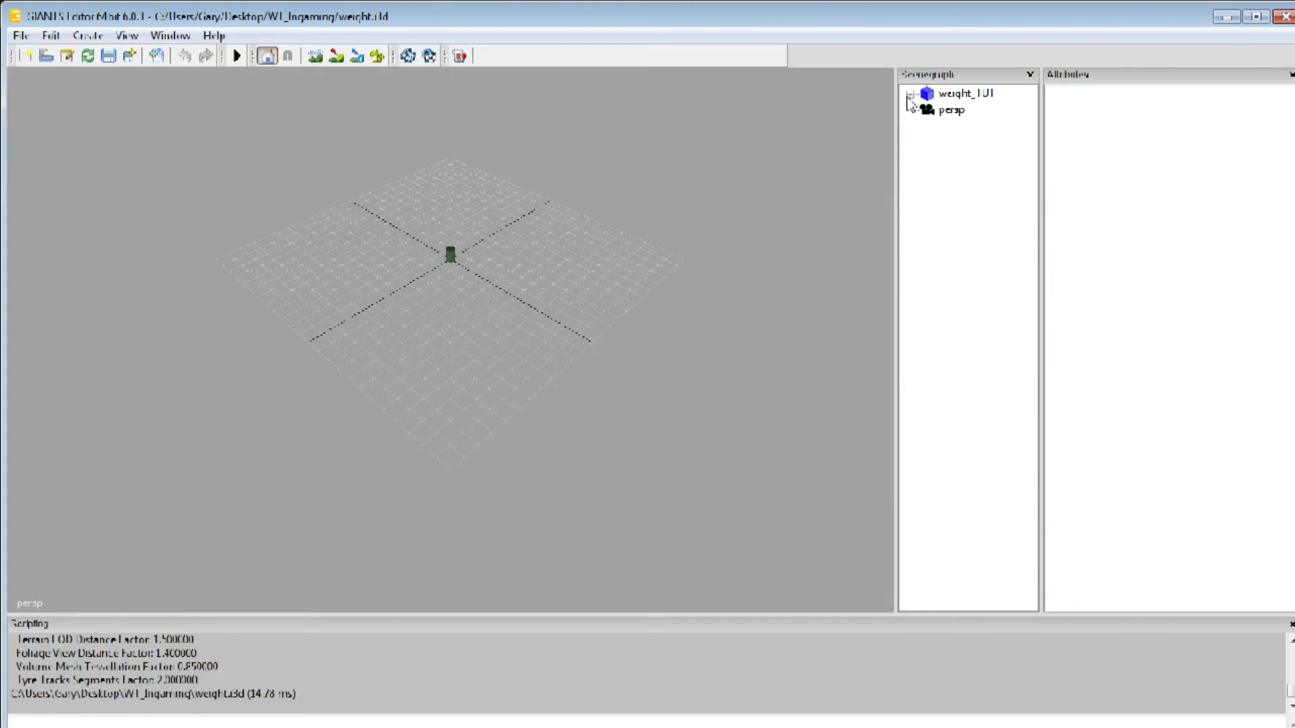
{"action": "left_click", "coordinate": [910, 95]}
{"action": "left_click", "coordinate": [971, 126]}
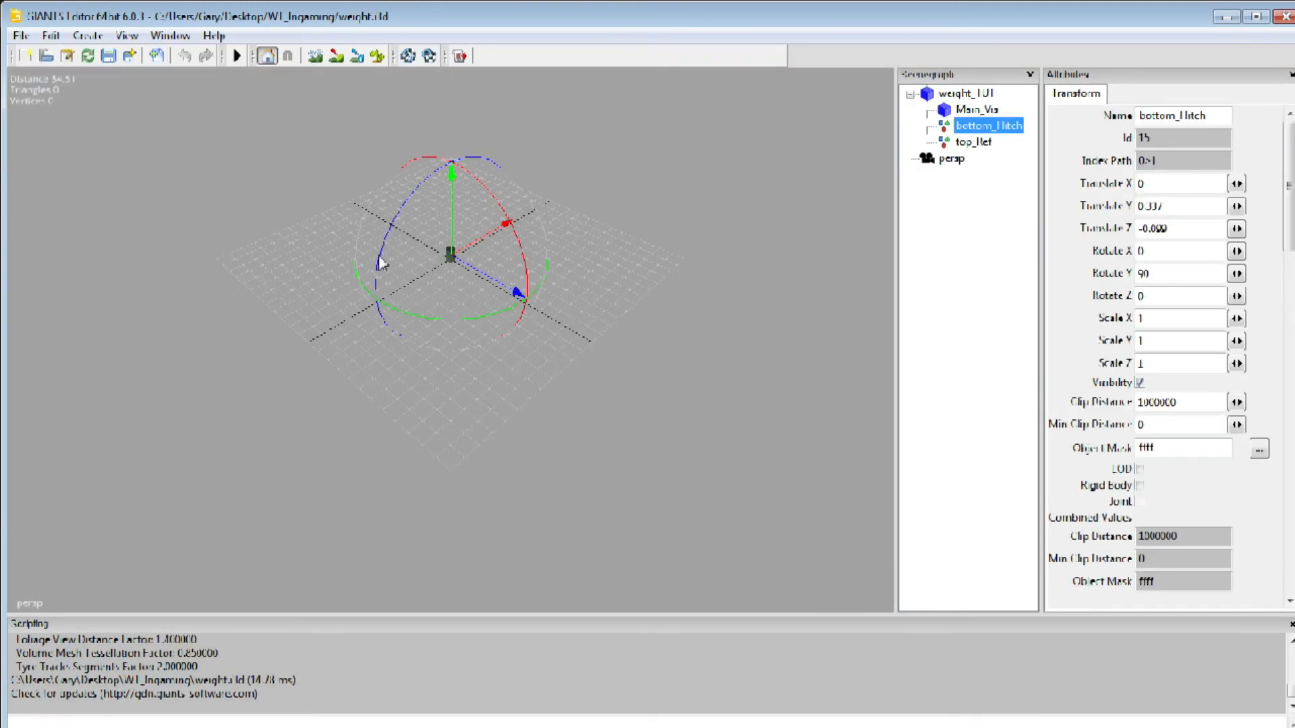
- Examine the position and axis directions of bottom_Hitch on the weight model, then minimize the editor
{"action": "scroll", "coordinate": [545, 270], "scroll_direction": "up", "scroll_amount": 4}
{"action": "middle_click_drag", "start_coordinate": [473, 228], "coordinate": [520, 360], "text": "alt"}
{"action": "scroll", "coordinate": [457, 385], "scroll_direction": "up", "scroll_amount": 4}
{"action": "left_click_drag", "start_coordinate": [519, 359], "coordinate": [298, 322], "text": "alt"}
{"action": "middle_click_drag", "start_coordinate": [499, 412], "coordinate": [382, 357], "text": "alt"}
{"action": "scroll", "coordinate": [385, 357], "scroll_direction": "up", "scroll_amount": 8}
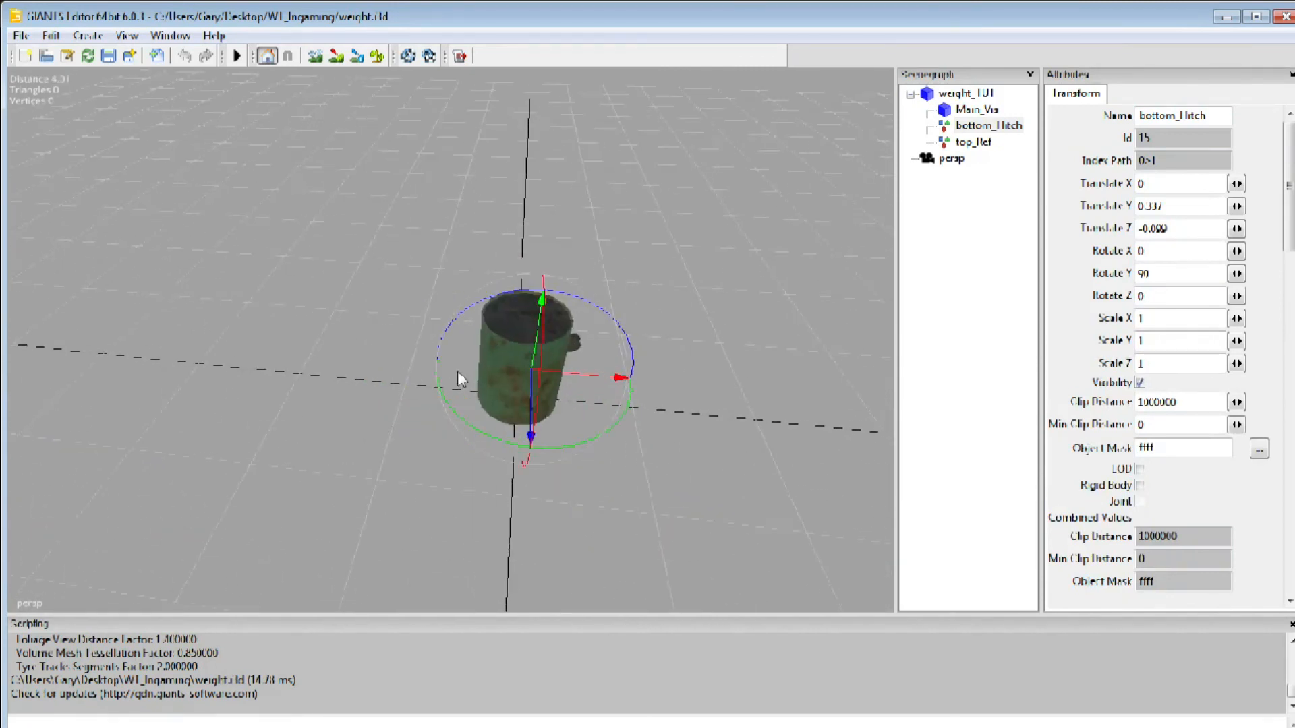
{"action": "left_click_drag", "start_coordinate": [457, 371], "coordinate": [434, 365], "text": "alt"}
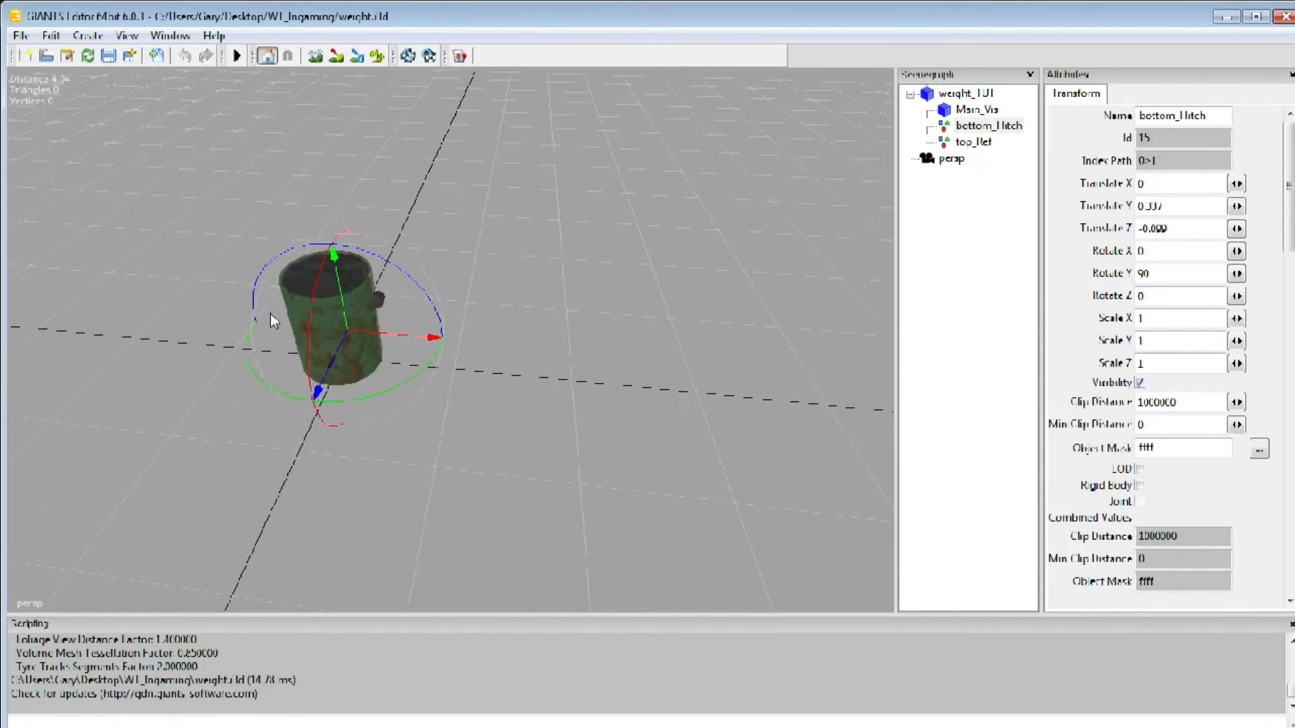
{"action": "left_click_drag", "start_coordinate": [390, 345], "coordinate": [511, 382], "text": "alt"}
{"action": "scroll", "coordinate": [426, 382], "scroll_direction": "up", "scroll_amount": 5}
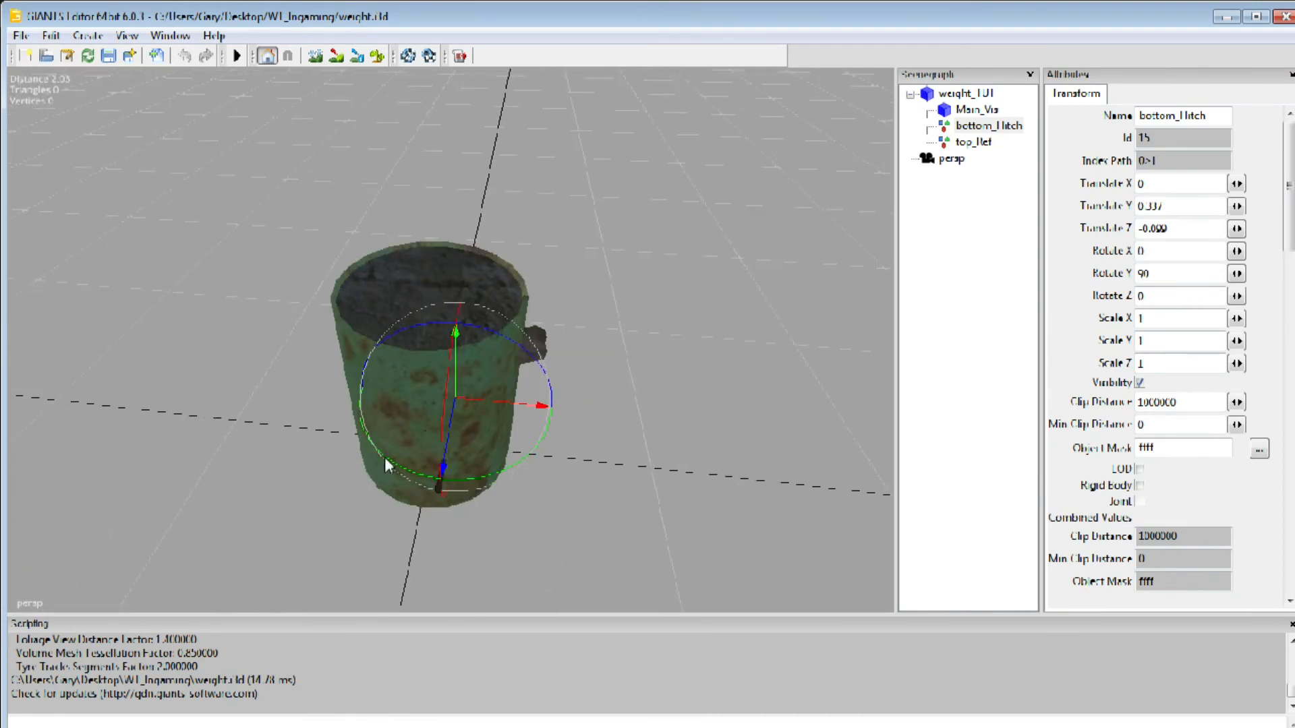
{"action": "left_click", "coordinate": [1222, 19]}
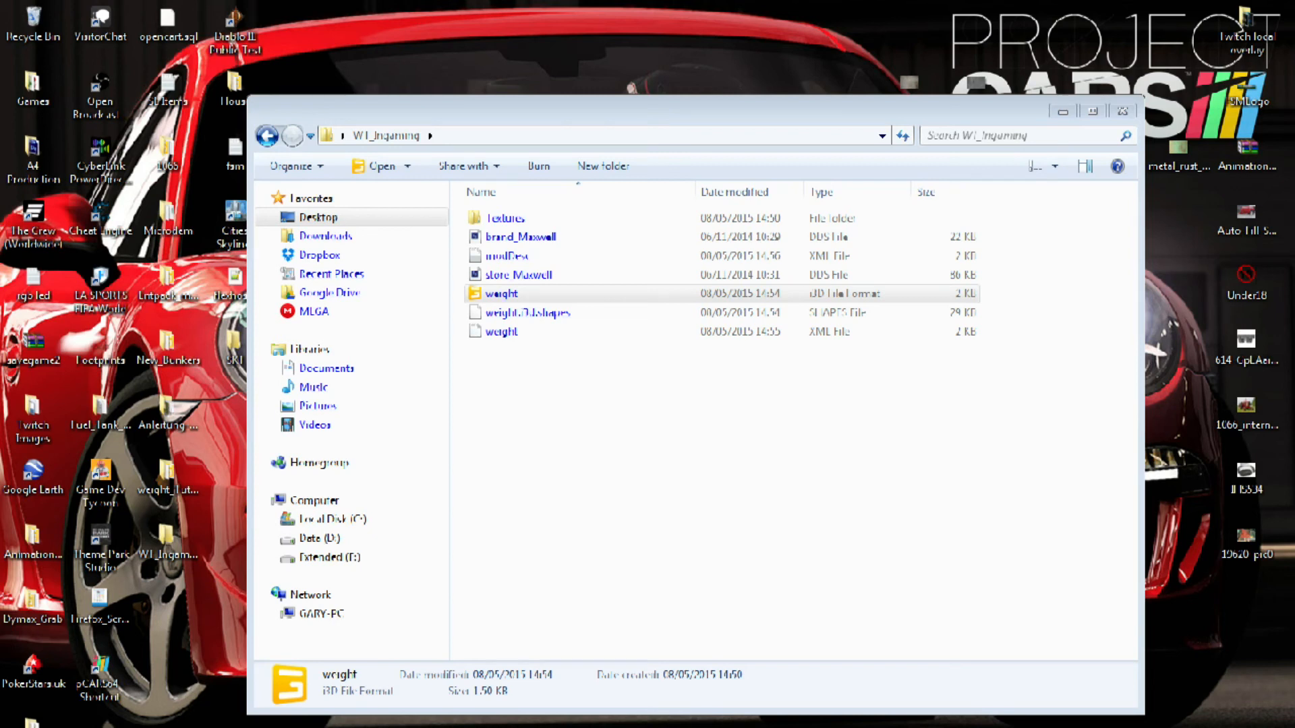
- Extract the Maxwell mod archive into its own Maxwell folder on the desktop and open that folder
{"action": "right_click_drag", "start_coordinate": [674, 513], "coordinate": [198, 642]}
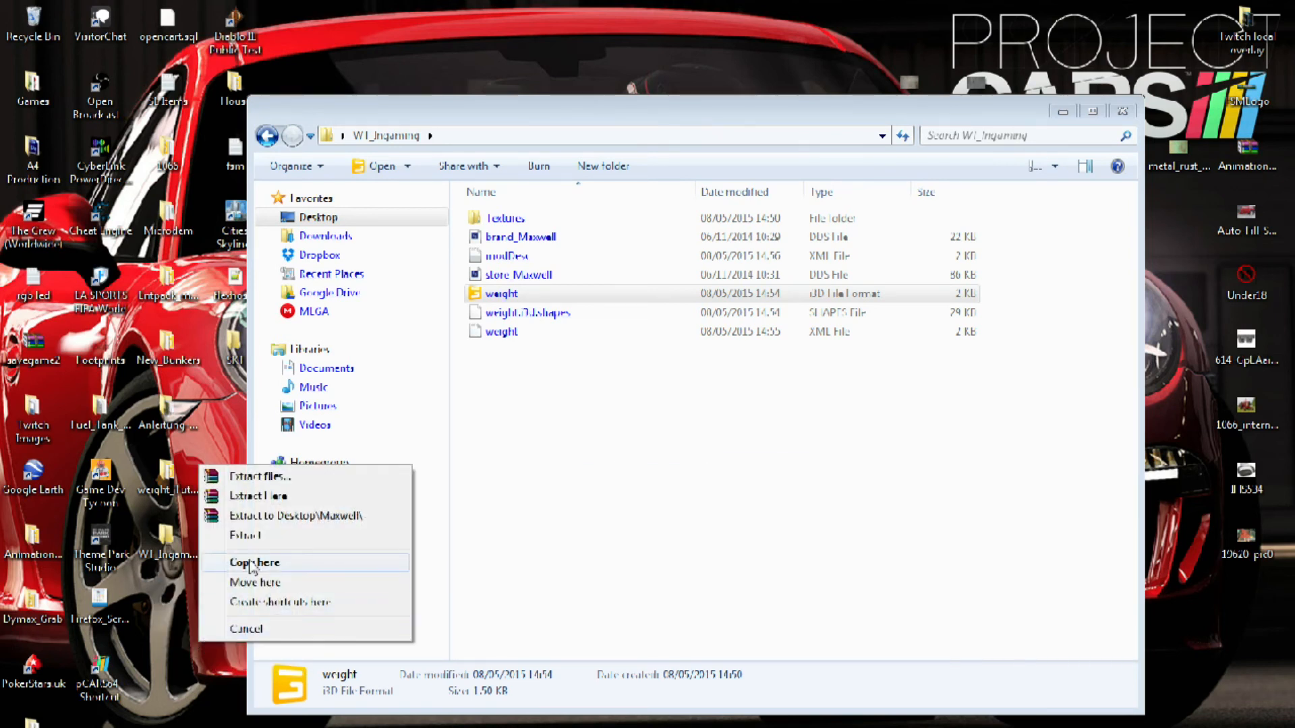
{"action": "left_click", "coordinate": [283, 516]}
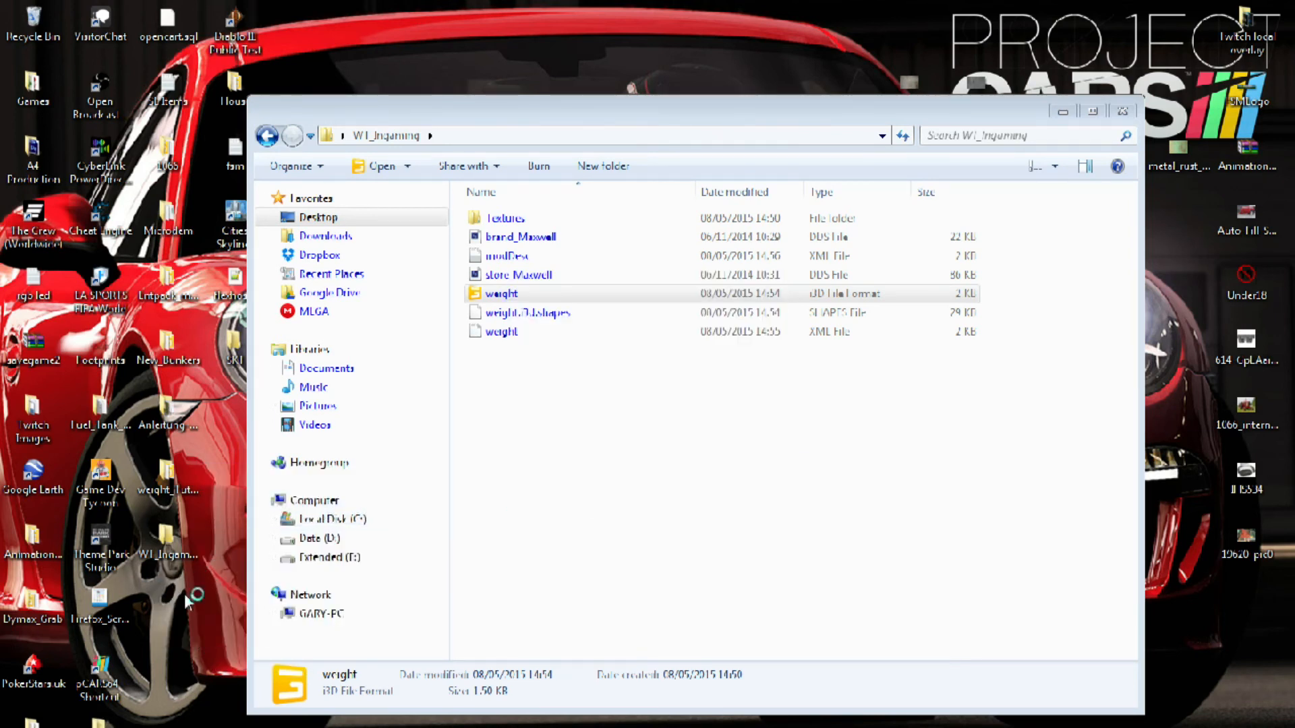
{"action": "double_click", "coordinate": [100, 721]}
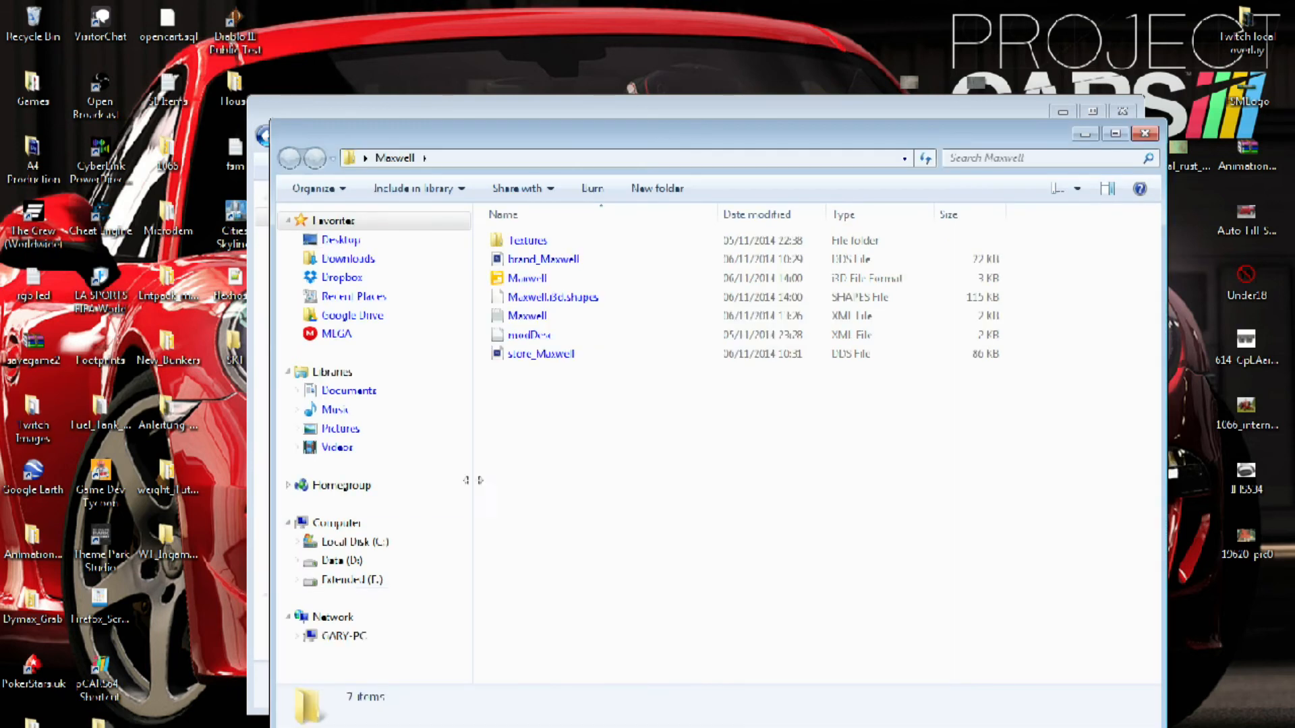
- Open Maxwell.i3d from the Maxwell folder in GIANTS Editor, expand the Maxwell group and select its Low_Attacher node
{"action": "double_click", "coordinate": [527, 278]}
{"action": "left_click", "coordinate": [642, 514]}
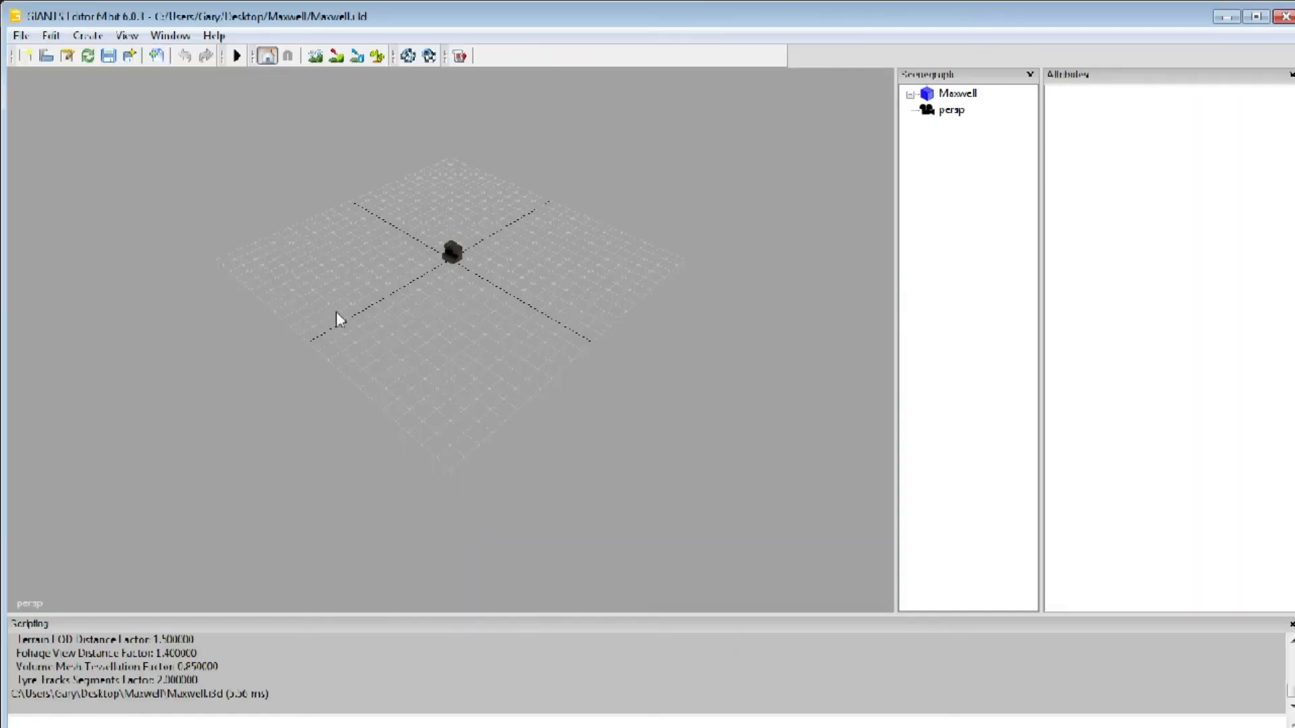
{"action": "scroll", "coordinate": [509, 334], "scroll_direction": "up", "scroll_amount": 3}
{"action": "middle_click_drag", "start_coordinate": [508, 335], "coordinate": [495, 438], "text": "alt"}
{"action": "left_click", "coordinate": [911, 95]}
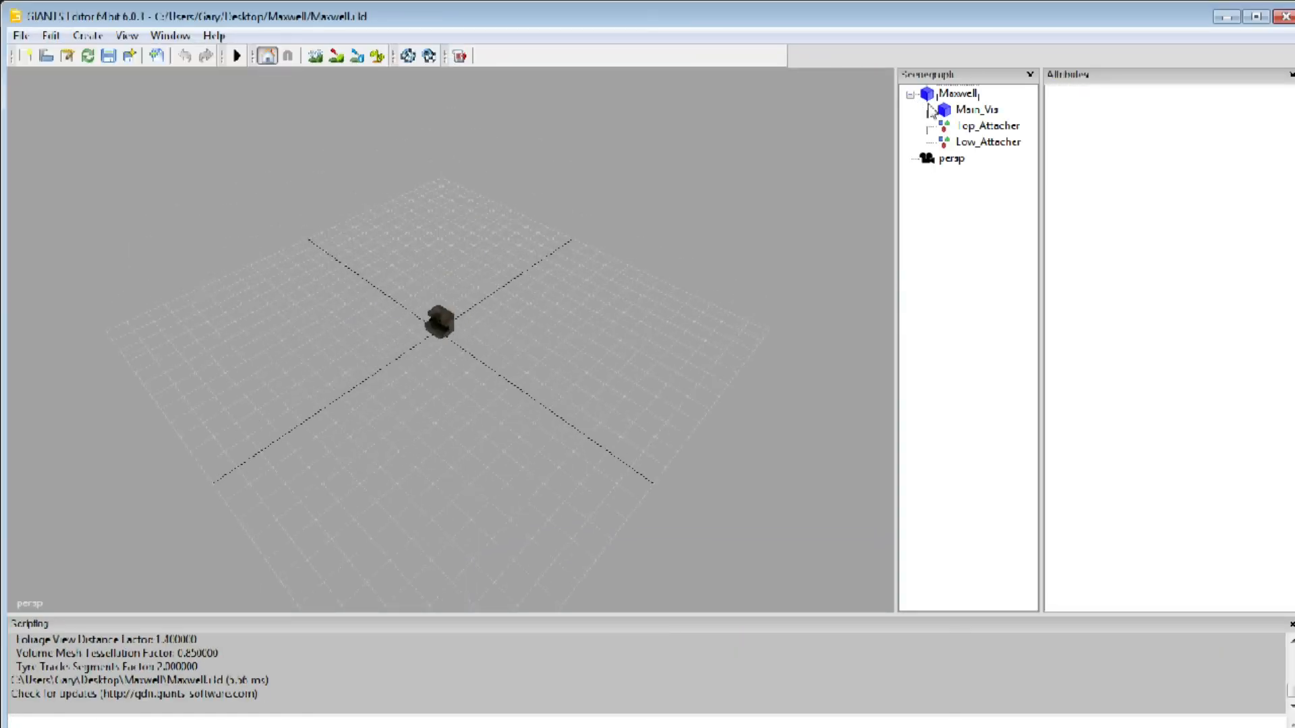
{"action": "left_click", "coordinate": [977, 110]}
{"action": "left_click", "coordinate": [982, 127]}
{"action": "left_click", "coordinate": [982, 143]}
- Examine the position and axis directions of Low_Attacher on the Maxwell weight from several sides
{"action": "right_click_drag", "start_coordinate": [328, 273], "coordinate": [658, 337], "text": "alt"}
{"action": "left_click_drag", "start_coordinate": [658, 338], "coordinate": [459, 294], "text": "alt"}
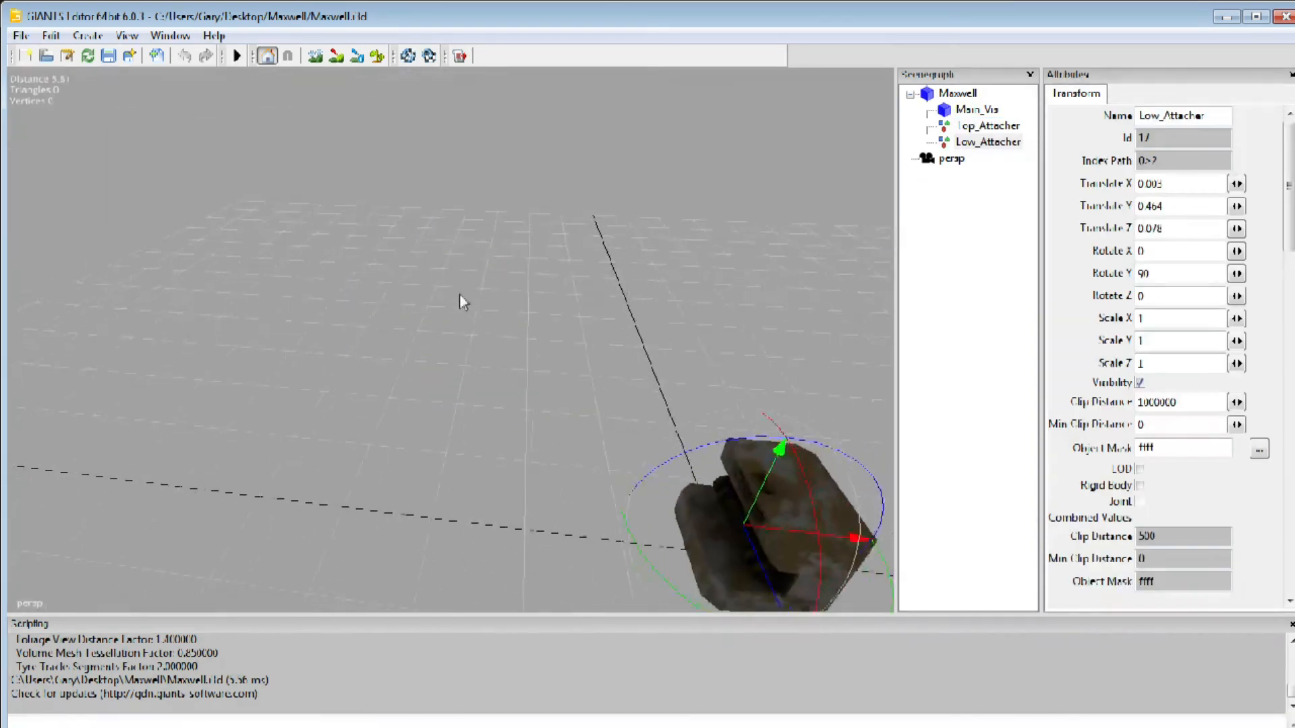
{"action": "middle_click_drag", "start_coordinate": [459, 294], "coordinate": [462, 342], "text": "alt"}
{"action": "right_click_drag", "start_coordinate": [462, 341], "coordinate": [541, 412], "text": "alt"}
{"action": "middle_click_drag", "start_coordinate": [541, 412], "coordinate": [522, 406], "text": "alt"}
{"action": "right_click_drag", "start_coordinate": [522, 406], "coordinate": [585, 445], "text": "alt"}
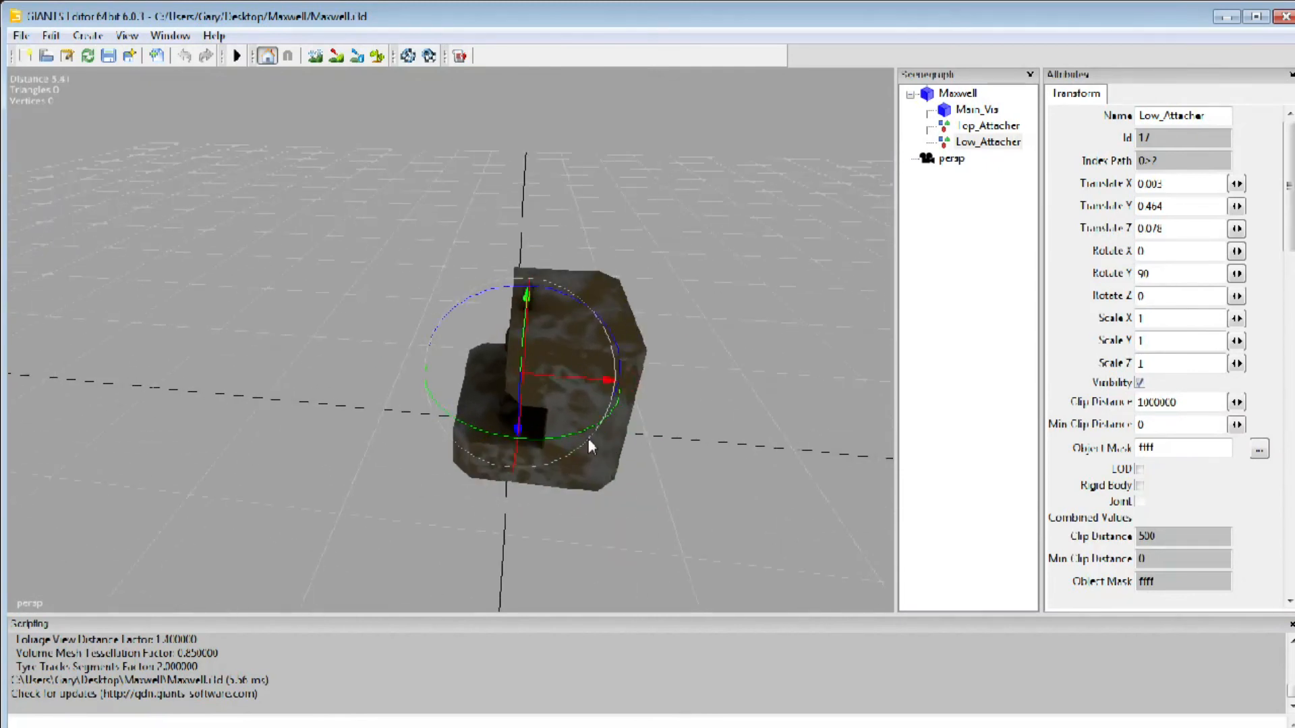
{"action": "middle_click_drag", "start_coordinate": [585, 446], "coordinate": [577, 431], "text": "alt"}
{"action": "left_click_drag", "start_coordinate": [545, 305], "coordinate": [476, 309], "text": "alt"}
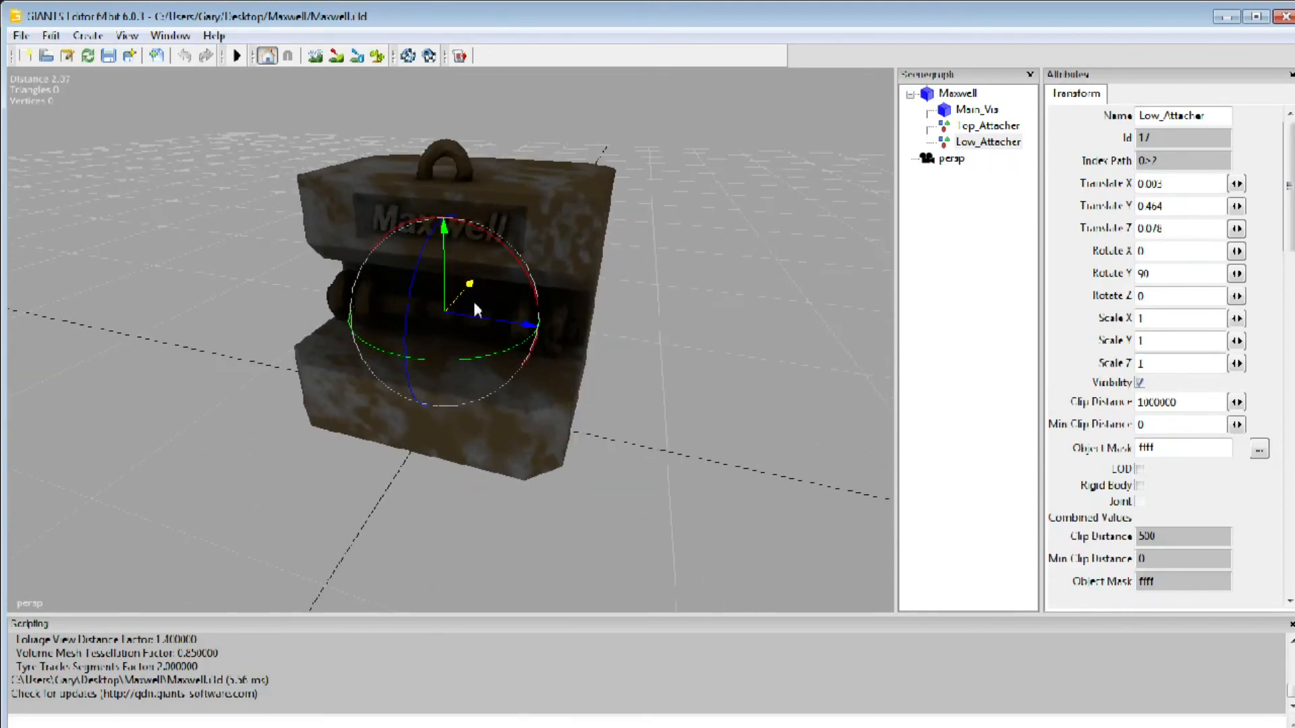
{"action": "right_click_drag", "start_coordinate": [476, 308], "coordinate": [508, 309], "text": "alt"}
{"action": "right_click_drag", "start_coordinate": [607, 305], "coordinate": [476, 329], "text": "alt"}
{"action": "left_click_drag", "start_coordinate": [475, 329], "coordinate": [416, 369], "text": "alt"}
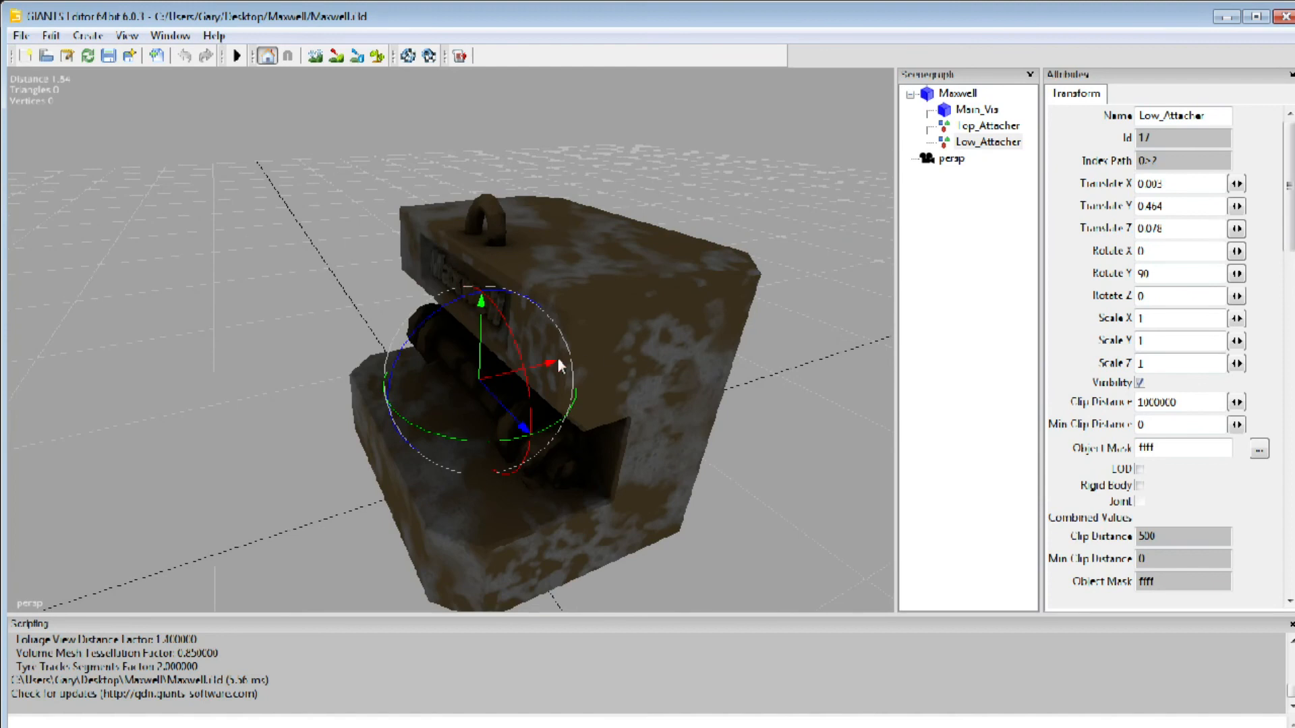
- Close one of the two open weight.i3d editor windows without saving its changes
{"action": "left_click", "coordinate": [403, 727]}
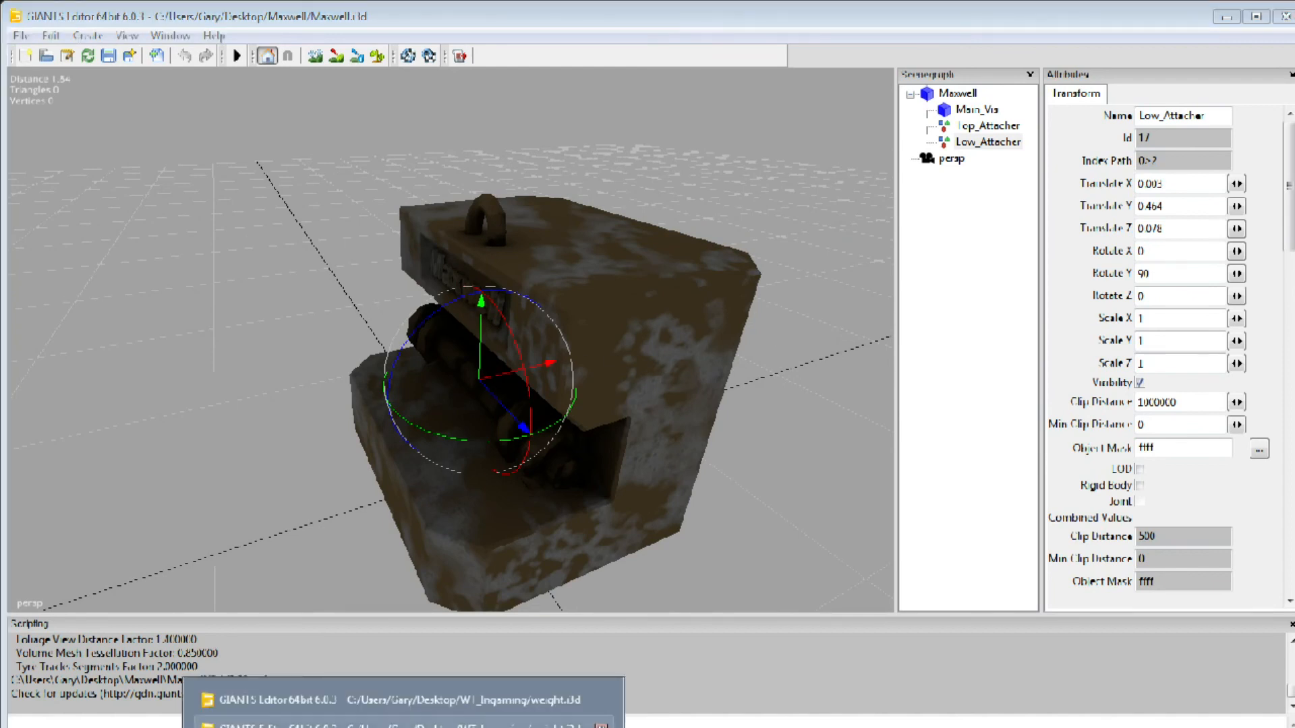
{"action": "left_click", "coordinate": [601, 726]}
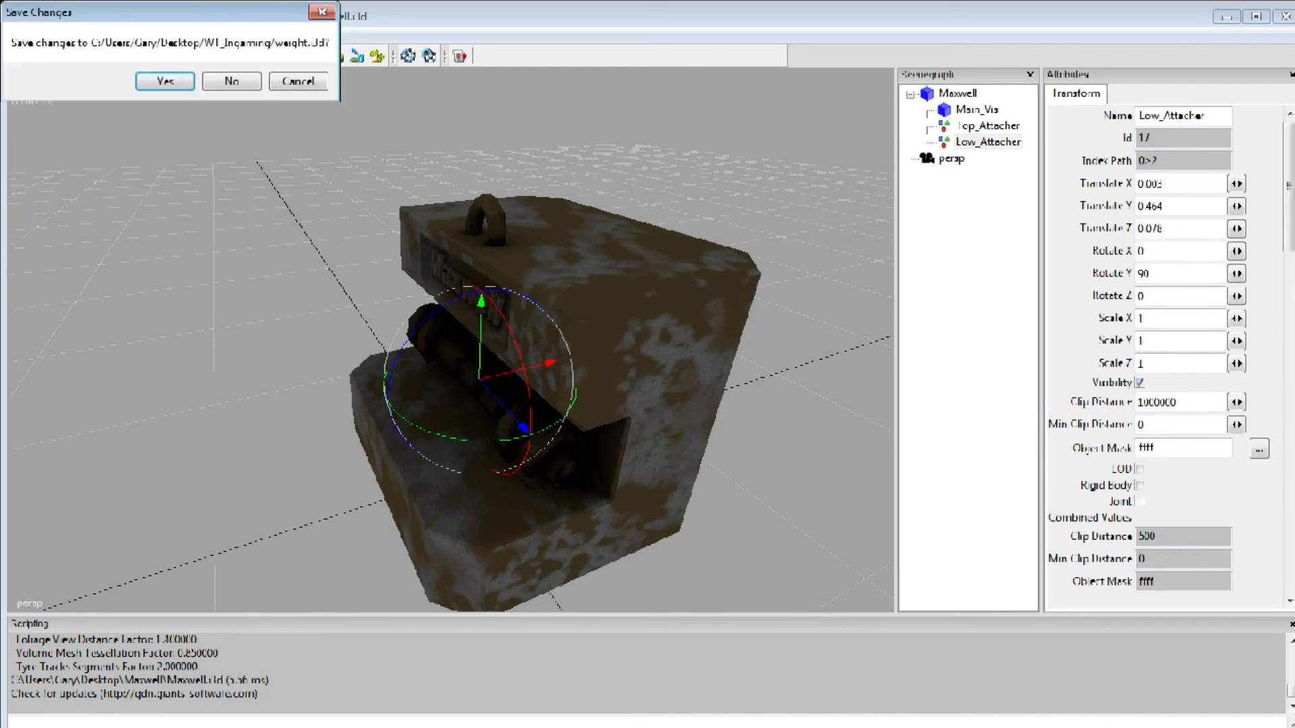
{"action": "left_click", "coordinate": [230, 82]}
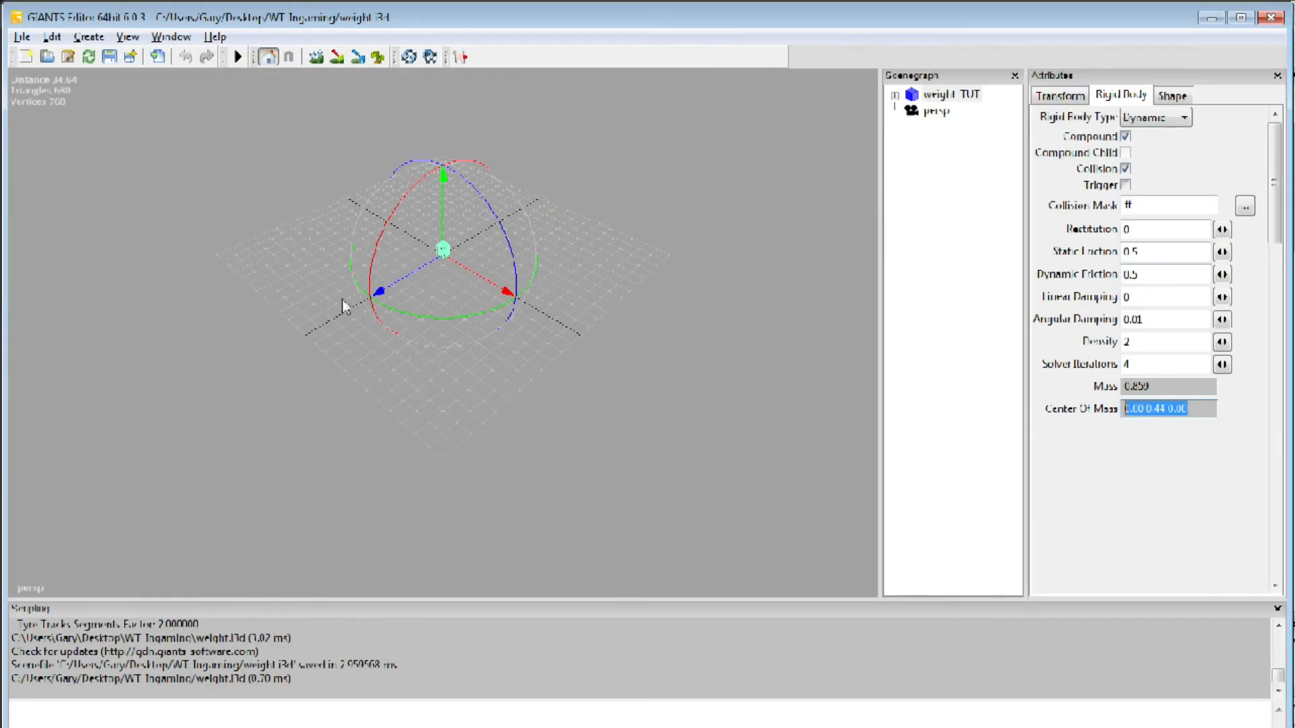
- In the remaining weight.i3d scene, expand the weight_TUT group and select the bottom_Hitch node
{"action": "right_click_drag", "start_coordinate": [341, 299], "coordinate": [480, 294], "text": "alt"}
{"action": "middle_click_drag", "start_coordinate": [479, 294], "coordinate": [471, 398], "text": "alt"}
{"action": "right_click_drag", "start_coordinate": [470, 398], "coordinate": [715, 324], "text": "alt"}
{"action": "middle_click_drag", "start_coordinate": [715, 324], "coordinate": [607, 407], "text": "alt"}
{"action": "left_click_drag", "start_coordinate": [607, 407], "coordinate": [437, 370], "text": "alt"}
{"action": "middle_click_drag", "start_coordinate": [437, 370], "coordinate": [331, 206], "text": "alt"}
{"action": "right_click_drag", "start_coordinate": [330, 206], "coordinate": [398, 270], "text": "alt"}
{"action": "middle_click_drag", "start_coordinate": [398, 270], "coordinate": [454, 351], "text": "alt"}
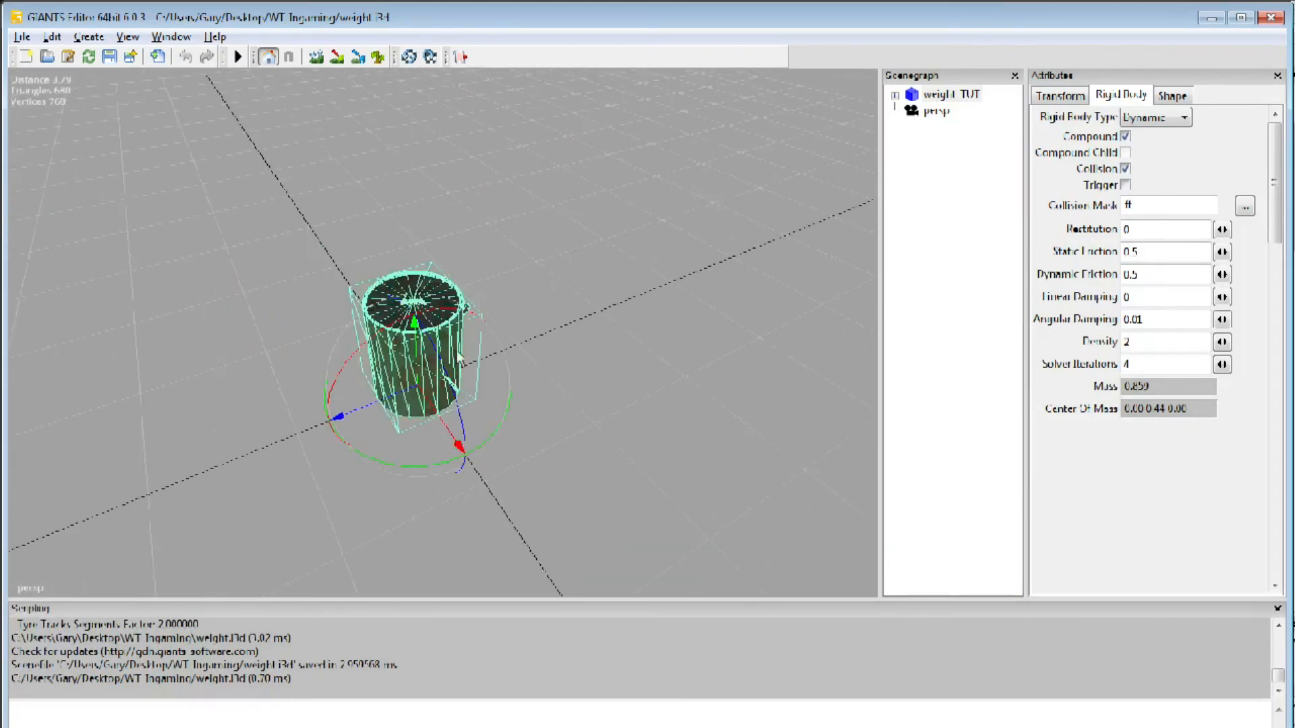
{"action": "left_click", "coordinate": [909, 98]}
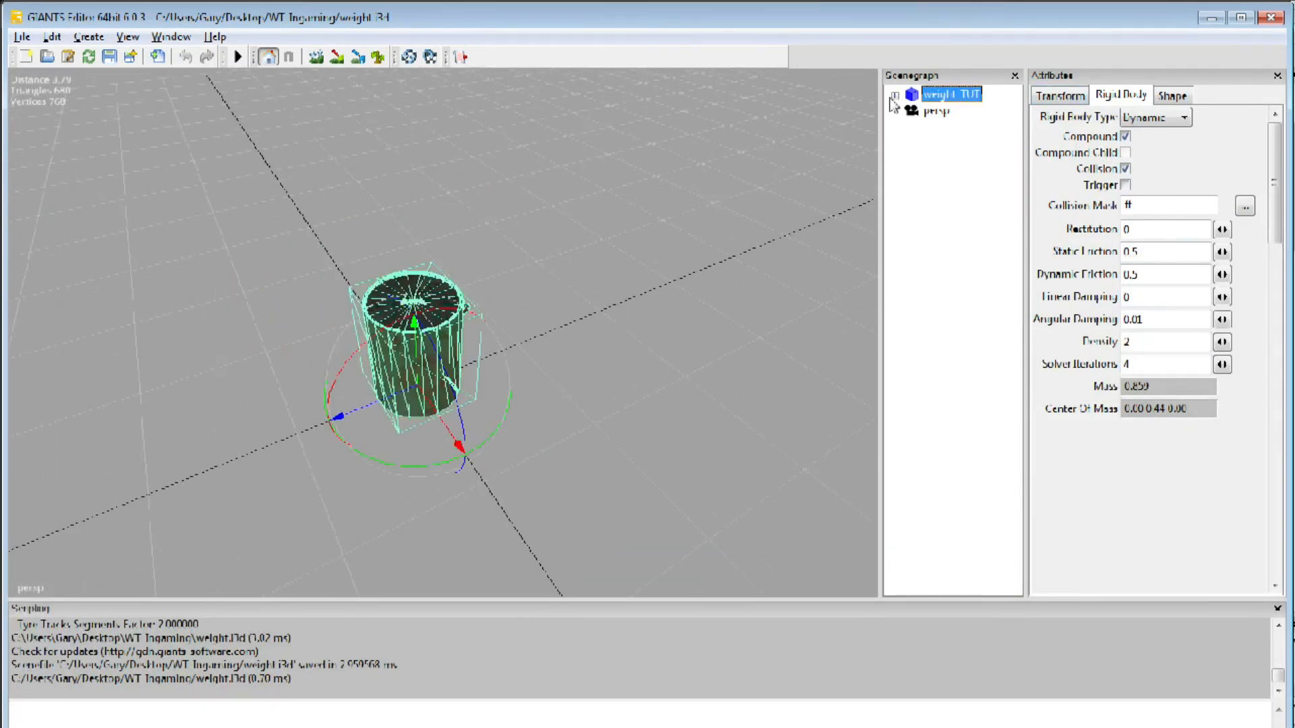
{"action": "left_click", "coordinate": [895, 95]}
{"action": "left_click", "coordinate": [960, 111]}
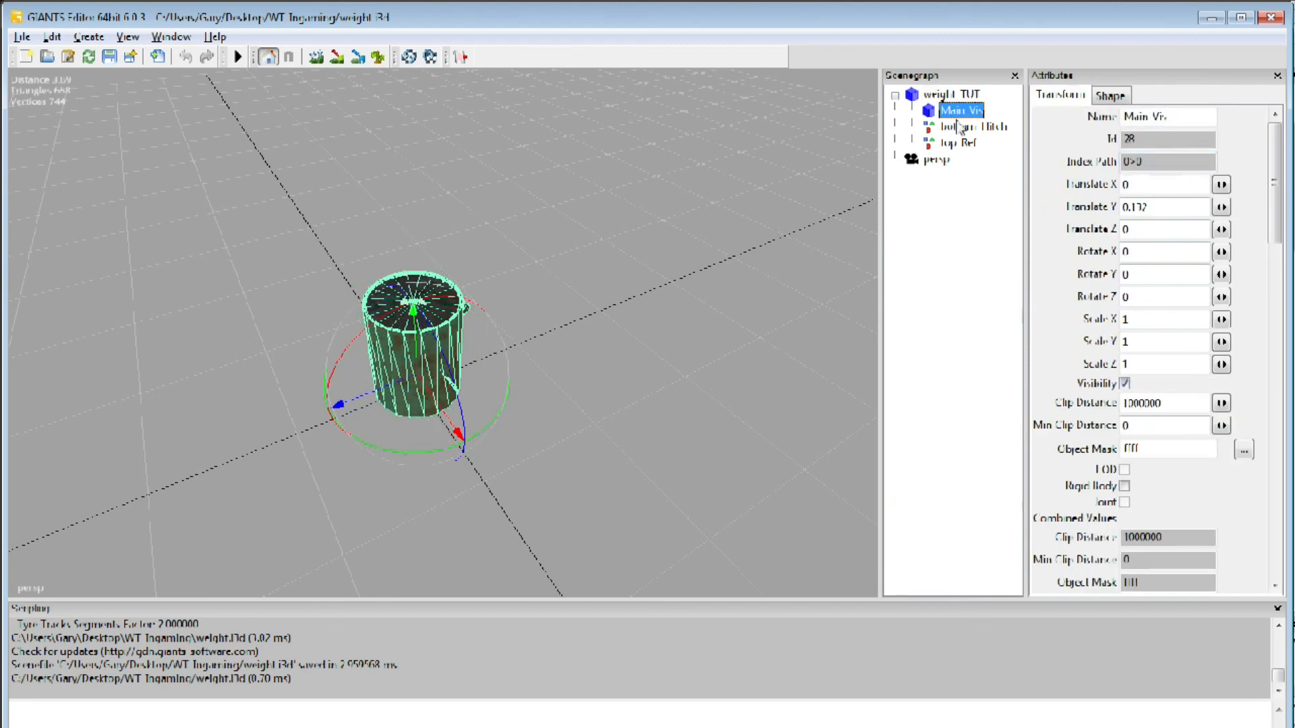
{"action": "left_click", "coordinate": [958, 127]}
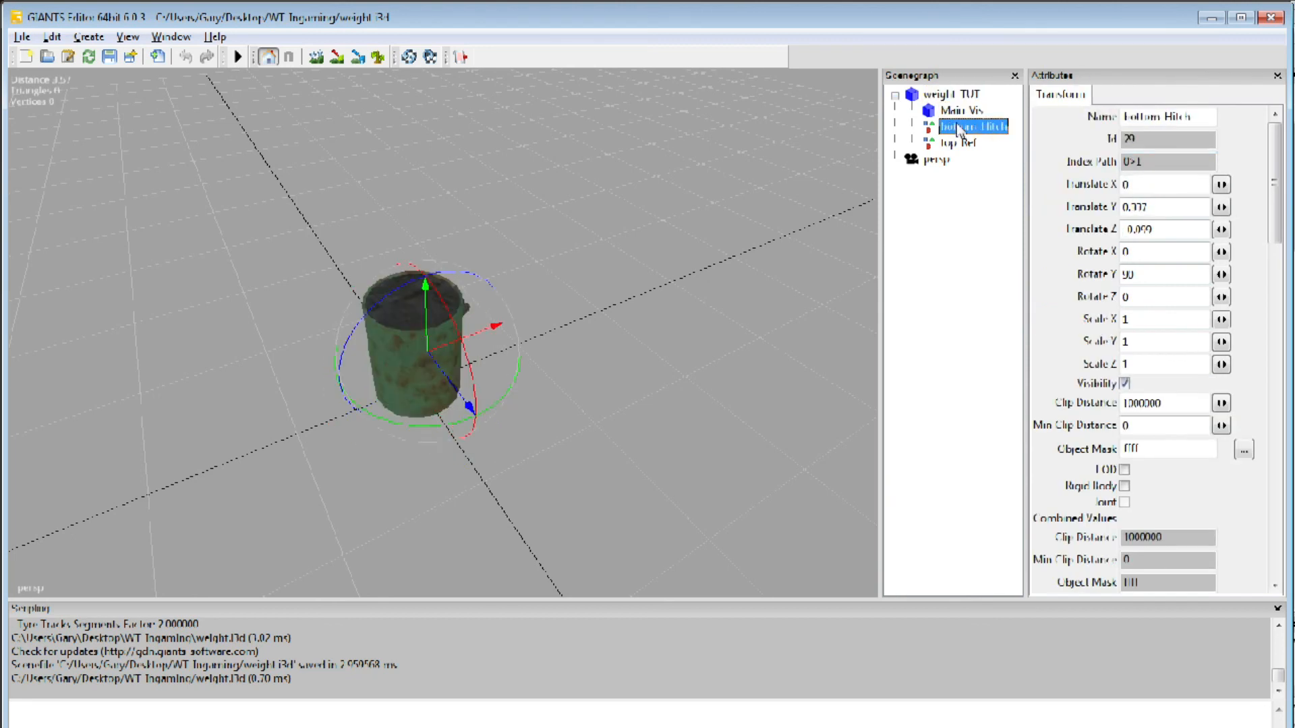
- Set the Rotate Y of bottom_Hitch to -90, check its axes on the weight and save the scene
{"action": "left_click", "coordinate": [1125, 277]}
{"action": "type", "text": "-"}
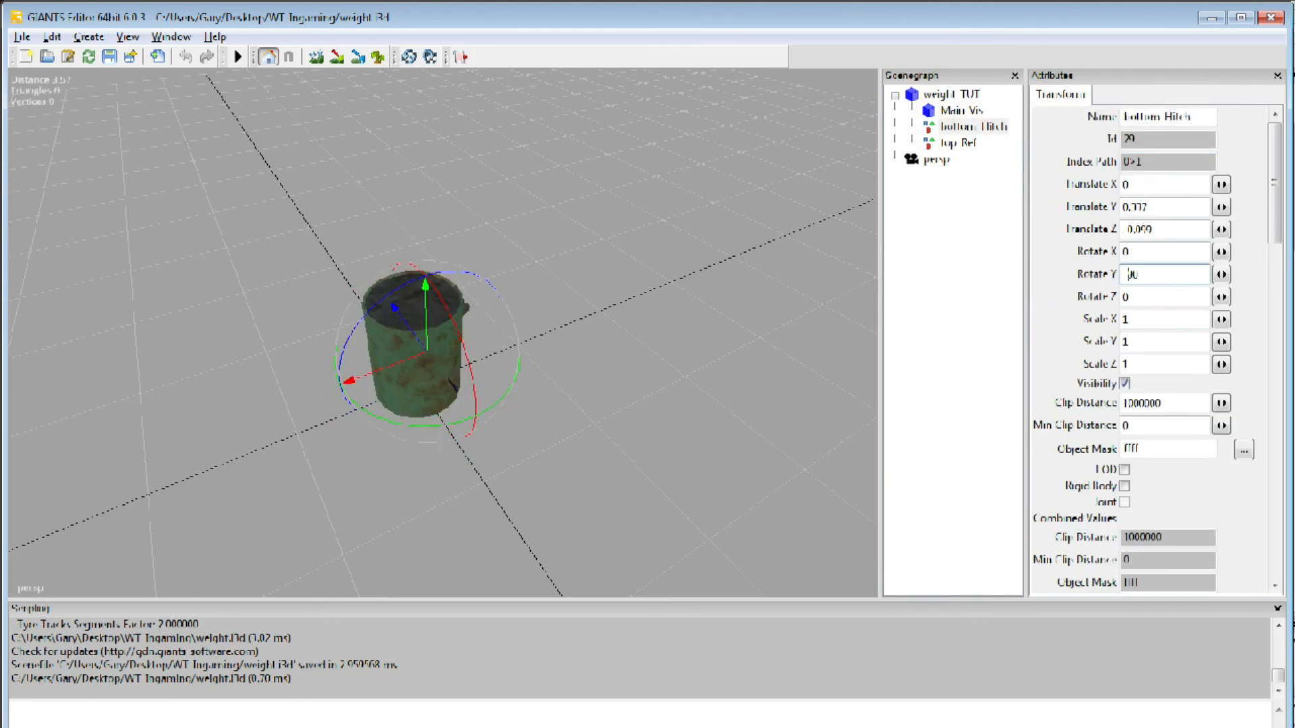
{"action": "scroll", "coordinate": [592, 358], "scroll_direction": "up", "scroll_amount": 4}
{"action": "left_click_drag", "start_coordinate": [621, 355], "coordinate": [499, 301], "text": "alt"}
{"action": "scroll", "coordinate": [500, 313], "scroll_direction": "down", "scroll_amount": 3}
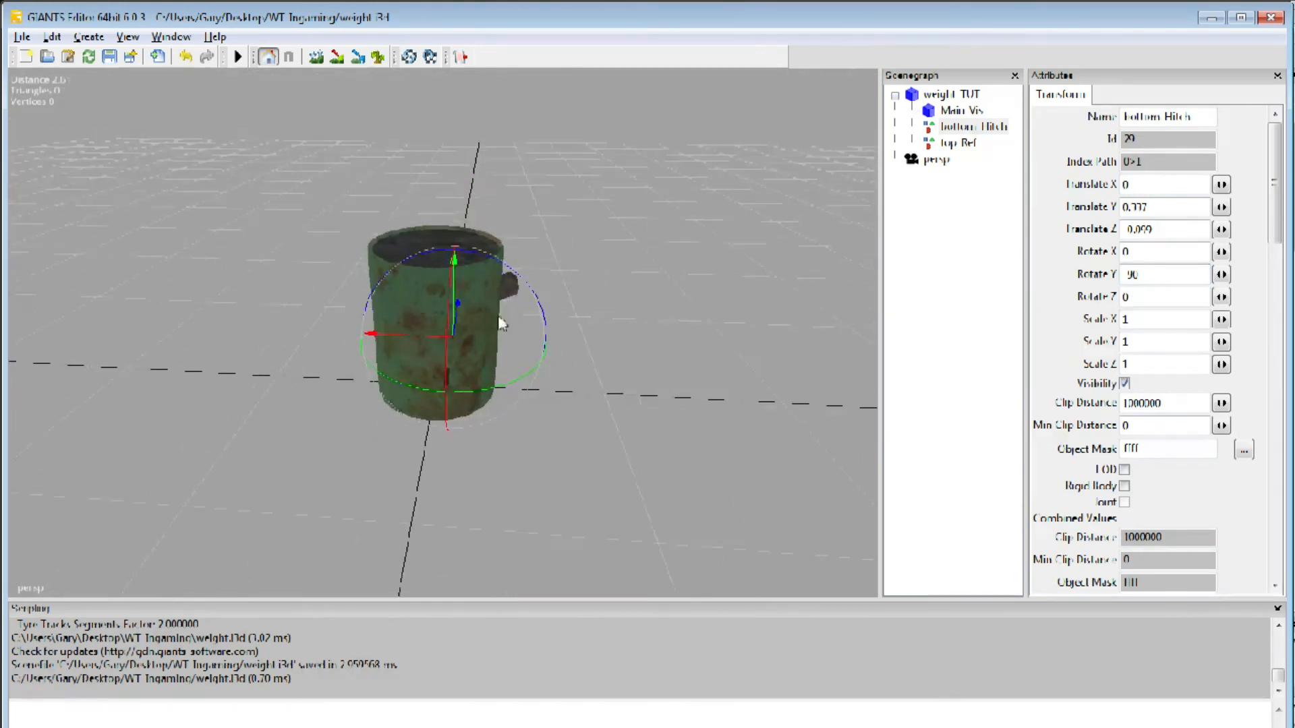
{"action": "middle_click_drag", "start_coordinate": [501, 317], "coordinate": [497, 318], "text": "alt"}
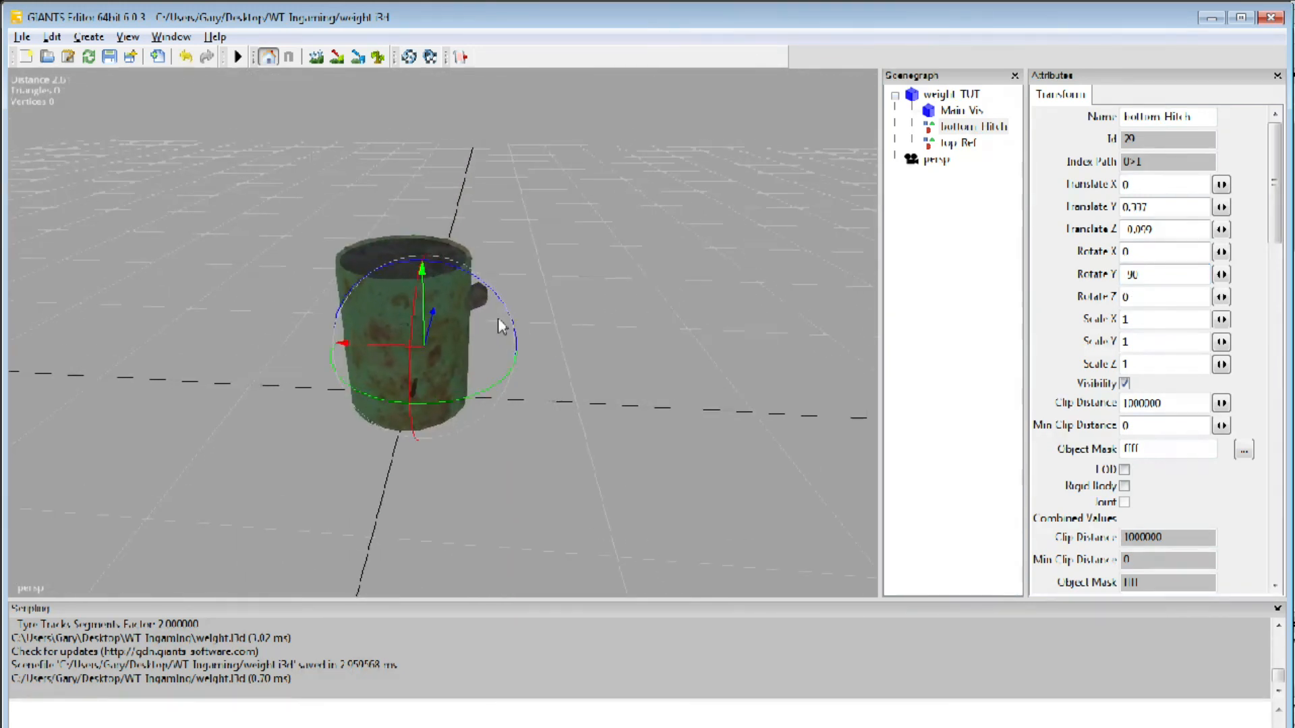
{"action": "left_click", "coordinate": [109, 56]}
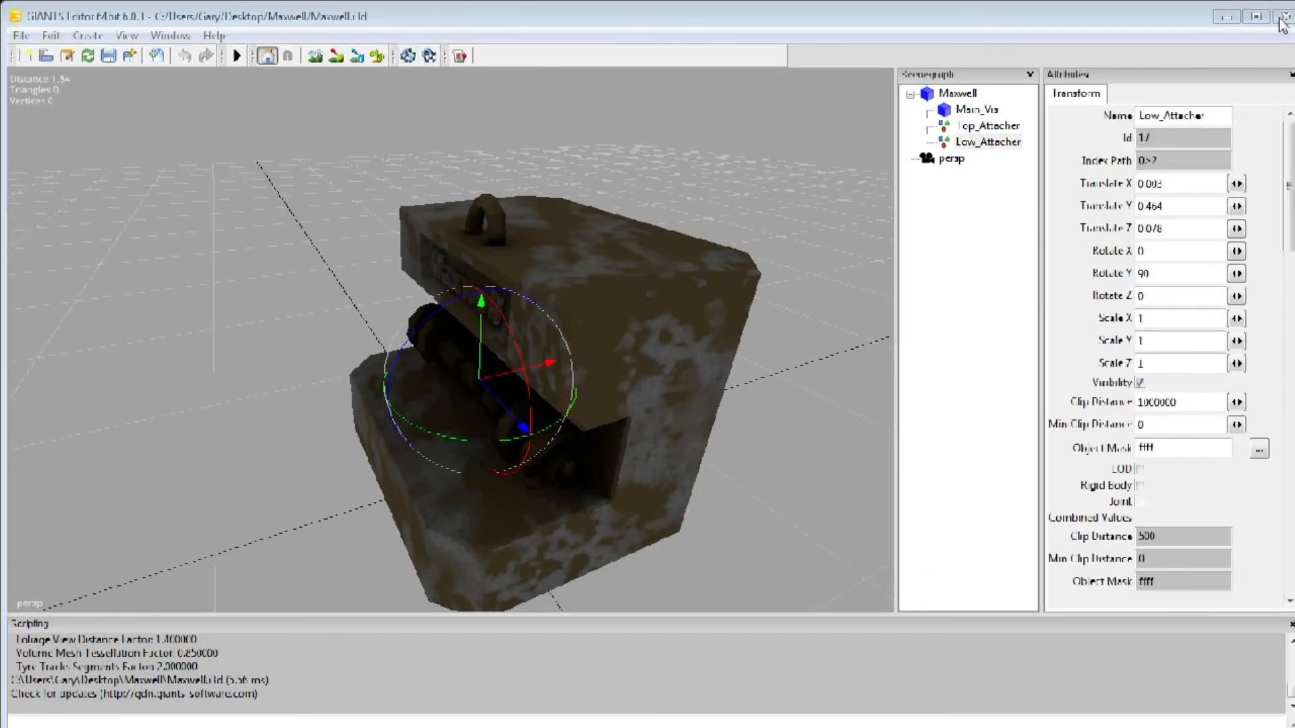
- Close the Maxwell scene without saving along with its folder, and select all items in the WT_Ingaming folder
{"action": "left_click", "coordinate": [1283, 17]}
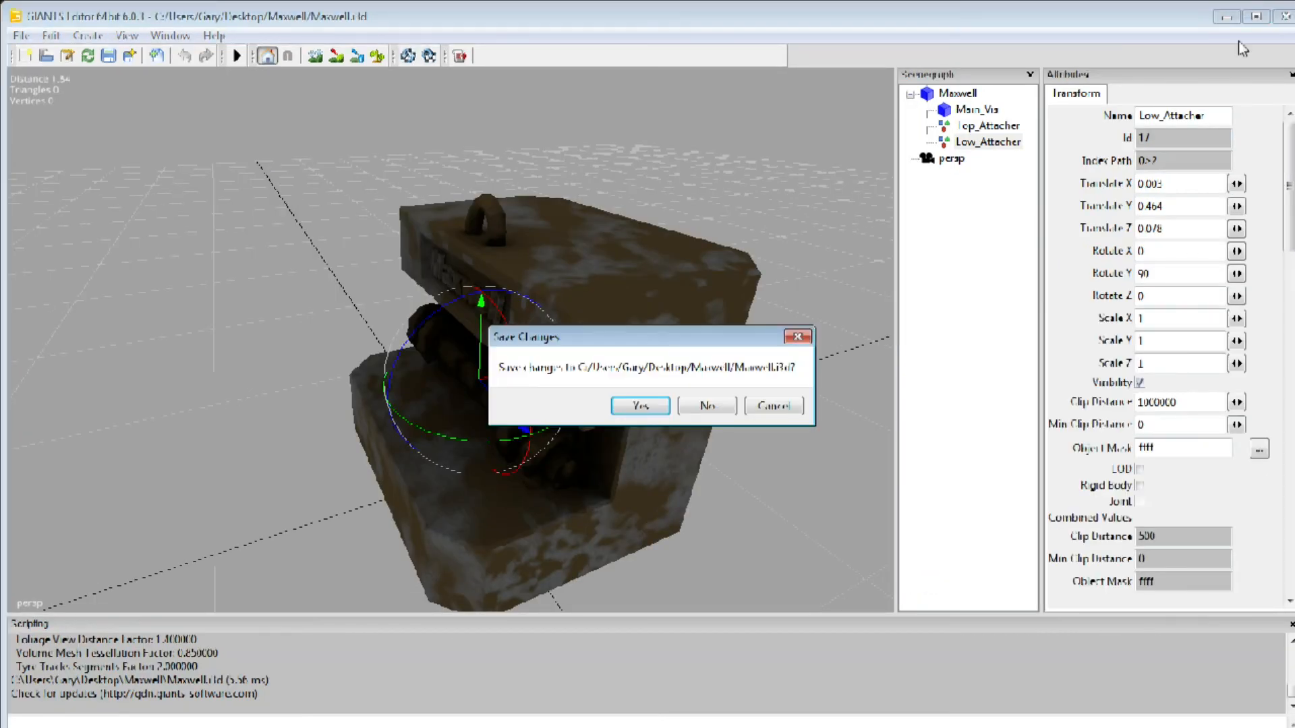
{"action": "left_click", "coordinate": [705, 413]}
{"action": "left_click", "coordinate": [664, 438]}
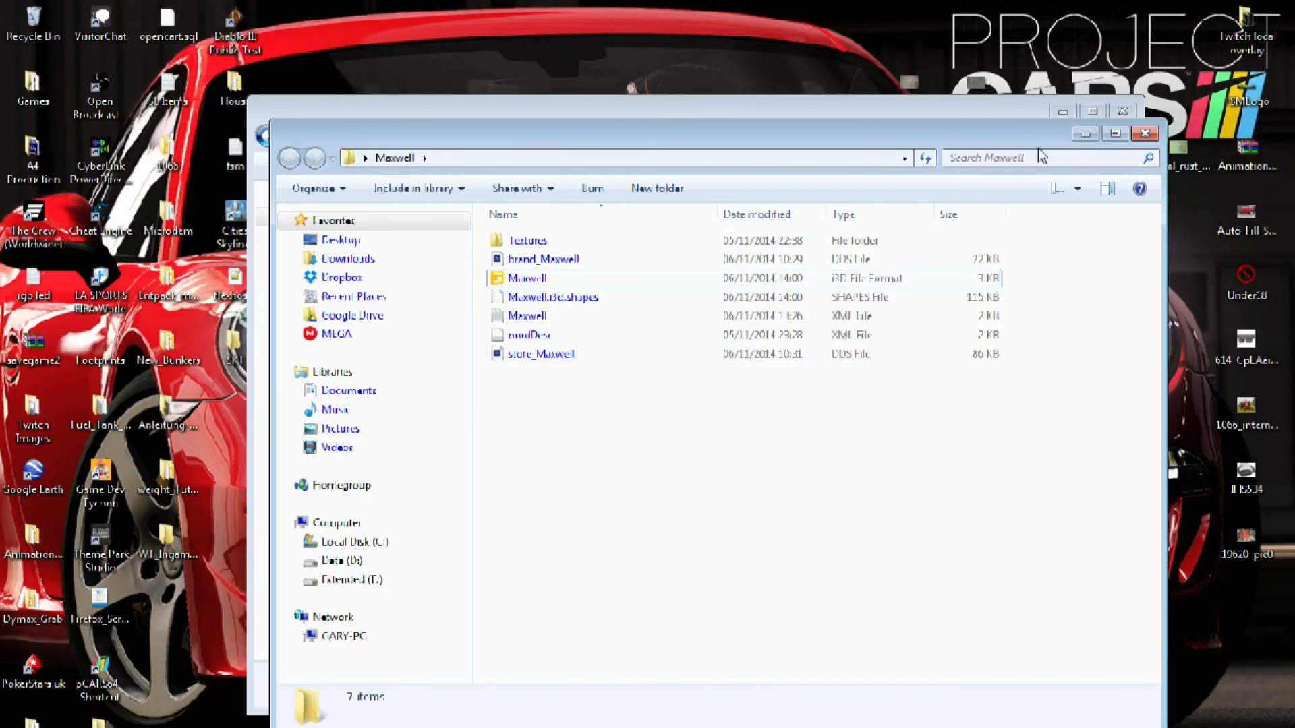
{"action": "left_click", "coordinate": [1145, 135]}
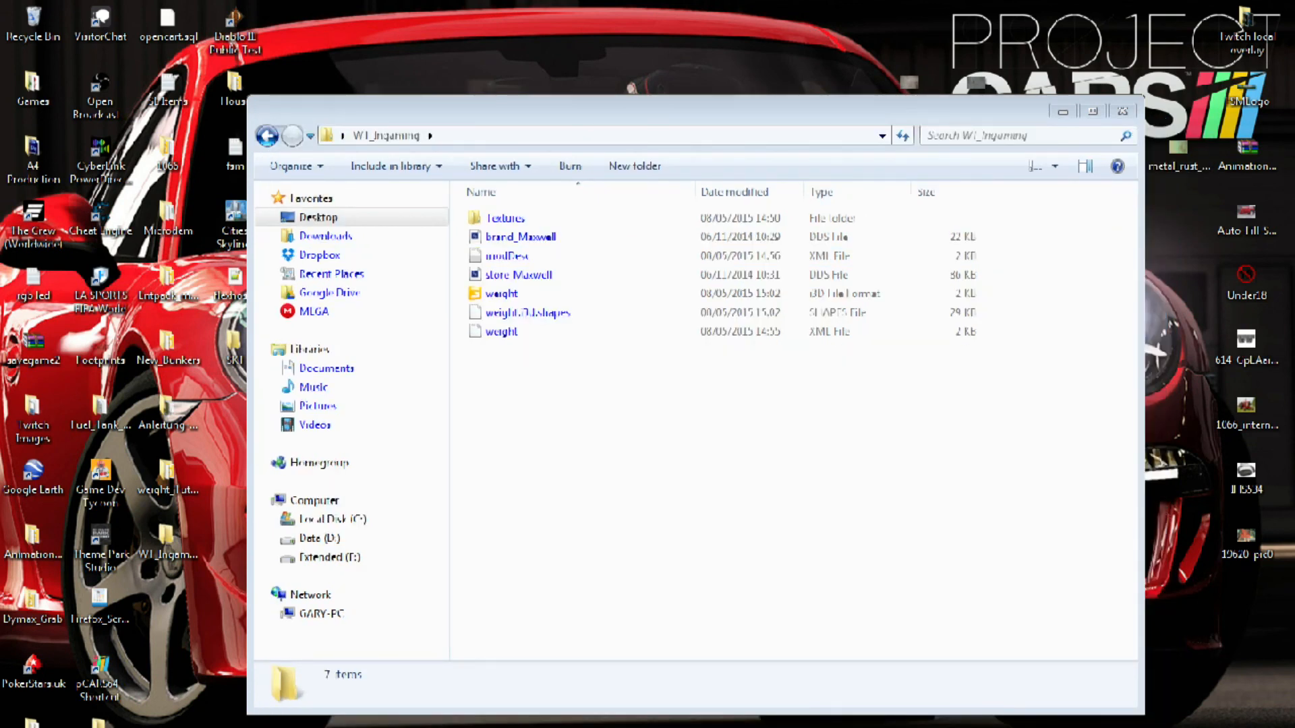
{"action": "left_click_drag", "start_coordinate": [757, 474], "coordinate": [502, 222]}
{"action": "left_click", "coordinate": [1192, 473]}
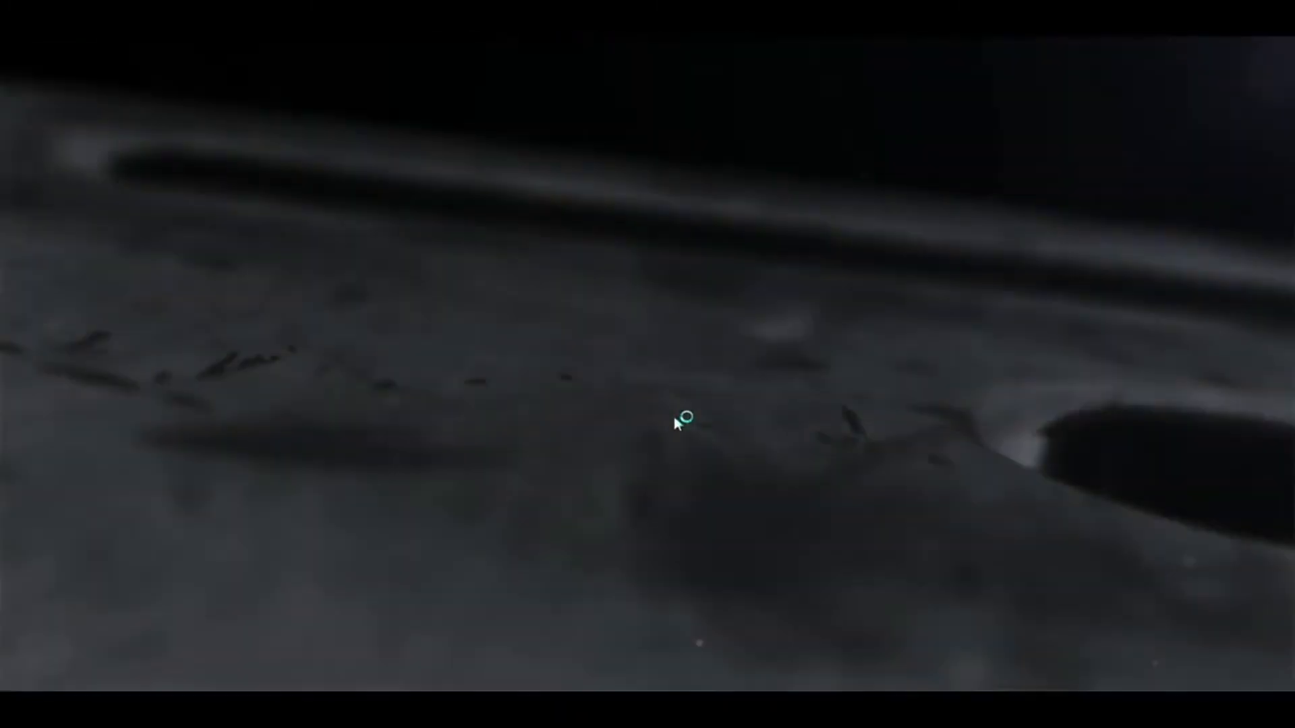
- Skip the Farming Simulator 15 intro, load the career savegame and start it on the Bjornholm map
{"action": "left_click", "coordinate": [674, 417]}
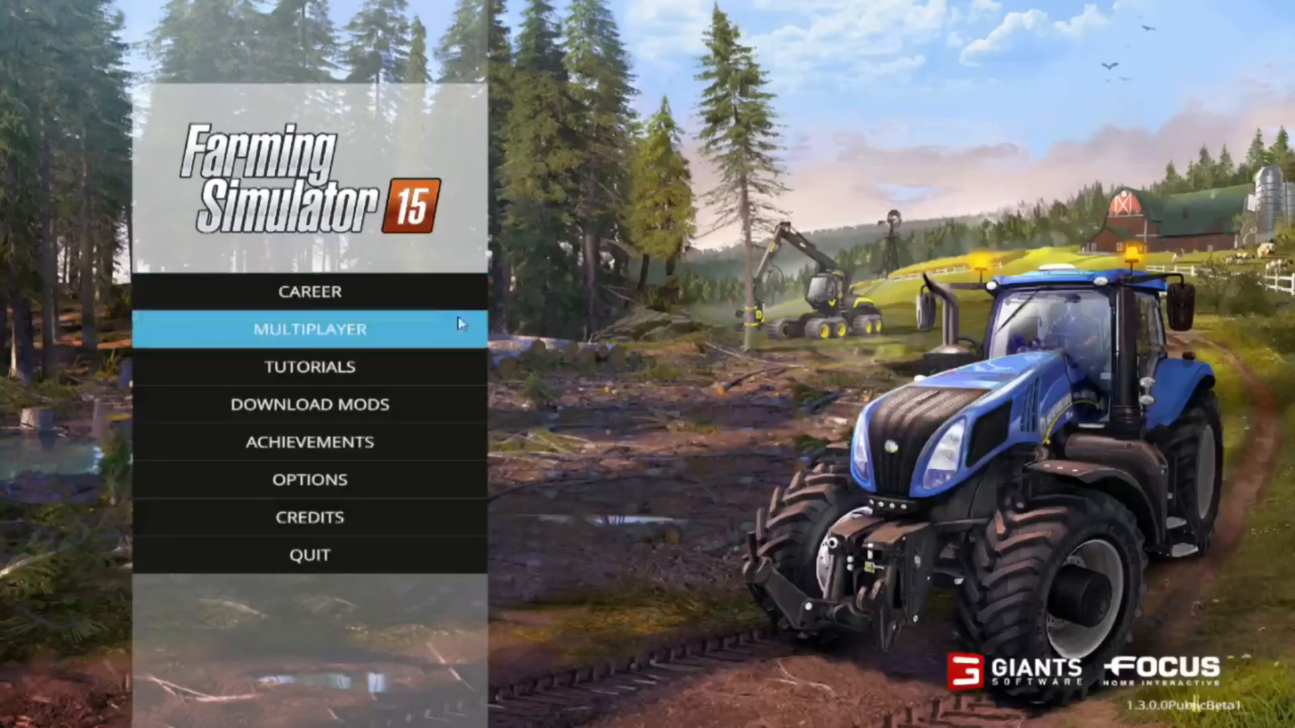
{"action": "left_click", "coordinate": [441, 295]}
{"action": "left_click", "coordinate": [422, 228]}
{"action": "left_click", "coordinate": [422, 229]}
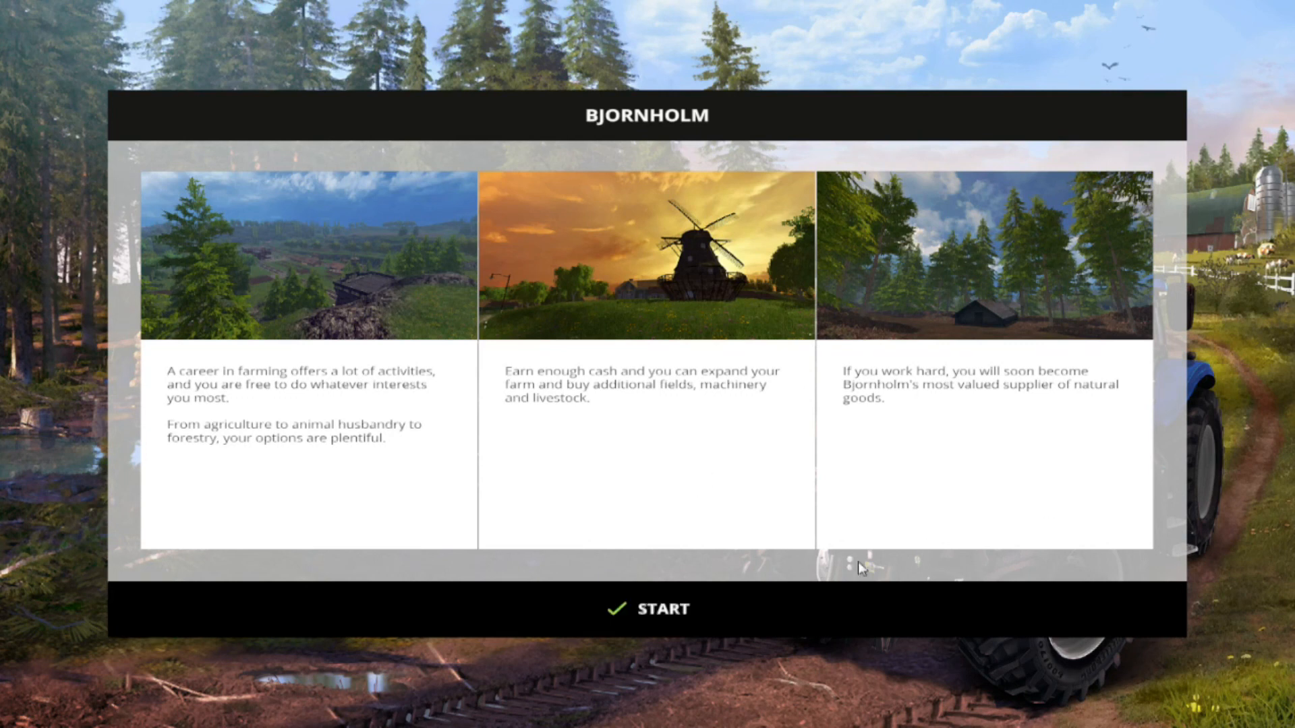
{"action": "left_click", "coordinate": [853, 603]}
- Switch to the green tractor parked in front of the weight, then preheat and start its engine
{"action": "key", "text": "Tab"}
{"action": "key", "text": "Tab"}
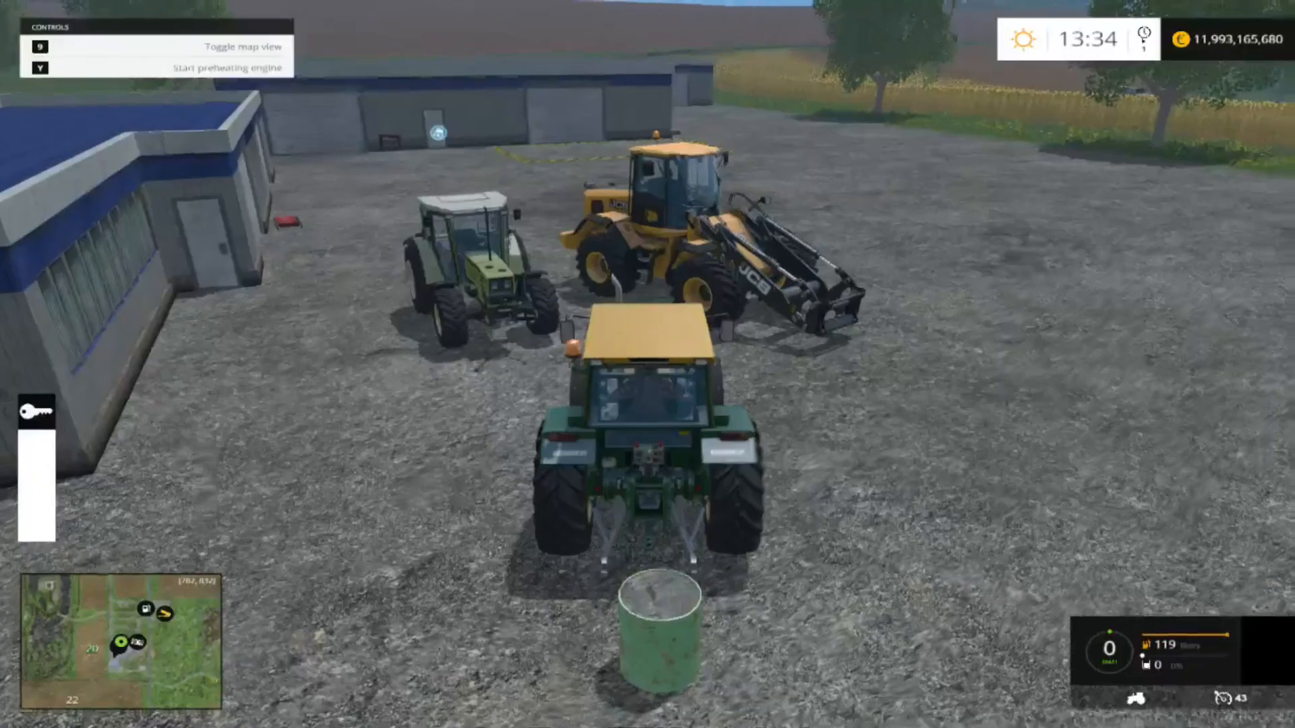
{"action": "key", "text": "y"}
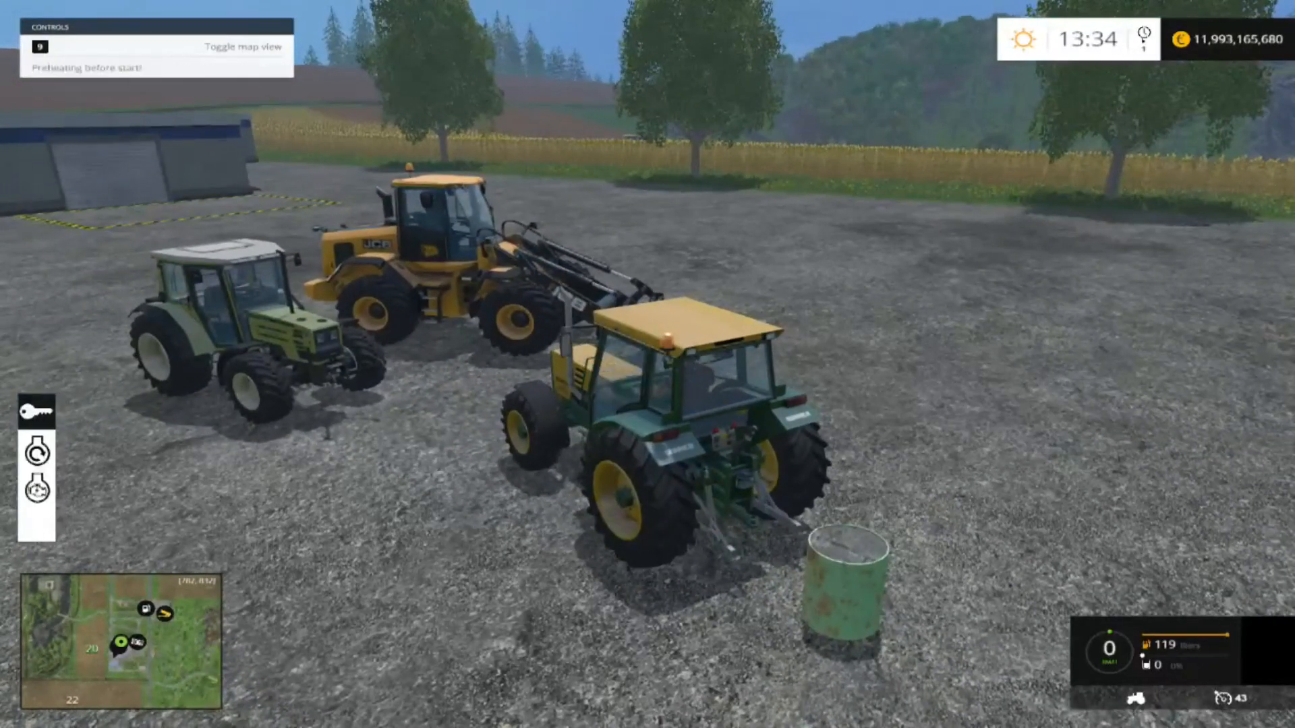
{"action": "key", "text": "y"}
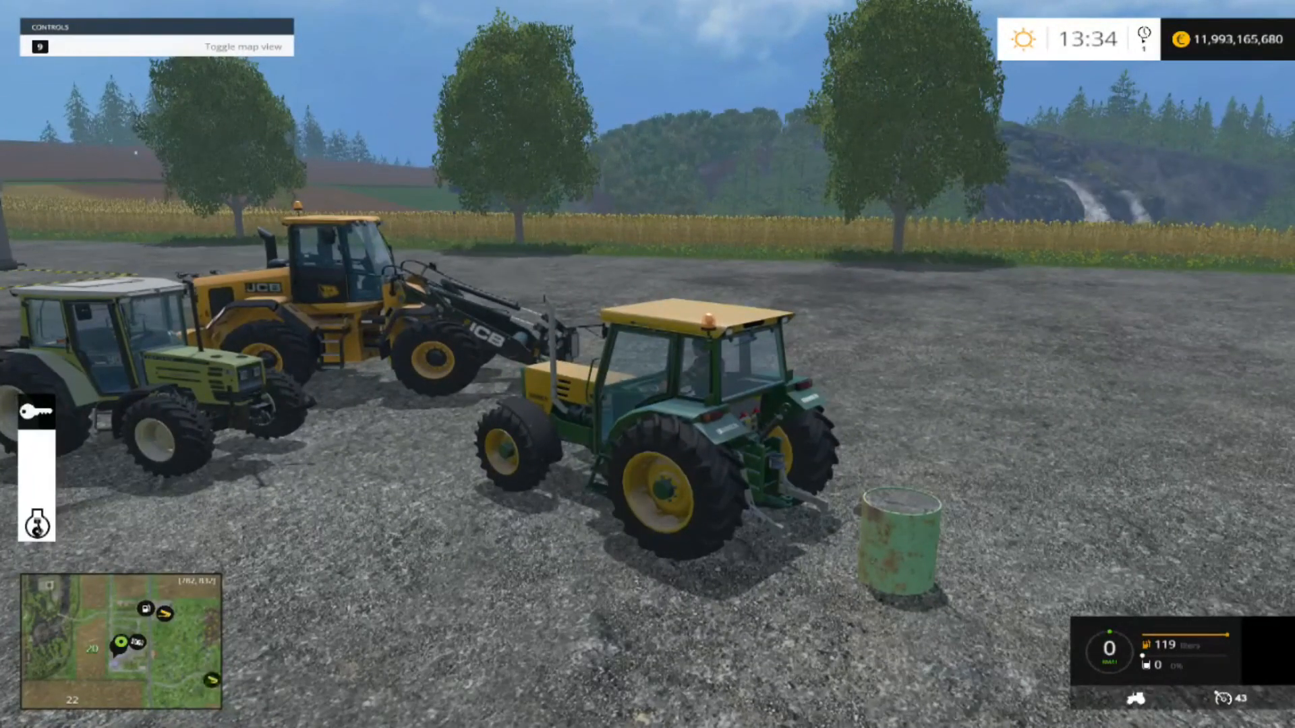
- Reverse to the weight, attach it to the tractor's rear linkage and test it by driving around the yard
{"action": "key", "text": "s"}
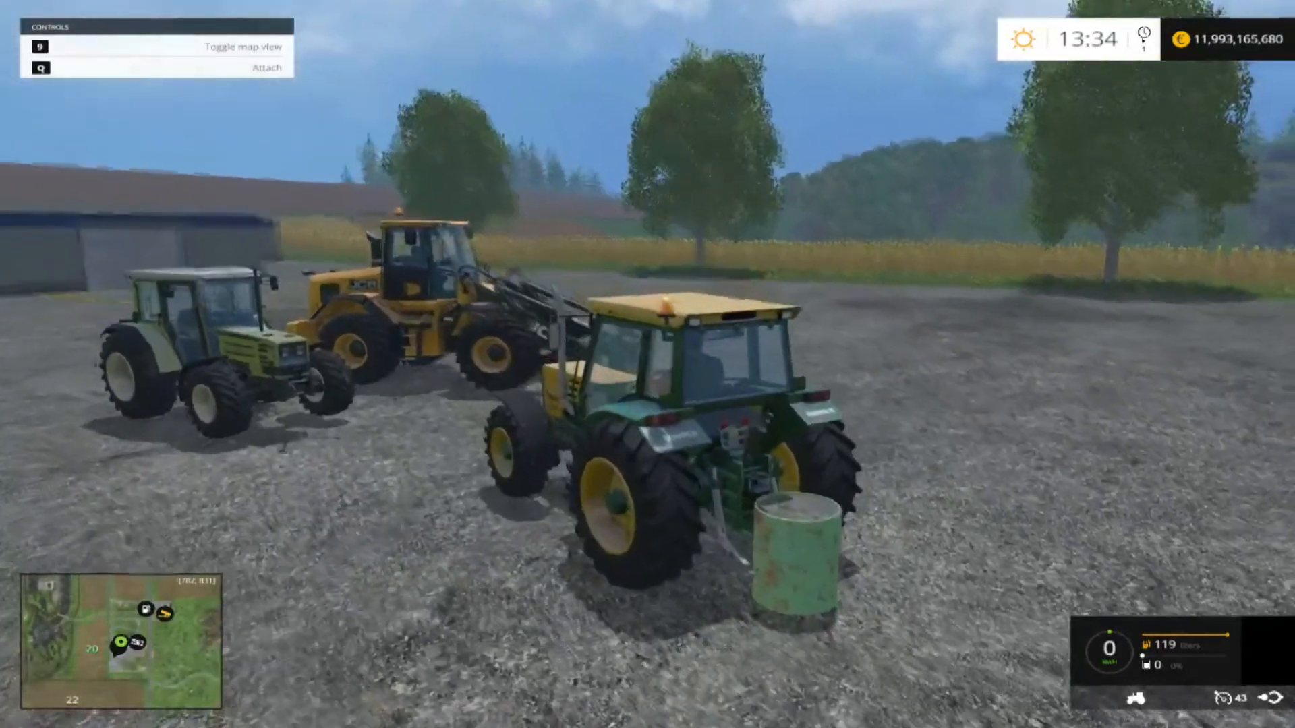
{"action": "key", "text": "q"}
{"action": "key", "text": "w"}
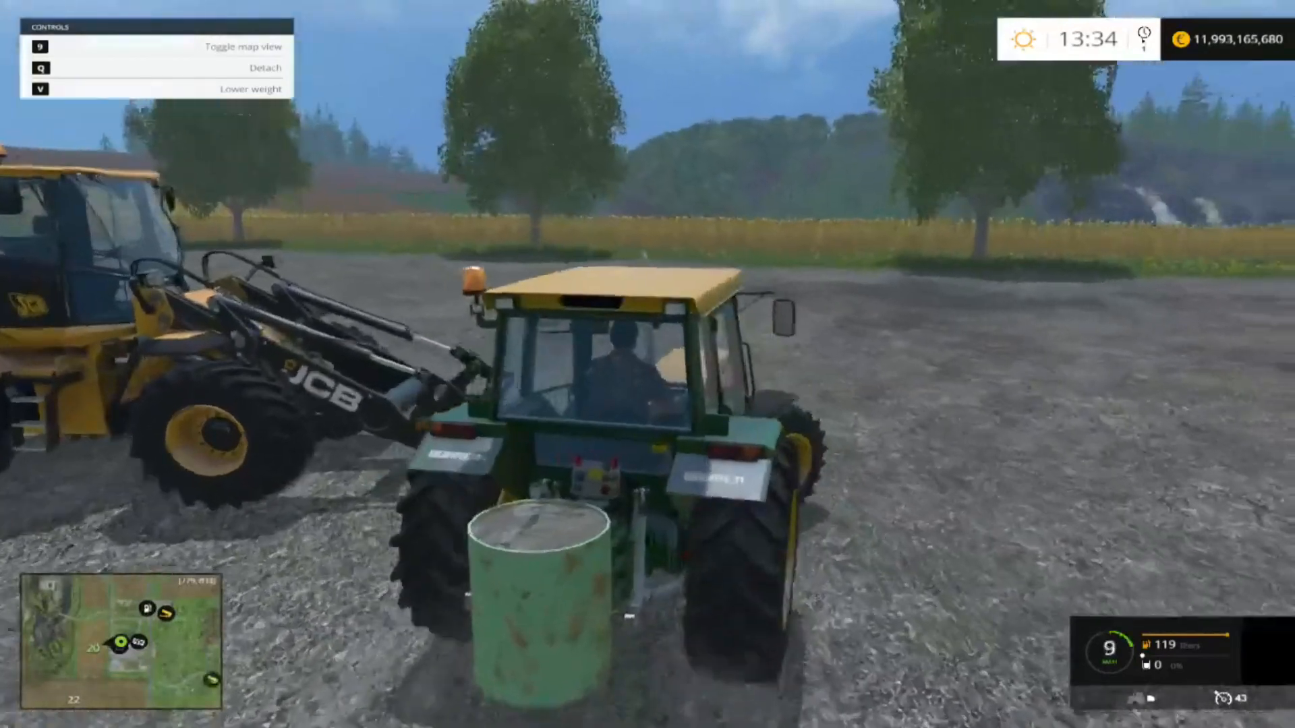
{"action": "key", "text": "w"}
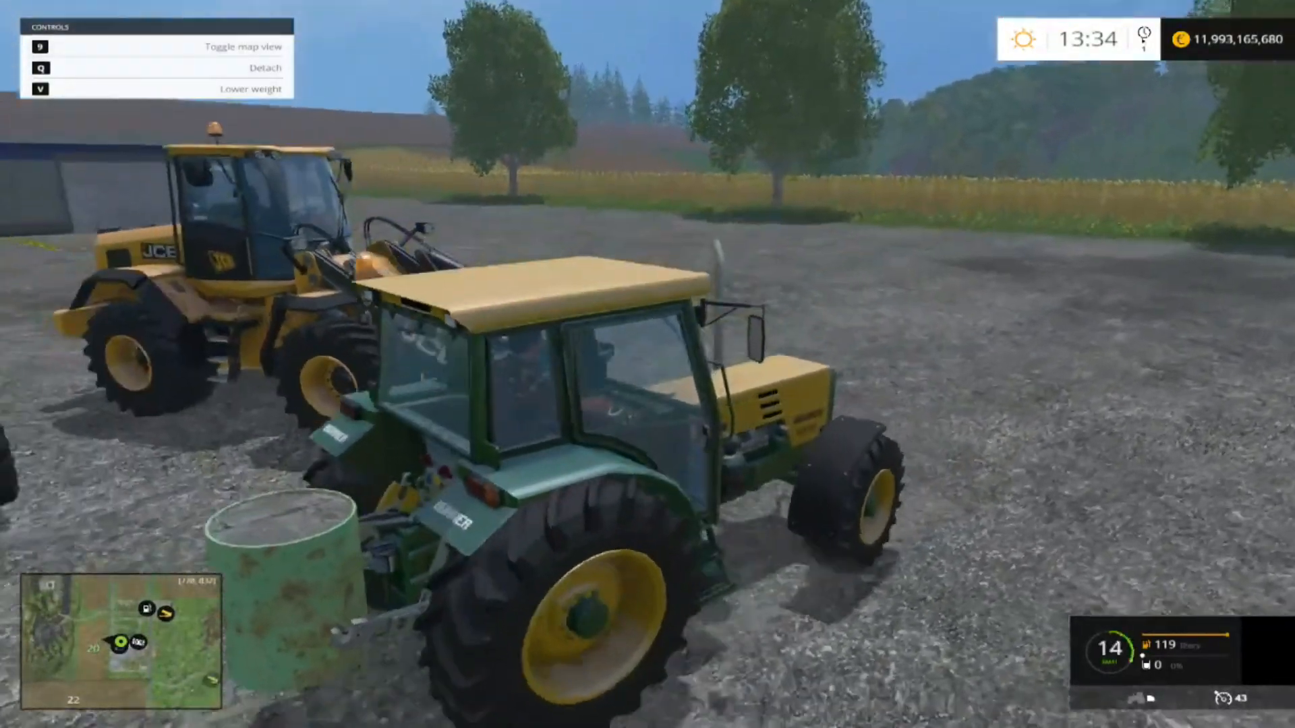
{"action": "key", "text": "s"}
{"action": "key", "text": "w"}
{"action": "key", "text": "d"}
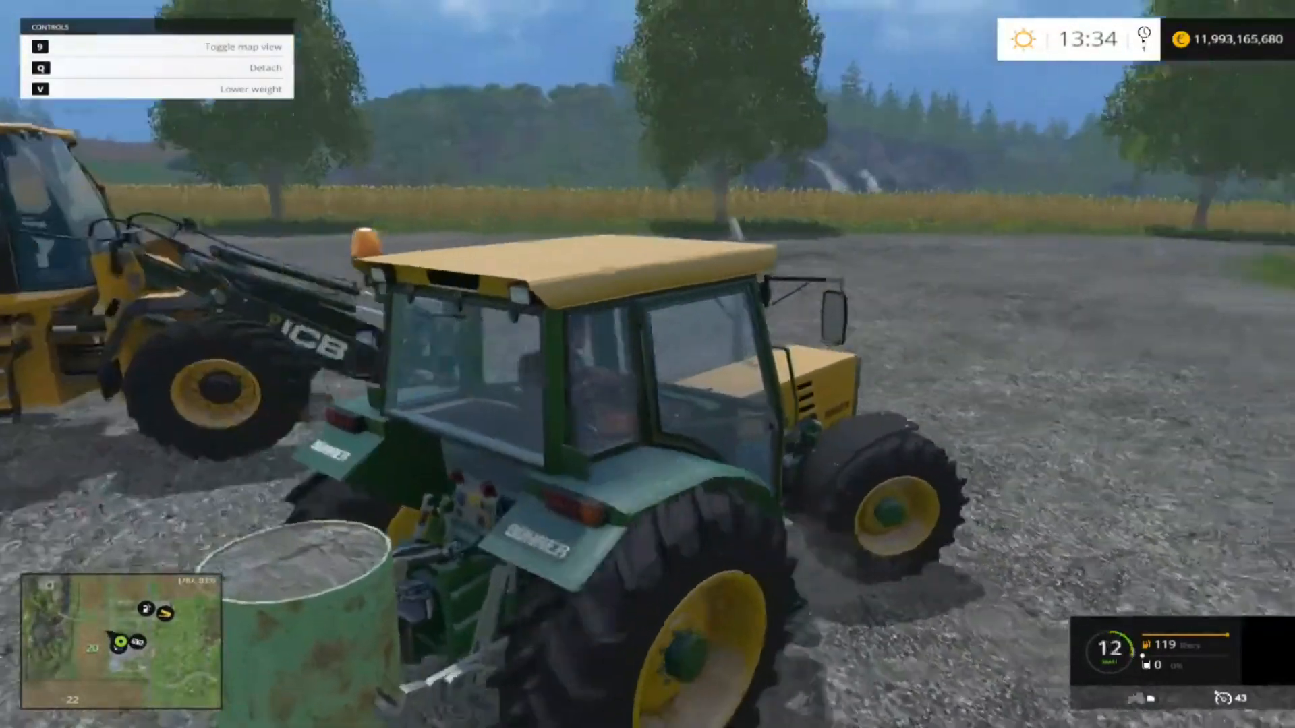